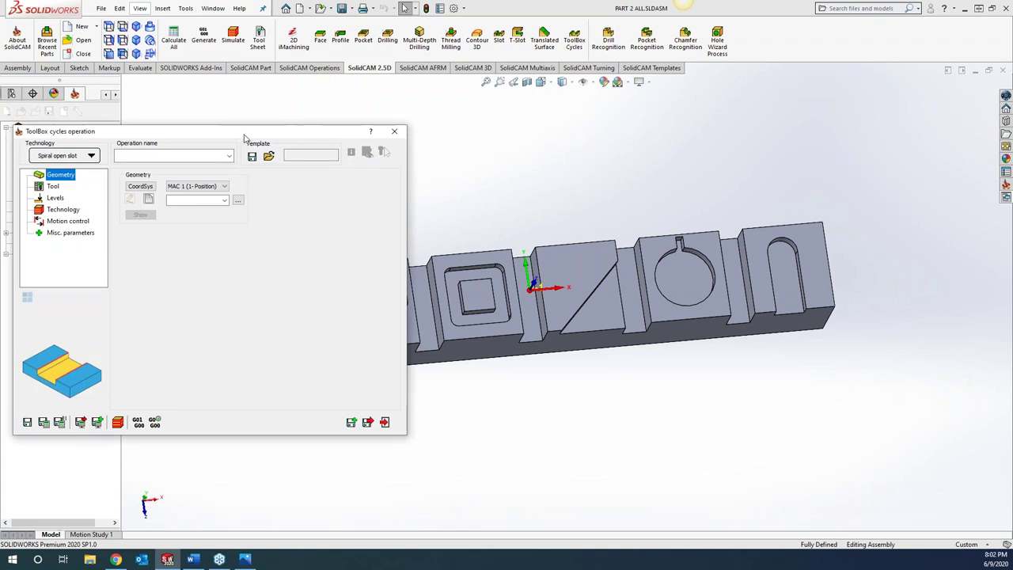
Step: Switch to Chrome and look through the uploaded videos on the SolidCAM University YouTube channel
click(117, 560)
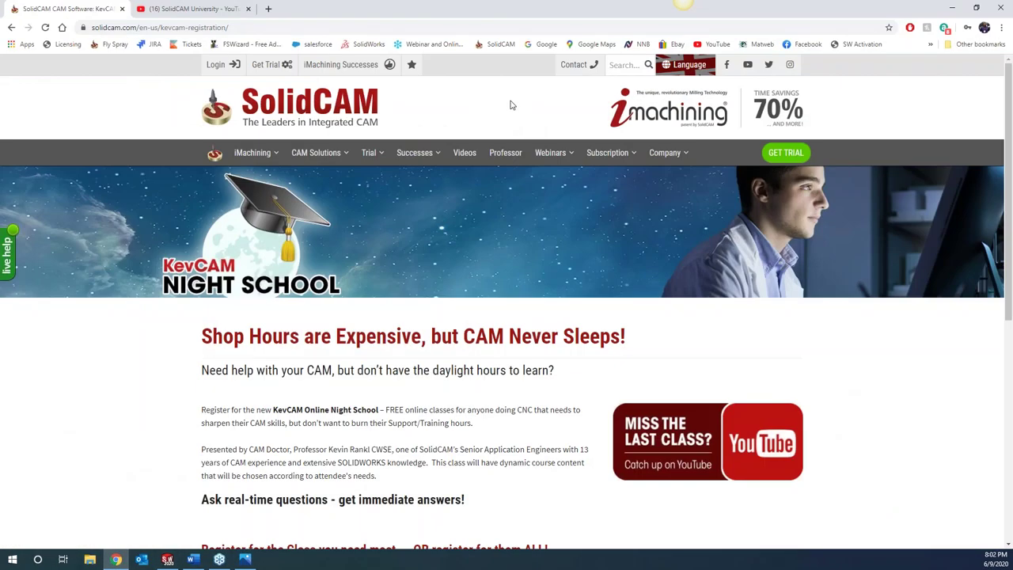
click(190, 9)
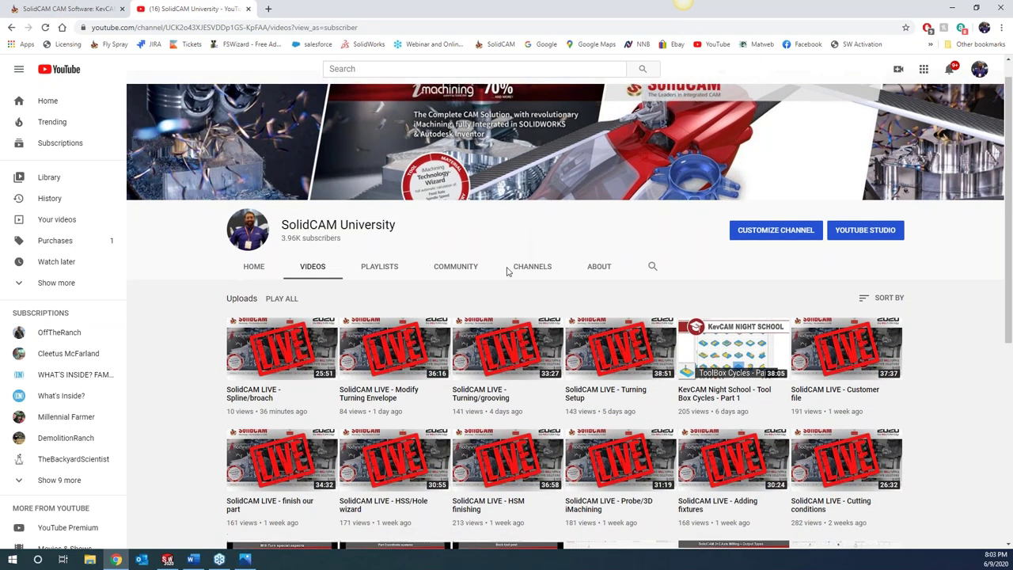
scroll(506, 269, down, 2)
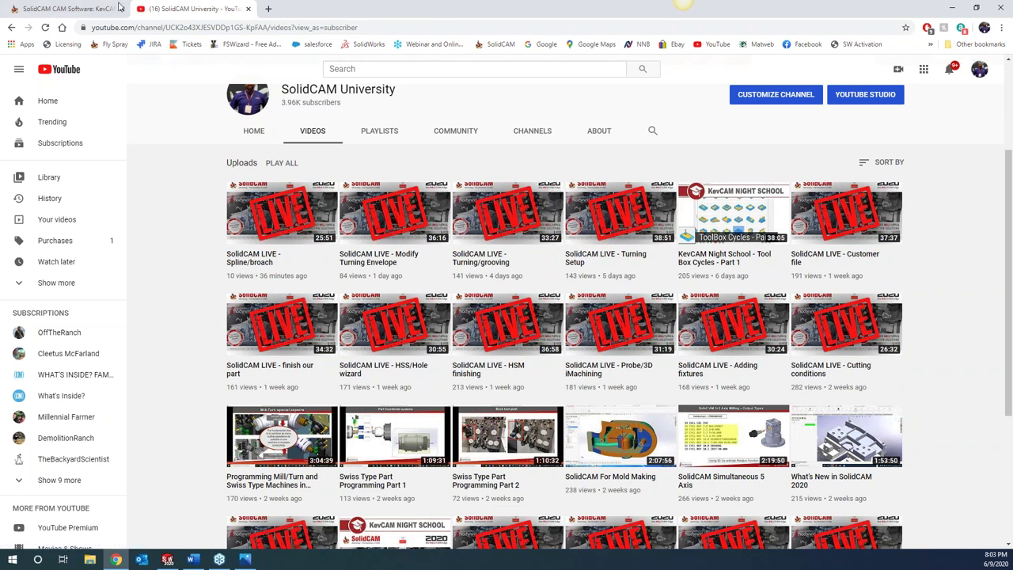
Step: View the Upcoming Webinars page on the SolidCAM website and return to SOLIDWORKS
click(63, 9)
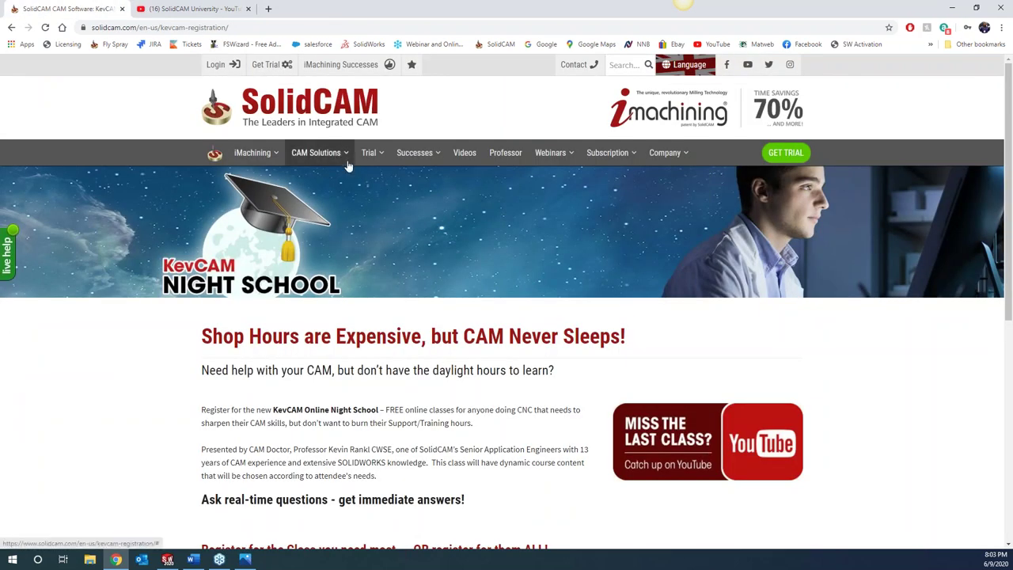
click(497, 44)
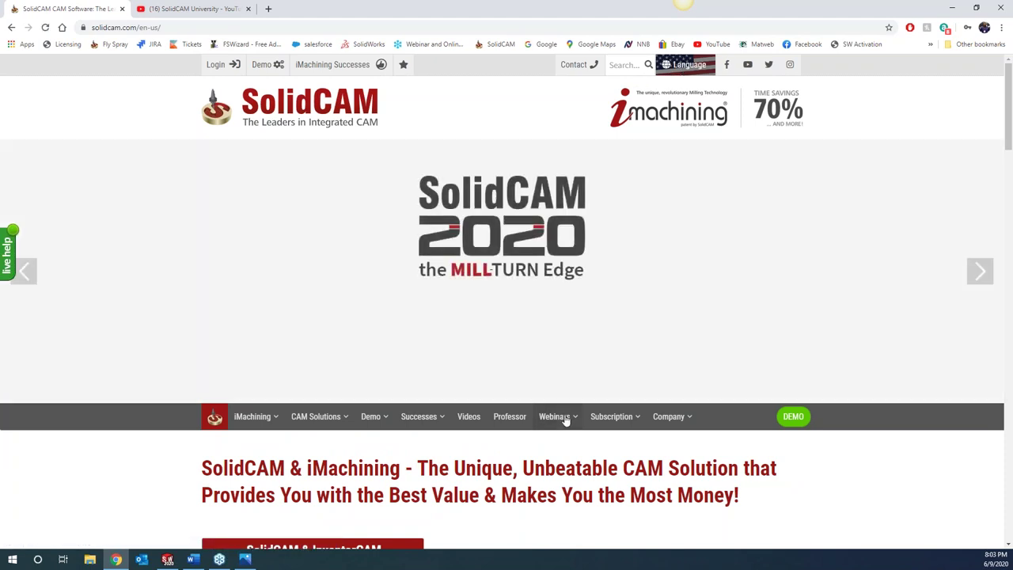
mouse_move(565, 419)
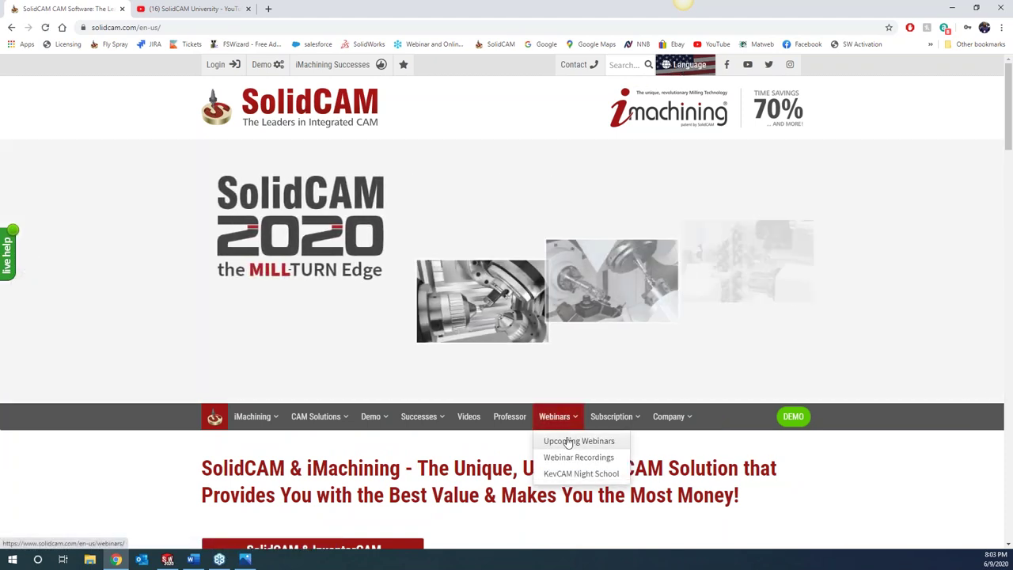
click(576, 441)
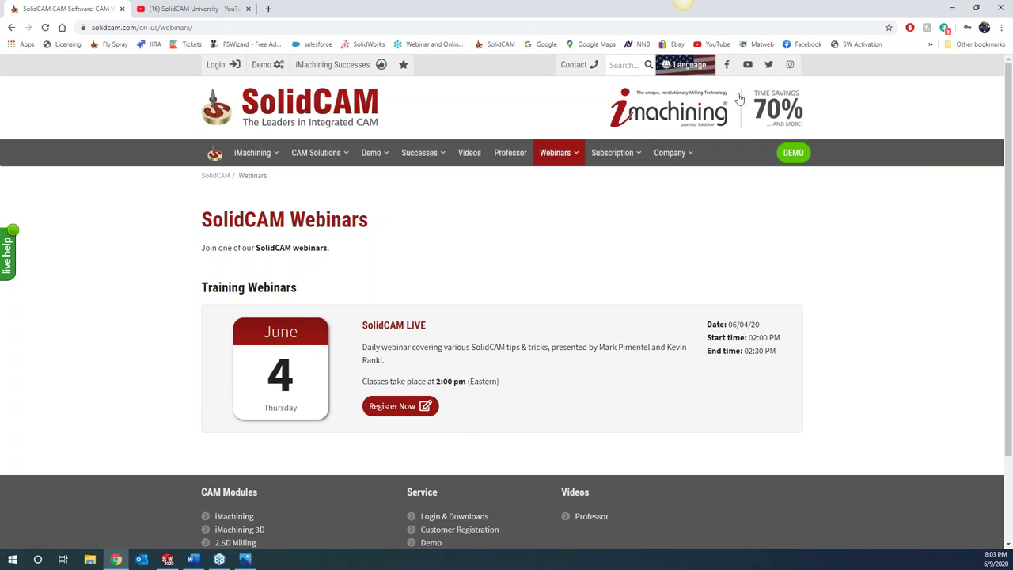
click(953, 9)
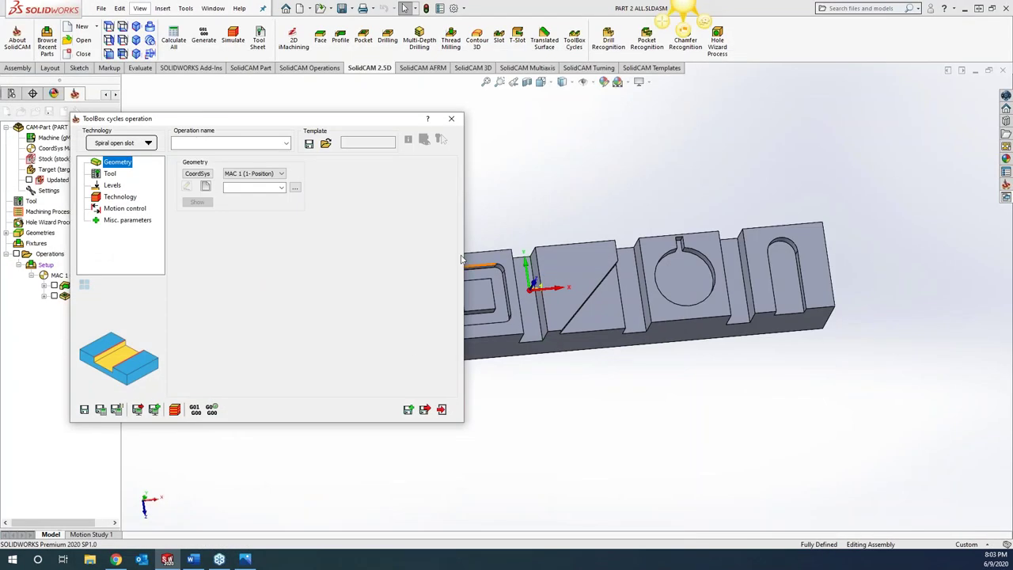
Step: Change the ToolBox cycle technology to Closed Slot
drag(183, 122, 477, 138)
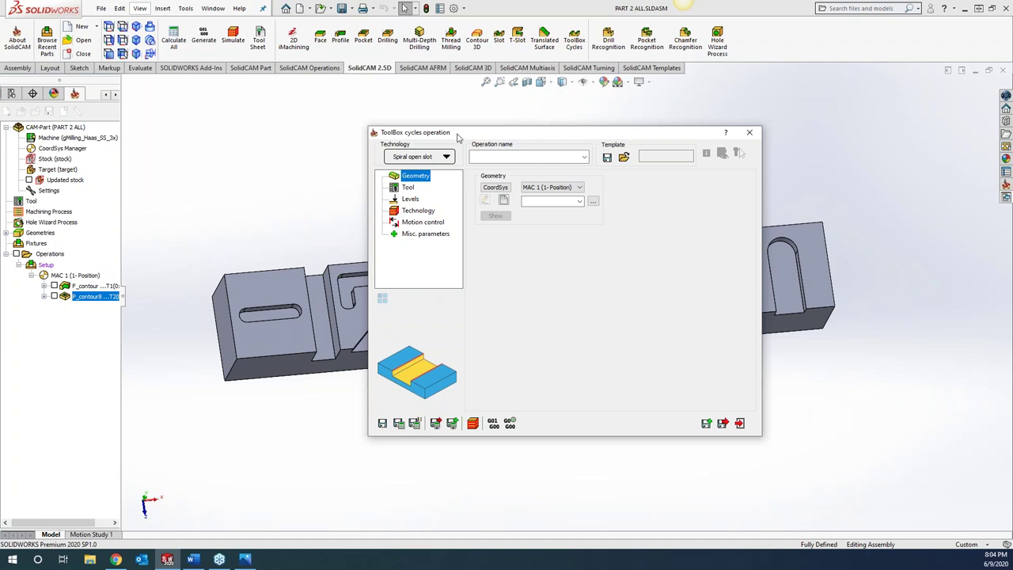
click(445, 156)
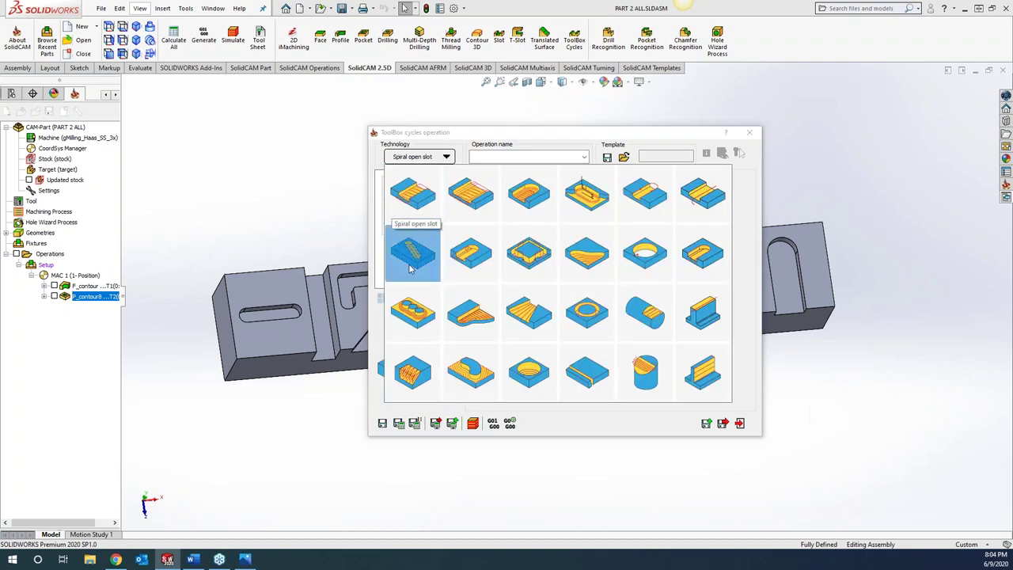
click(413, 253)
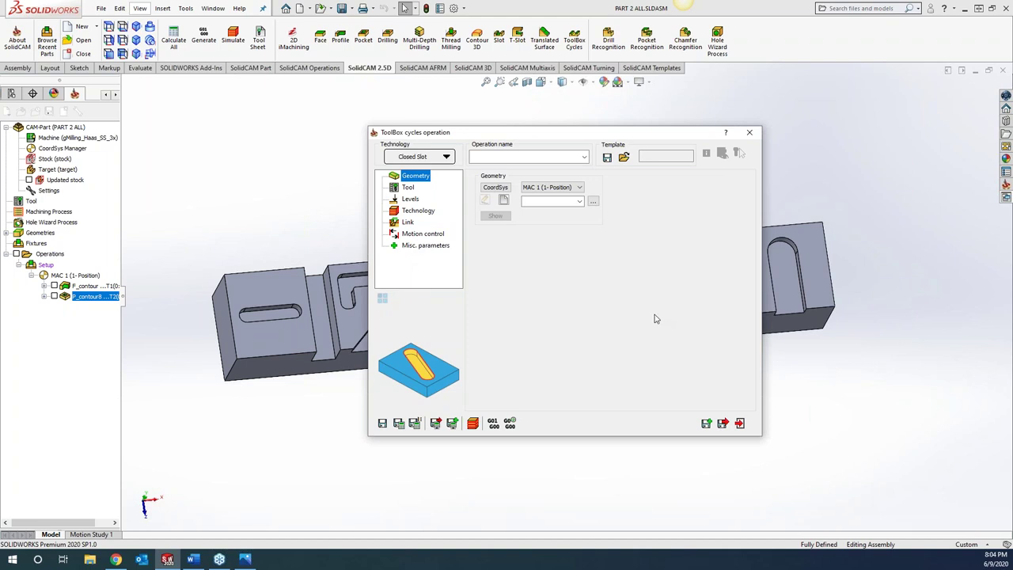
Step: Define a new contour geometry from the edge loop of the straight closed slot on the first block
click(503, 200)
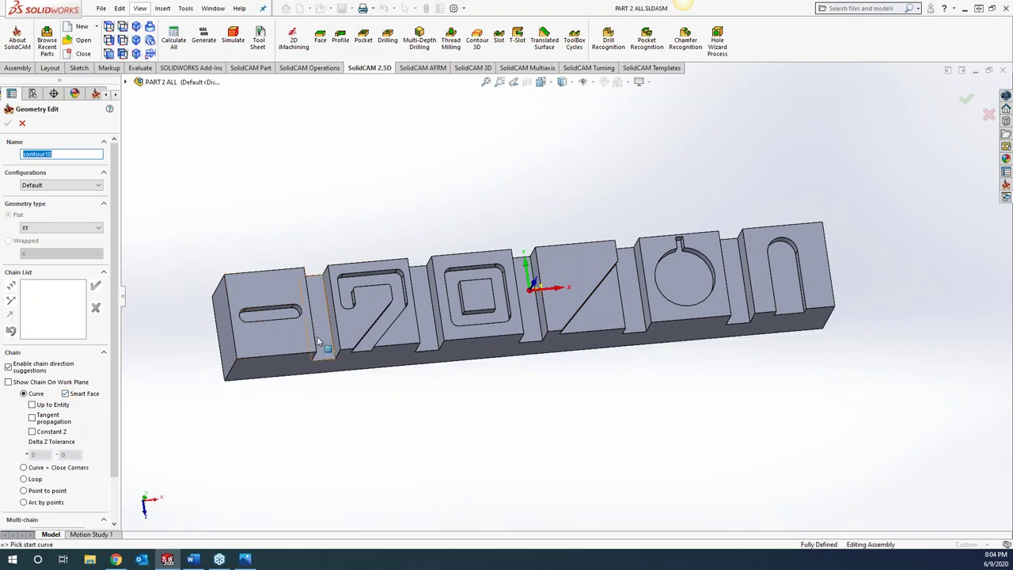
click(269, 323)
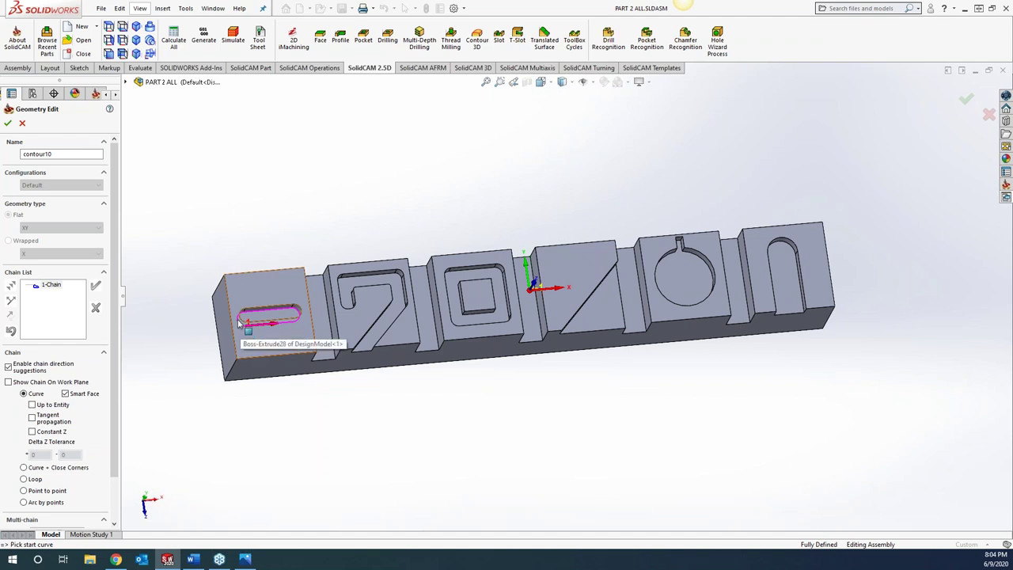
click(8, 123)
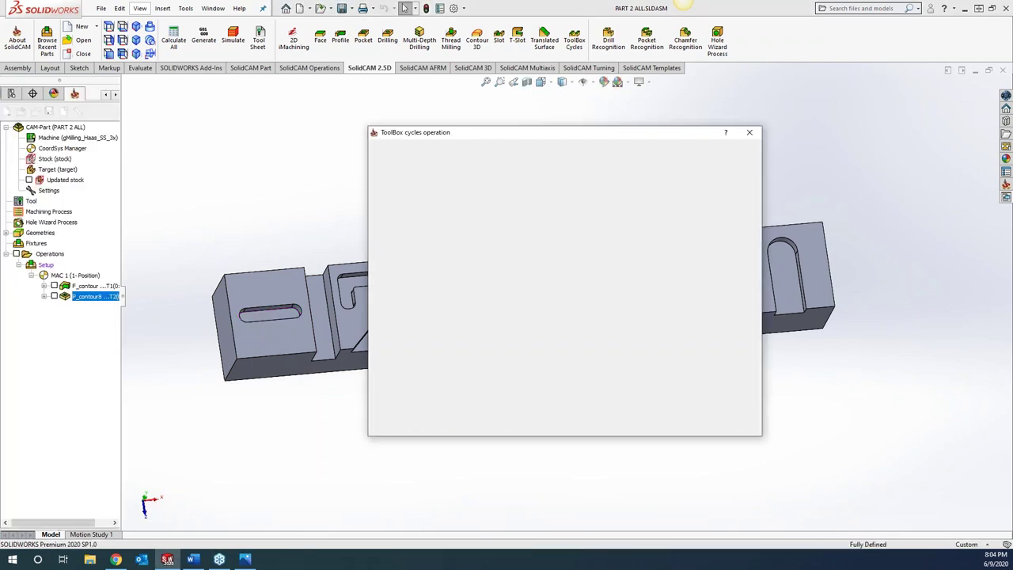
Step: Assign tool number 2, the 12 mm end mill, to the closed slot operation
click(409, 188)
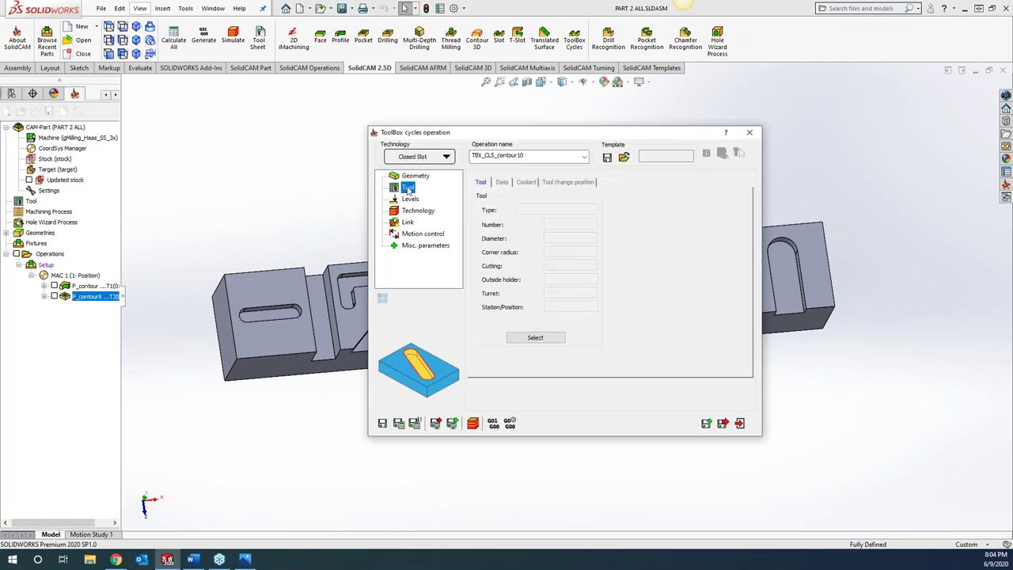
click(535, 338)
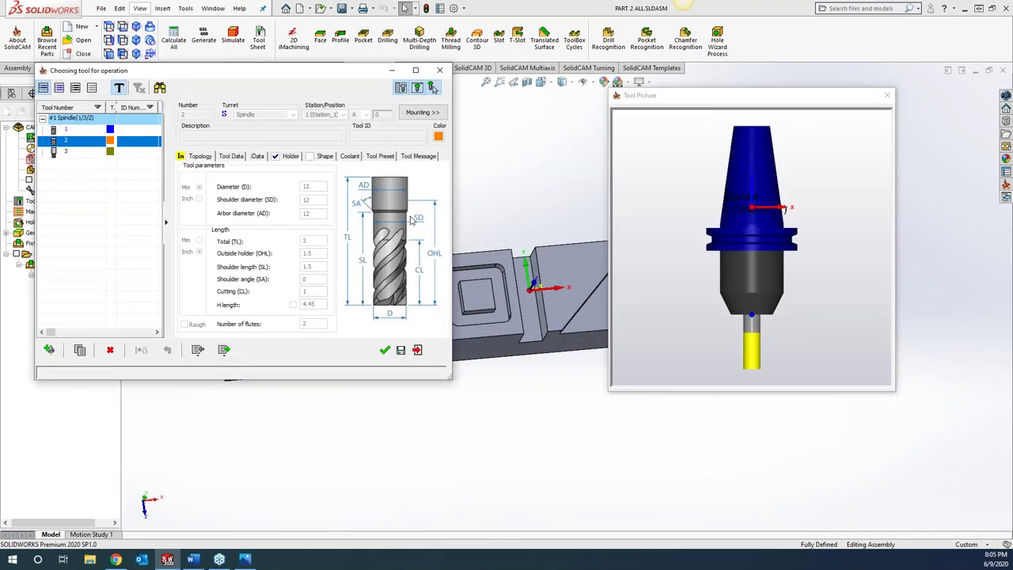
click(385, 350)
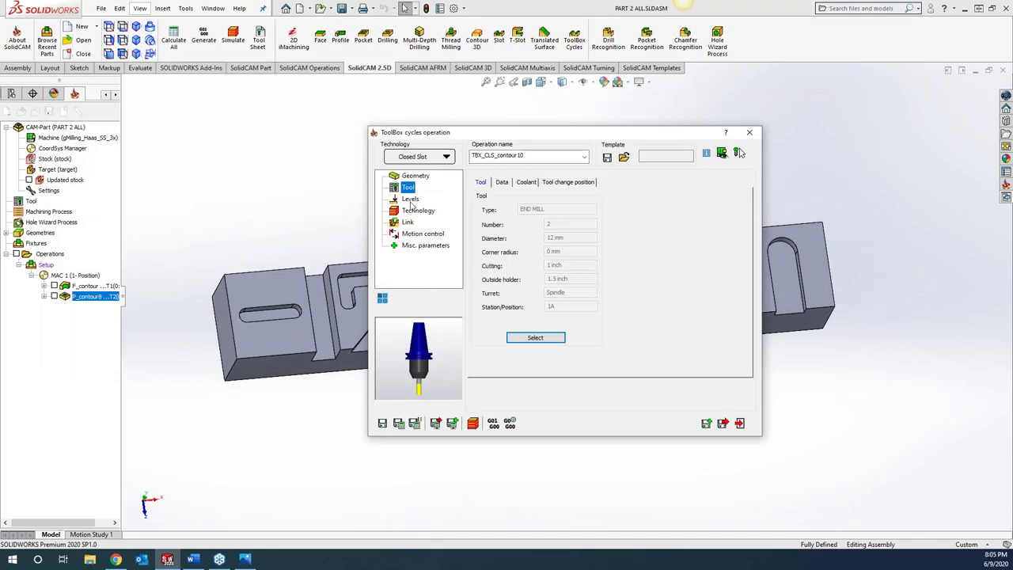
Step: Define the milling levels from the model, taking the upper level from the block's top face and the depth from the slot floor
click(410, 199)
drag(563, 136, 650, 125)
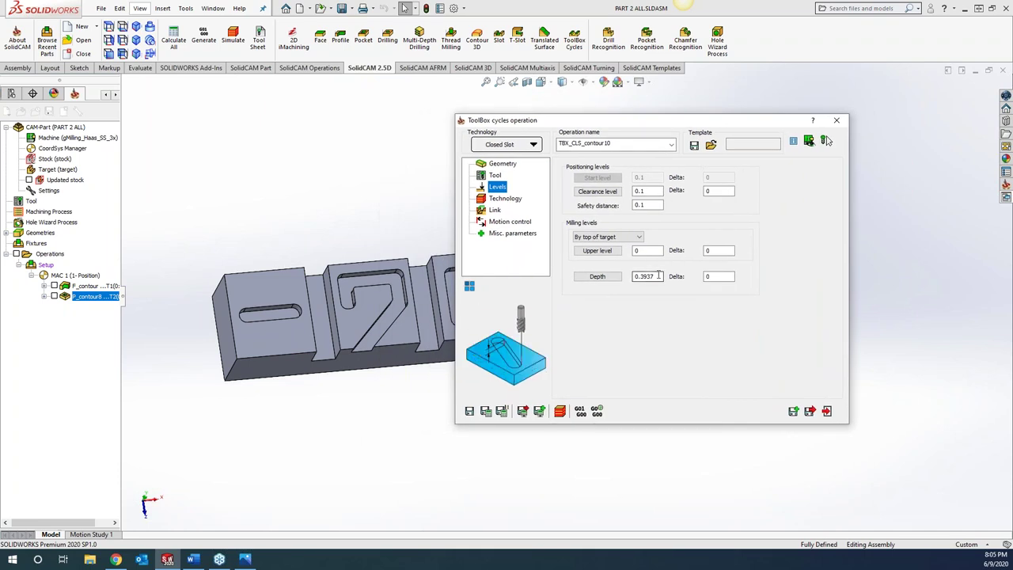
click(596, 250)
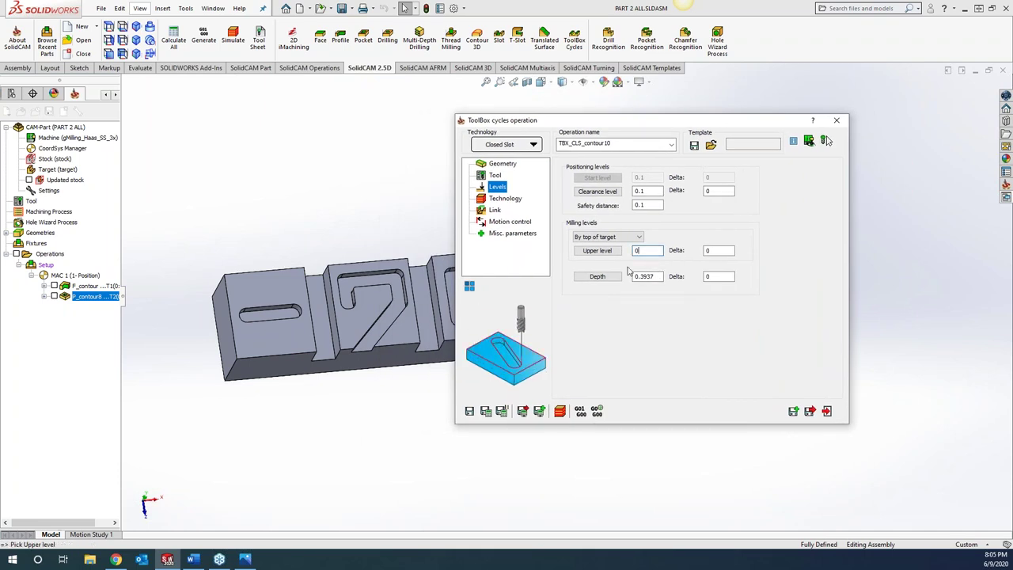
click(248, 307)
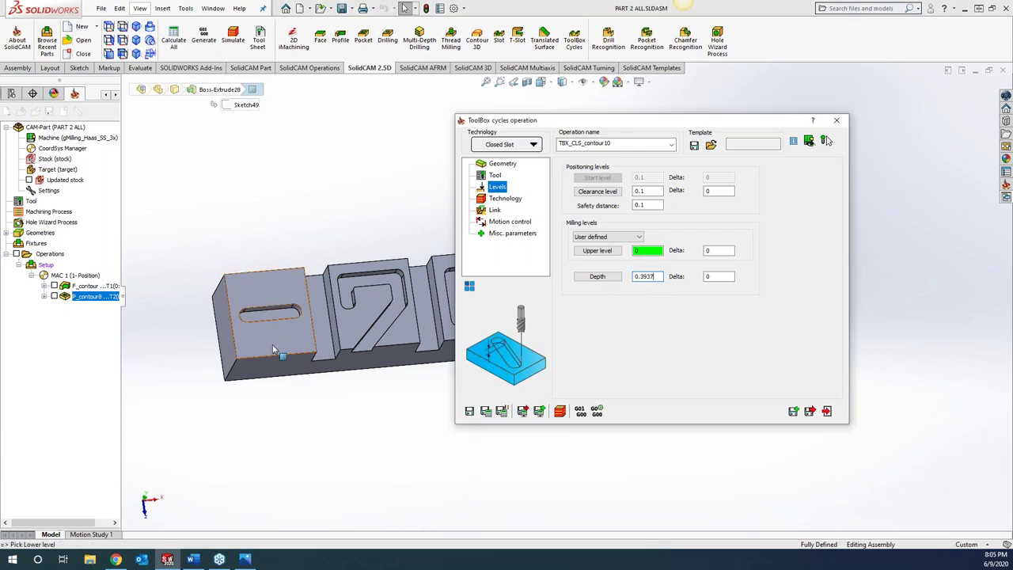
click(259, 314)
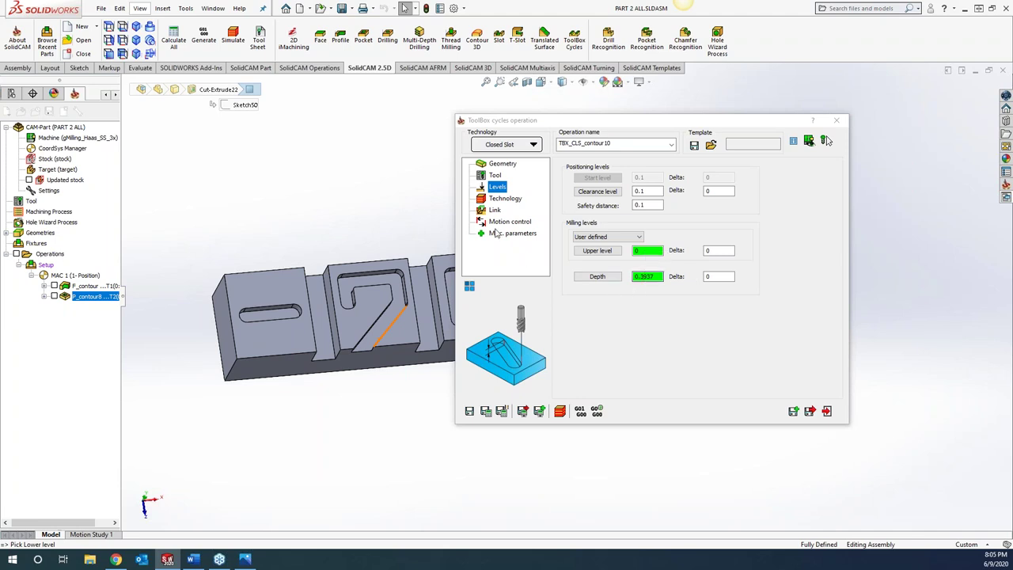
Step: Save and calculate the closed slot operation with its default technology settings
click(505, 198)
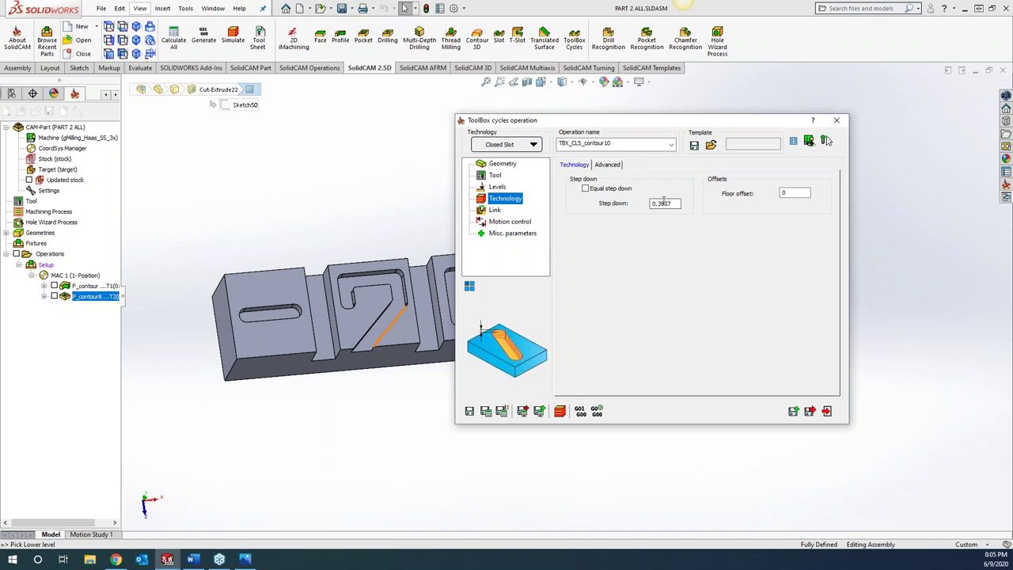
click(486, 411)
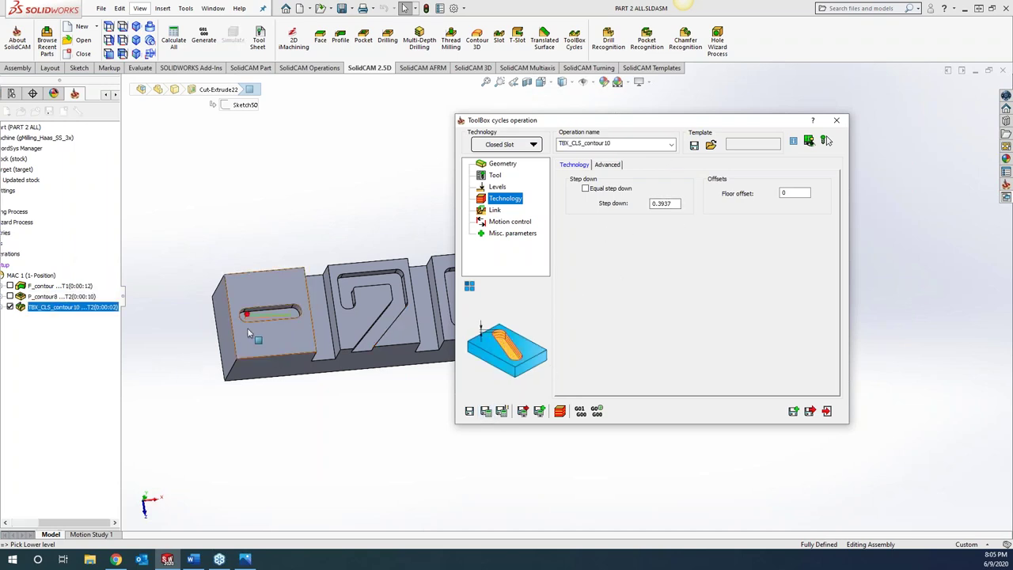
Step: Examine the slot's toolpath in wireframe and shaded display, and check the operation's pre-drilling link options
middle_drag(217, 230, 217, 234)
scroll(237, 234, down, 3)
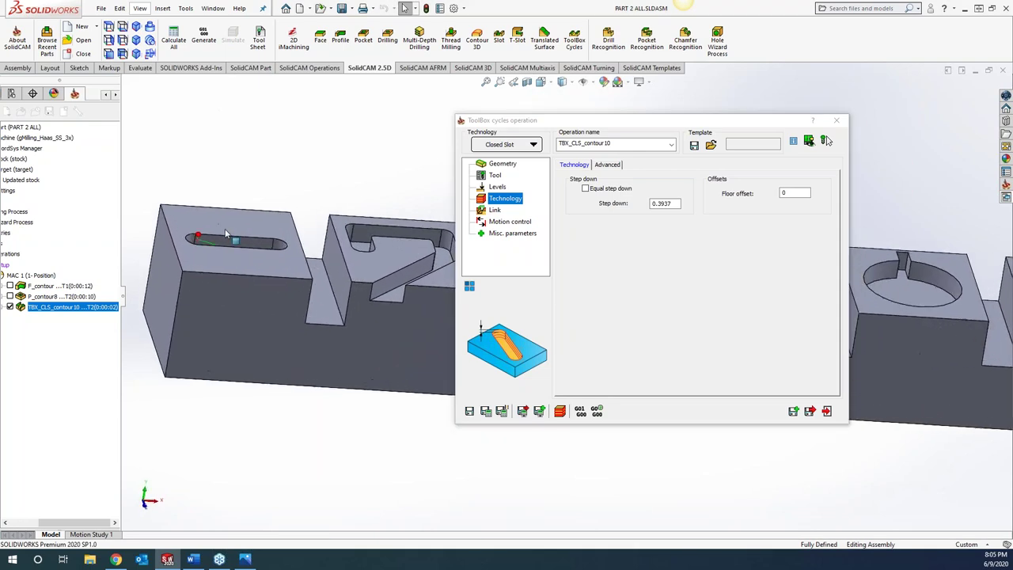
click(564, 83)
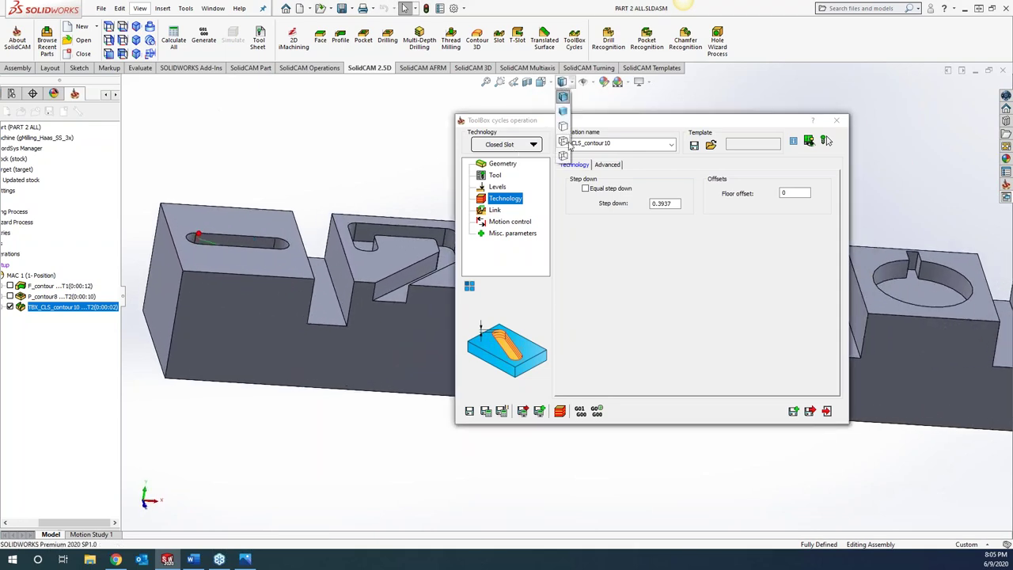
click(565, 158)
key(ctrl+1)
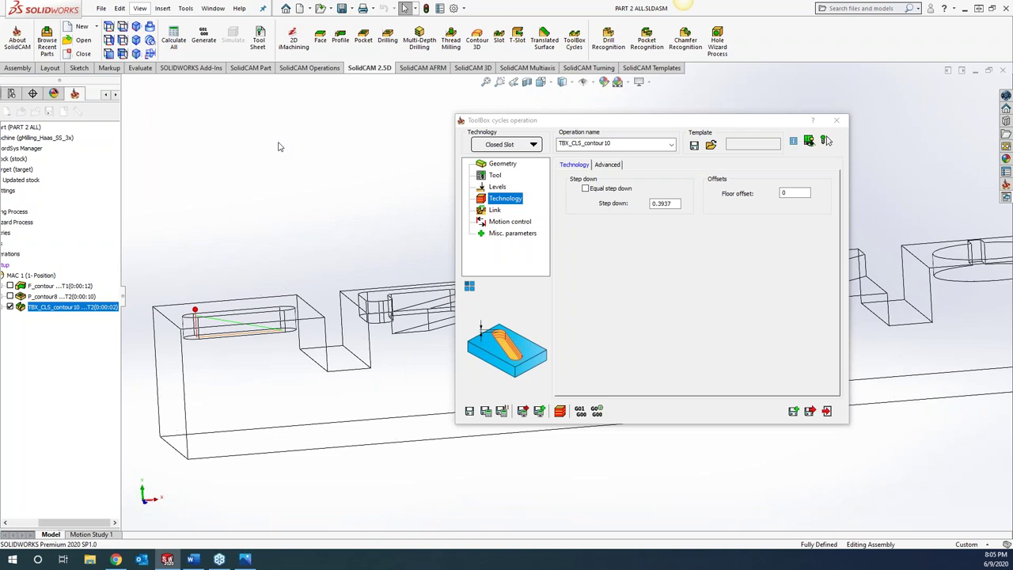
middle_drag(289, 214, 213, 285)
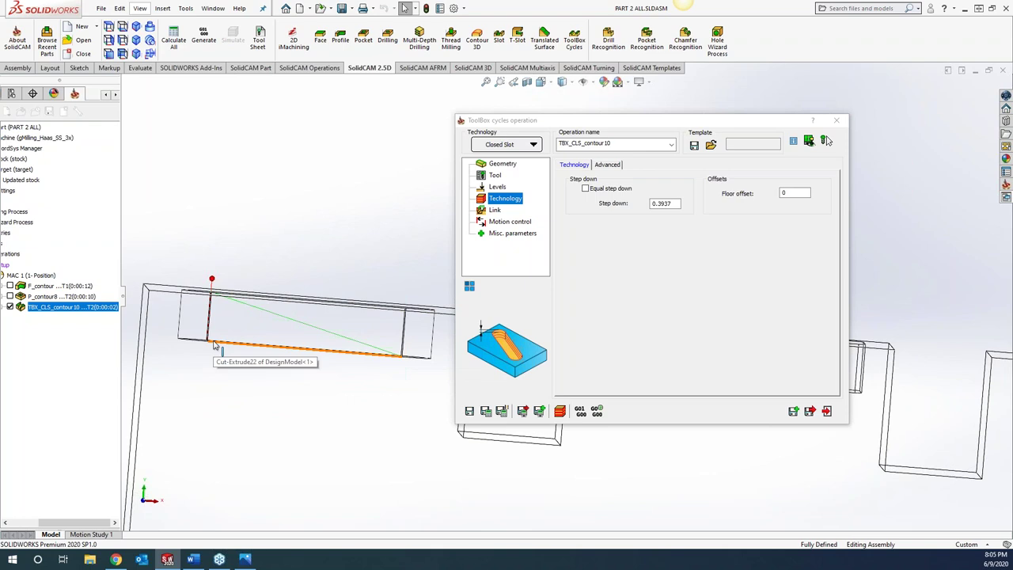
key(ctrl+7)
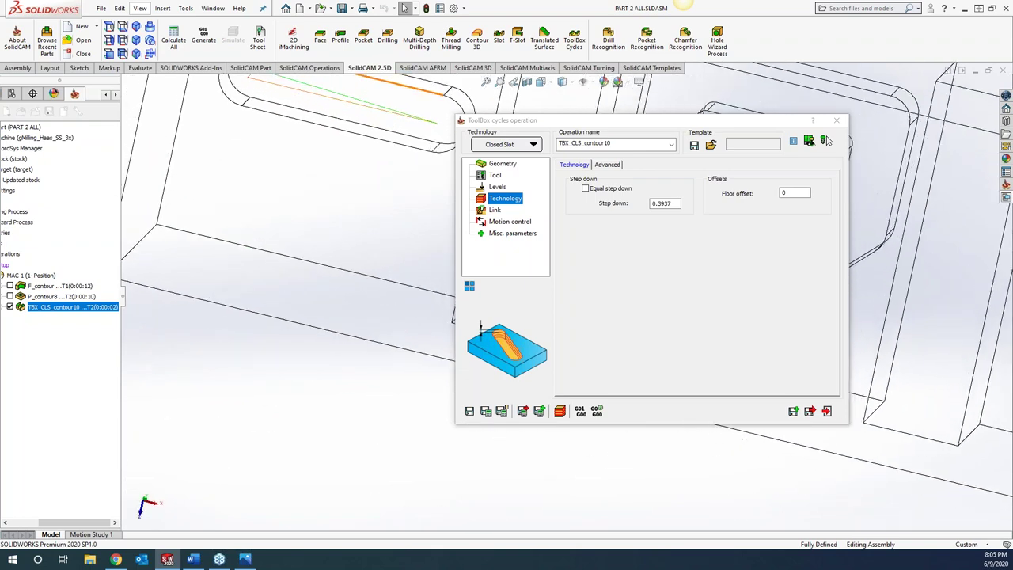
key(ctrl+5)
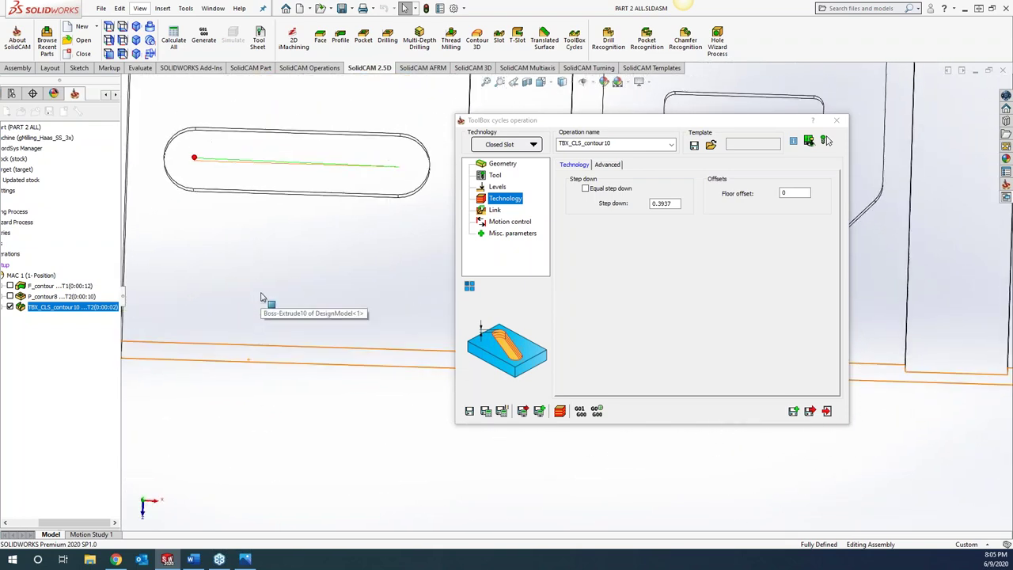
key(ctrl+7)
click(562, 82)
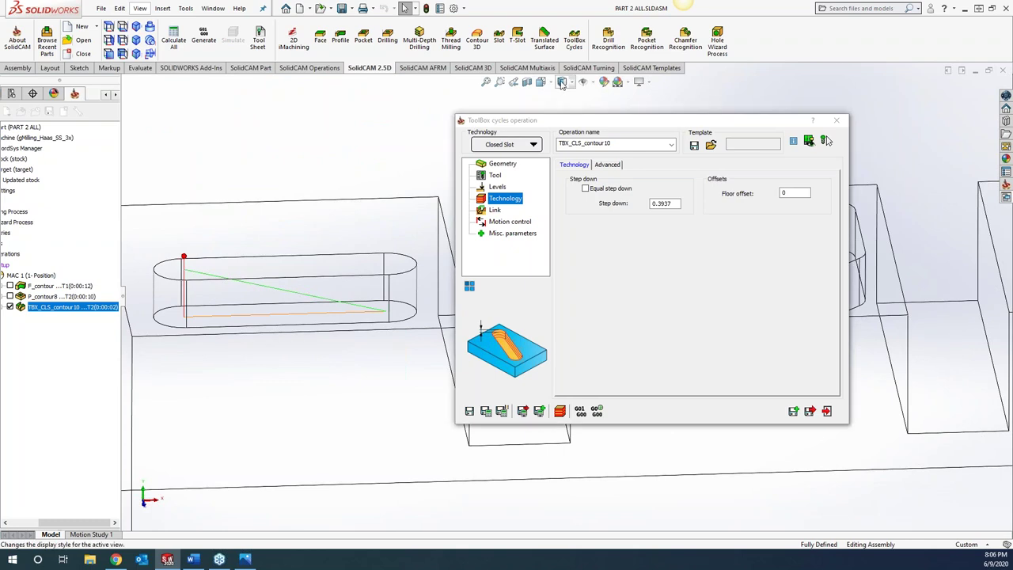
click(562, 98)
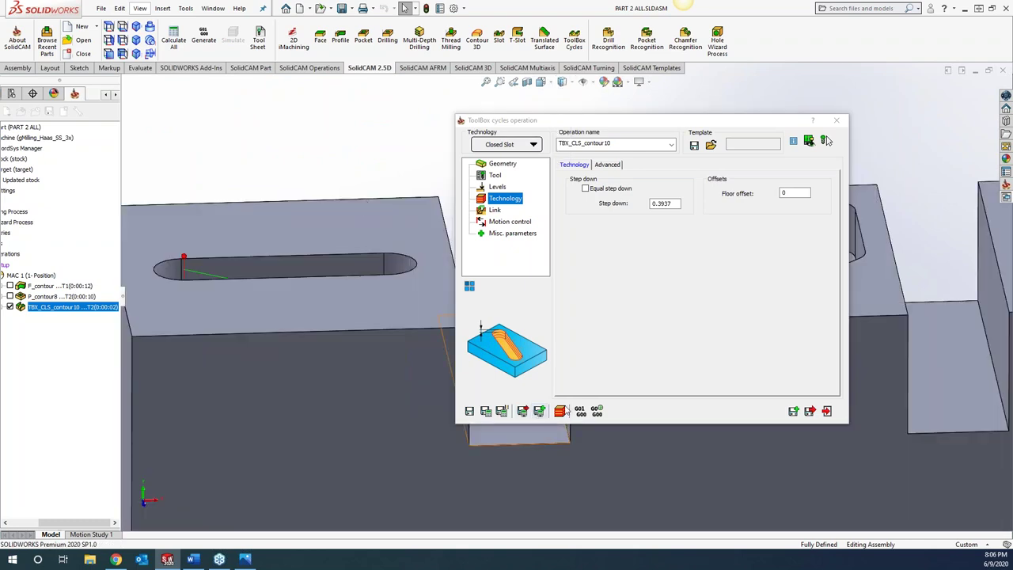
click(497, 210)
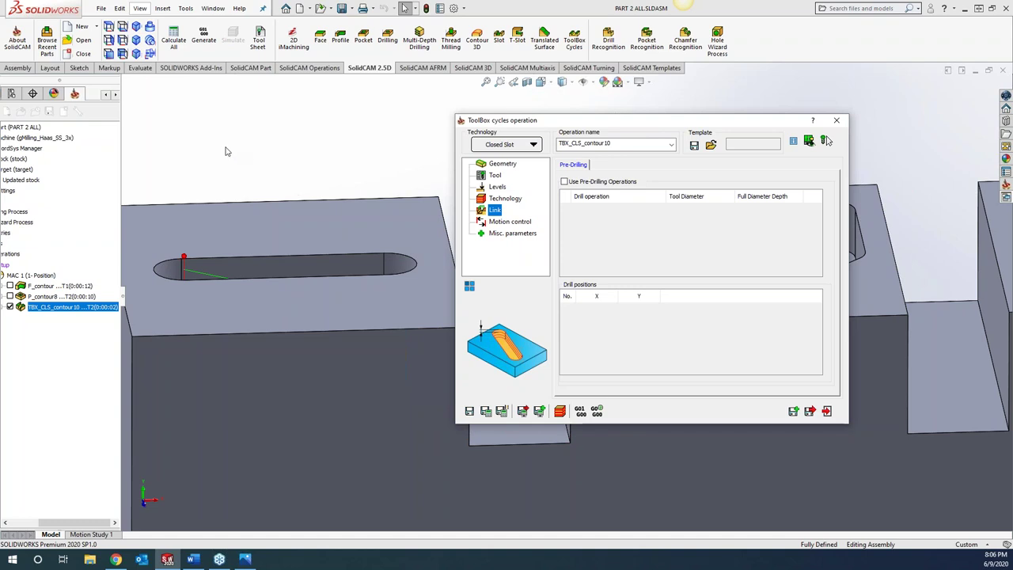
middle_drag(228, 151, 320, 265)
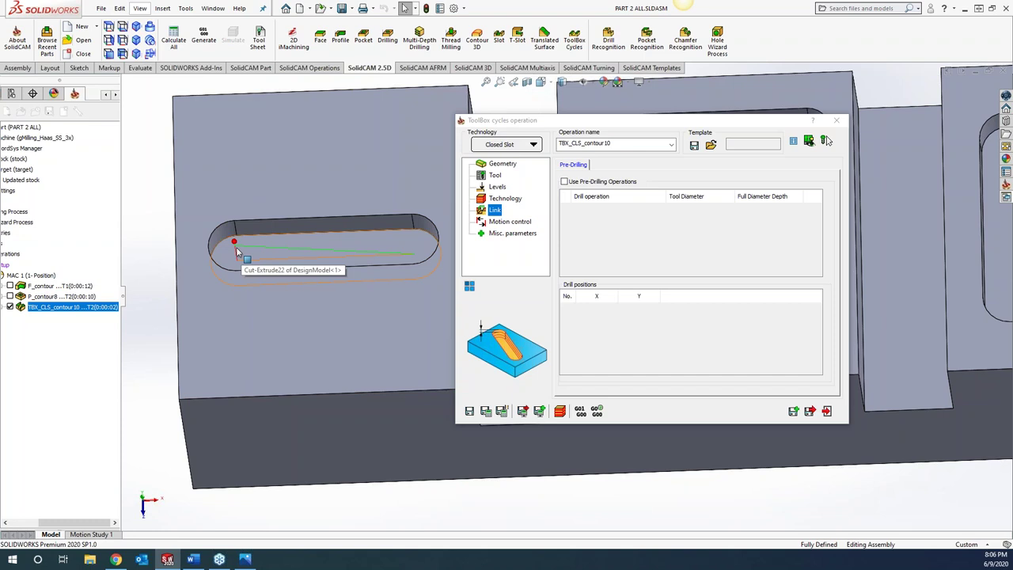
Step: Set the closed slot operation's step down to 0.1
click(505, 198)
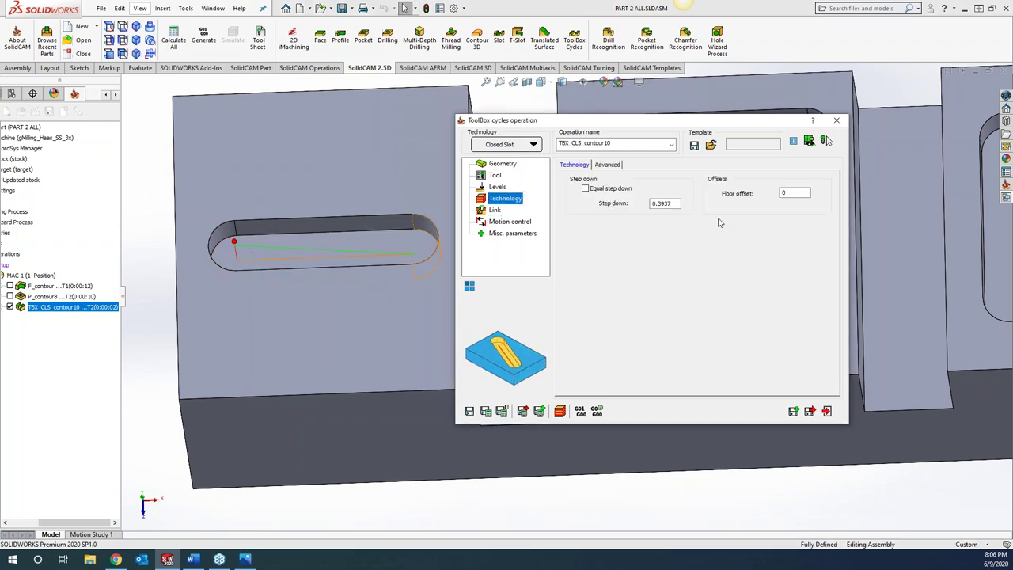
drag(677, 204, 618, 203)
text(.1)
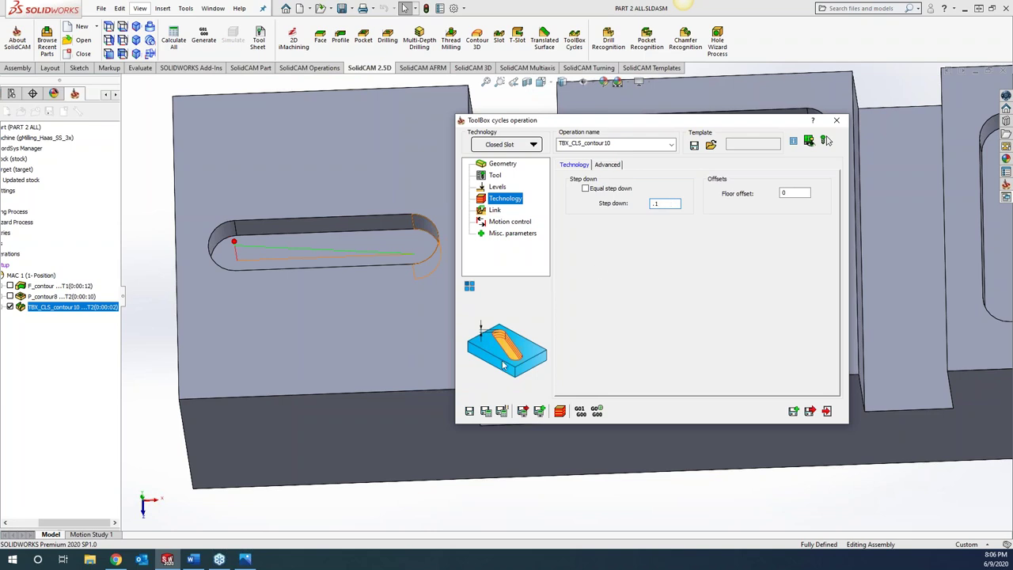
Step: Save and recalculate the closed slot operation, and examine its new depth passes from a steeper angle
click(487, 413)
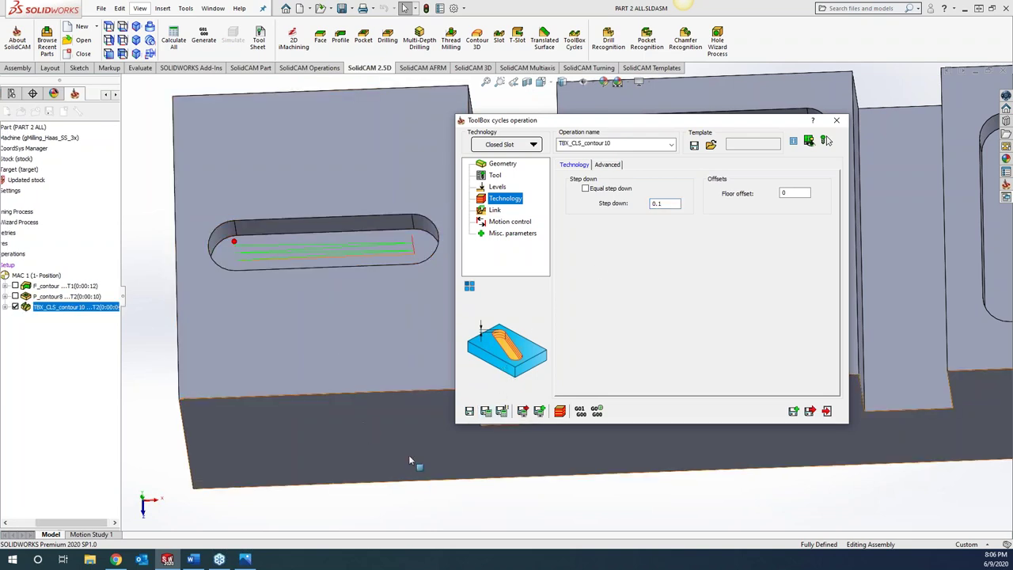
click(447, 492)
middle_drag(447, 492, 210, 273)
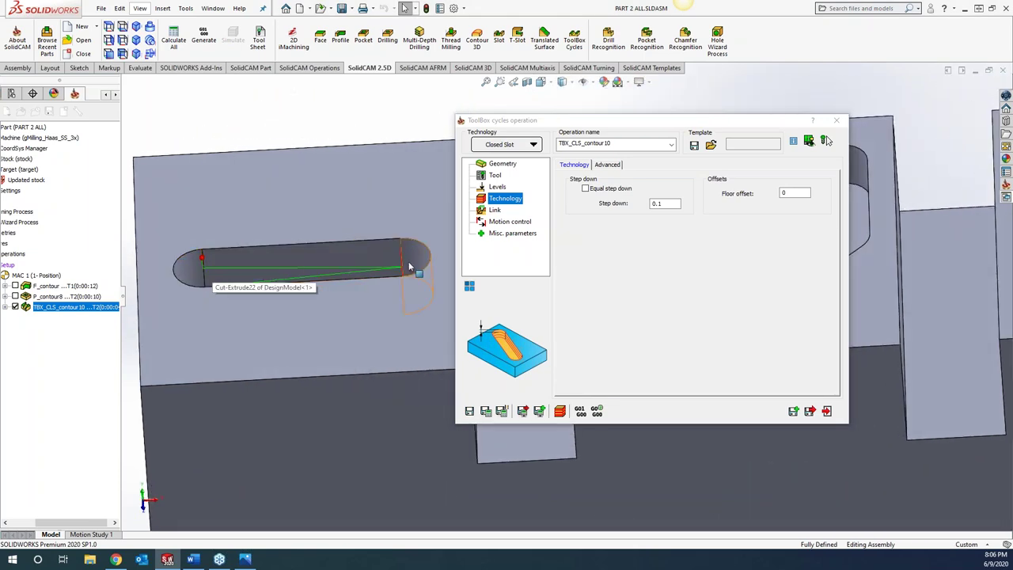
Step: Set the closed slot operation's step down to 0.01 and recalculate its toolpath
double_click(664, 203)
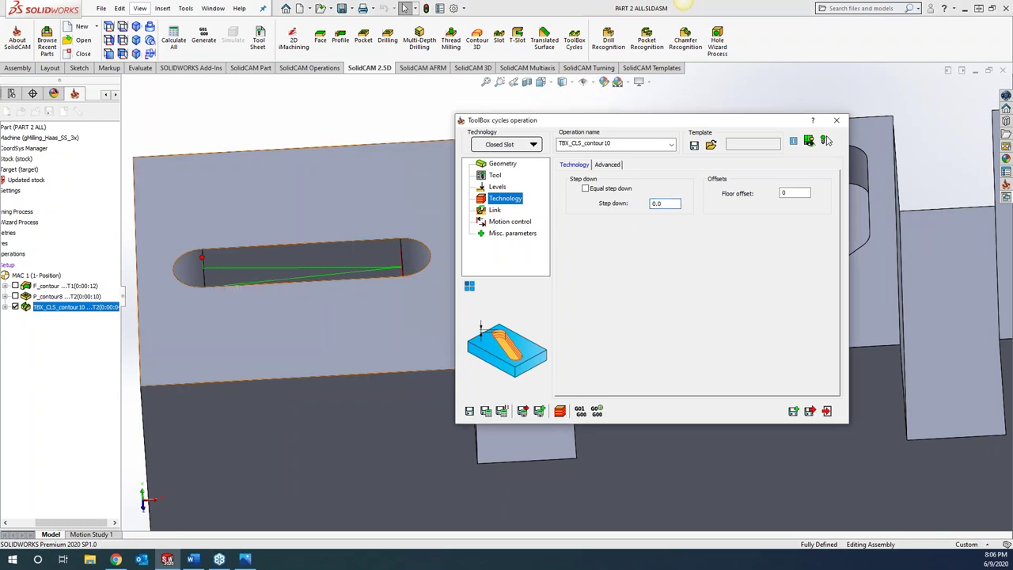
click(485, 410)
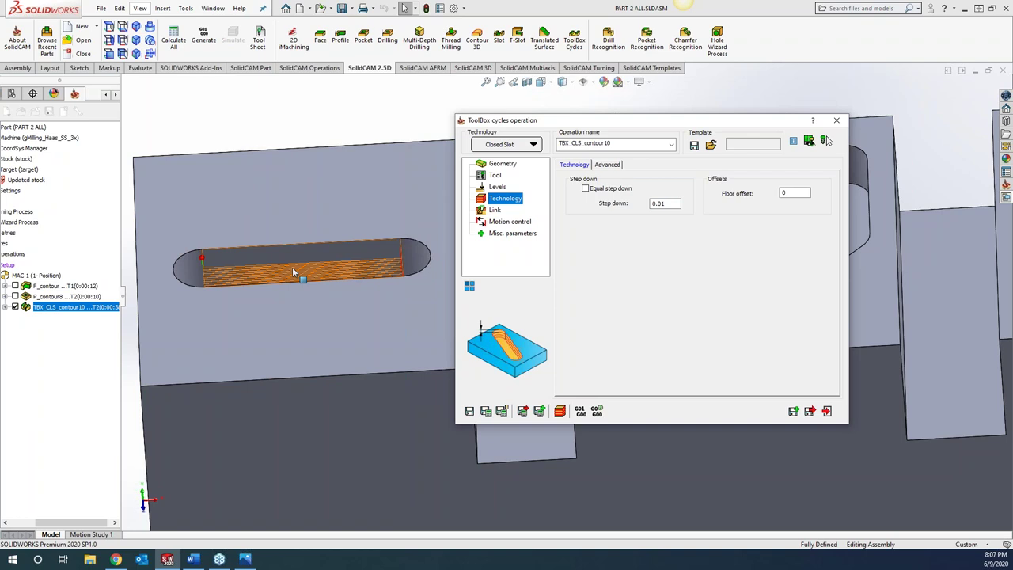
click(801, 193)
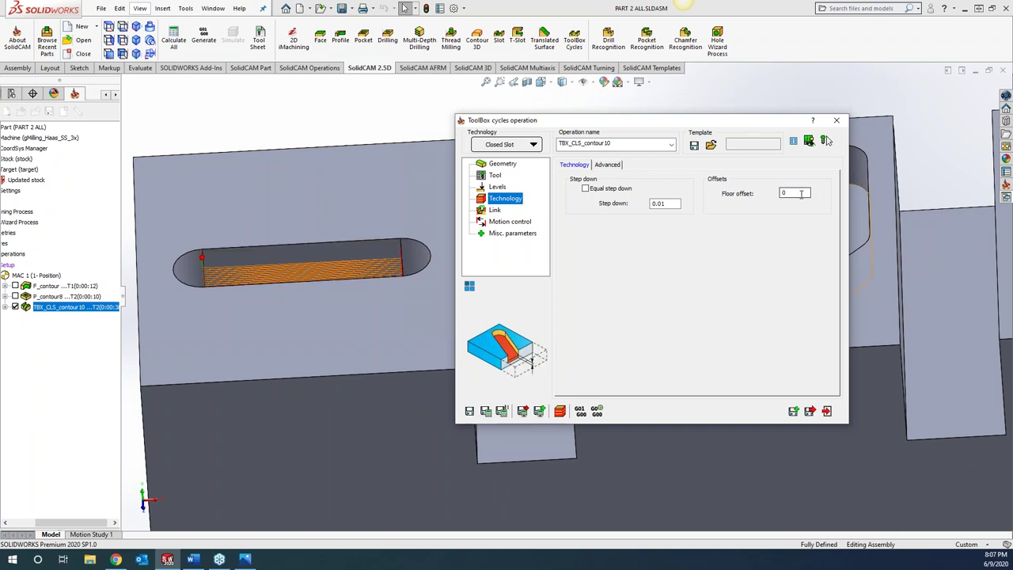
double_click(801, 193)
key(Escape)
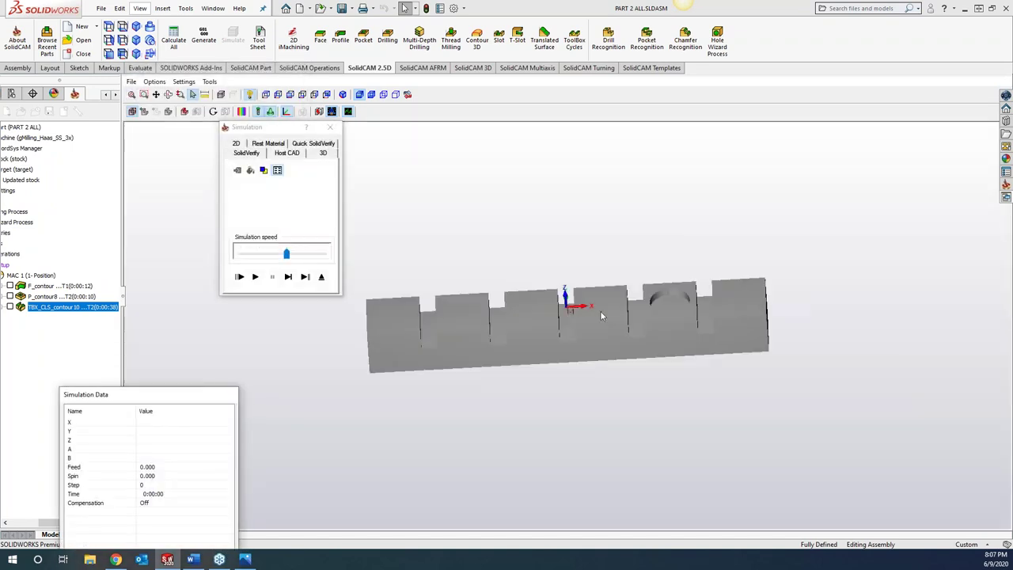
Step: Simulate the closed slot operation in SolidVerify close up on the first block, and replay it at the slowest speed
scroll(484, 437, down, 8)
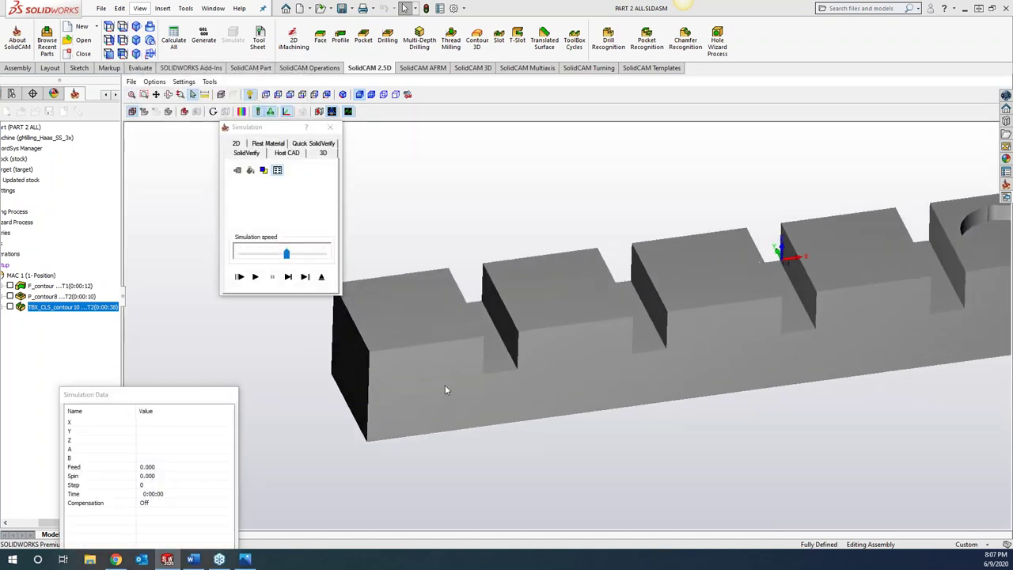
scroll(444, 383, down, 2)
drag(275, 132, 181, 132)
click(161, 277)
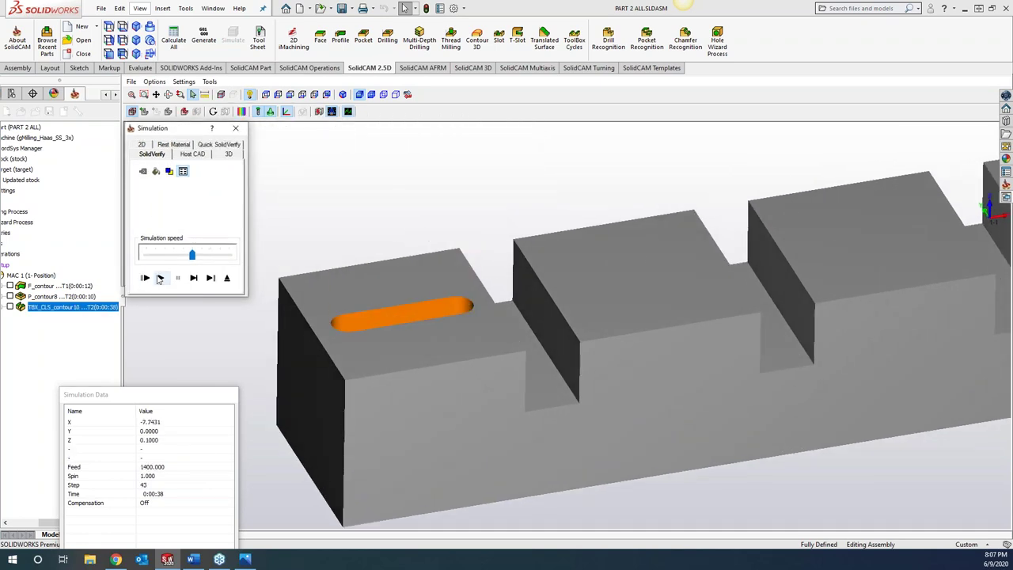
drag(195, 253, 145, 253)
click(161, 278)
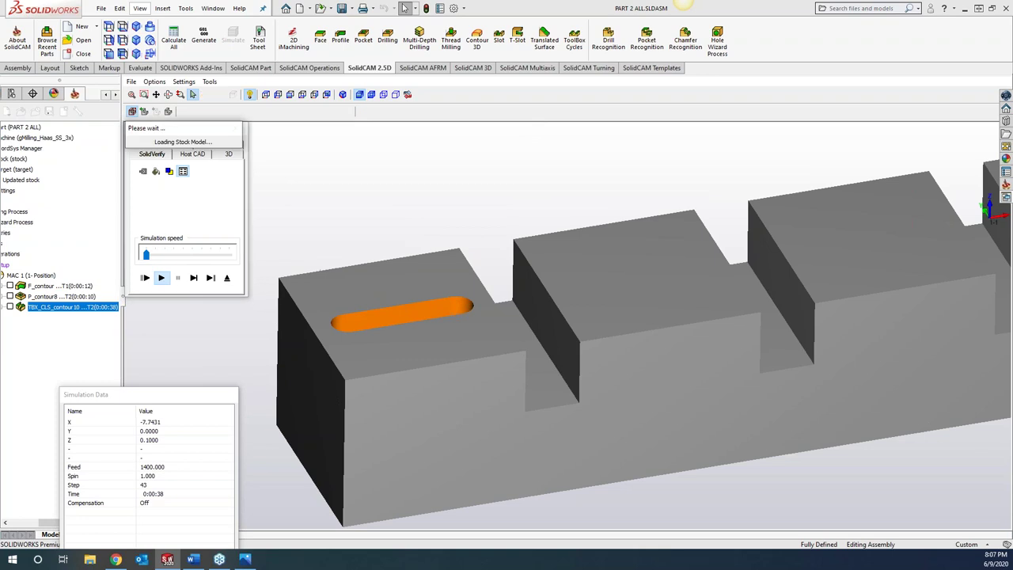
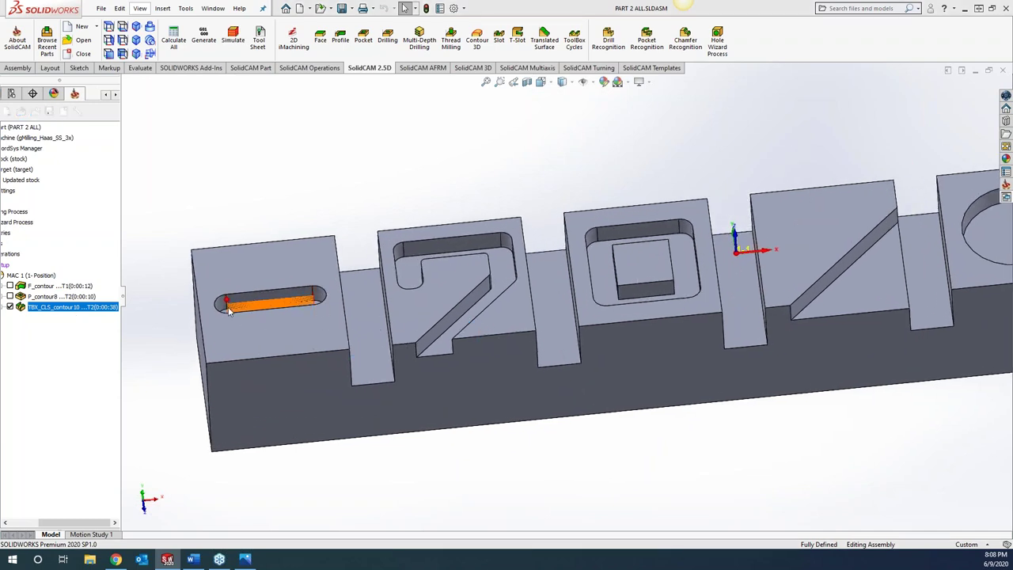
Step: Reopen the closed slot operation and assign a newly added 0.25 inch end mill as its tool
double_click(63, 306)
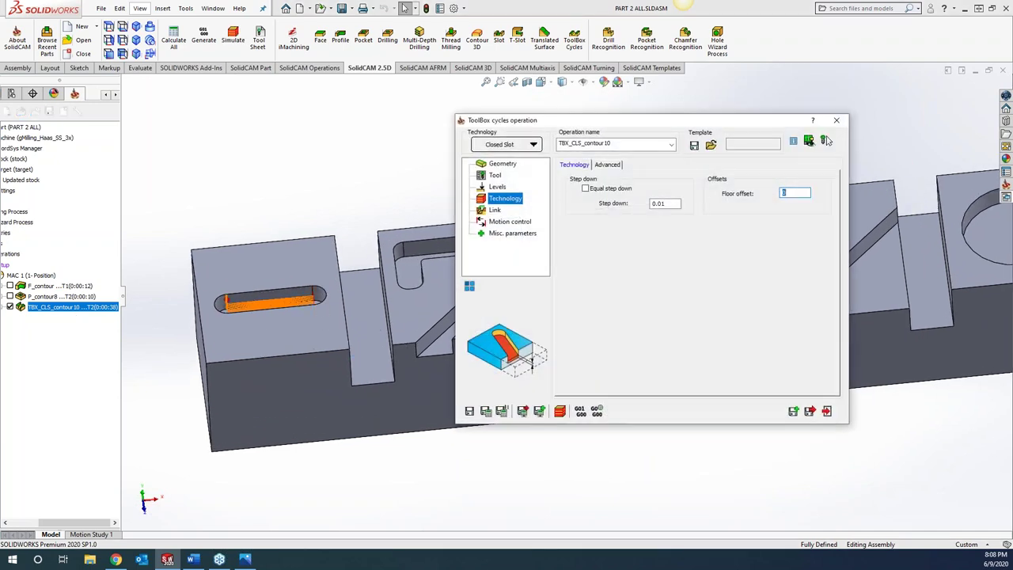
click(491, 176)
click(623, 326)
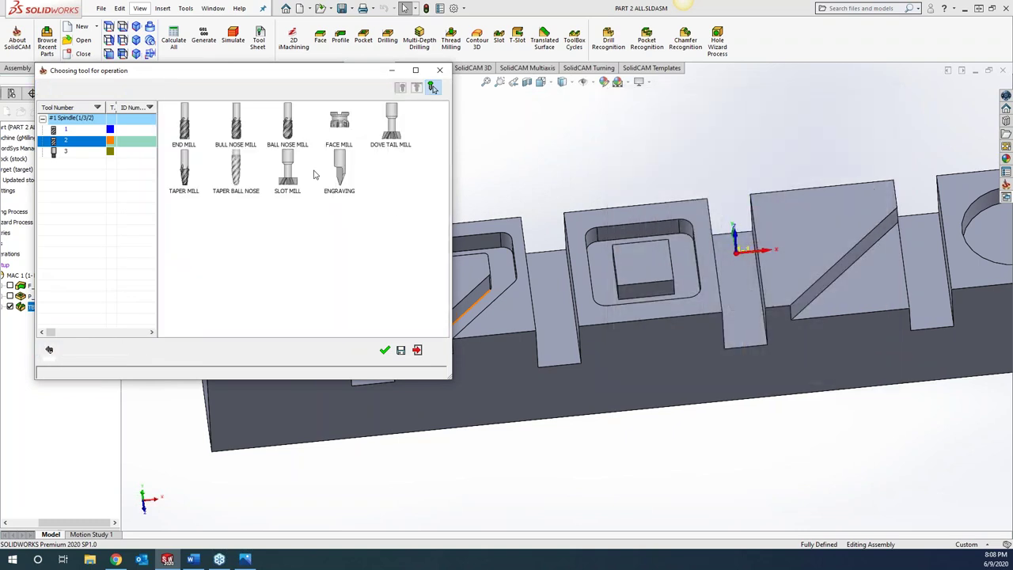
click(188, 135)
click(384, 350)
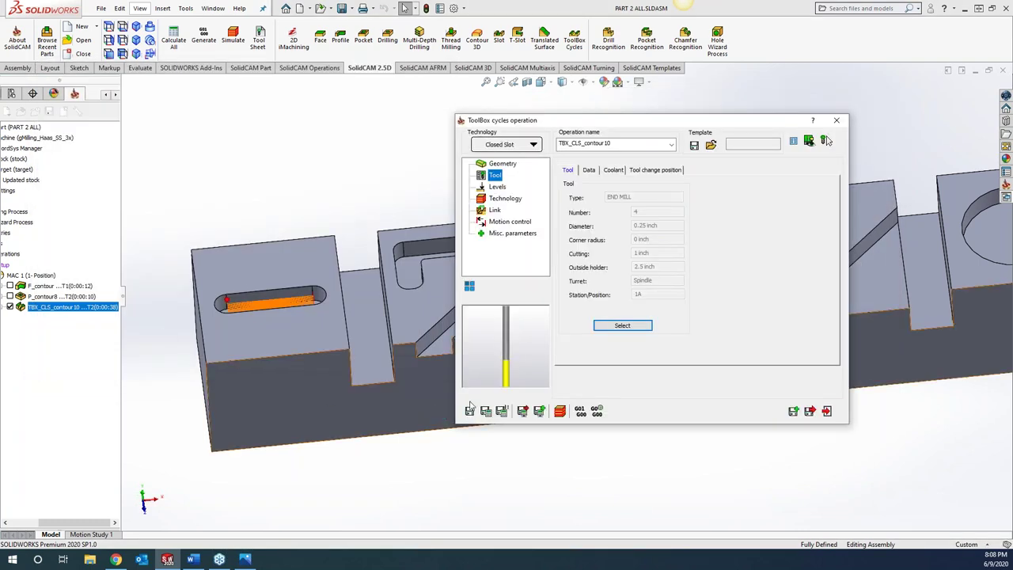
Step: Try to save and calculate the closed slot operation with the 0.25 inch end mill
click(485, 411)
click(314, 164)
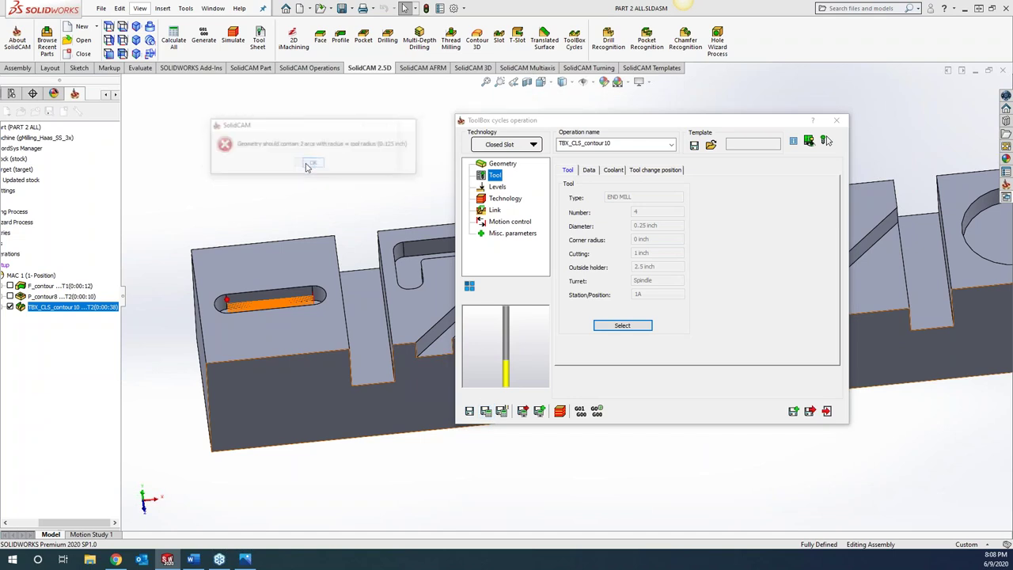
click(305, 163)
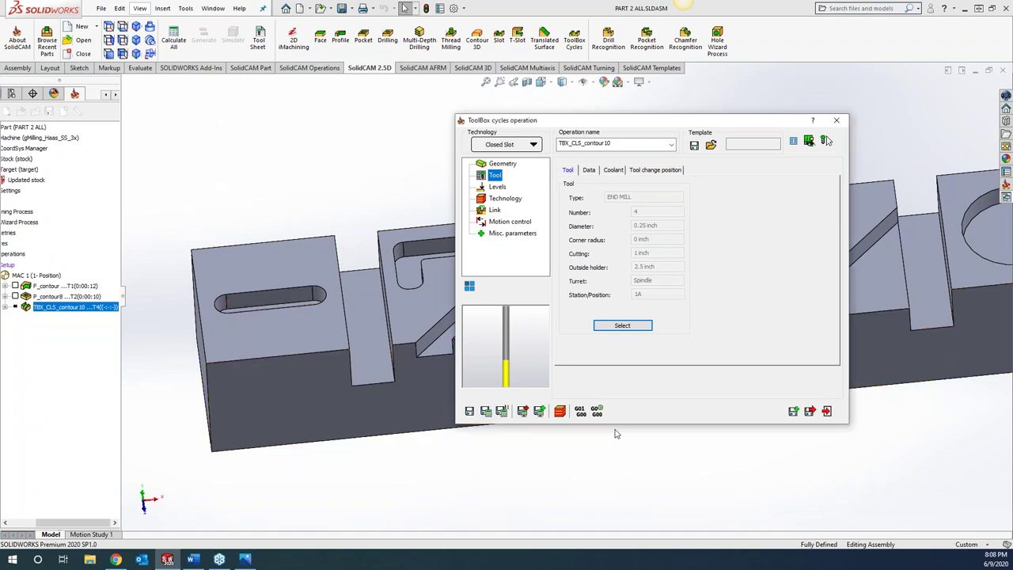
click(485, 411)
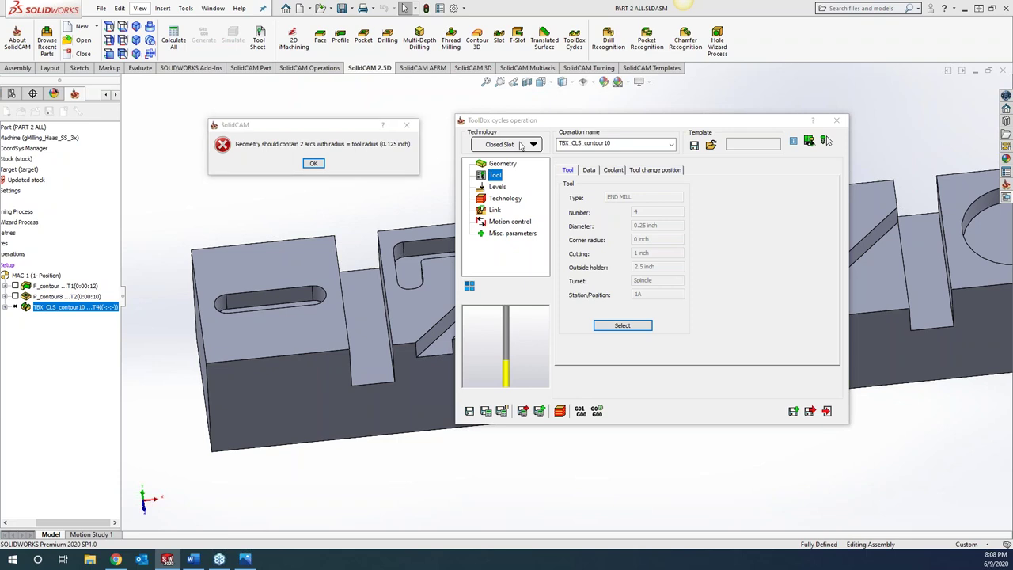
click(313, 163)
click(304, 162)
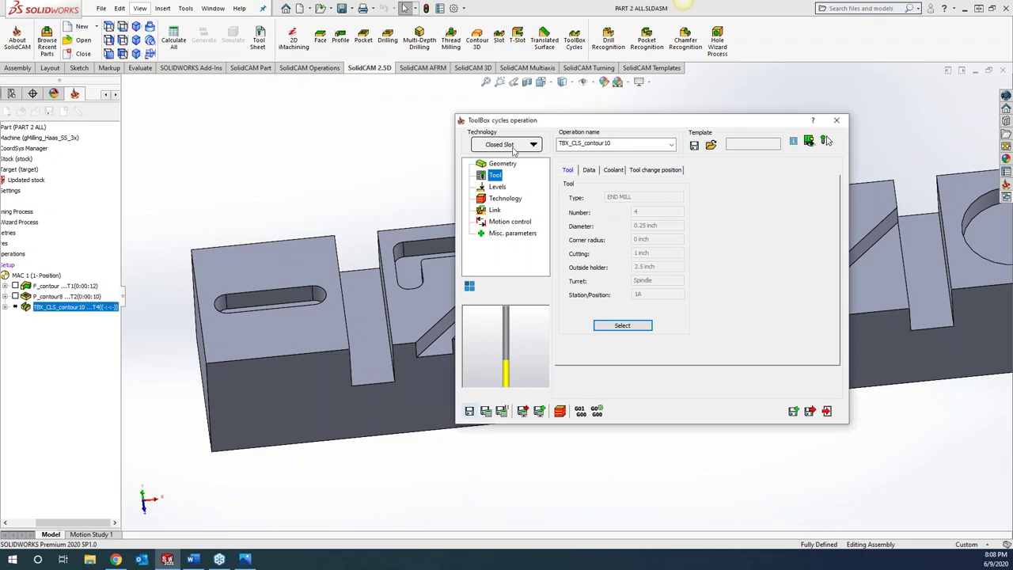
Step: Review the ToolBox cycle types, keep Closed Slot, and check the radius of the slot's end arc
click(513, 147)
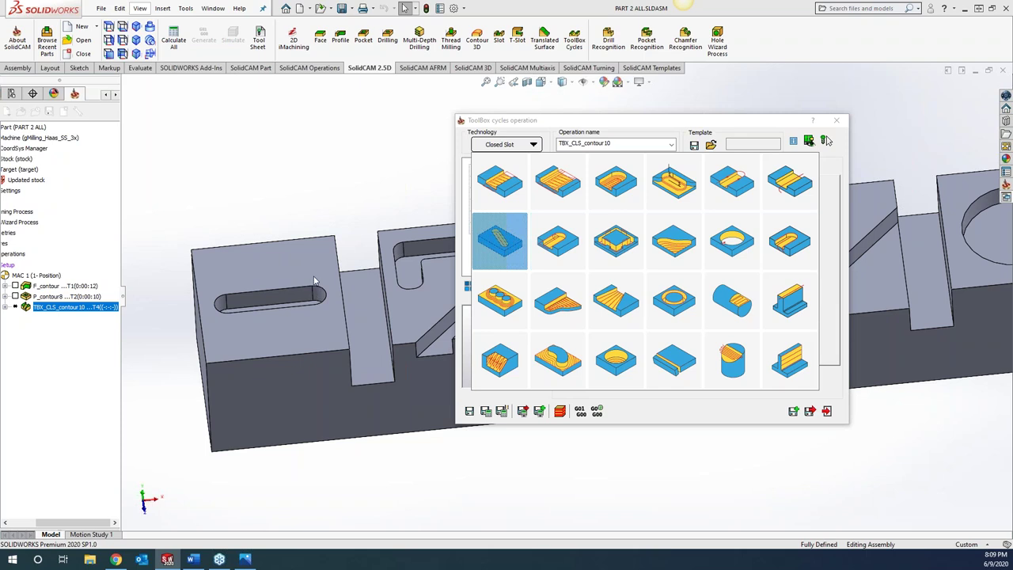
double_click(499, 241)
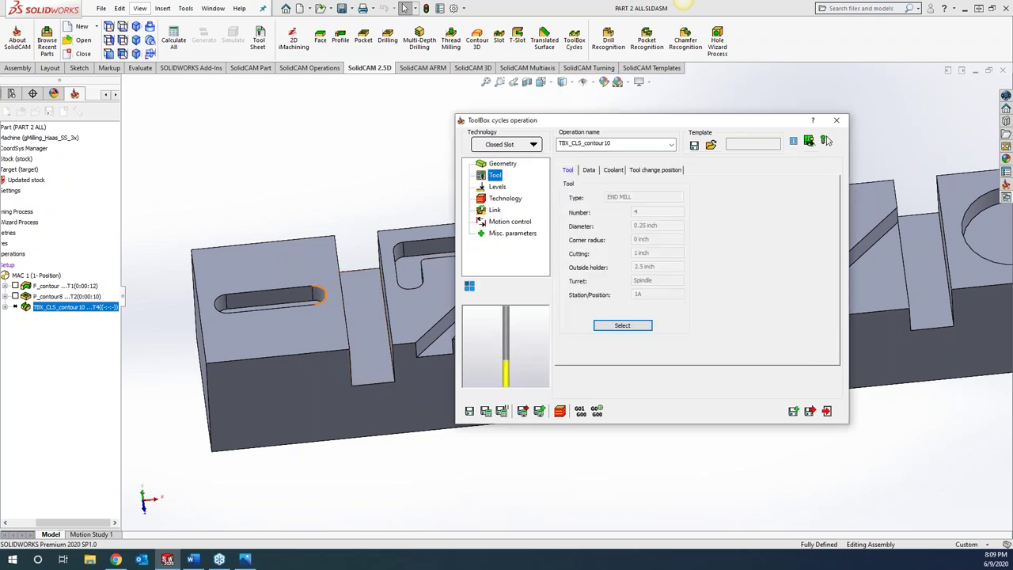
click(317, 295)
click(522, 346)
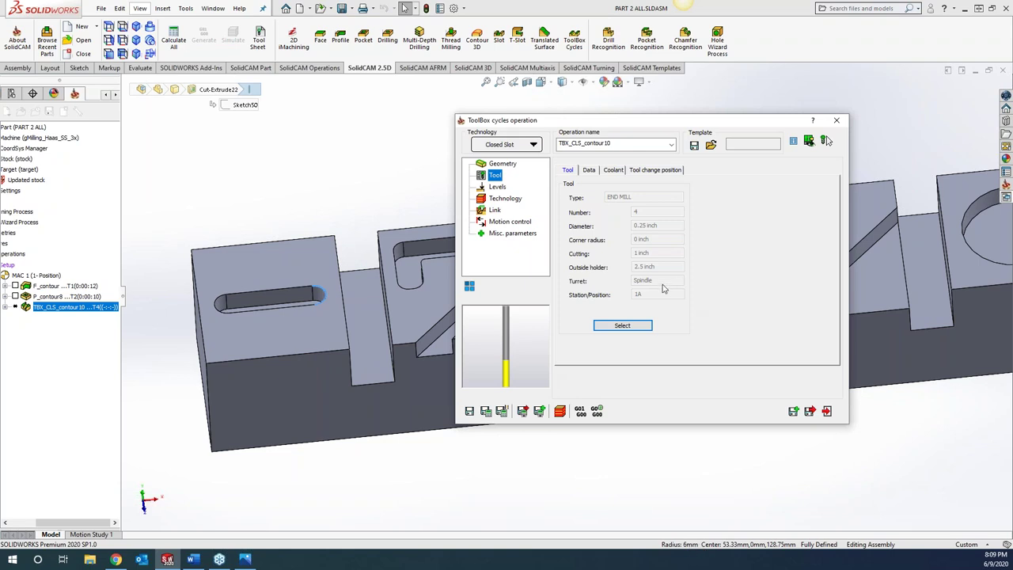
Step: Reassign the 12 mm end mill, tool 2, to the closed slot operation, recalculate it and close the operation
click(623, 325)
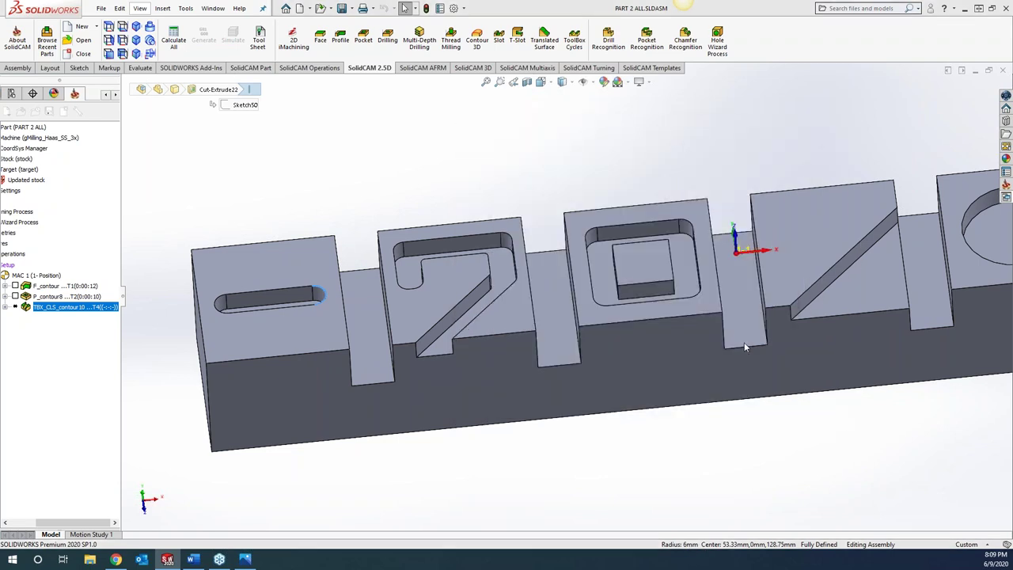
click(744, 347)
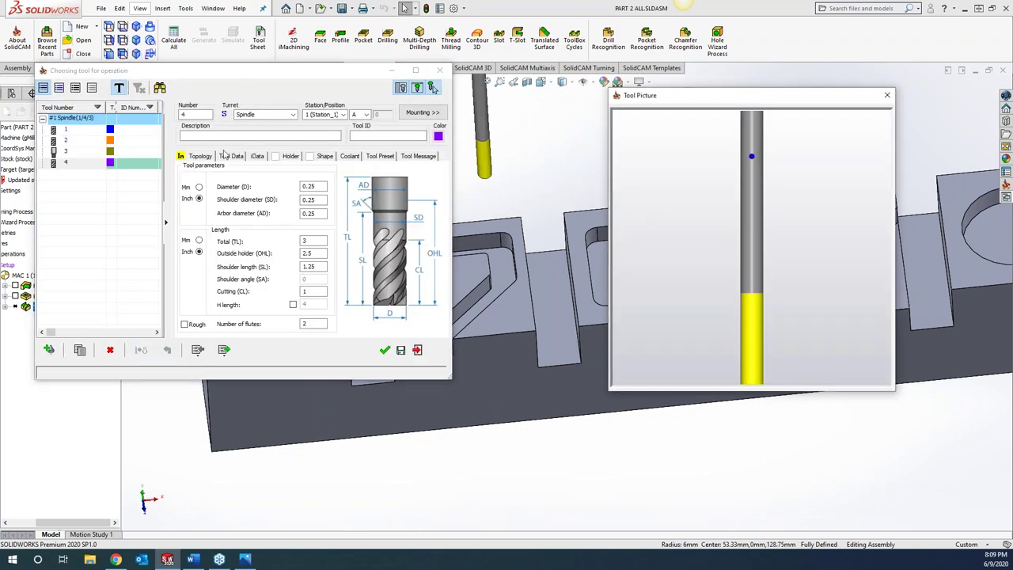
click(384, 349)
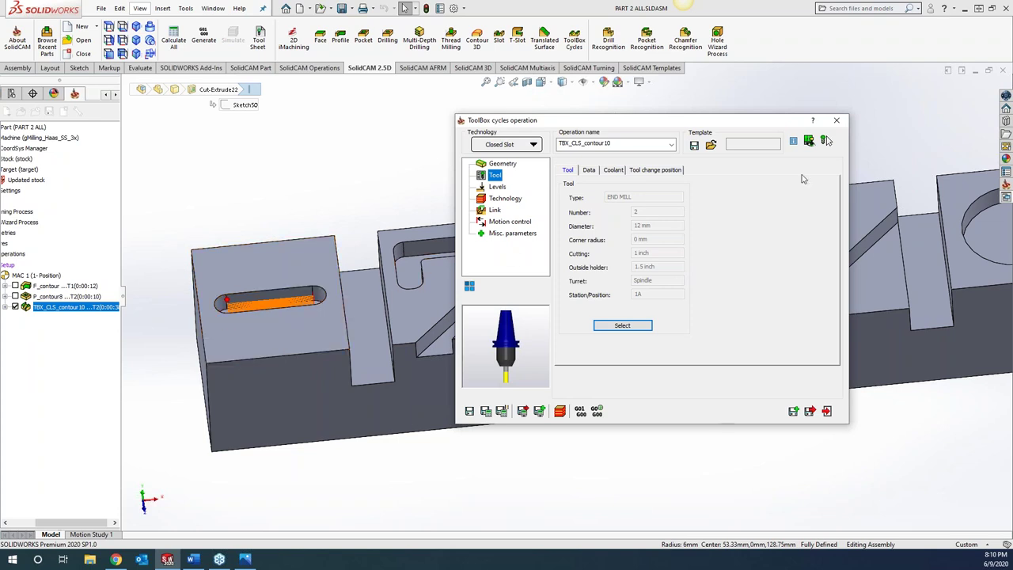
click(836, 121)
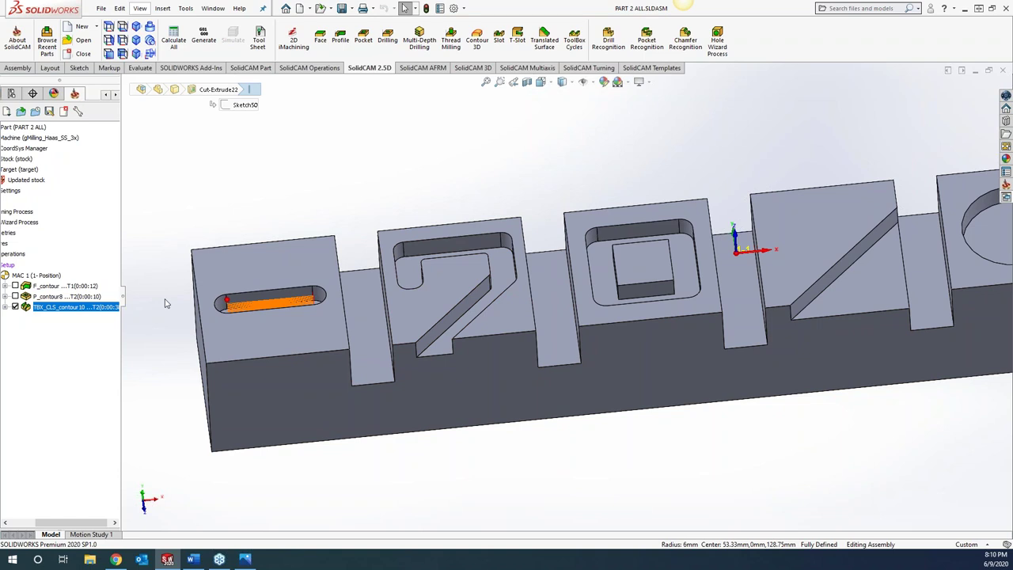
Step: Hide the closed slot toolpath and start a new ToolBox cycle operation using the Spine Slot technology
click(15, 307)
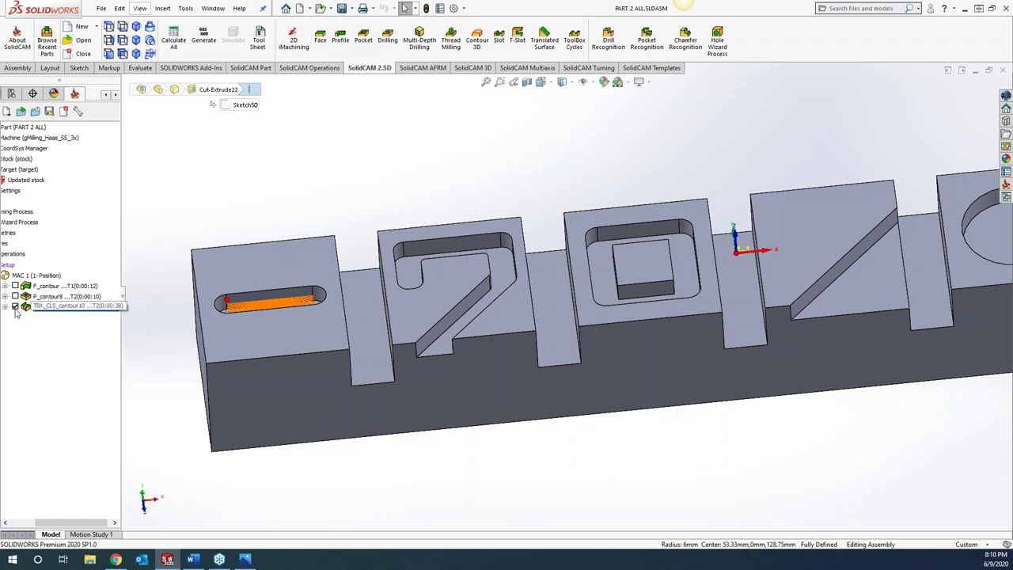
click(67, 307)
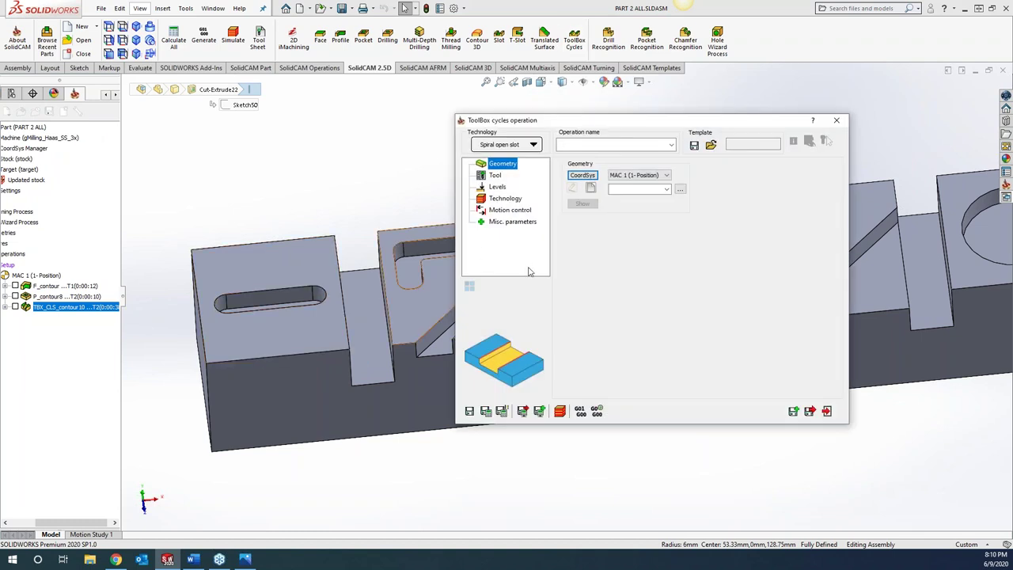
click(345, 195)
scroll(345, 196, down, 8)
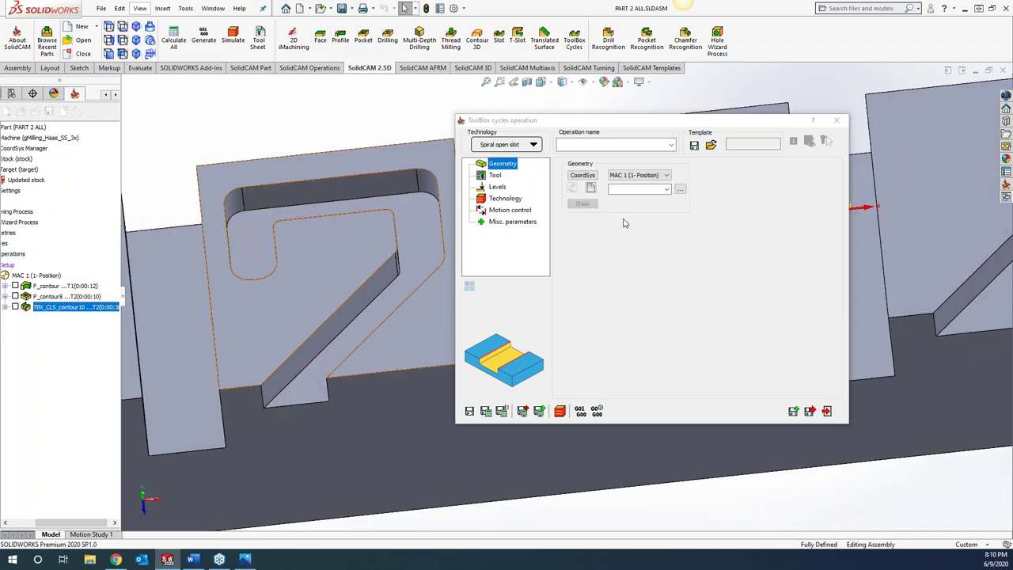
click(512, 145)
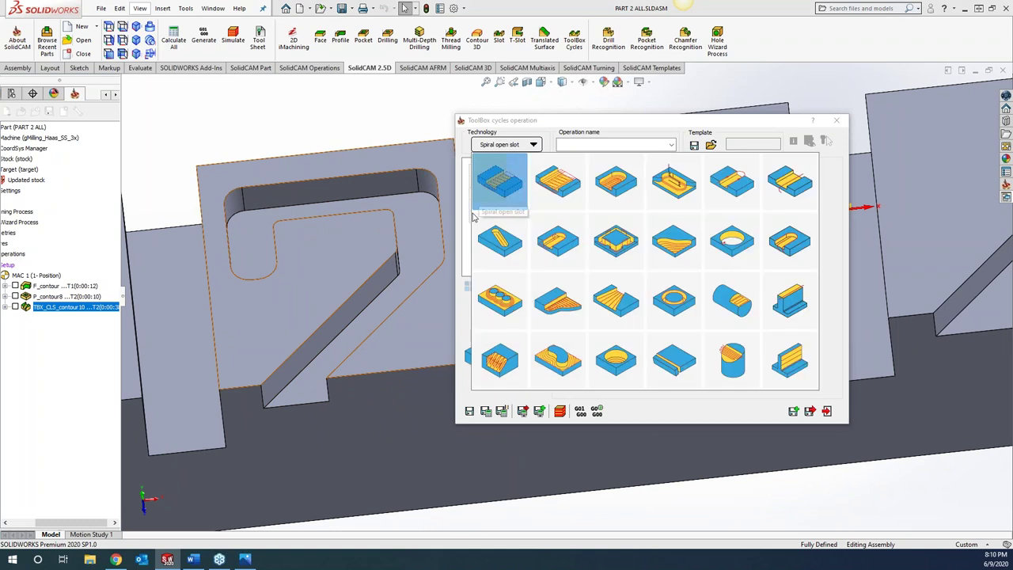
click(559, 246)
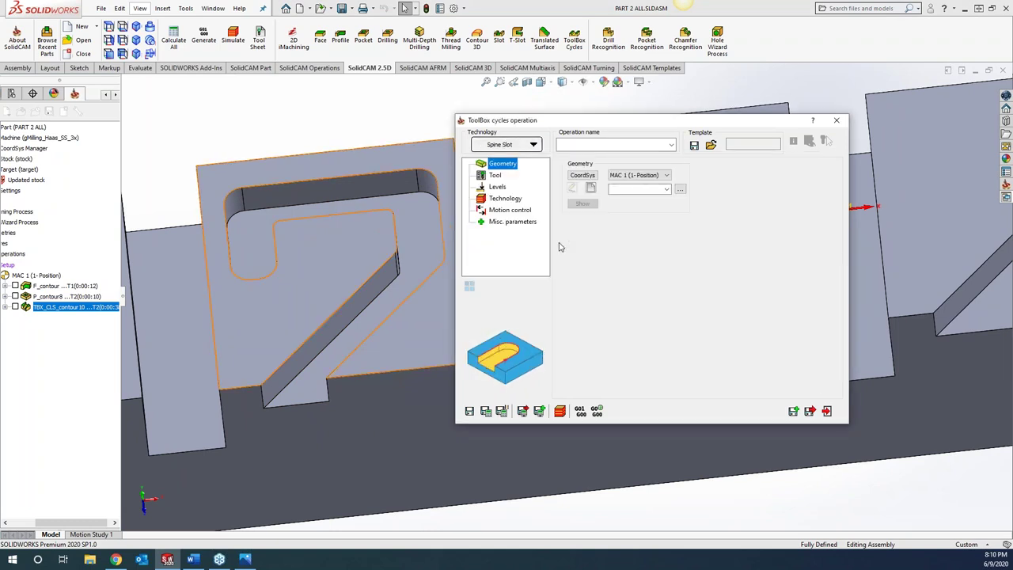
Step: Define the spine slot geometry as a curve chain along the floor edges of the 2-shaped slot
click(590, 189)
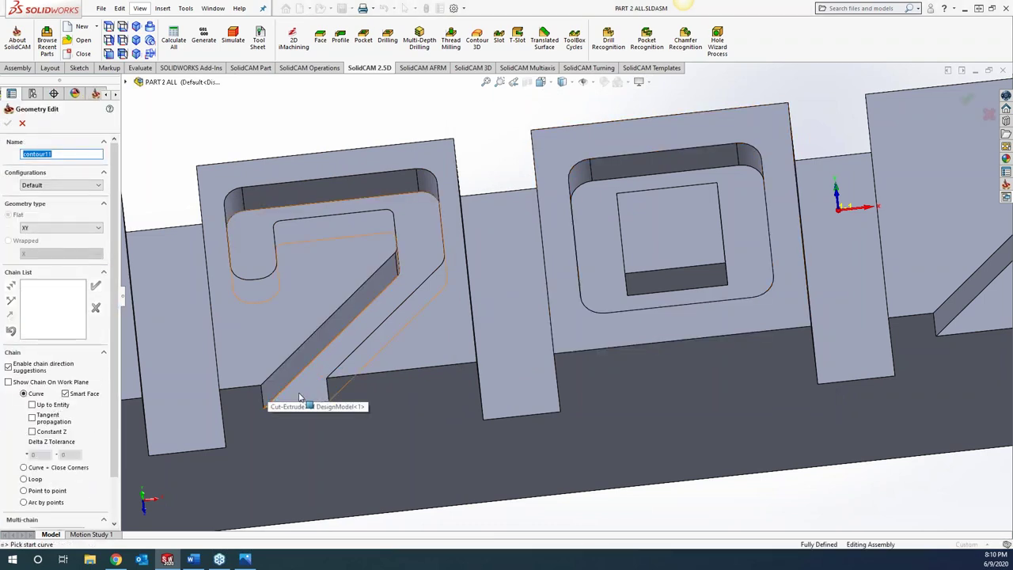
click(269, 389)
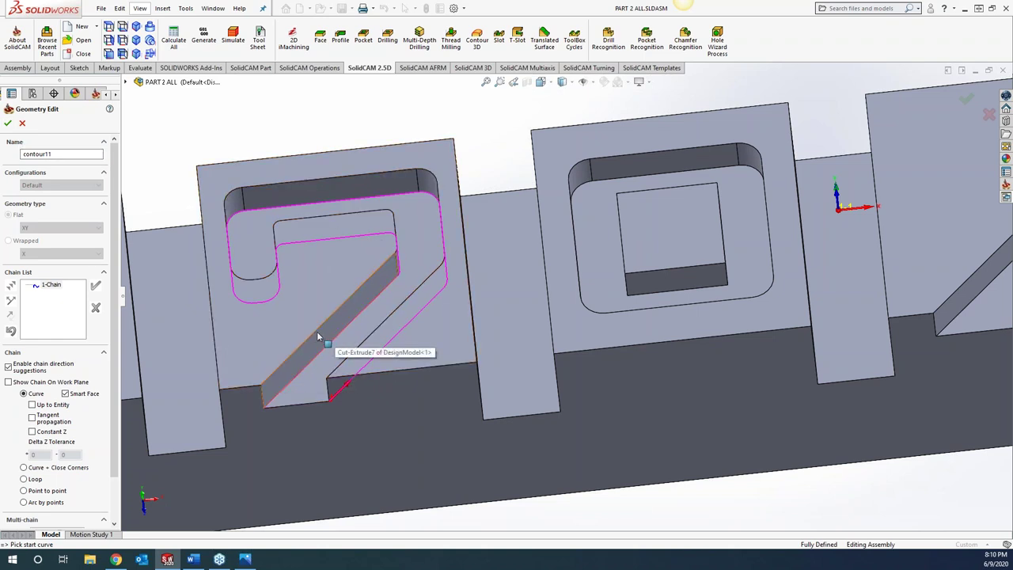
click(8, 124)
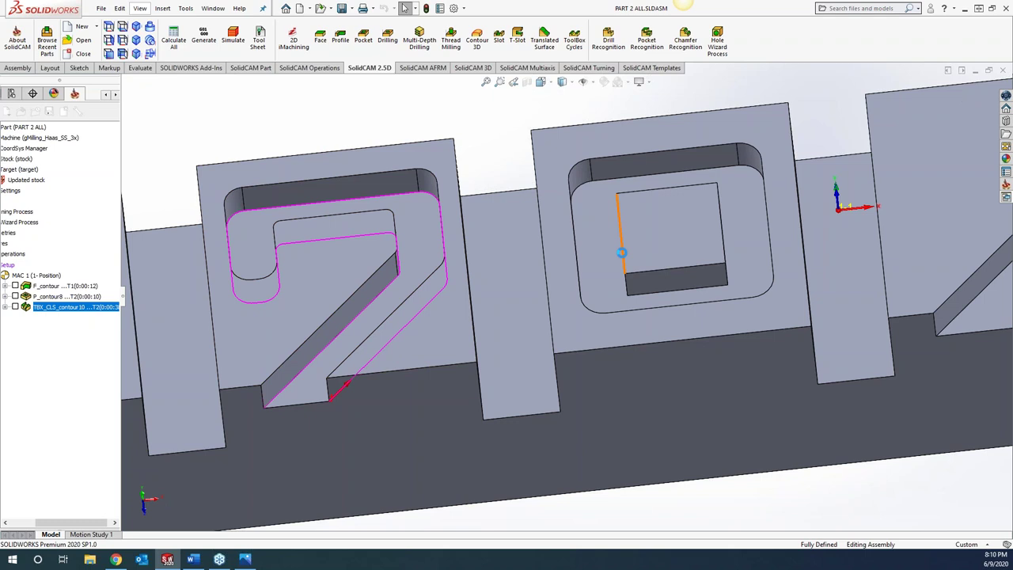
Step: Assign the 12 mm end mill, tool 2, to the spine slot operation
click(496, 175)
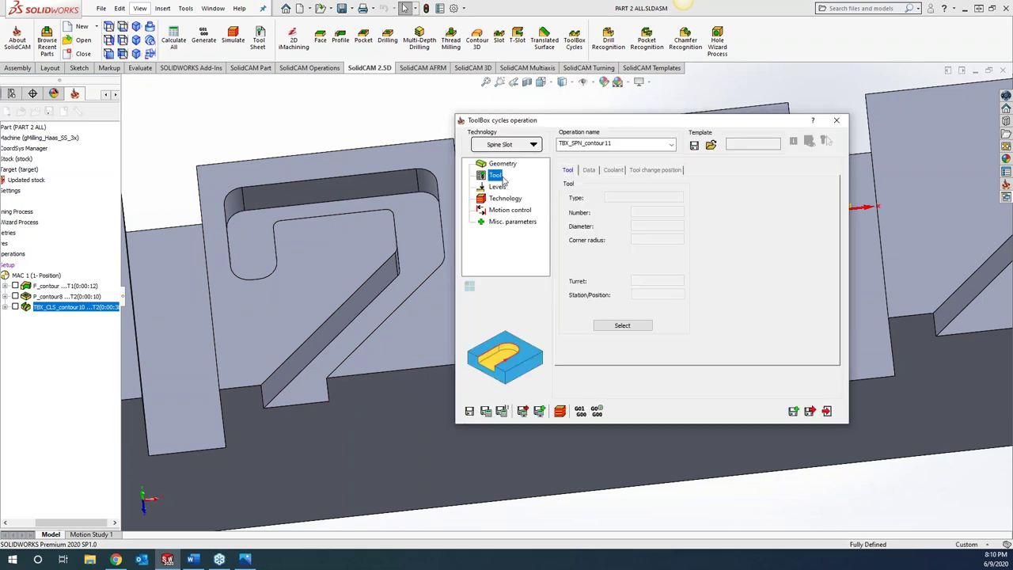
click(623, 326)
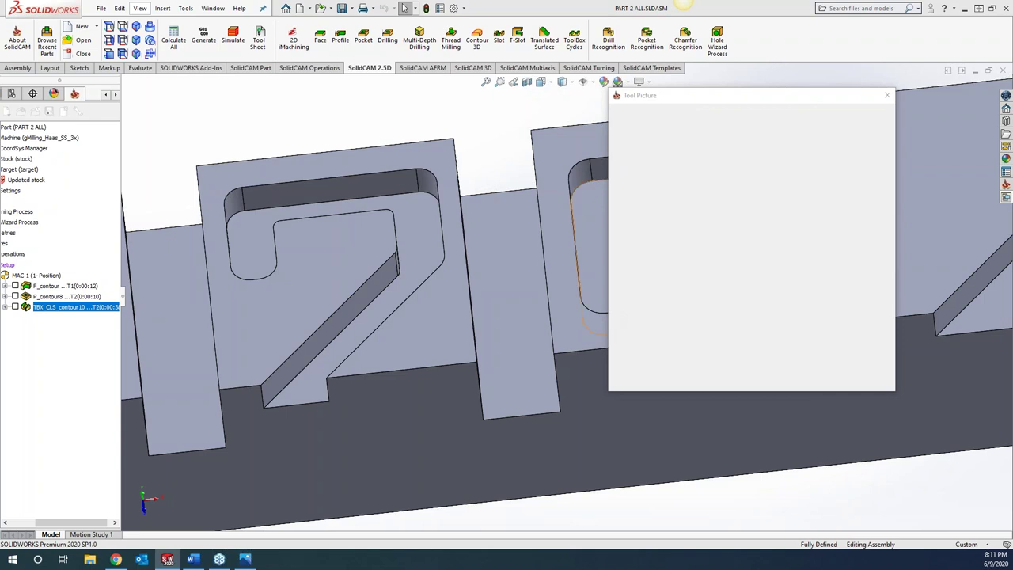
click(79, 140)
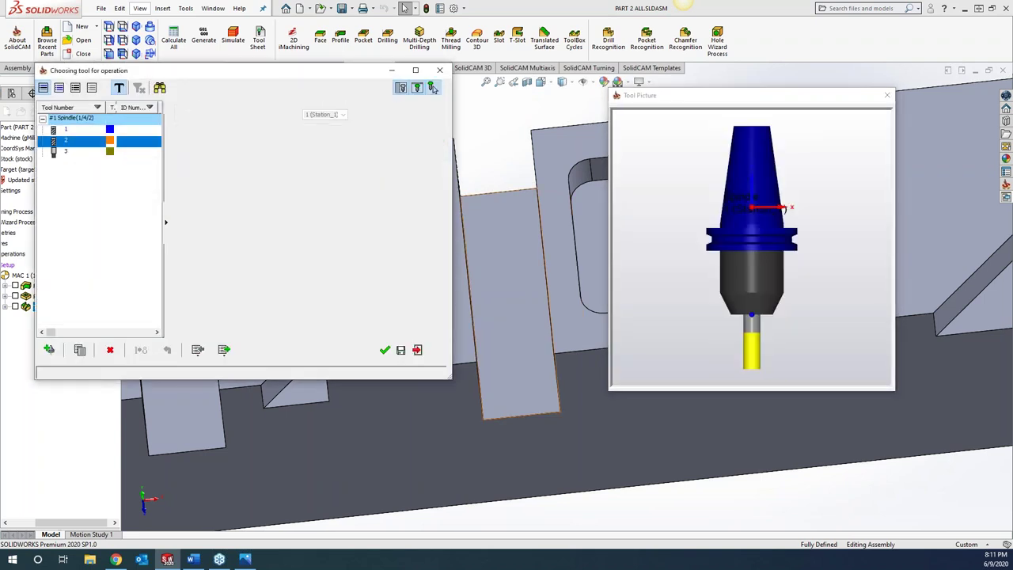
click(385, 350)
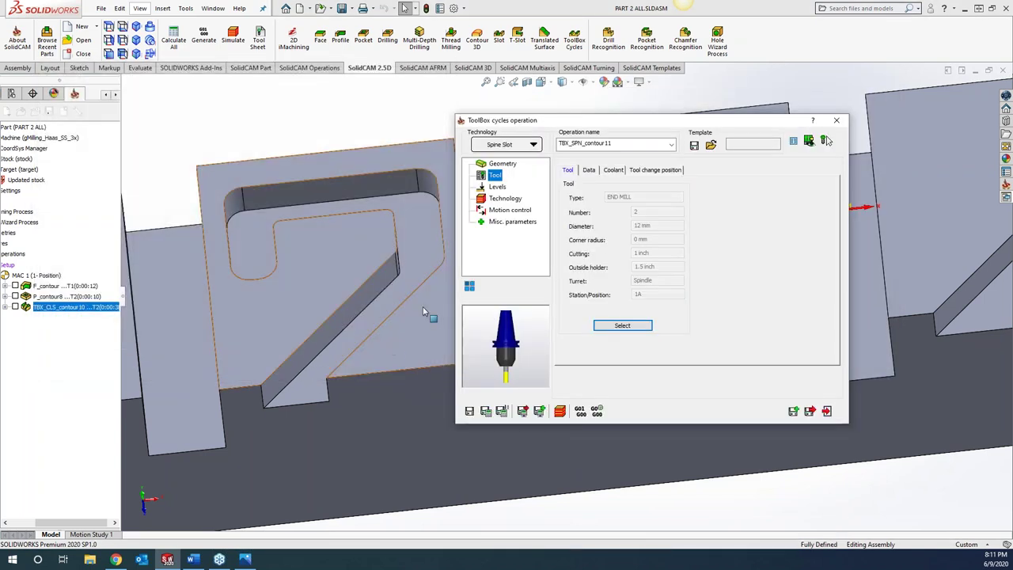
Step: Define the spine slot's milling levels from the model, with upper level 0 and depth 0.3937
click(500, 188)
click(659, 250)
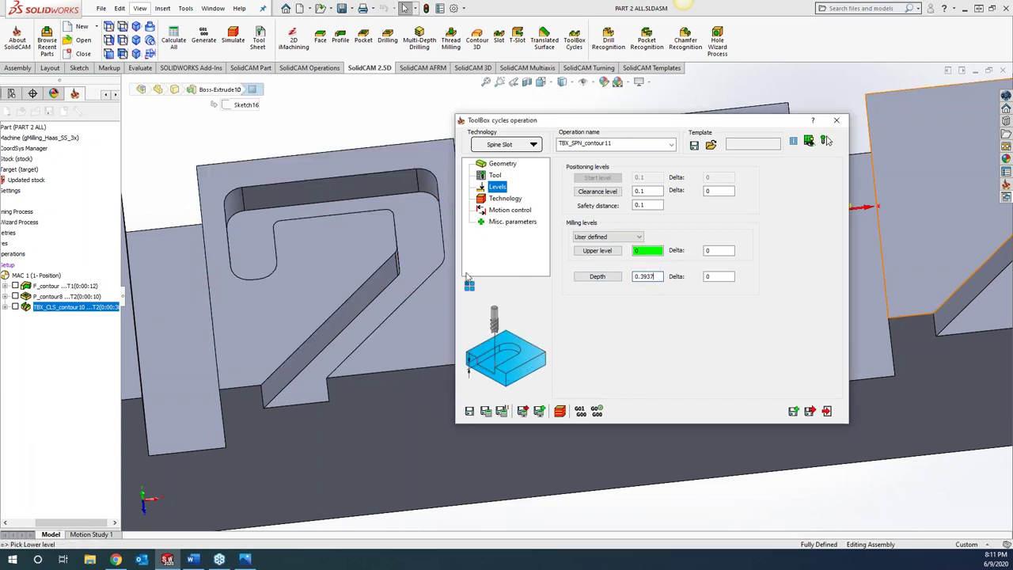
click(428, 273)
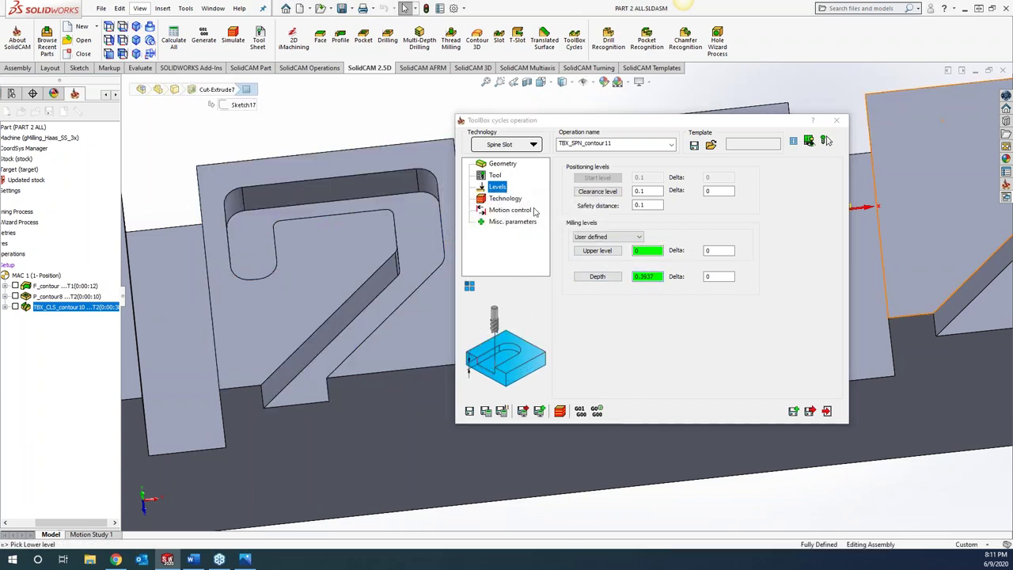
Step: Save and calculate the spine slot operation with the default technology settings, and uncover the 2-shaped slot's toolpath
click(505, 197)
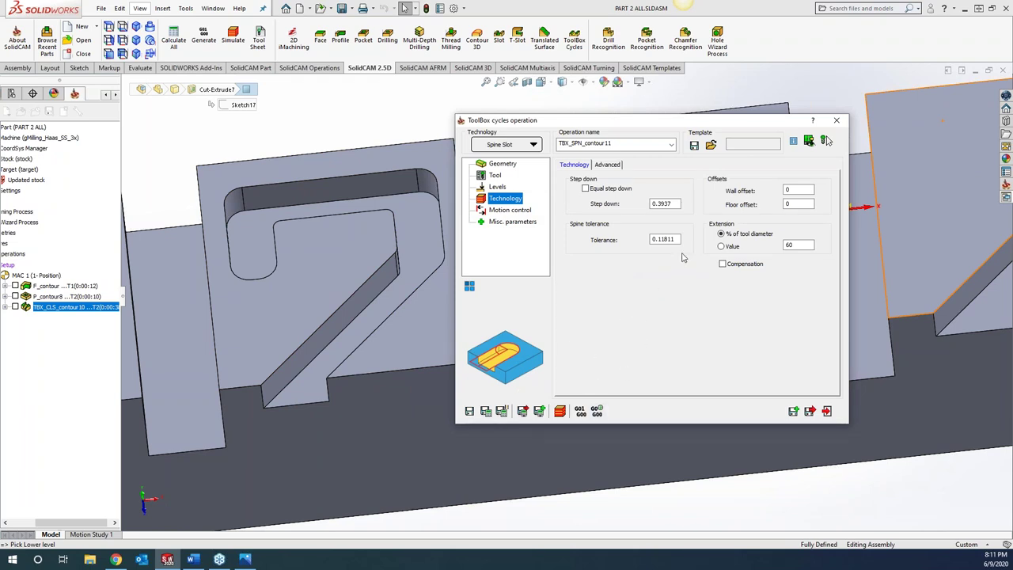
mouse_move(679, 238)
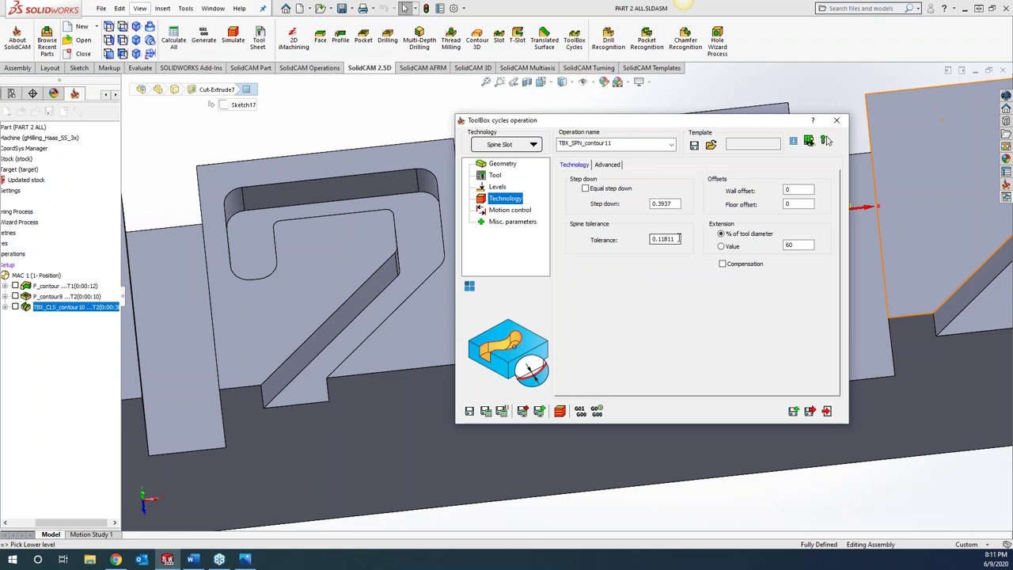
click(671, 239)
click(485, 411)
drag(672, 124, 788, 146)
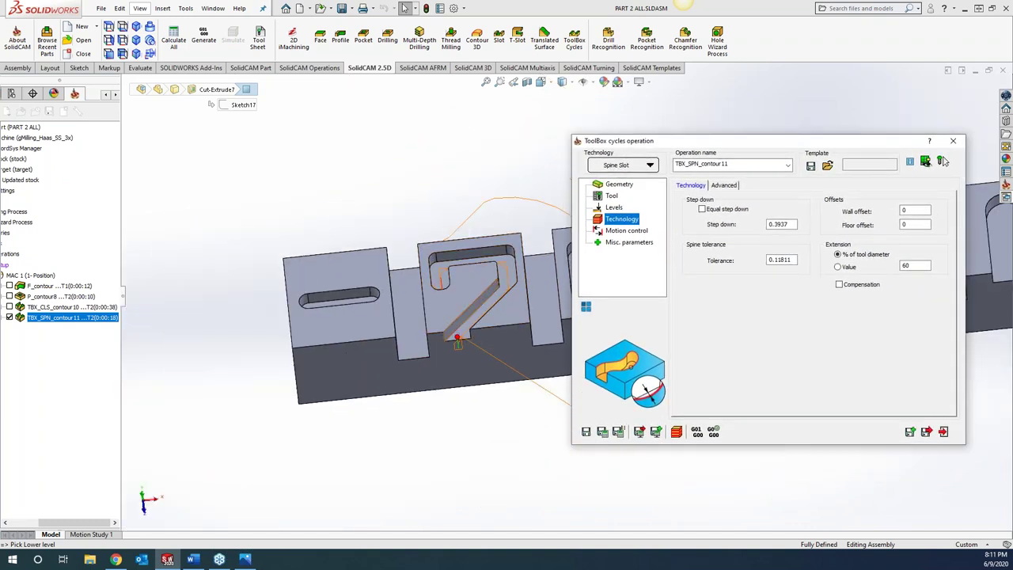
click(456, 331)
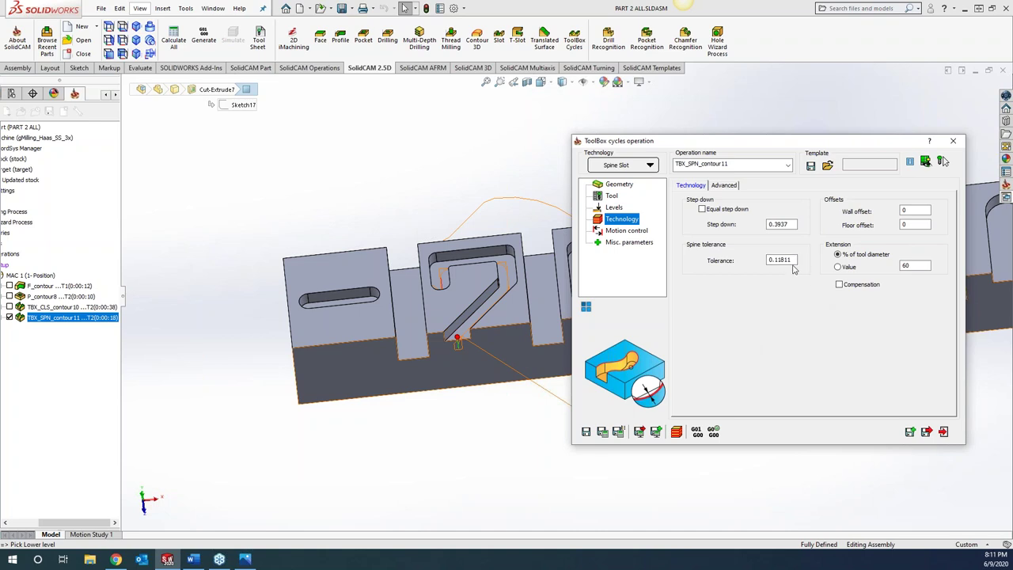
Step: Set the spine tolerance to 0.01, recalculate the operation, and check the toolpath along the 2-shaped slot
drag(794, 259, 769, 263)
text(.01)
click(602, 431)
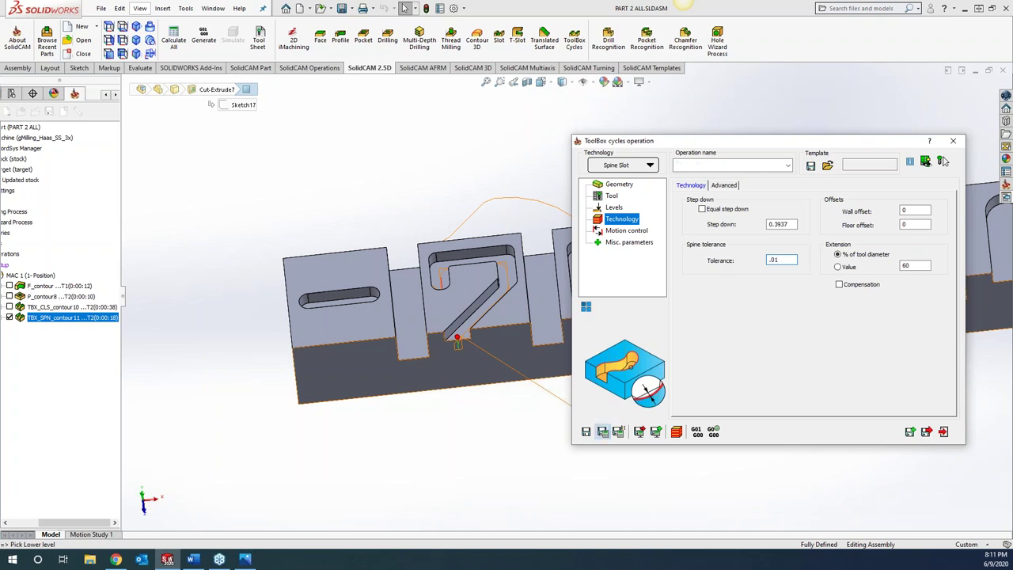
scroll(452, 326, down, 5)
scroll(452, 327, up, 5)
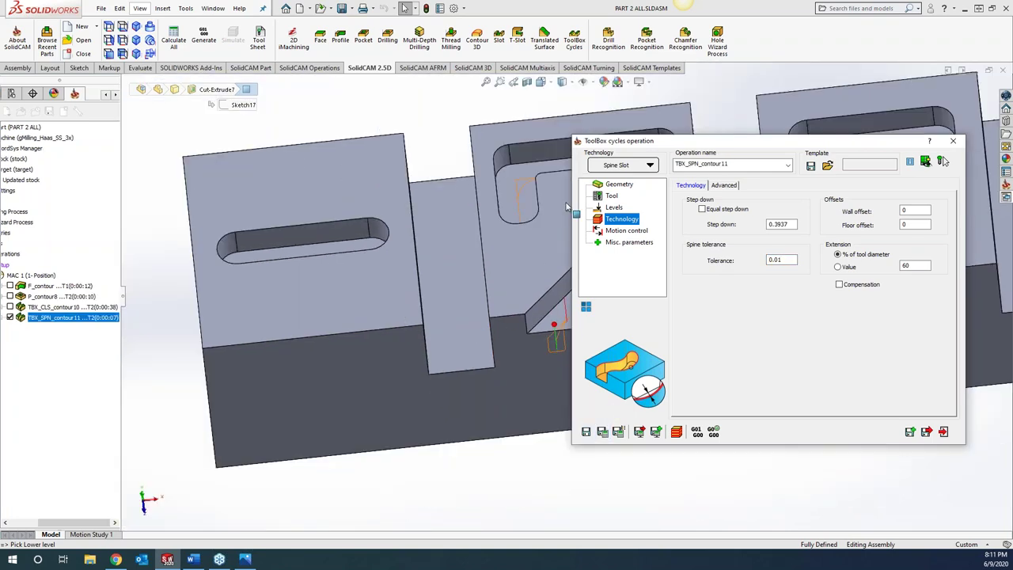
scroll(695, 148, down, 2)
drag(696, 148, 181, 126)
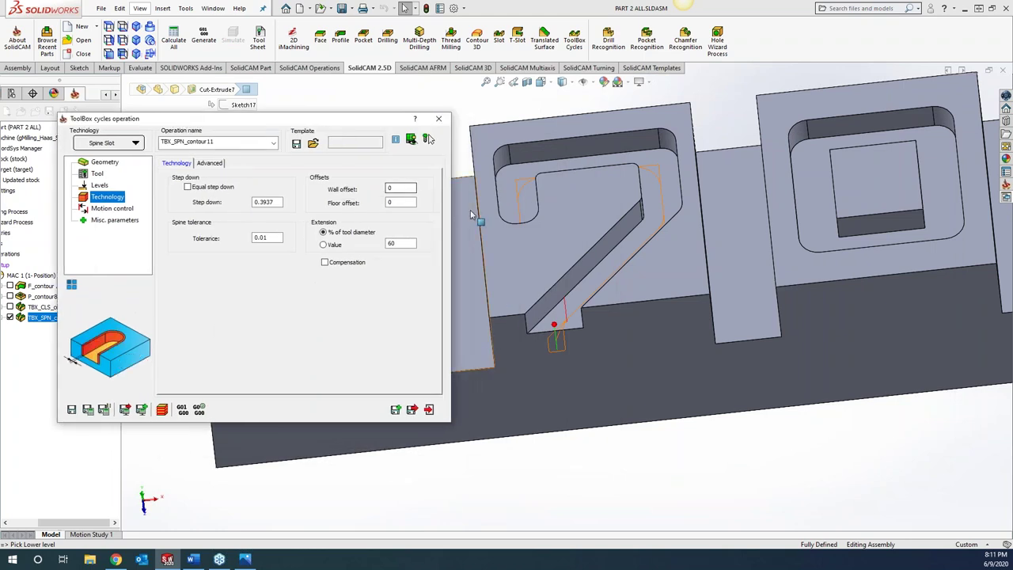
click(700, 440)
scroll(699, 440, down, 3)
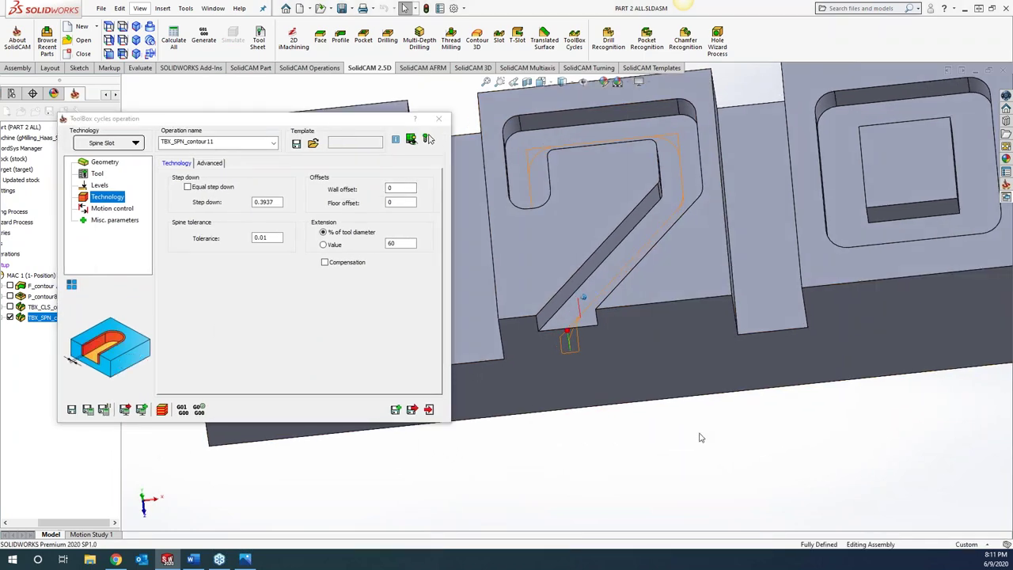
middle_drag(687, 430, 686, 425)
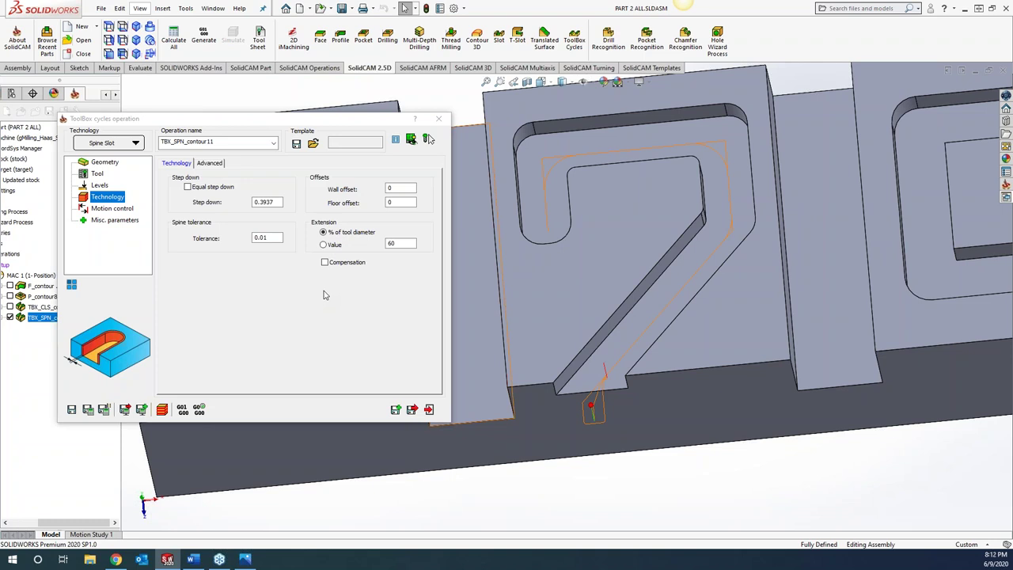
Step: Set the spine slot's step down to 0.1 and recalculate the operation
click(402, 243)
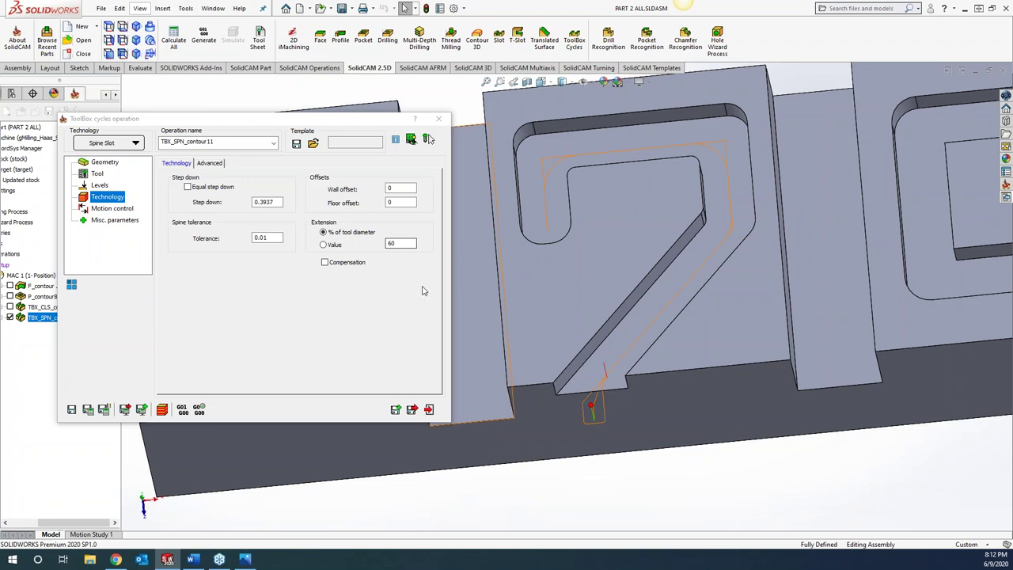
mouse_move(278, 202)
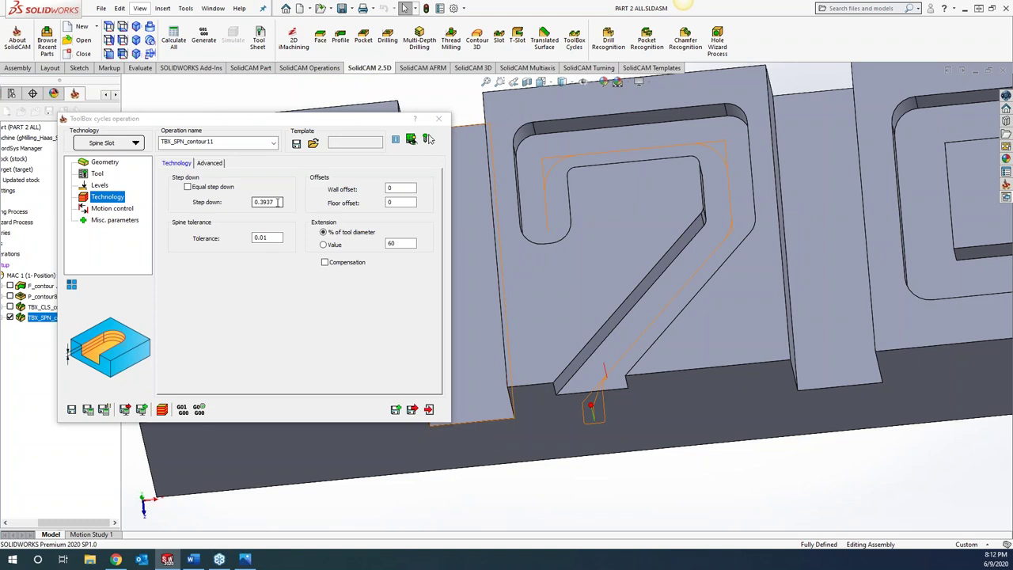
drag(278, 201, 252, 202)
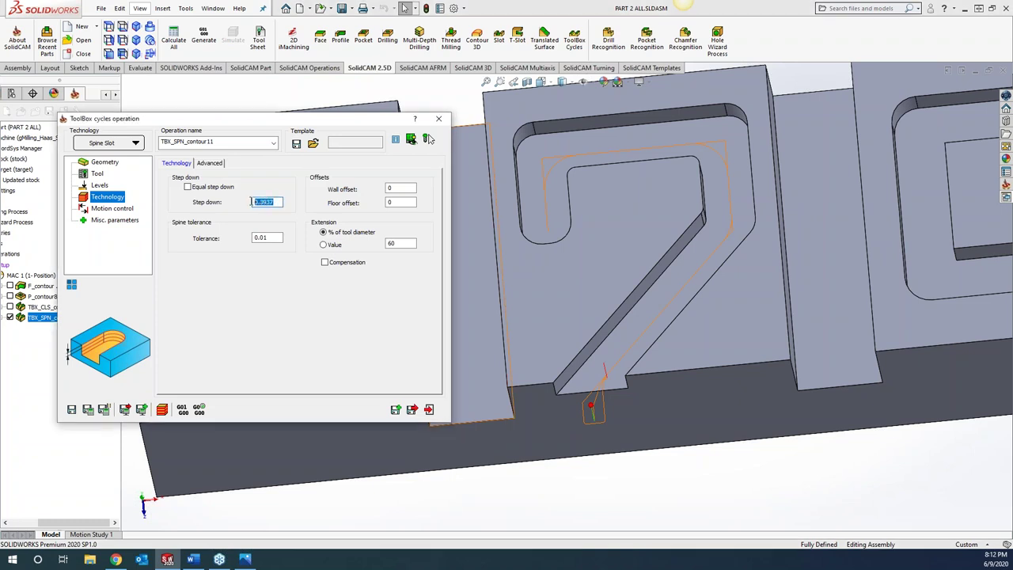
text(.1)
click(88, 409)
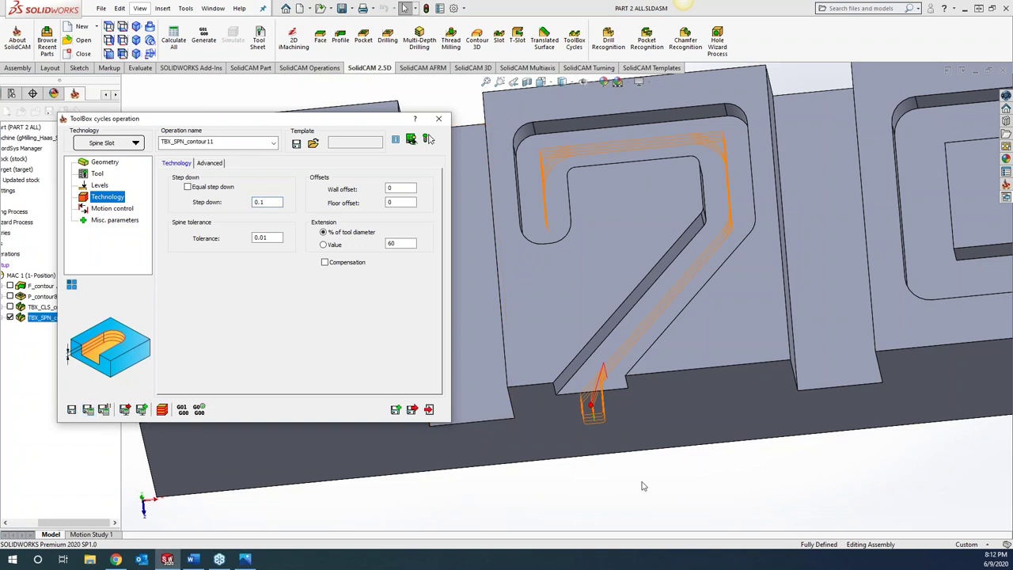
Step: Simulate the spine slot operation in SolidVerify at a slightly raised speed, and pause at the slot's open end
click(428, 139)
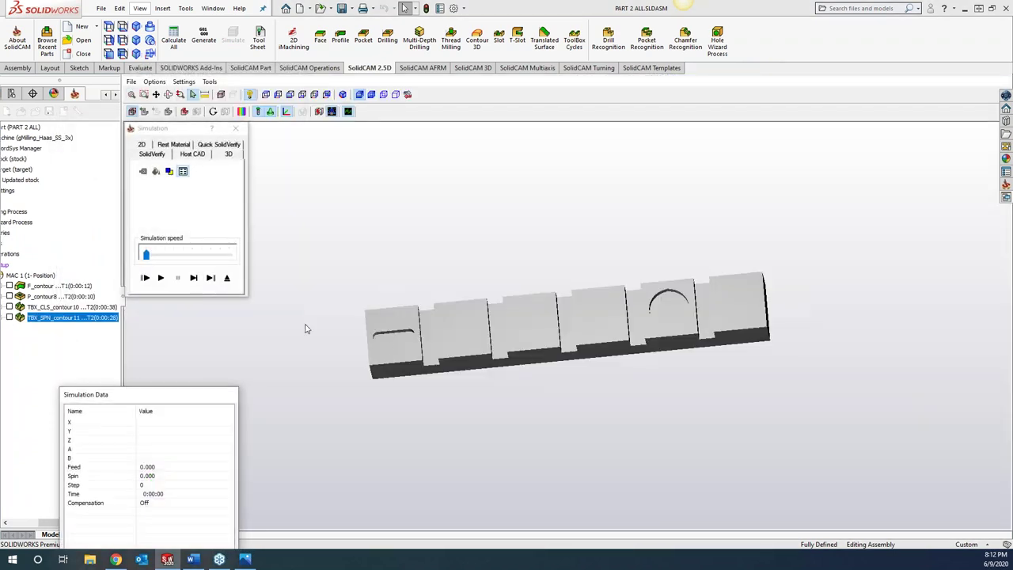
scroll(435, 417, up, 6)
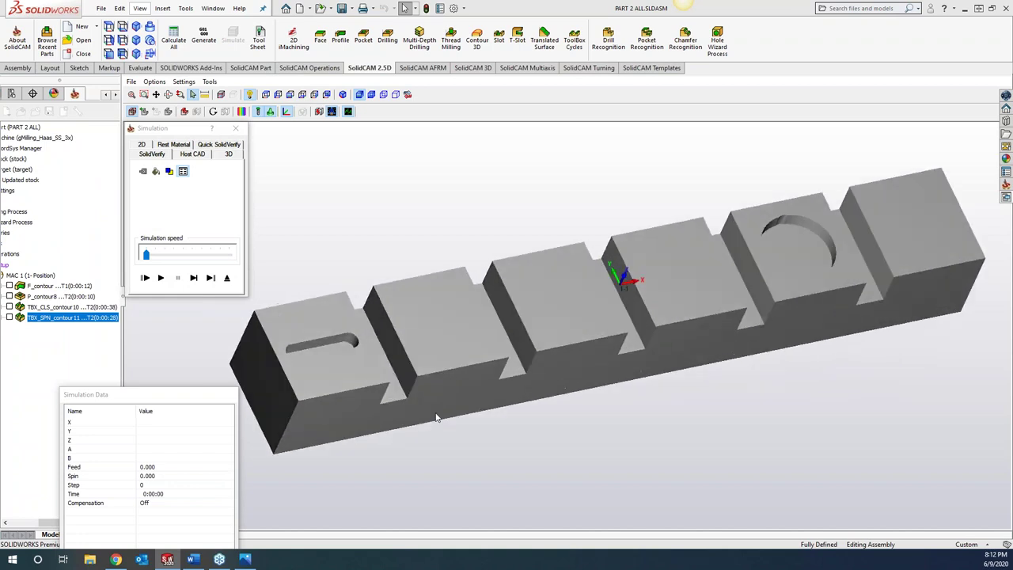
click(161, 277)
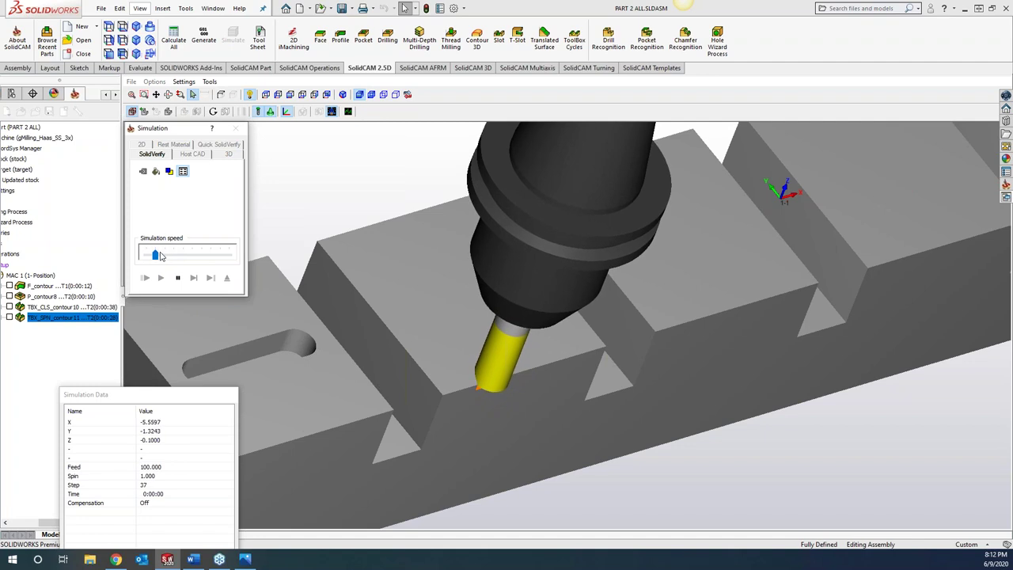
mouse_move(153, 255)
mouse_down()
mouse_move(184, 255)
mouse_move(155, 254)
mouse_up()
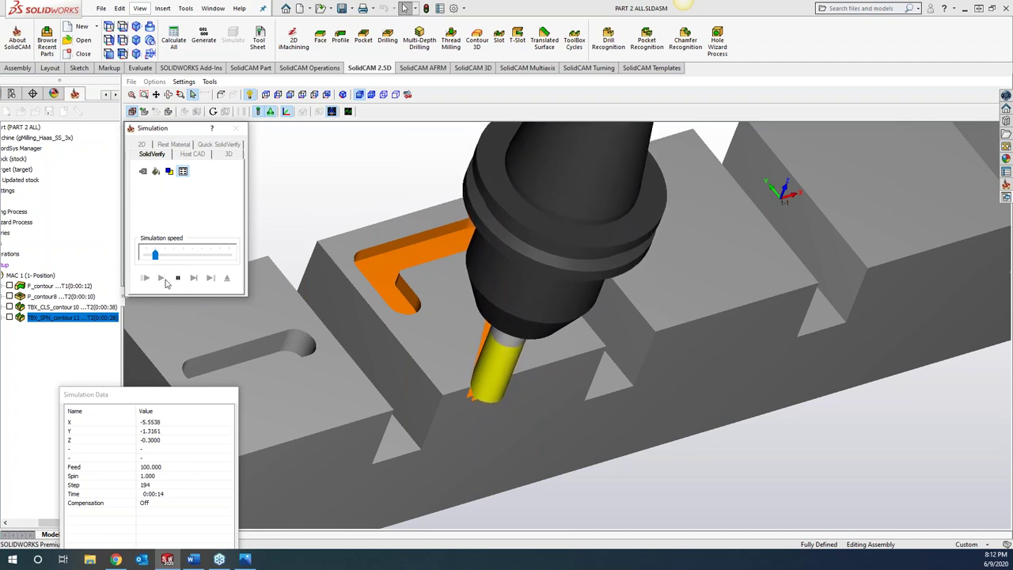
click(179, 277)
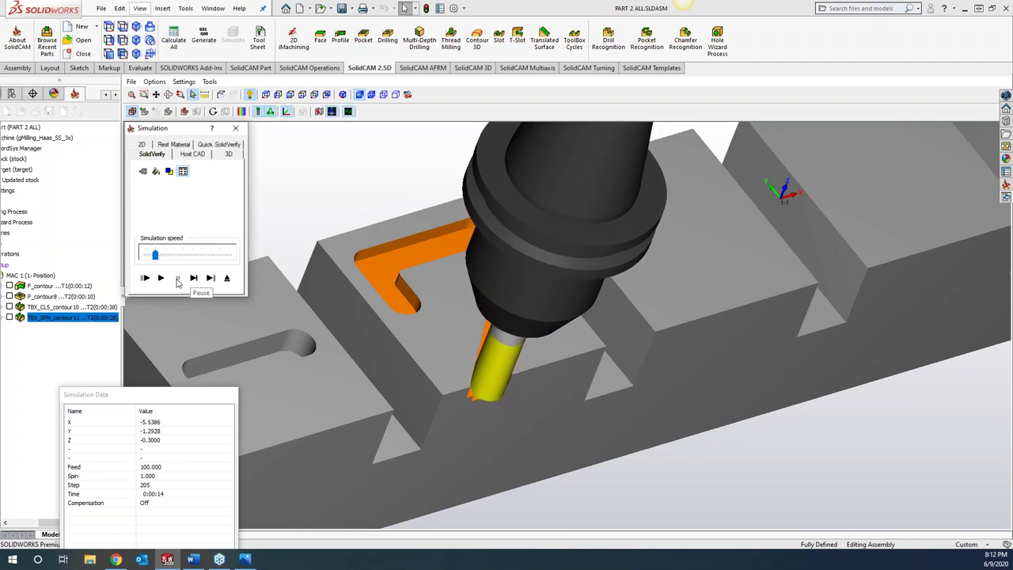
Step: Advance the simulation move by move through the remaining passes, examining the cut at the 2-shaped slot's open end
click(194, 278)
click(195, 278)
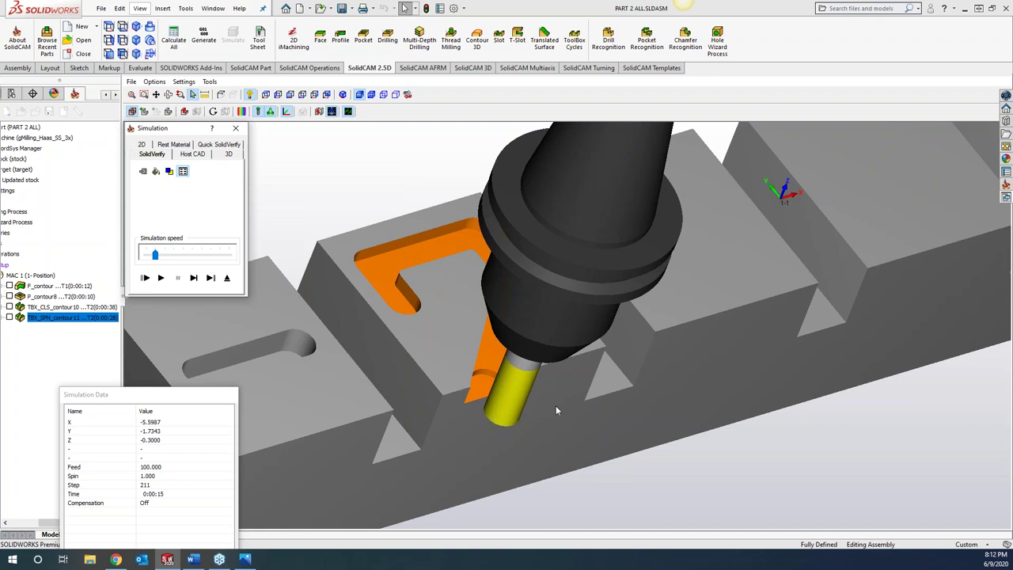
middle_drag(556, 410, 508, 403)
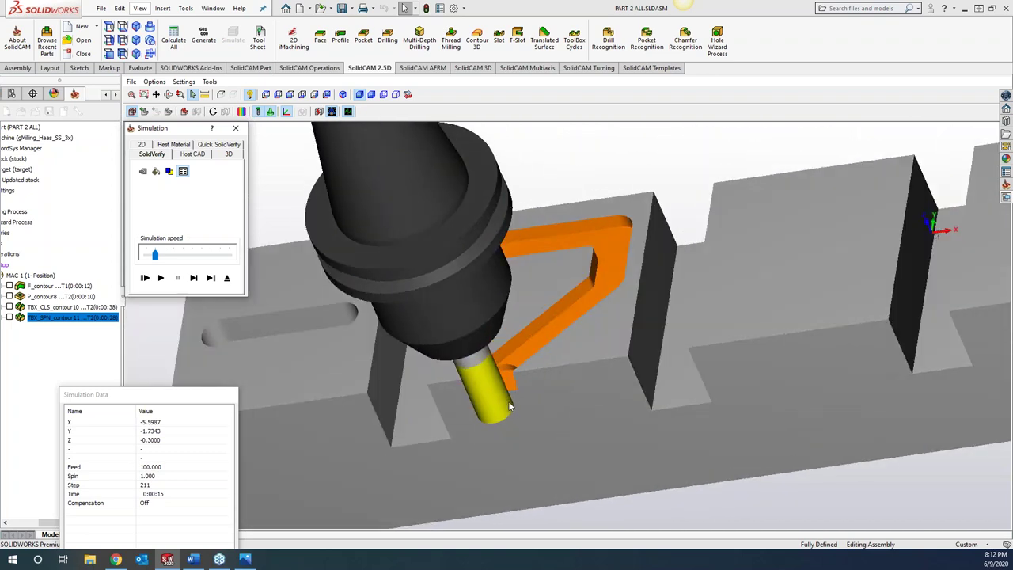
scroll(519, 386, down, 5)
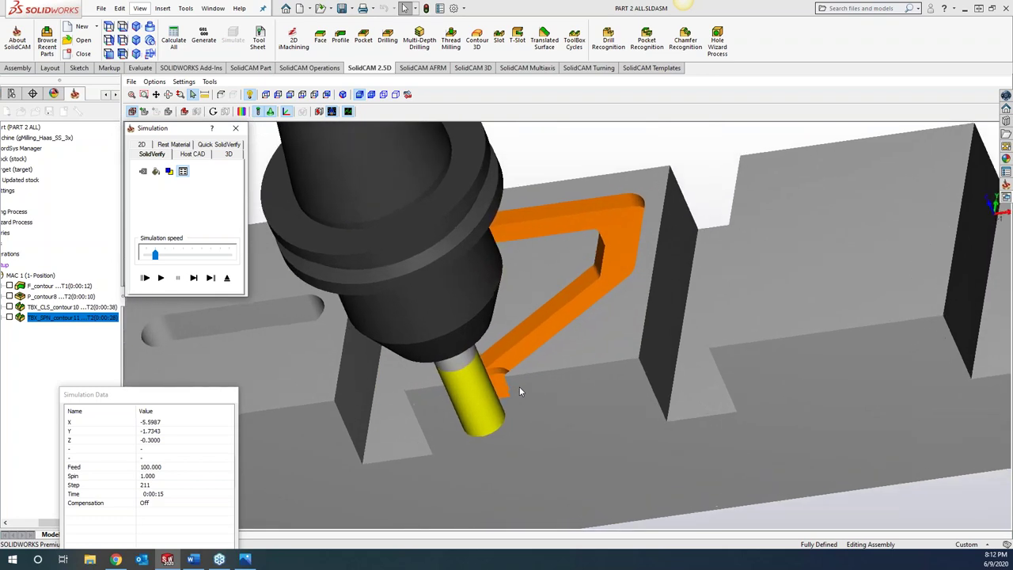
scroll(486, 355, down, 2)
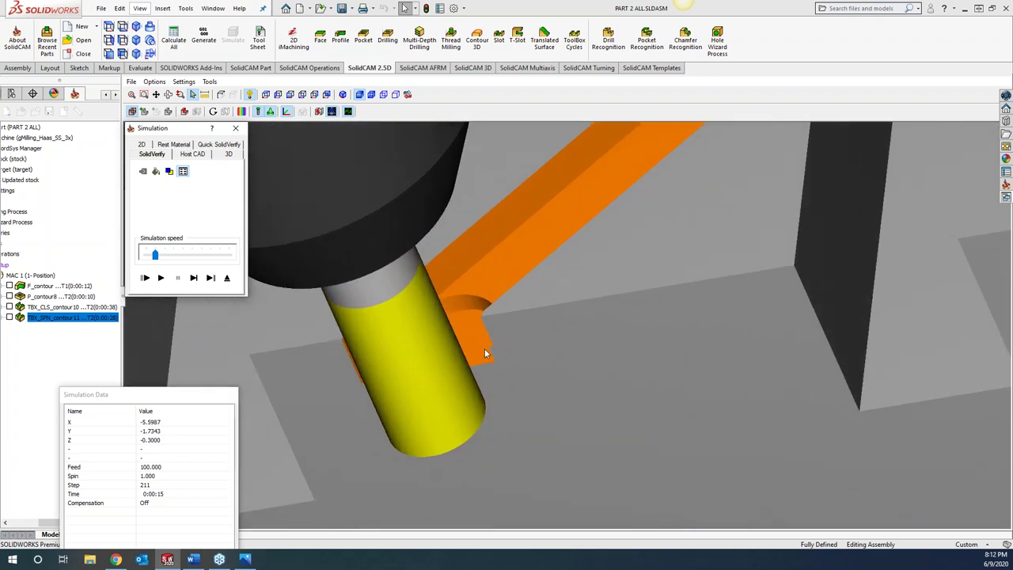
click(193, 278)
click(193, 278)
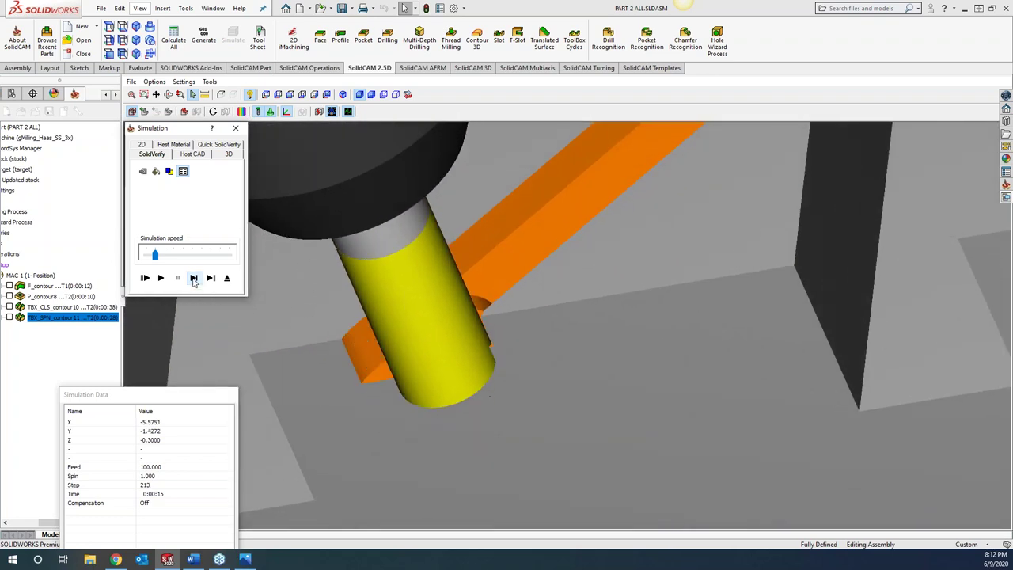
click(193, 278)
click(193, 278)
click(193, 278)
click(193, 278)
click(193, 278)
click(193, 278)
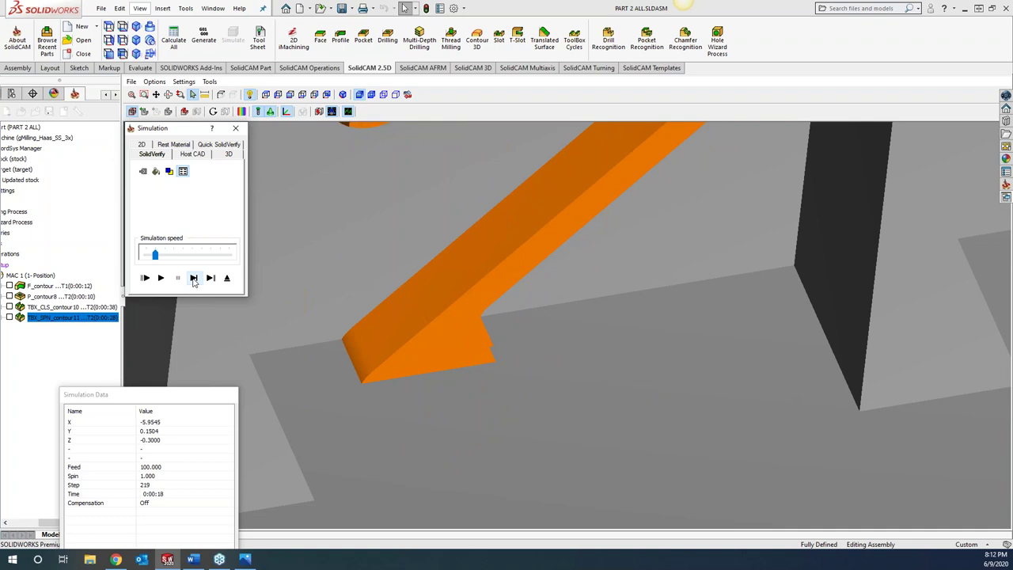
click(193, 278)
click(193, 278)
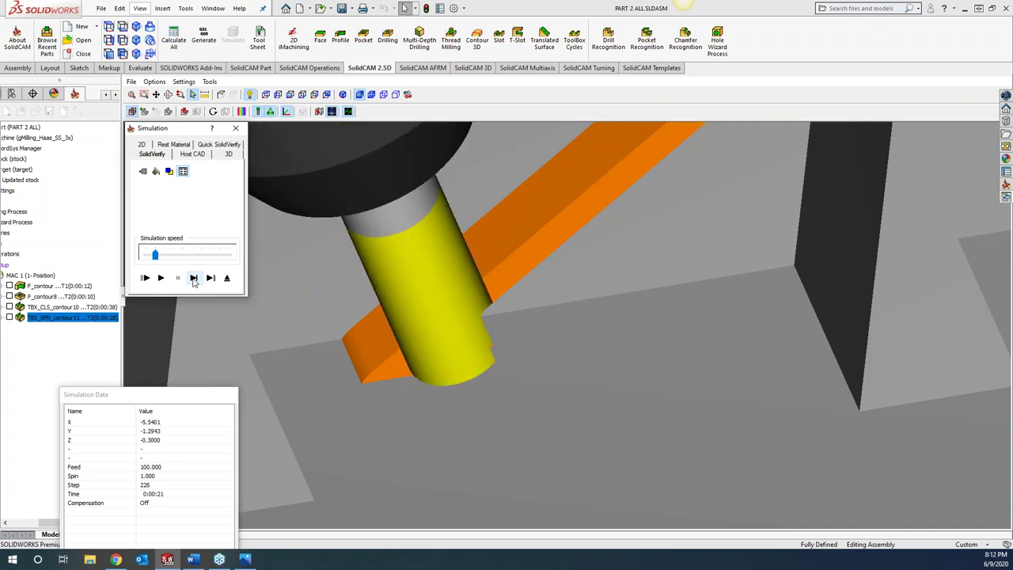
click(193, 278)
click(193, 277)
click(193, 278)
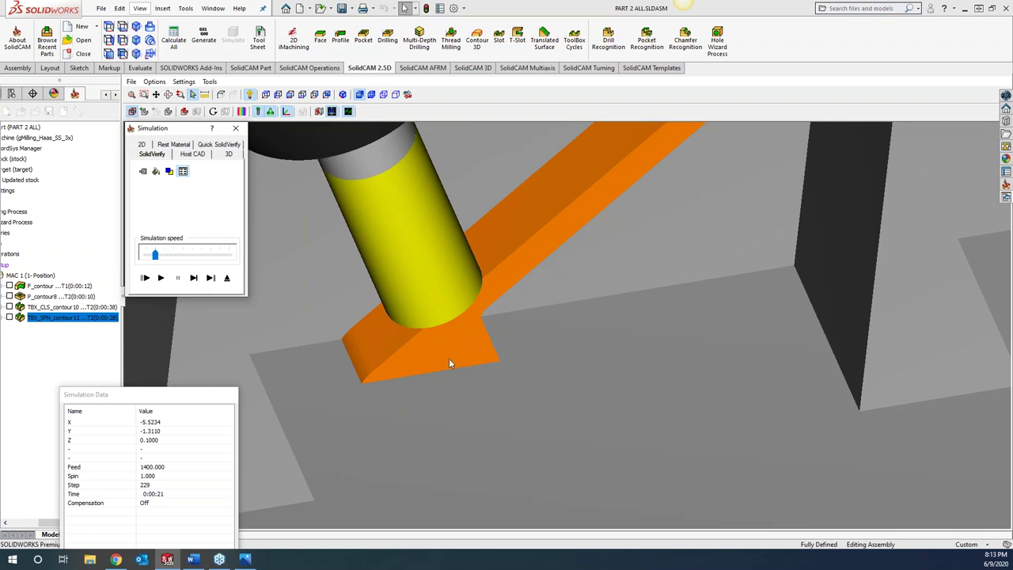
Step: Hide the tool holder in the simulation and advance one move to examine the material at the slot's open end
scroll(515, 396, down, 5)
scroll(513, 298, up, 5)
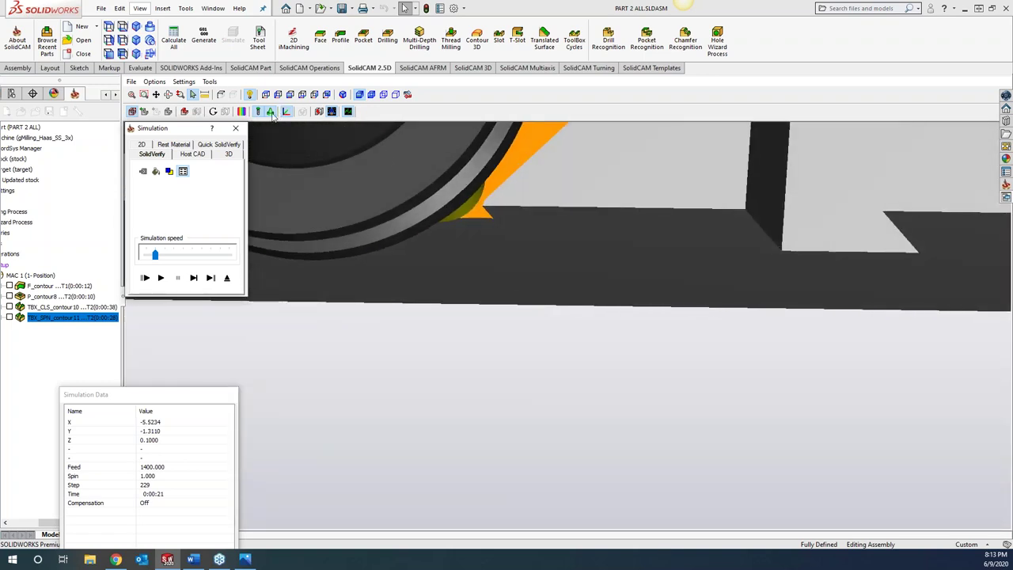
click(271, 112)
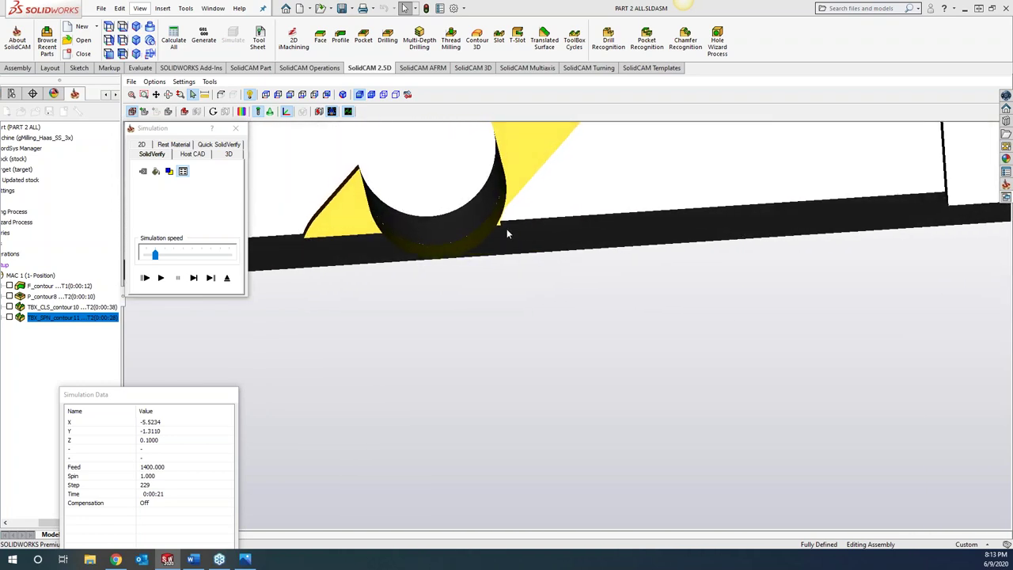
click(193, 278)
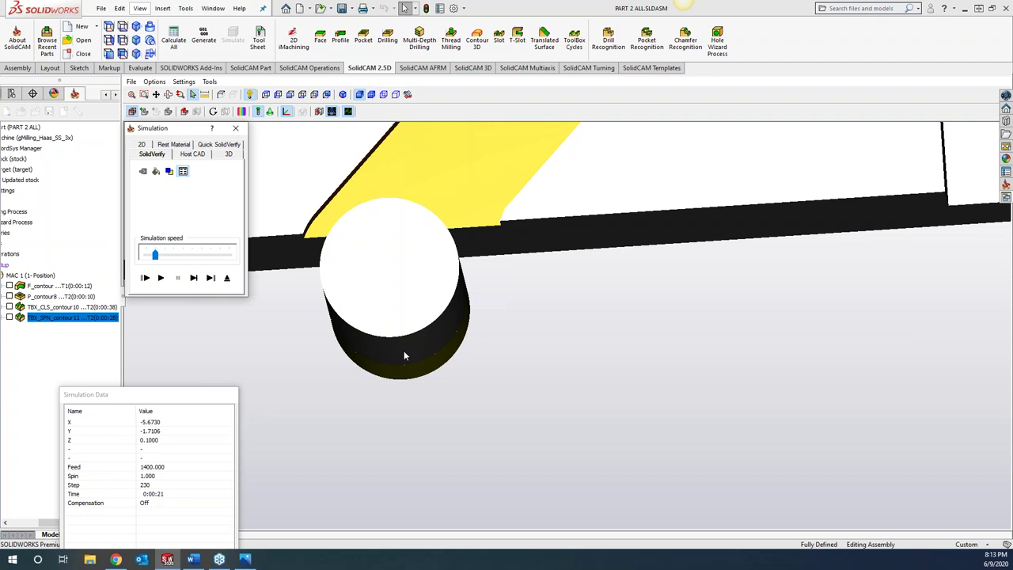
Step: Leave the simulation, set the spine slot's step down to 1 and recalculate the operation
click(235, 127)
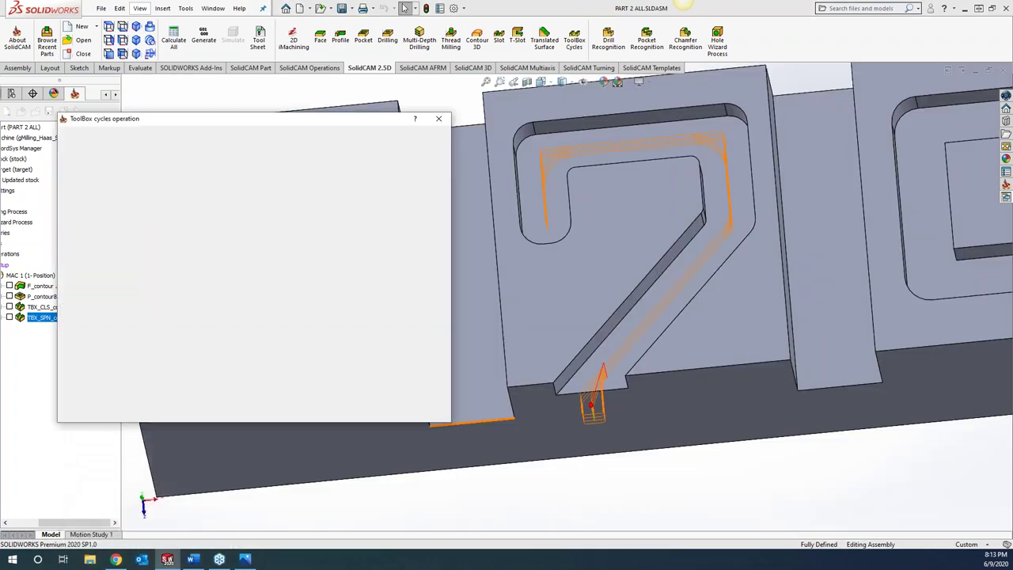
click(403, 243)
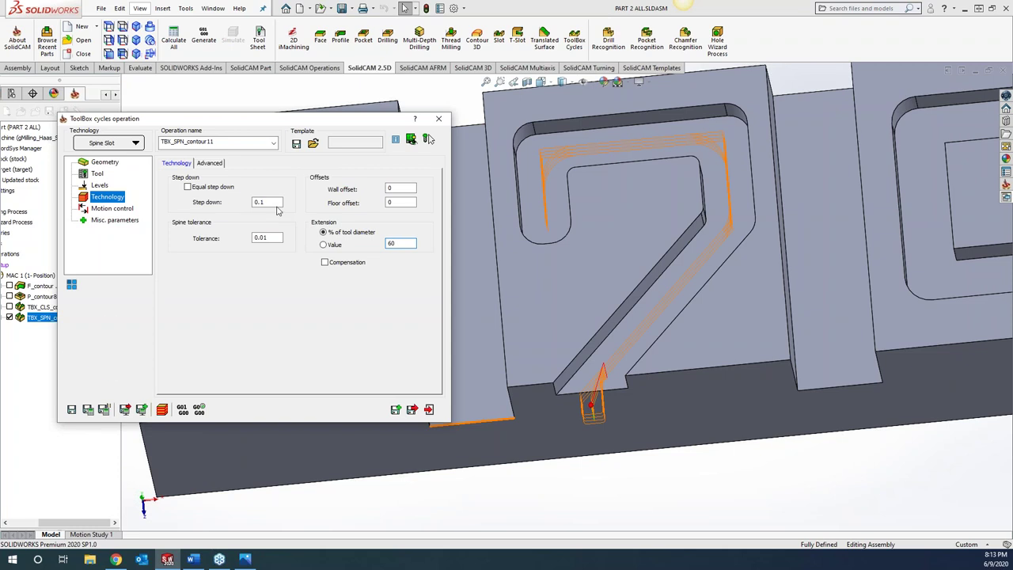
drag(278, 204, 221, 206)
text(1)
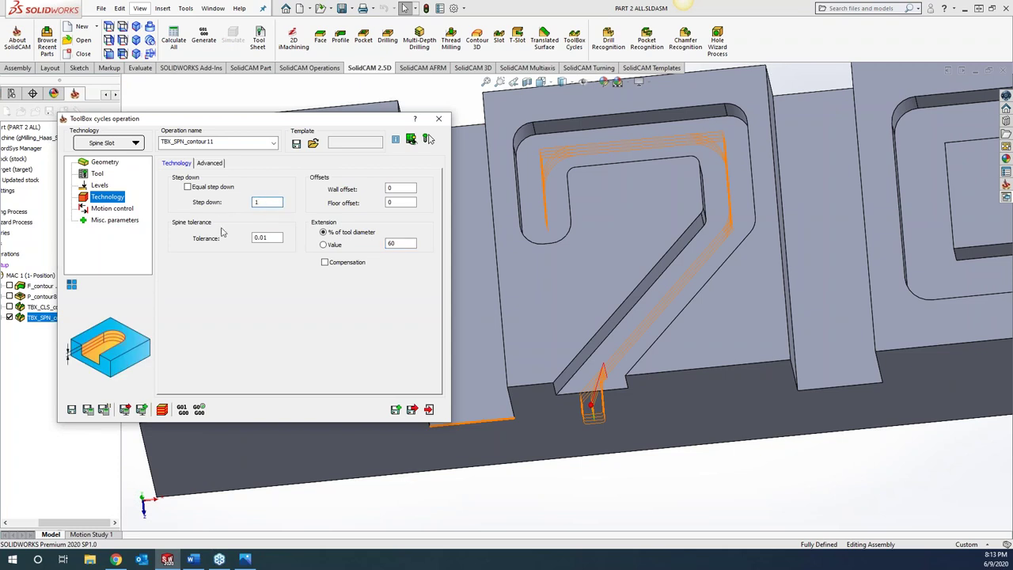
key(Tab)
Step: Examine the recalculated spine slot toolpath at the 2-shaped slot's open end, and hide it after closing the operation
scroll(638, 427, down, 3)
click(638, 428)
scroll(638, 427, down, 4)
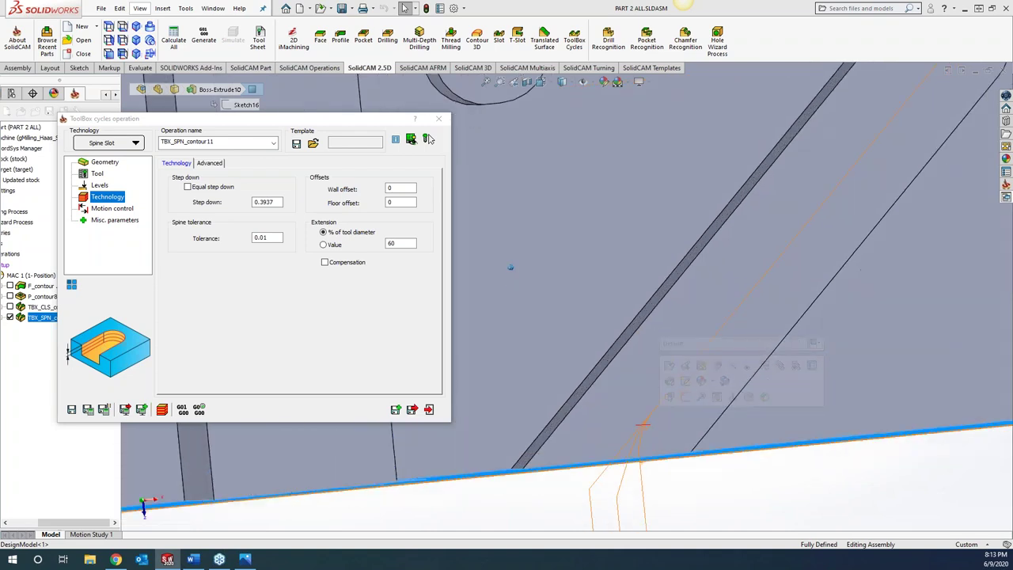
scroll(641, 465, up, 5)
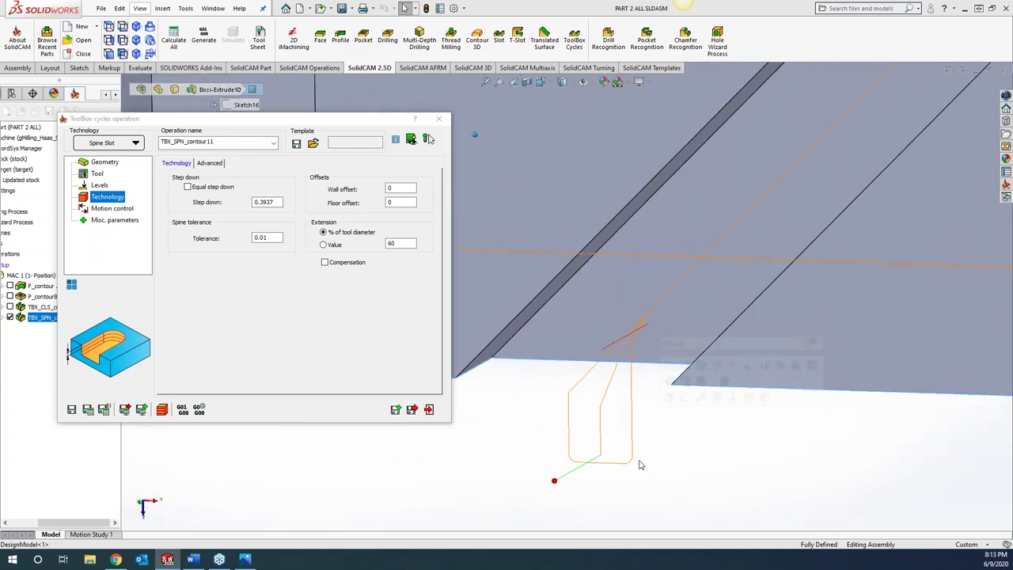
scroll(641, 466, down, 3)
scroll(638, 463, down, 1)
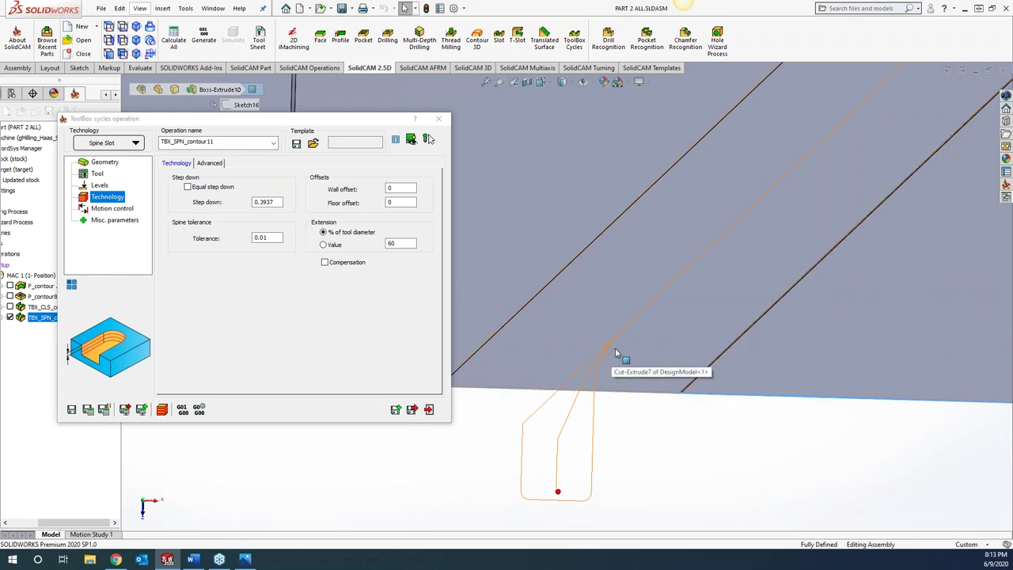
click(429, 139)
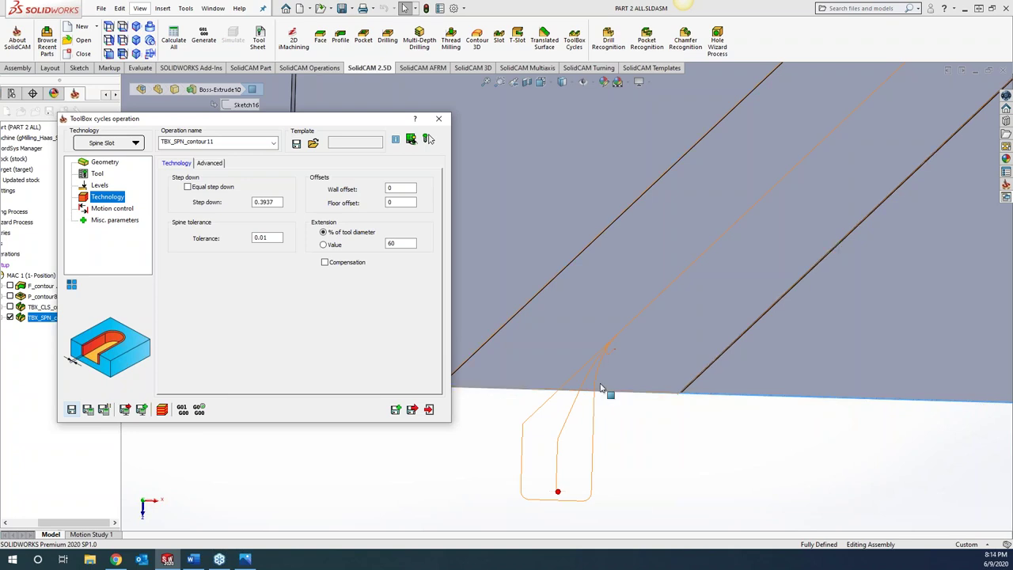
click(676, 462)
scroll(667, 454, up, 5)
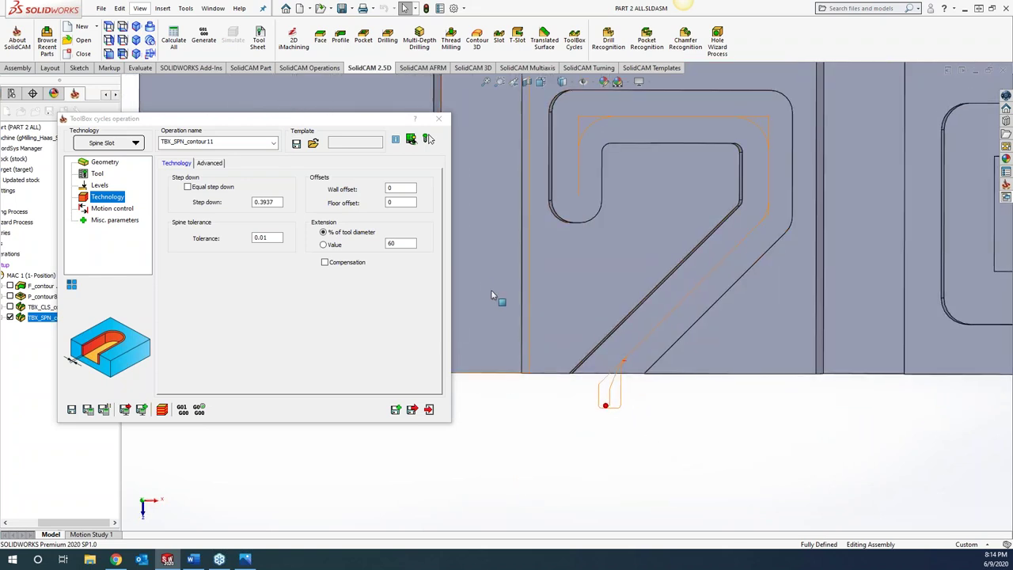
click(438, 120)
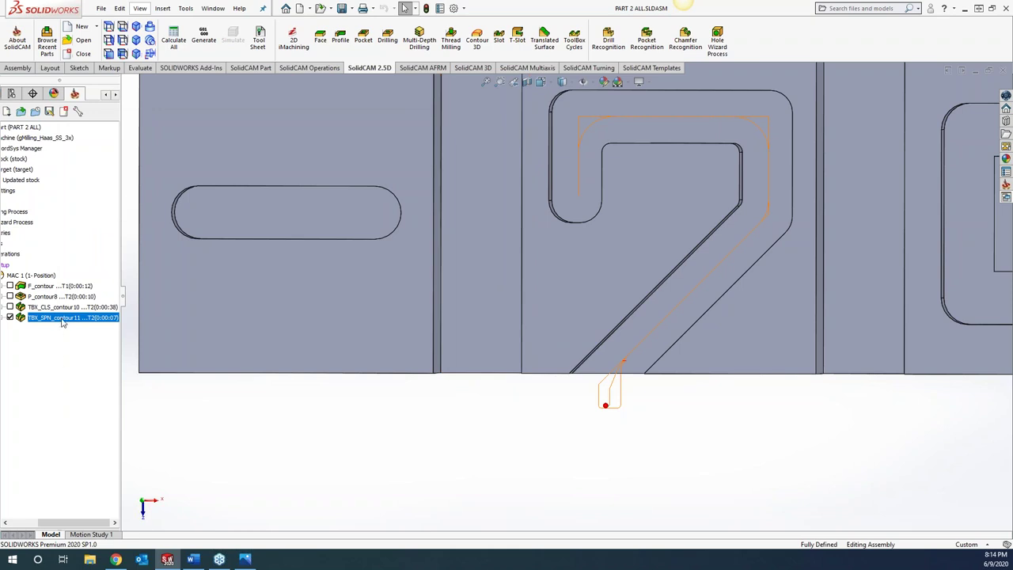
click(9, 317)
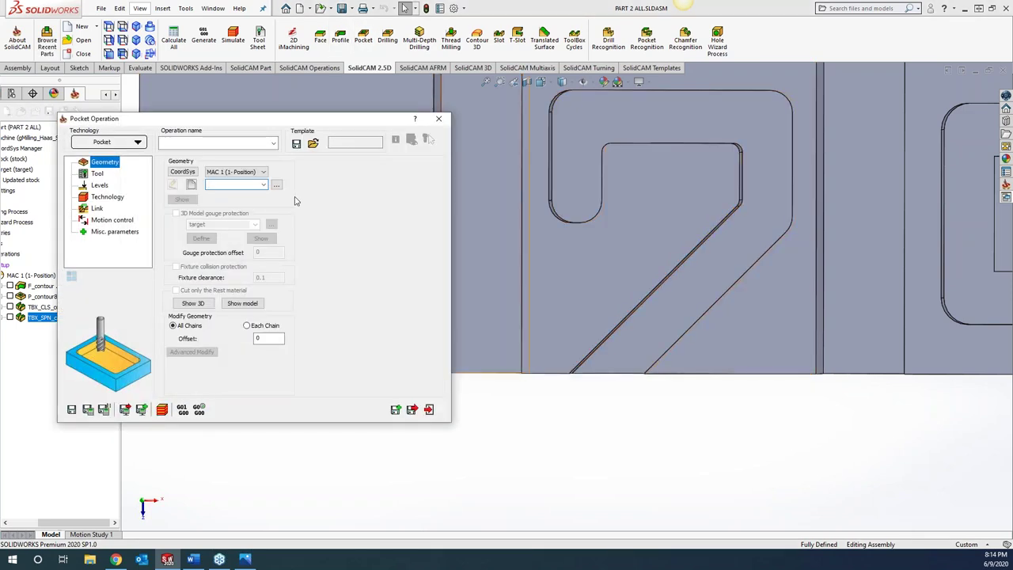
Step: Define a new Pocket operation's geometry as one chain around the 2-shaped slot's floor, using Smart Face
click(338, 249)
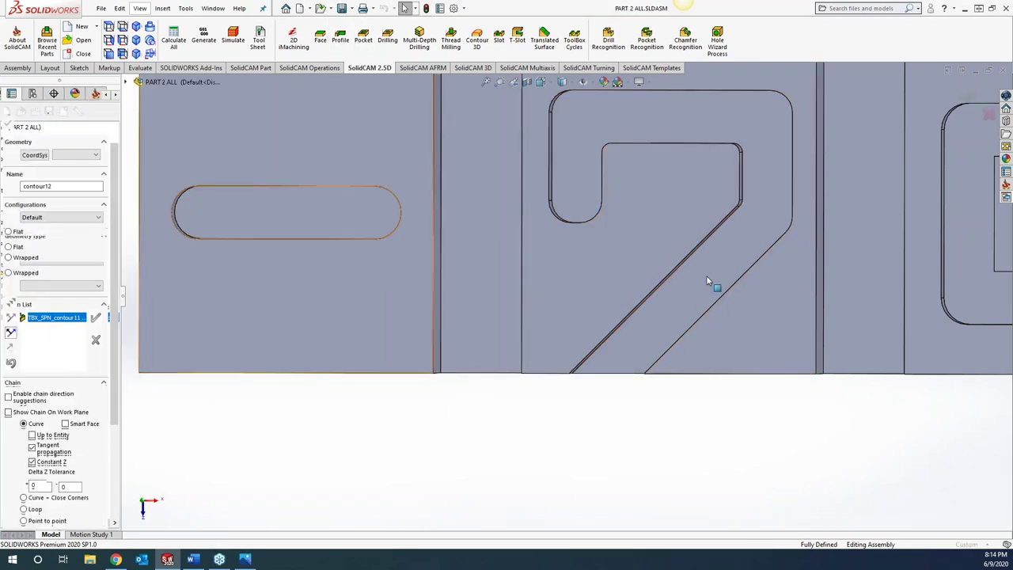
click(566, 190)
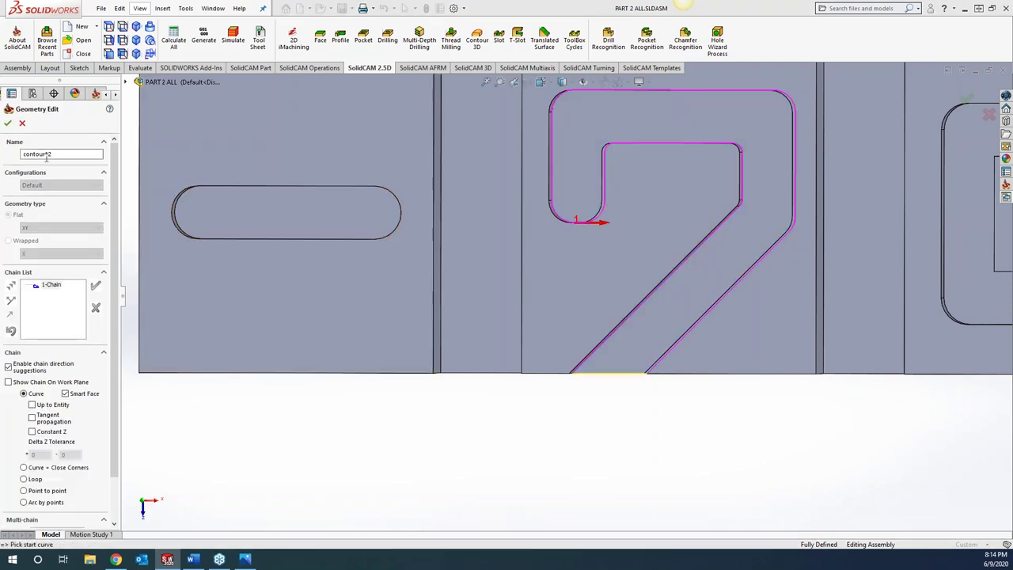
click(7, 124)
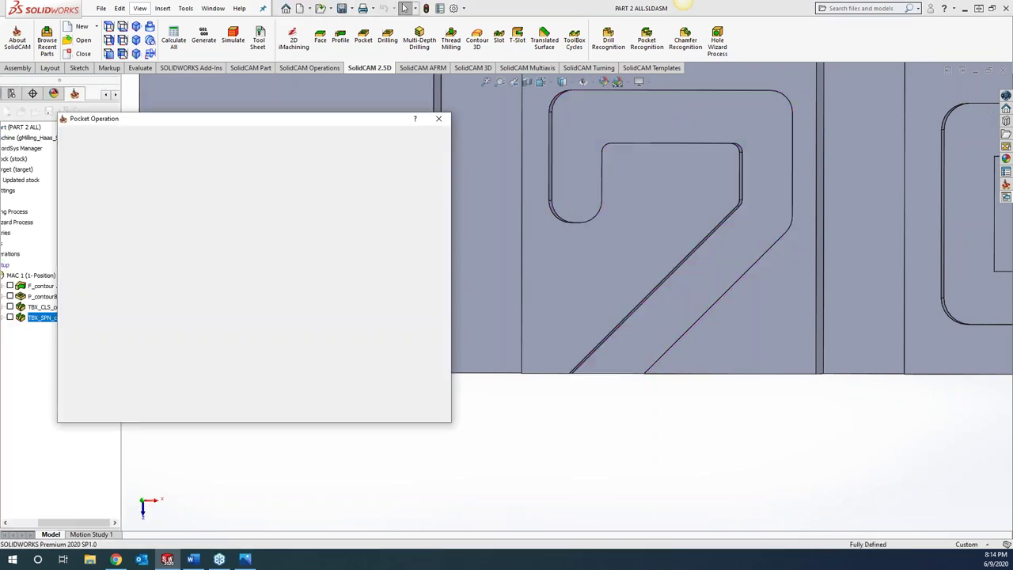
Step: Assign tool number 2 to the pocket operation
click(97, 174)
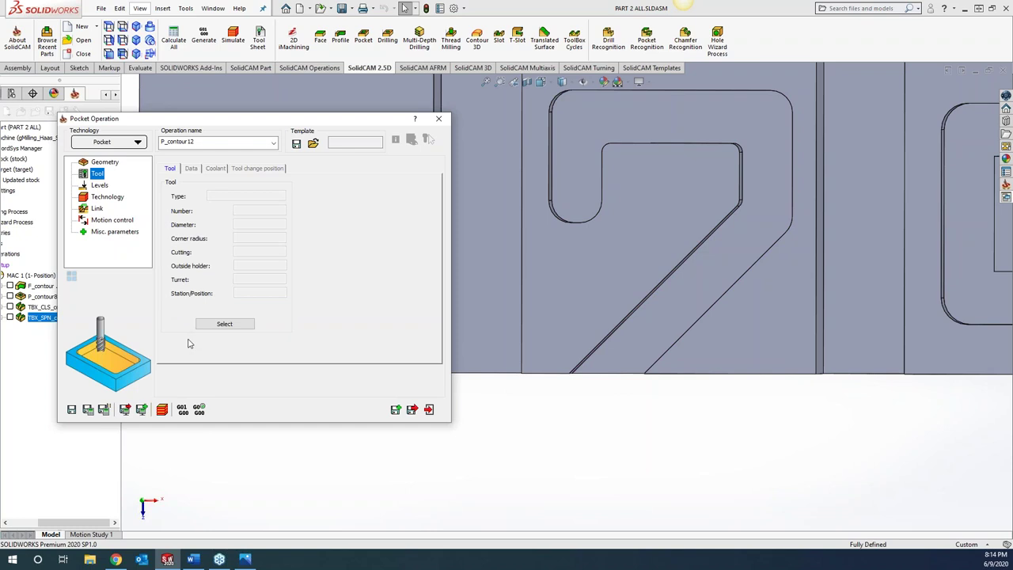
click(218, 325)
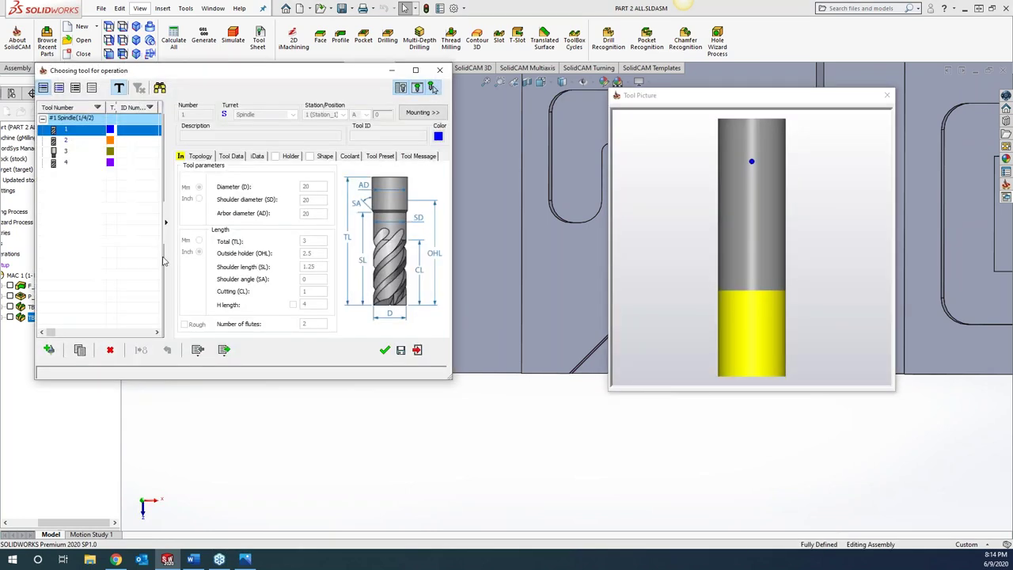
click(63, 141)
click(385, 350)
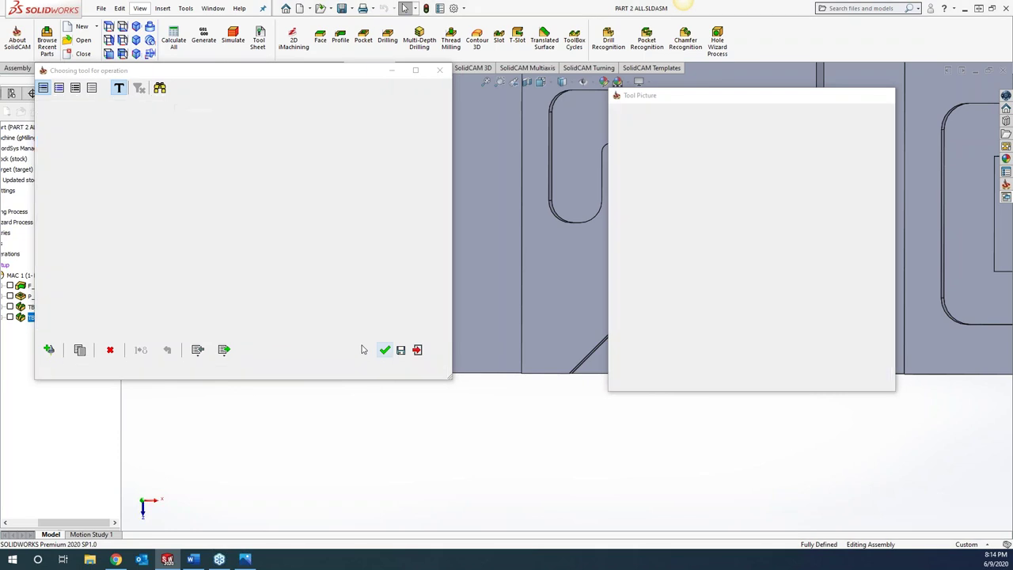
Step: Pick the block's top face as the pocket's upper level and the 2-shaped slot's floor as its depth, using a step down of 0
click(88, 186)
click(199, 320)
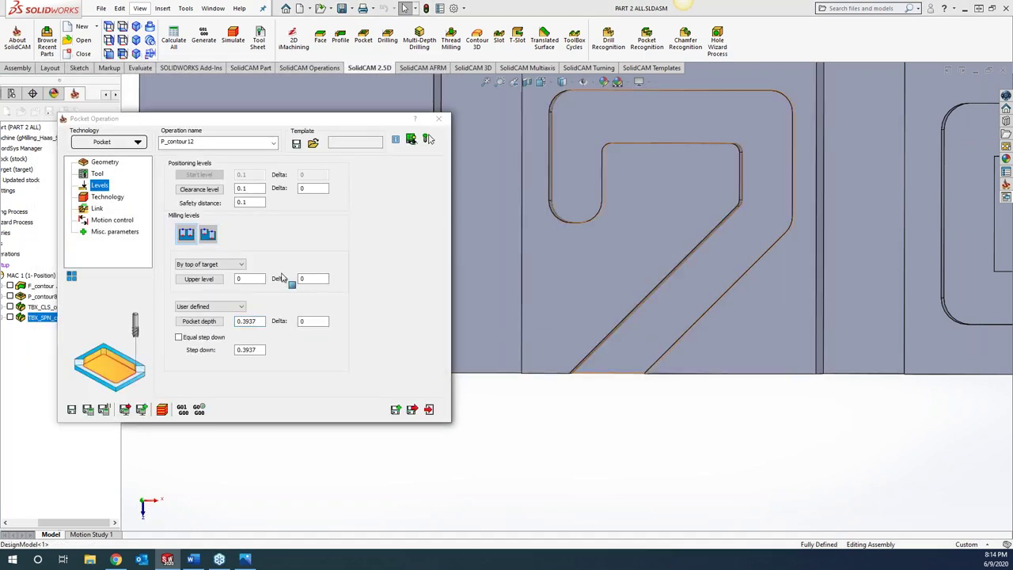
click(564, 289)
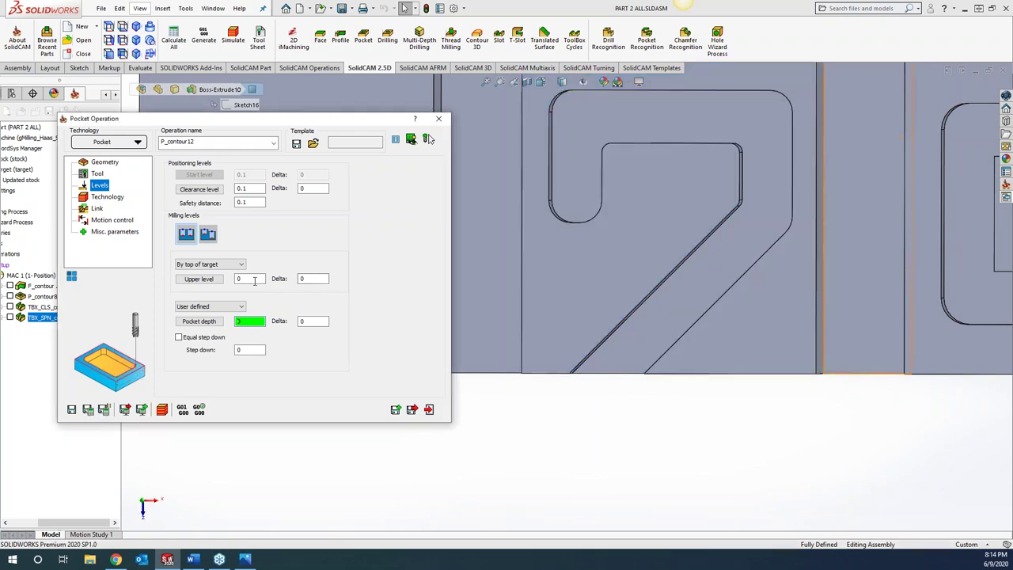
click(565, 287)
click(558, 332)
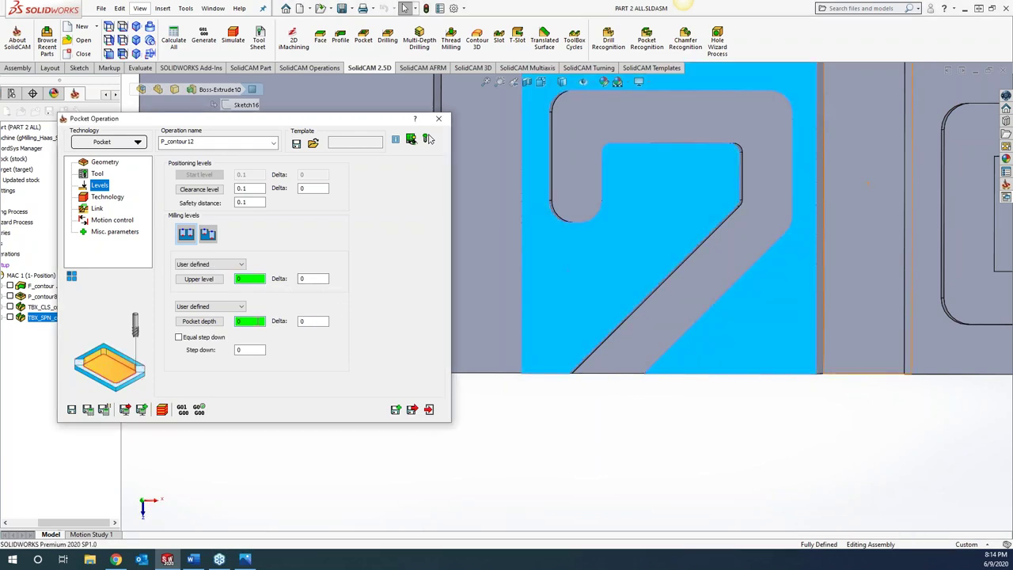
click(639, 340)
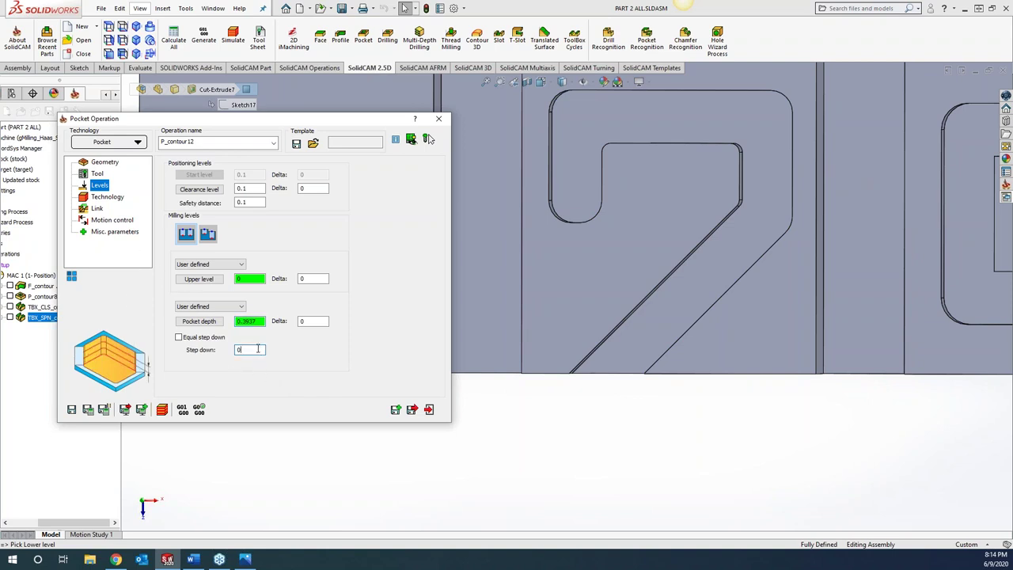
click(258, 349)
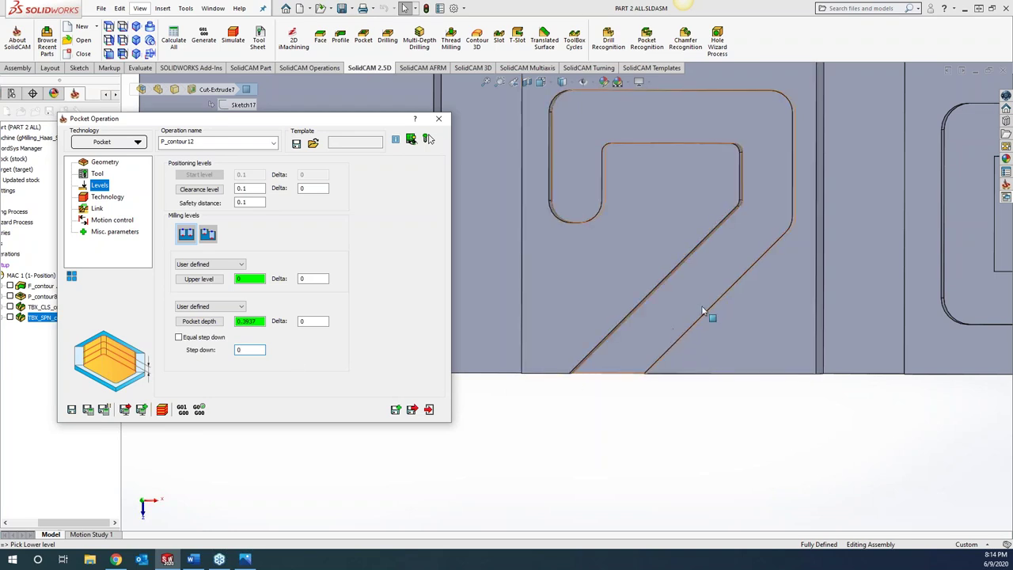
key(Tab)
Step: Save and calculate the pocket operation with 50% tool-diameter overlap, and view its toolpath isometrically
click(108, 197)
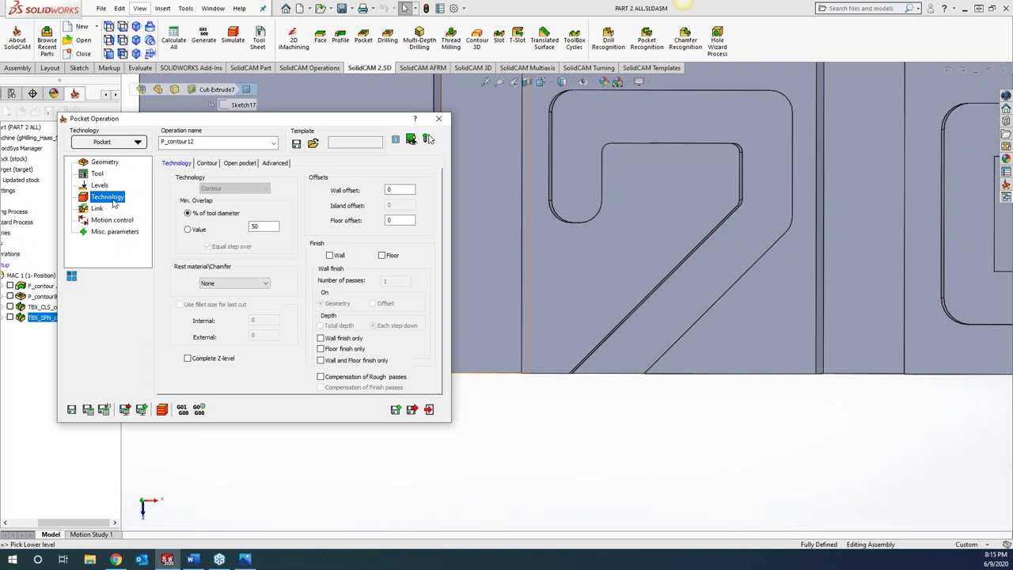
click(88, 410)
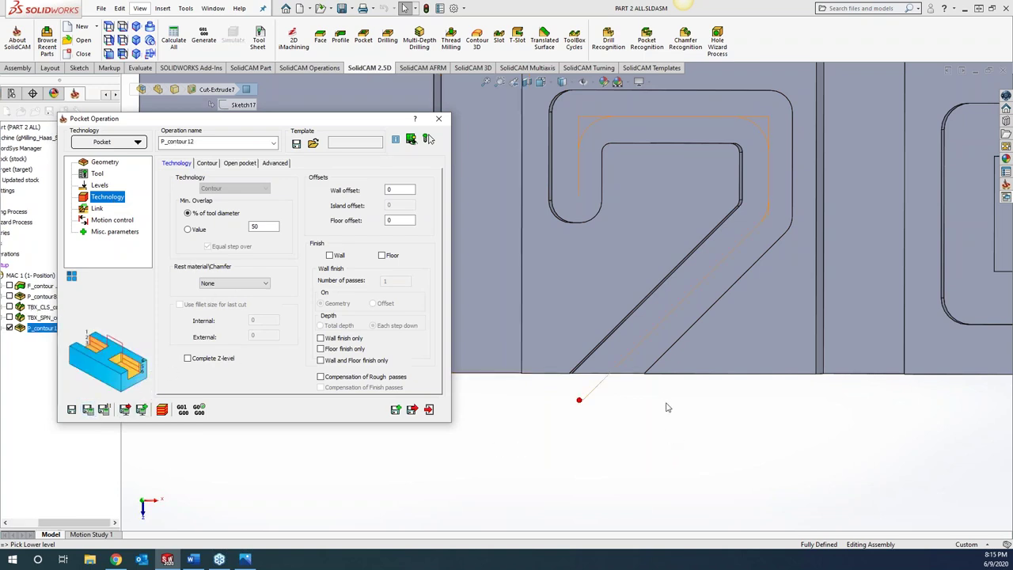
click(665, 433)
key(ctrl+7)
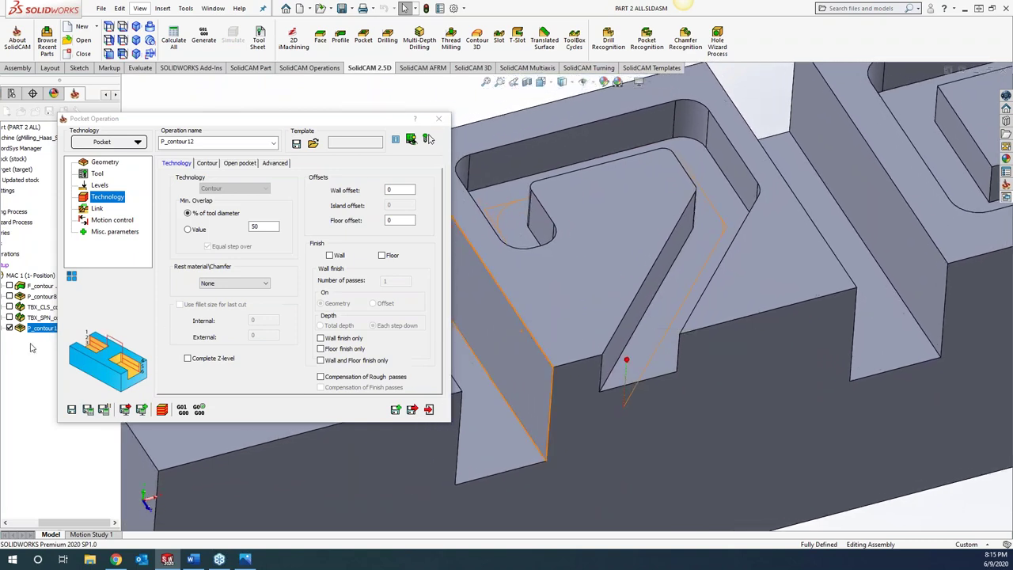
Step: Compare the pocket and spine slot toolpaths by switching their display, and close the pocket operation with both hidden
click(10, 317)
click(9, 318)
click(10, 328)
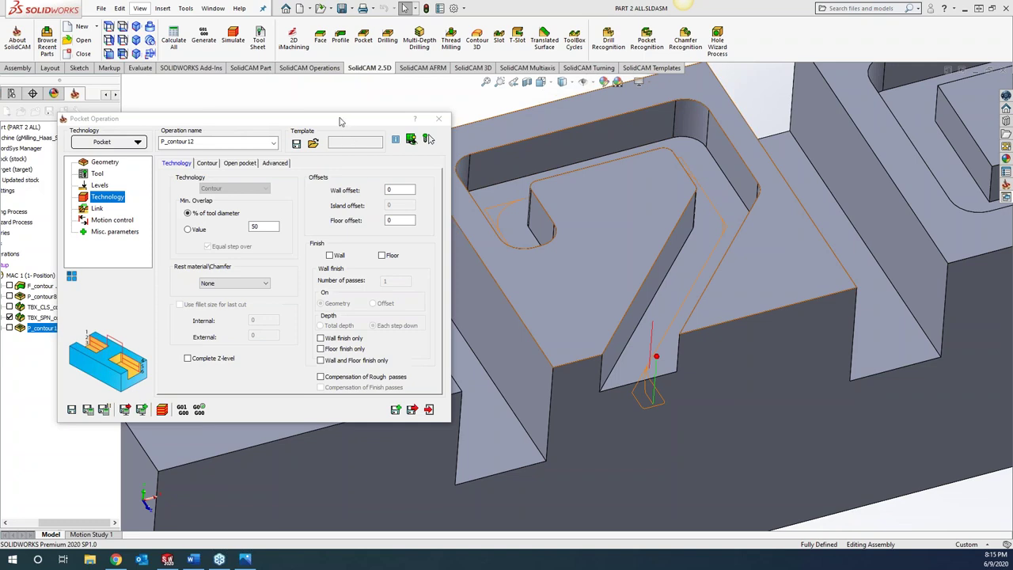
drag(337, 123, 424, 101)
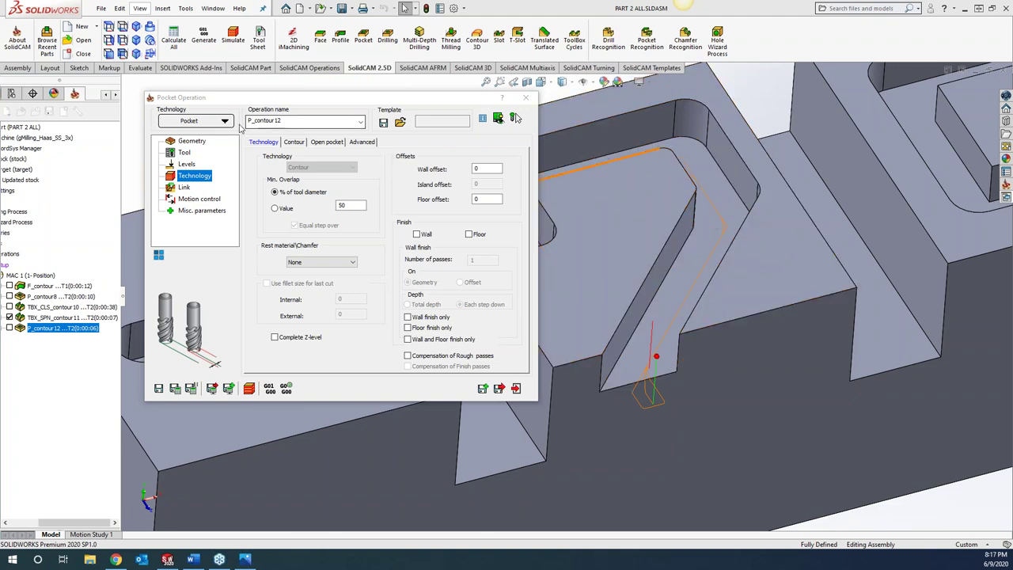
click(526, 97)
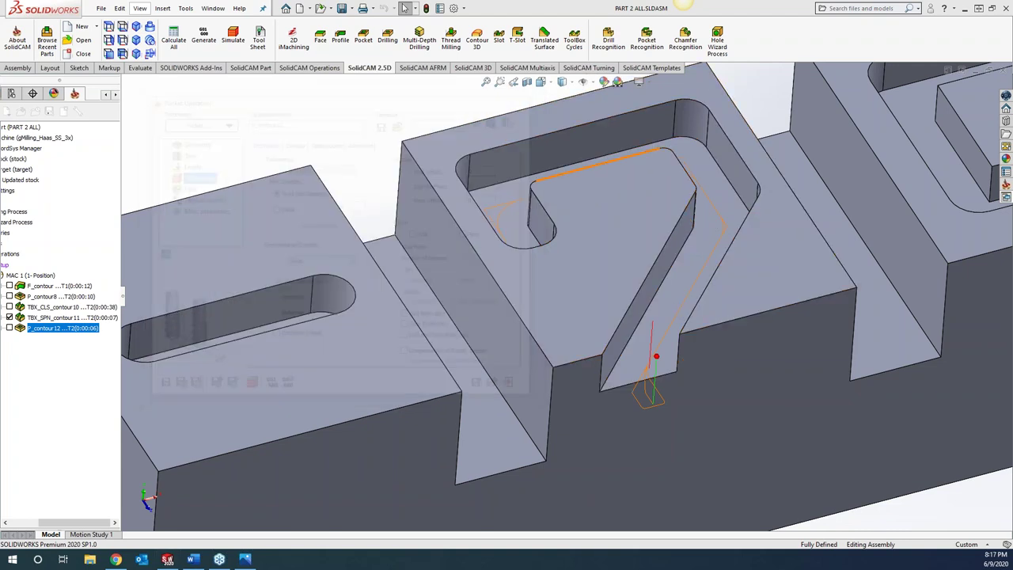
click(20, 317)
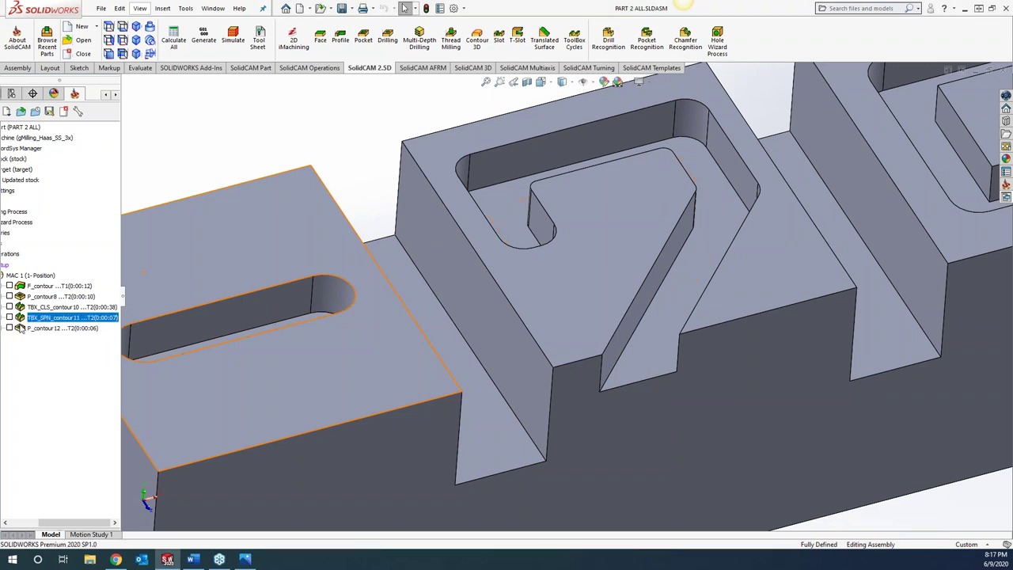
Step: Start a ToolBox cycles operation for the square pocket with the central island, and choose the Temporary Bridges cycle
scroll(585, 337, up, 5)
scroll(755, 443, down, 4)
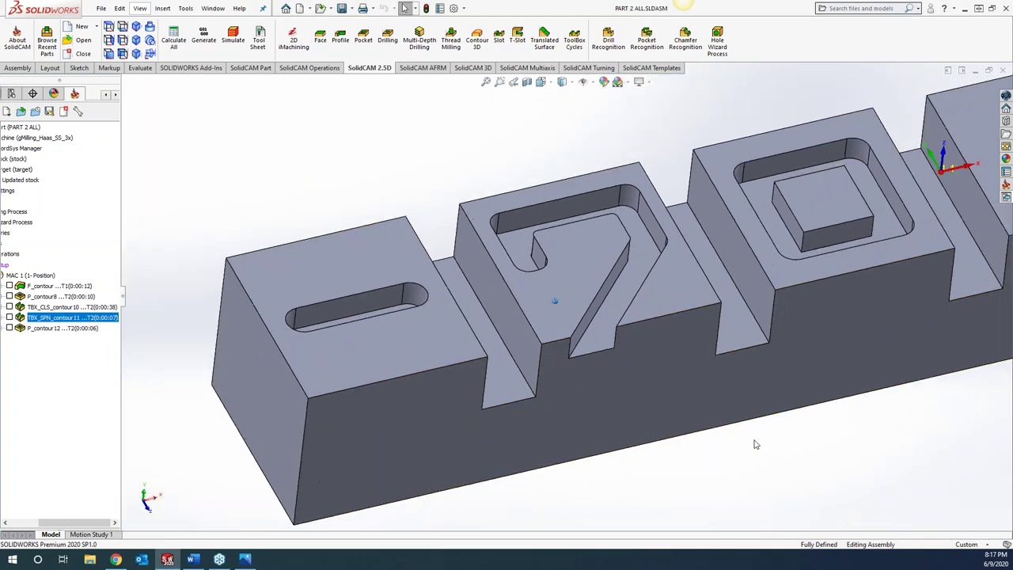
scroll(744, 438, down, 5)
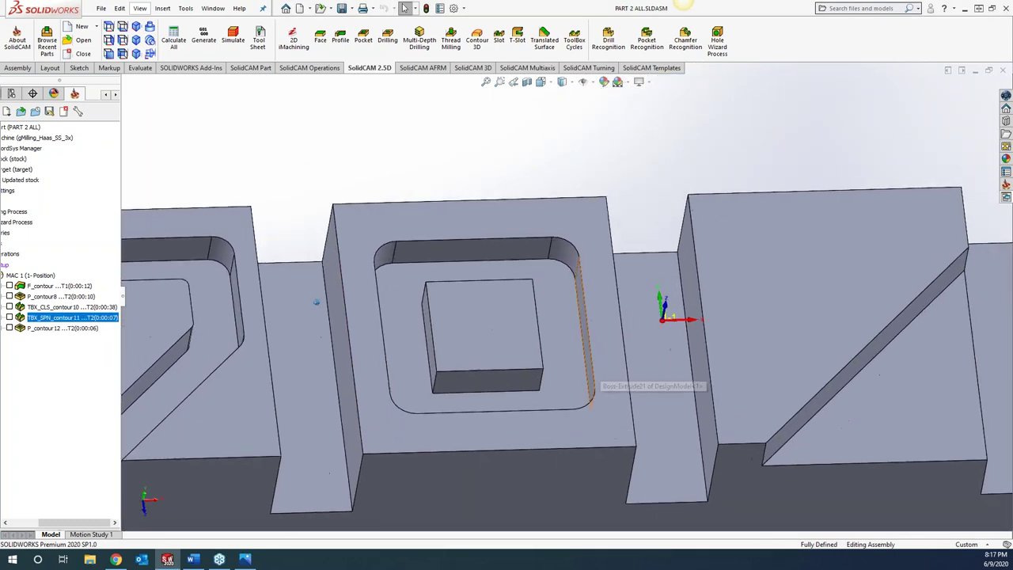
scroll(534, 359, down, 4)
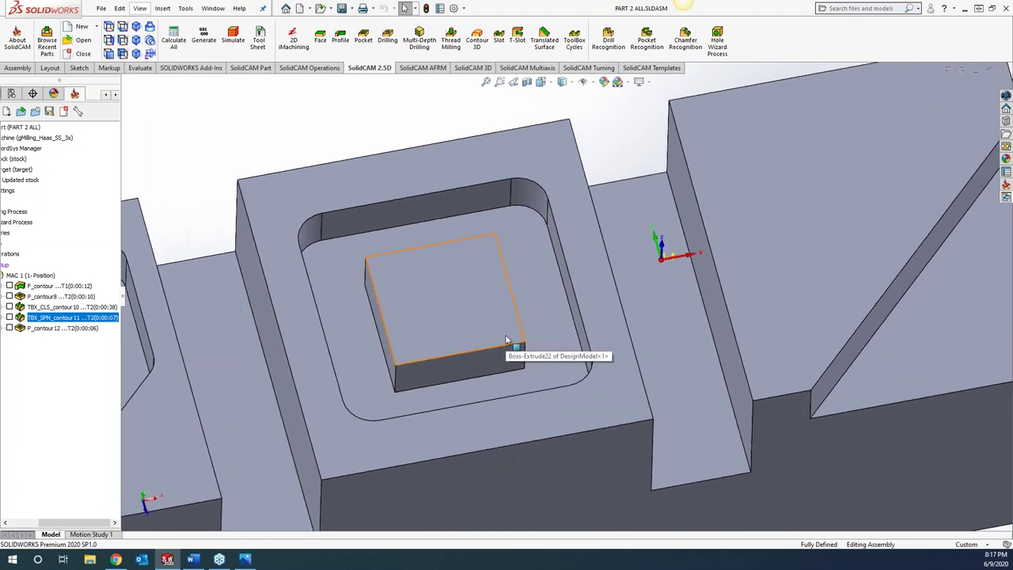
scroll(522, 324, down, 3)
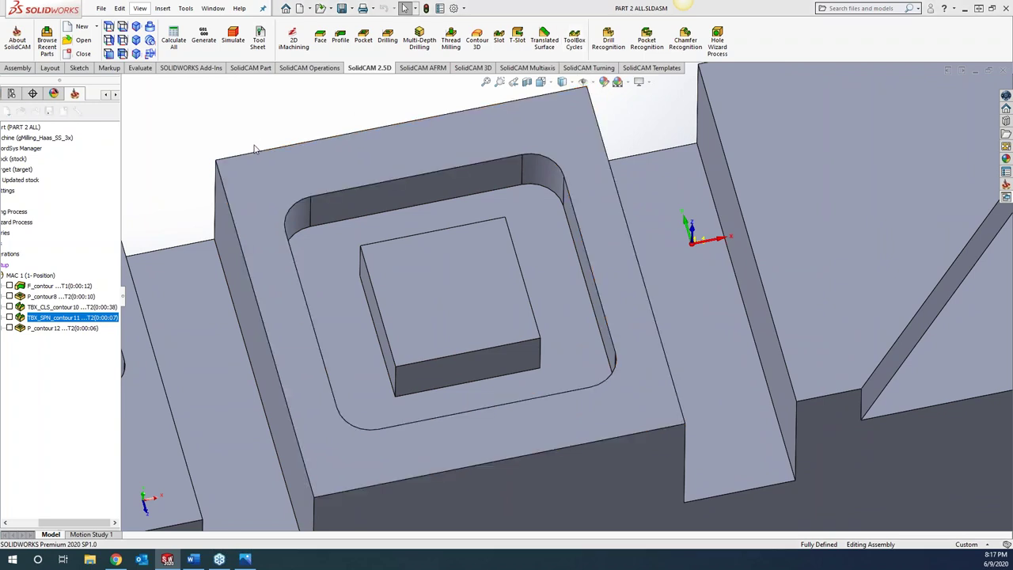
click(194, 121)
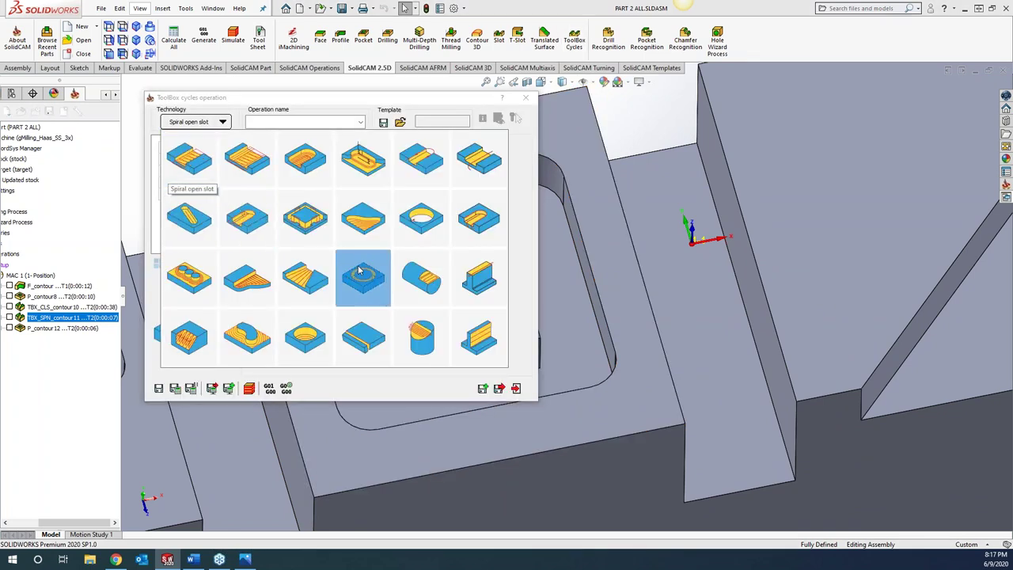
click(320, 232)
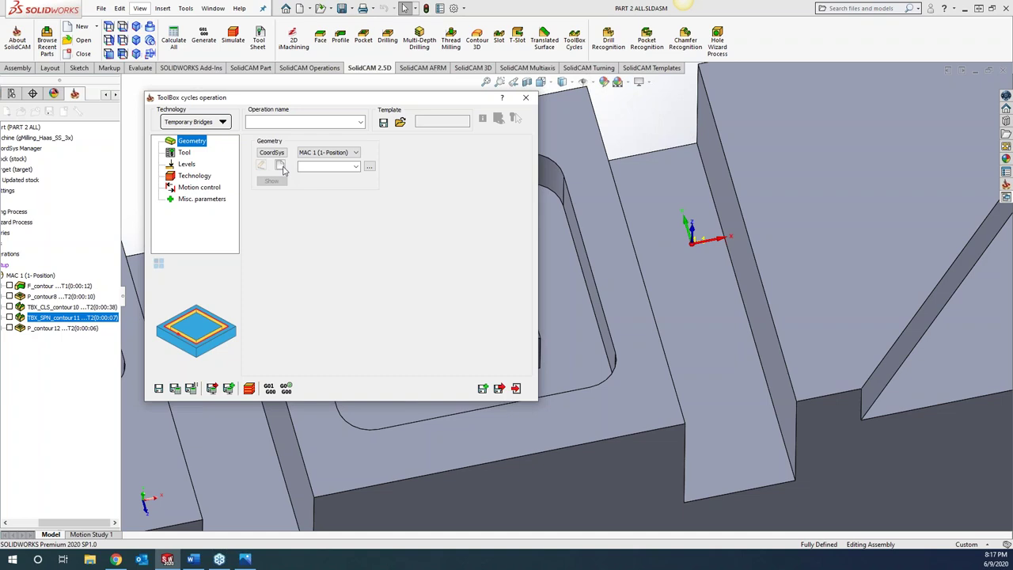
drag(431, 98, 240, 102)
scroll(576, 370, up, 5)
scroll(526, 262, down, 4)
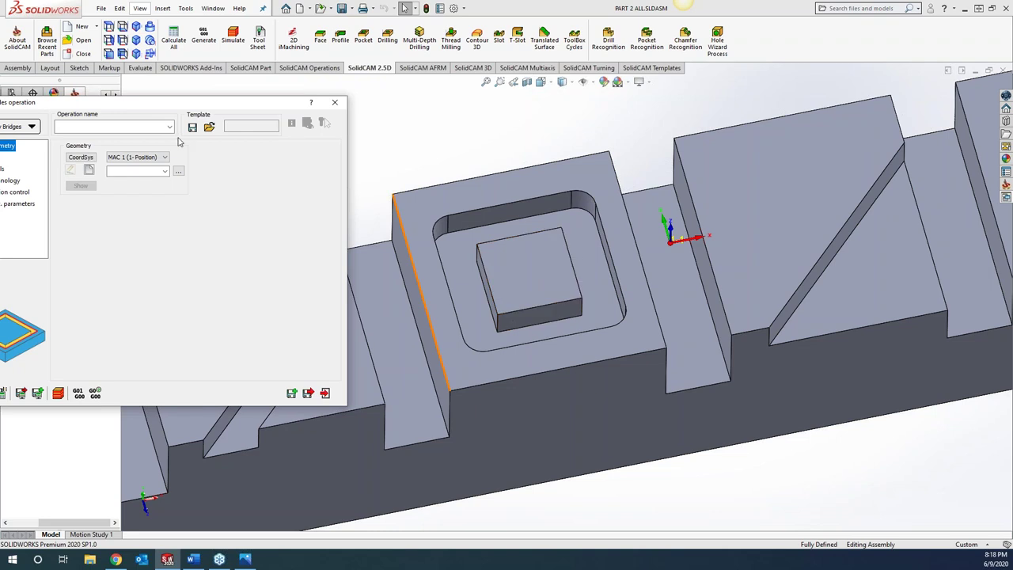
Step: Define the cycle's geometry as a closed chain around the top edges of the central square island
drag(199, 106, 268, 75)
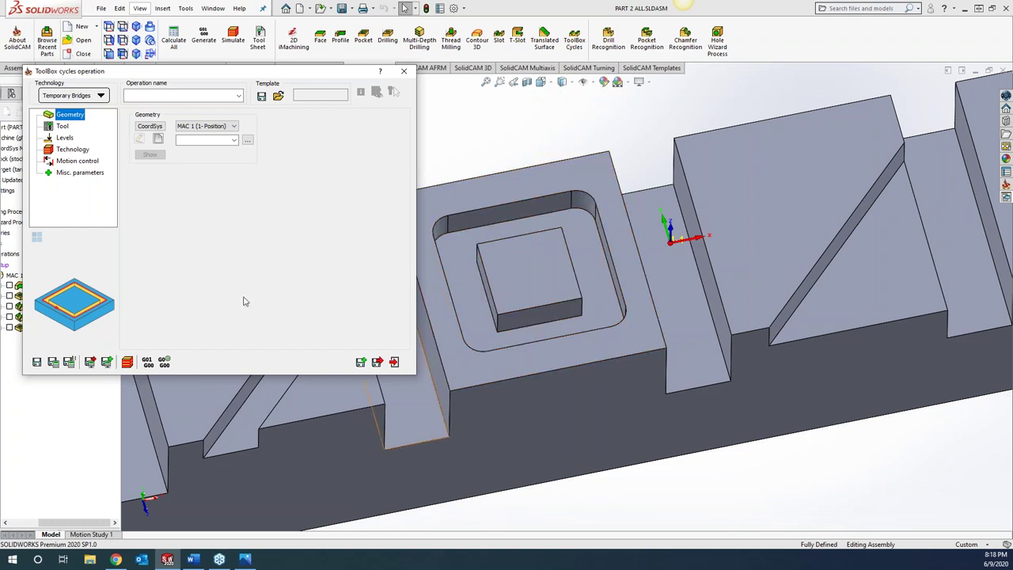
click(158, 139)
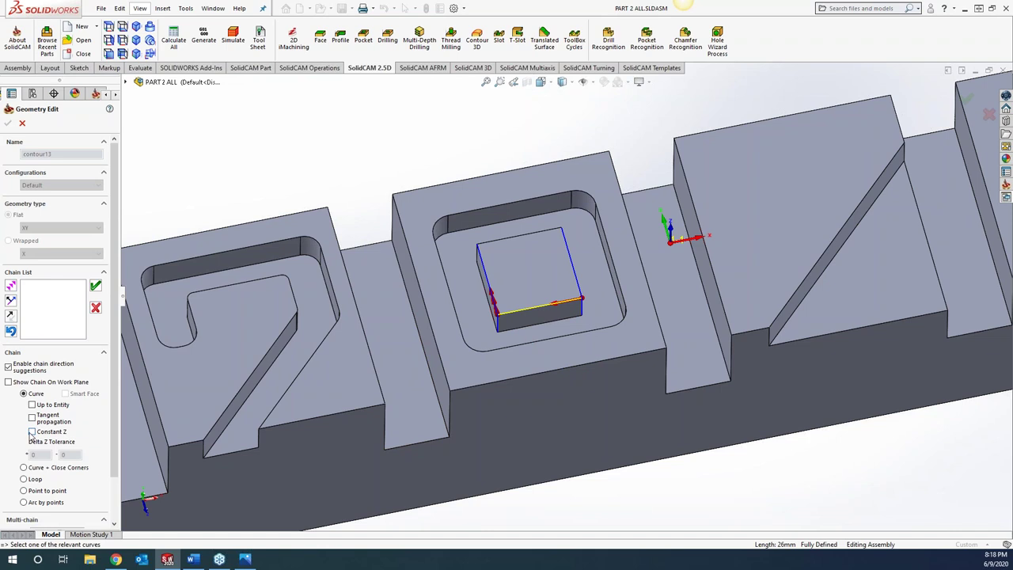
click(7, 123)
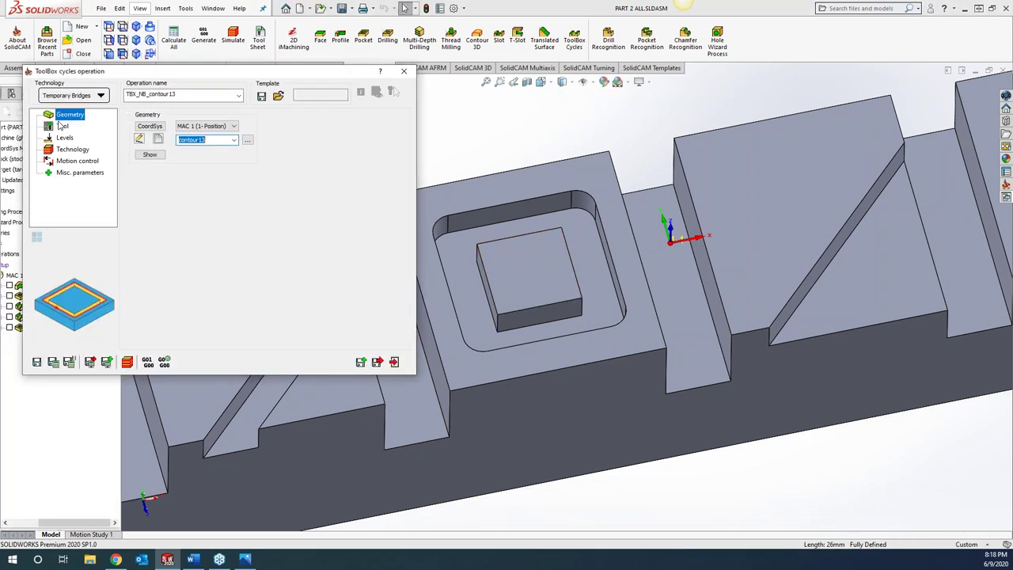
Step: Assign tool 2, the 12 mm end mill, to the Temporary Bridges operation
click(61, 126)
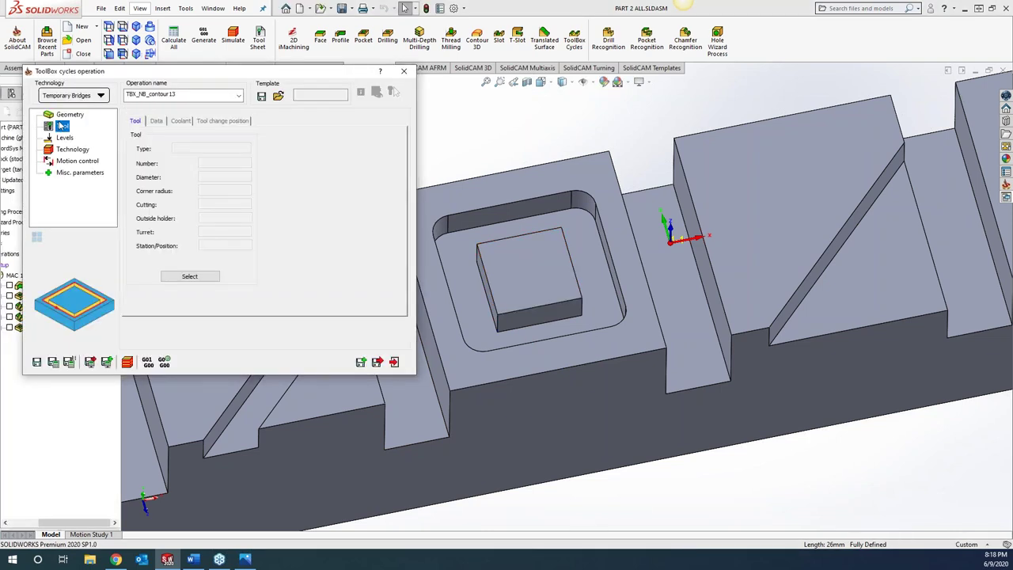
click(192, 277)
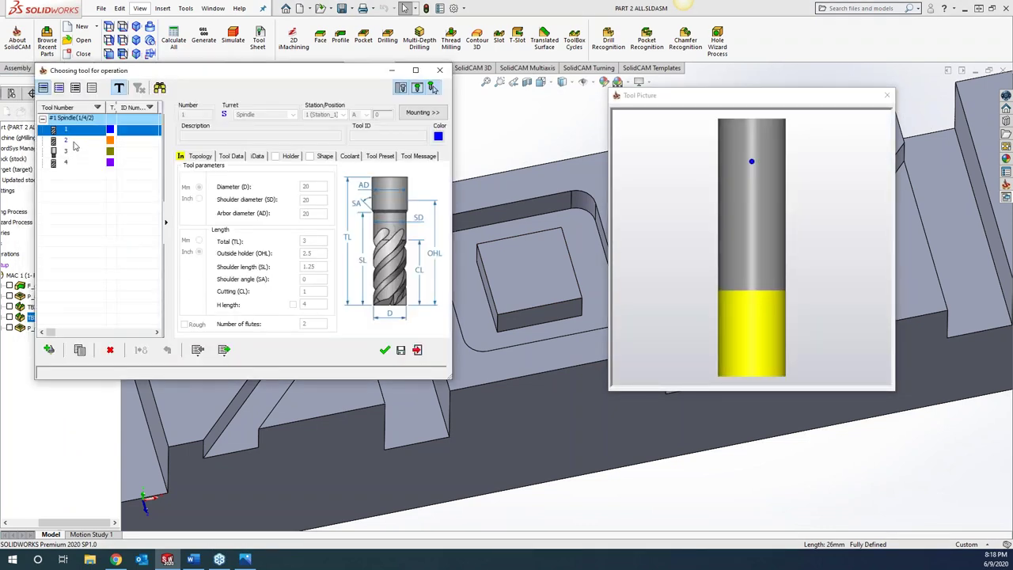
click(75, 142)
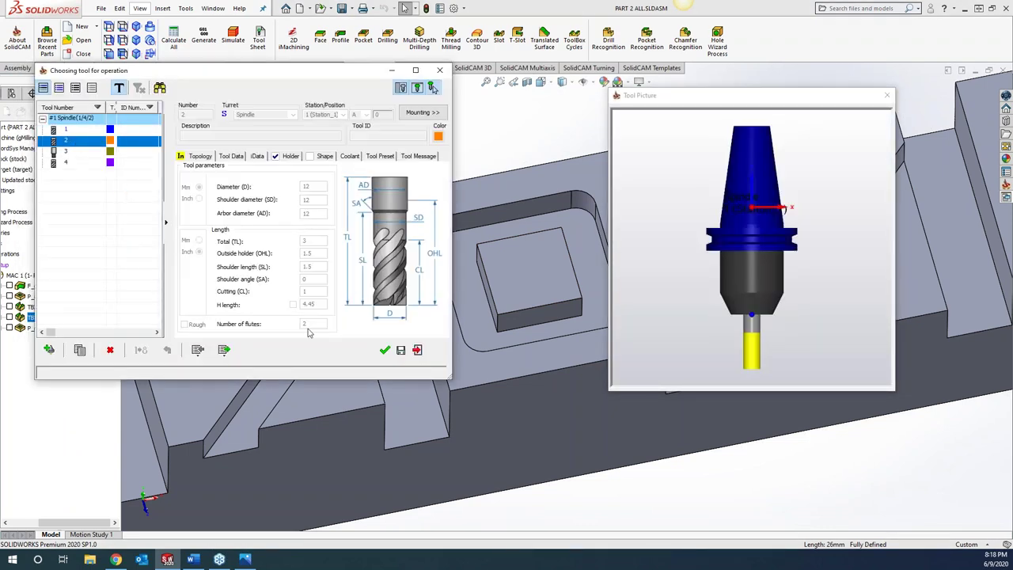
click(385, 352)
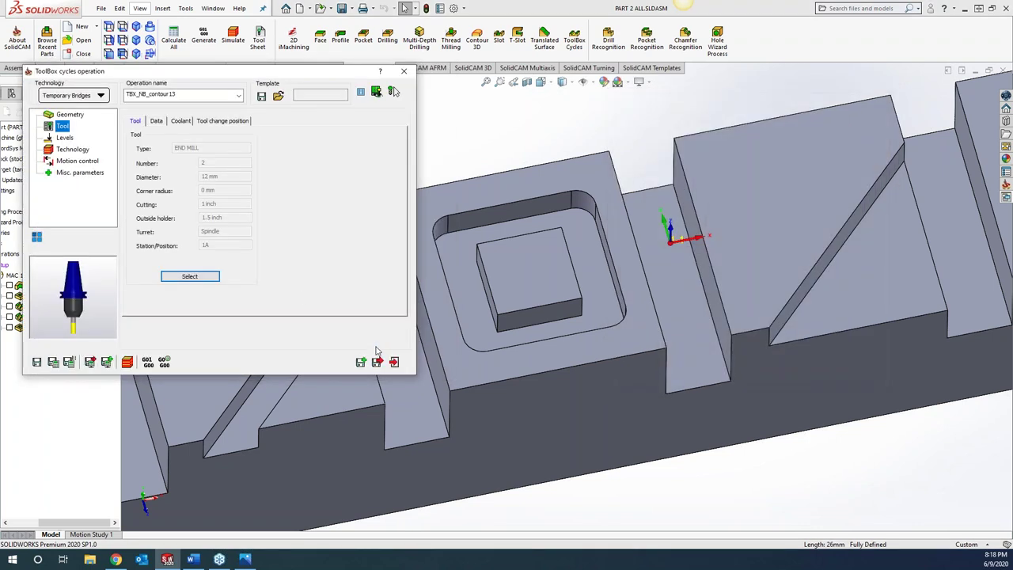
Step: Pick the pocket floor around the island as the depth and the block's top face as the upper level
click(63, 137)
click(210, 228)
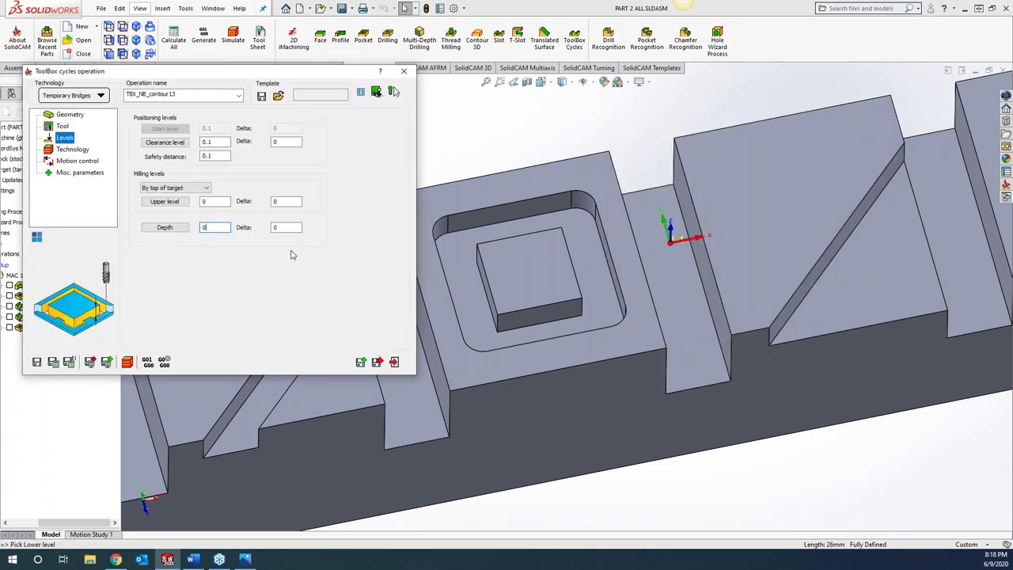
click(490, 342)
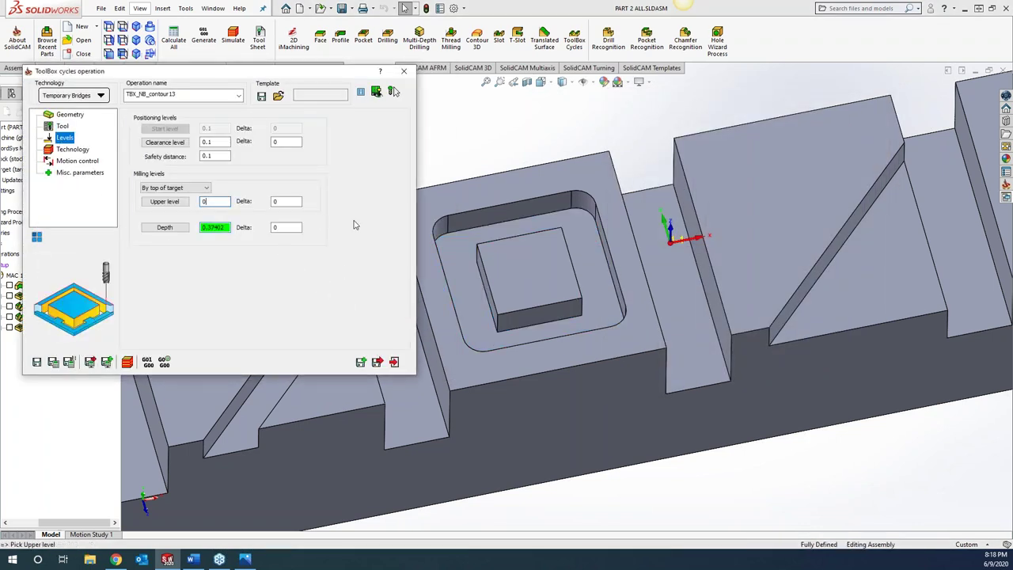
click(458, 205)
Step: Set the roughing step down to 0.05 and keep the tool side on Left
click(72, 149)
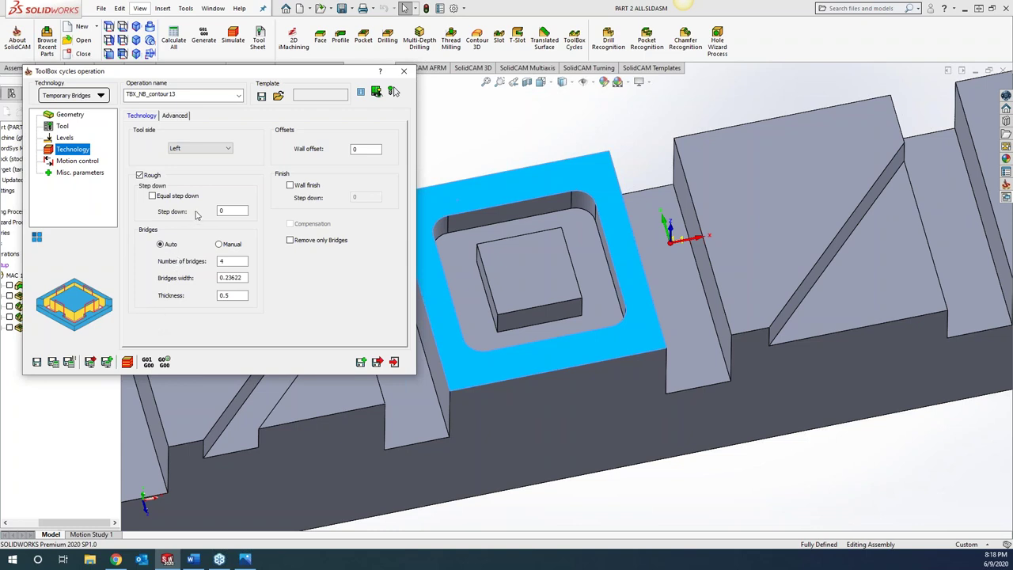
click(231, 210)
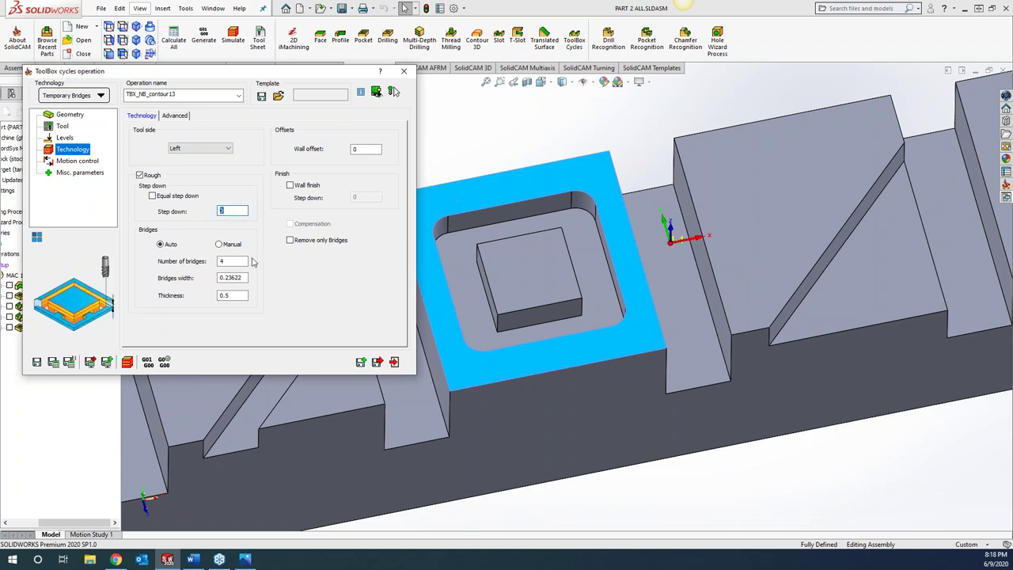
text(.1)
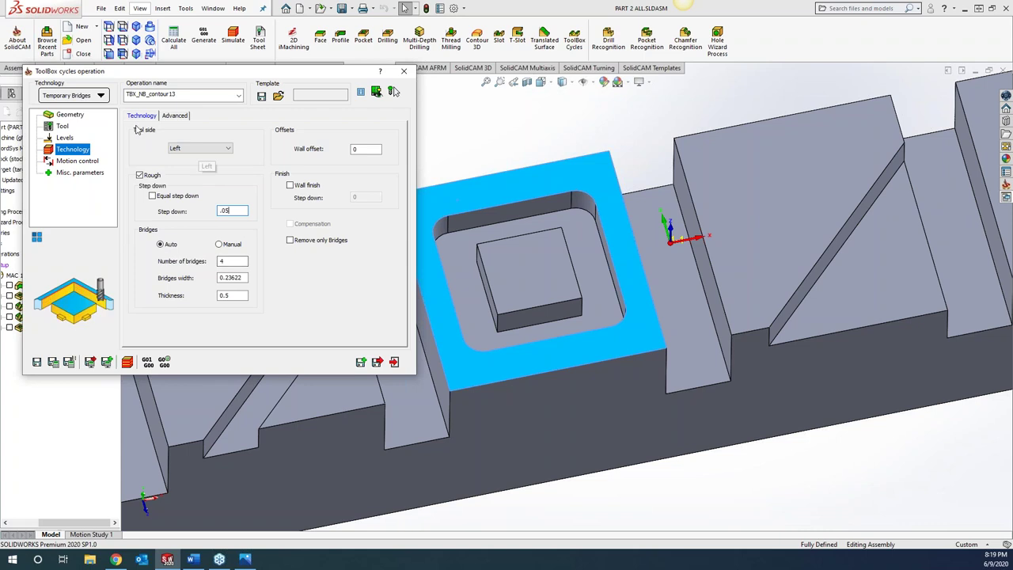
click(192, 148)
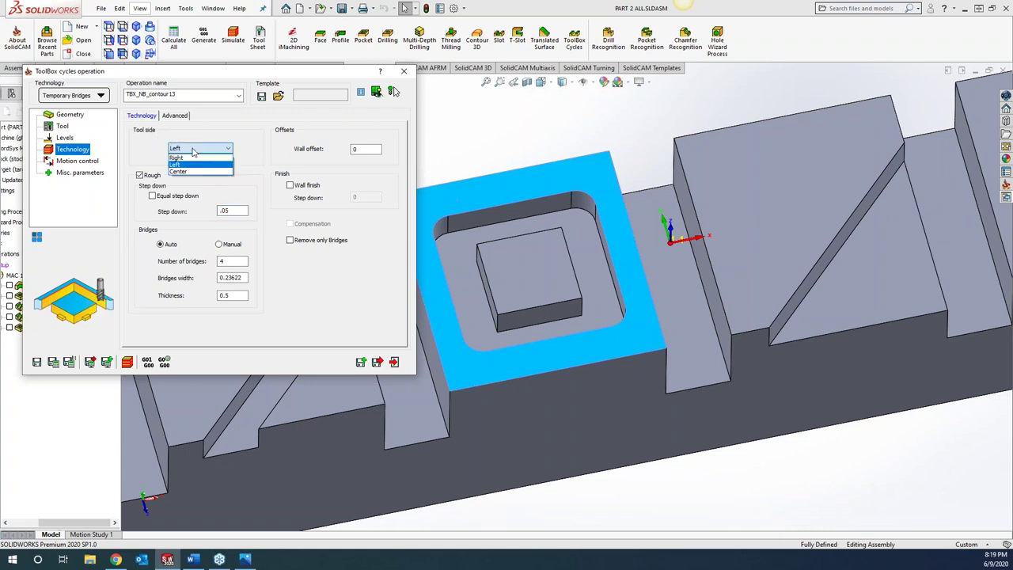
click(202, 164)
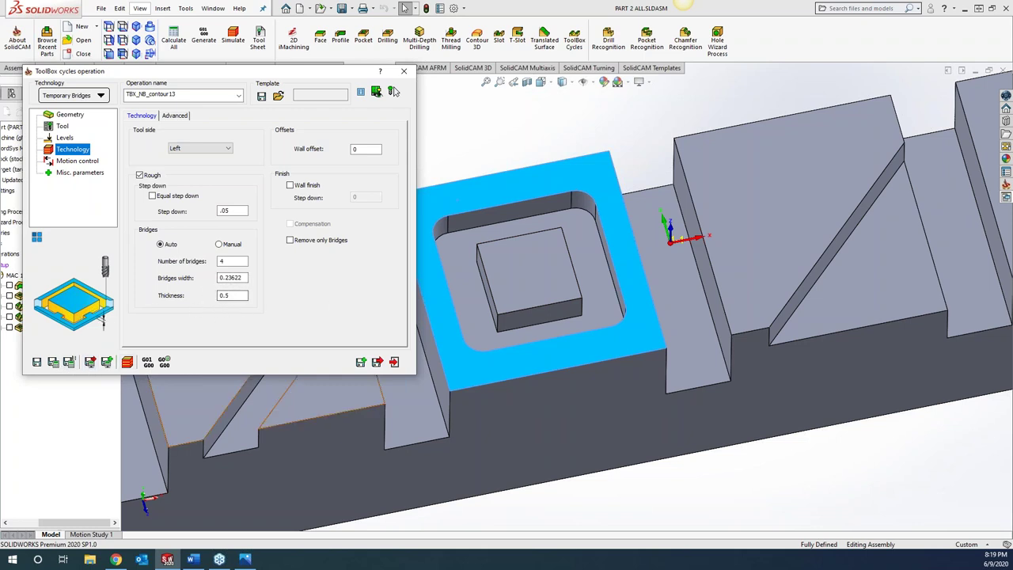
Step: Set the bridges width to 0.125 with four automatic bridges, and save and calculate the operation
click(235, 261)
click(239, 277)
drag(241, 278, 203, 284)
text(.125)
click(230, 295)
click(53, 362)
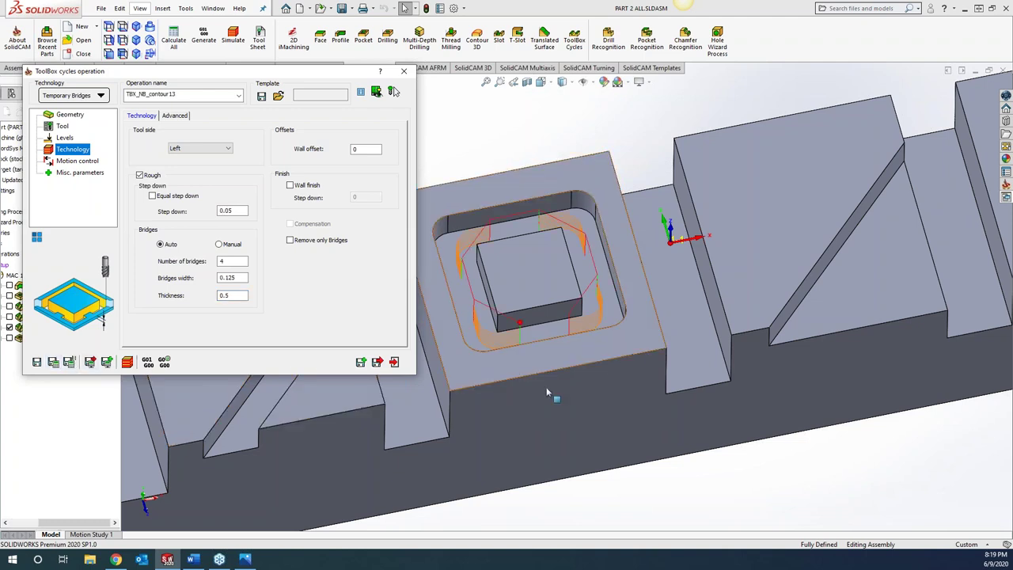
Step: Simulate the bridges operation in SolidVerify at maximum speed, inspect the cut around the island, and close the simulation
middle_drag(682, 431, 677, 428)
scroll(677, 428, down, 3)
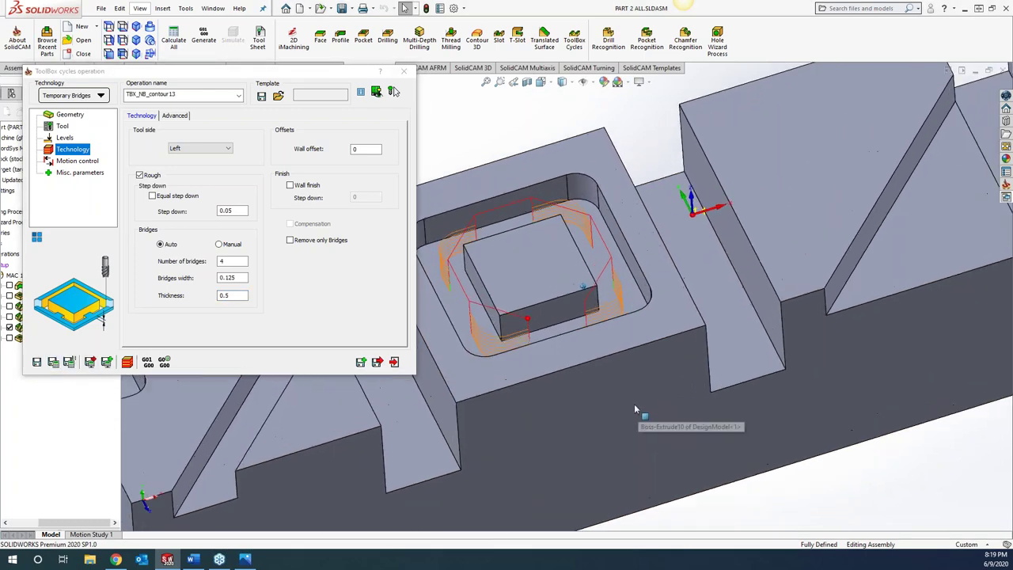
click(129, 370)
click(127, 364)
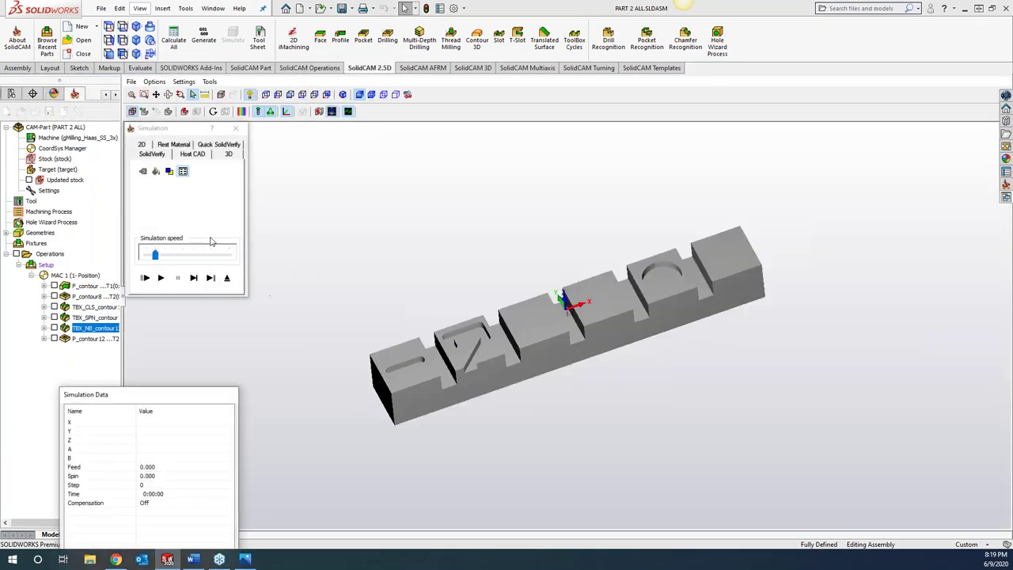
click(160, 278)
scroll(278, 309, down, 5)
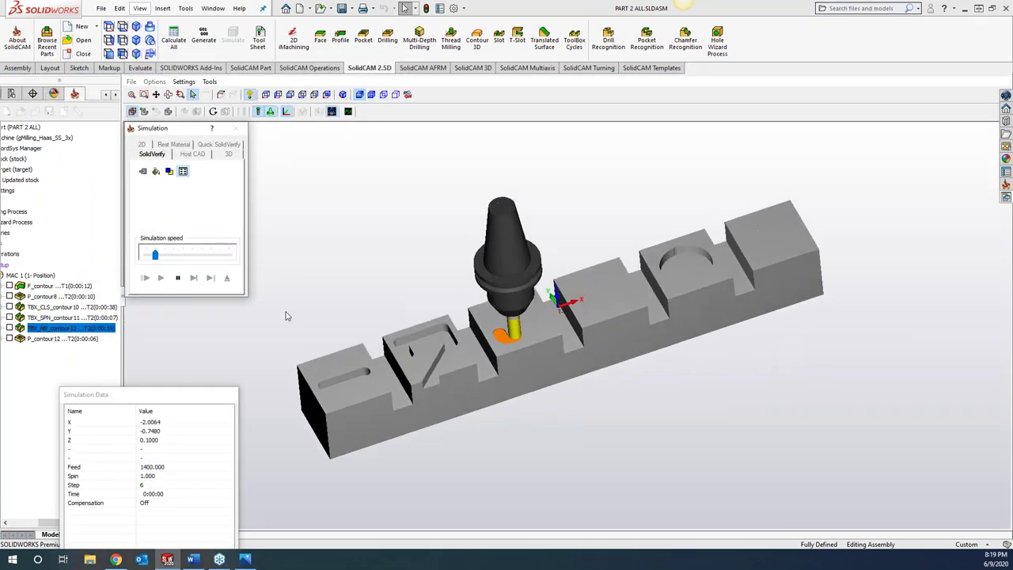
drag(155, 254, 229, 254)
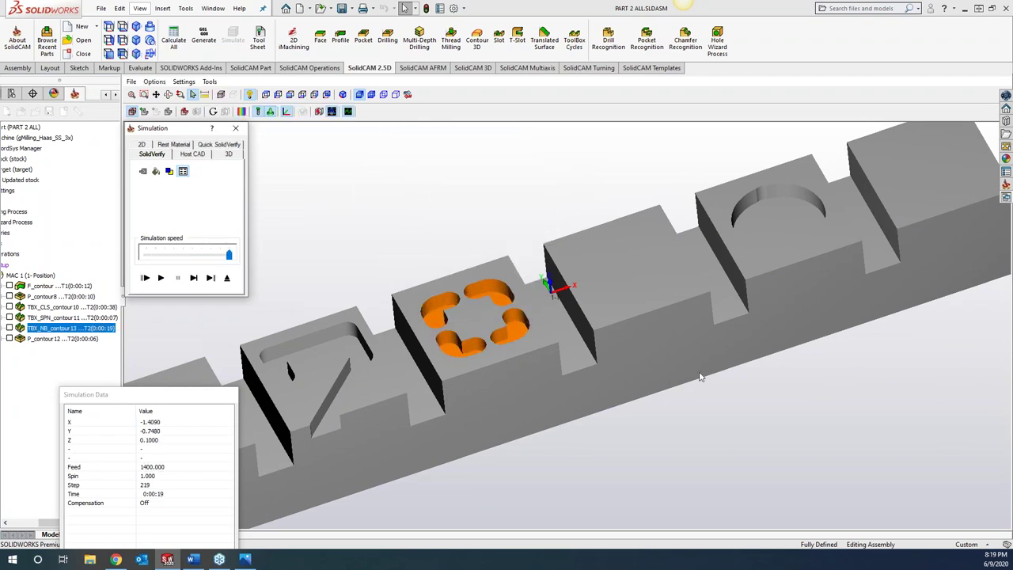
scroll(486, 336, down, 2)
scroll(428, 346, down, 3)
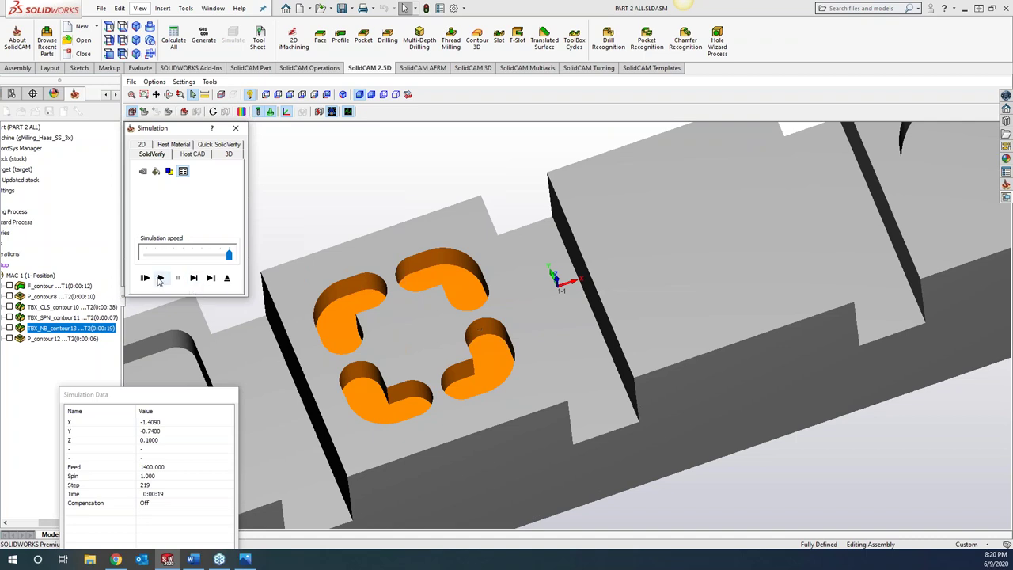
click(235, 127)
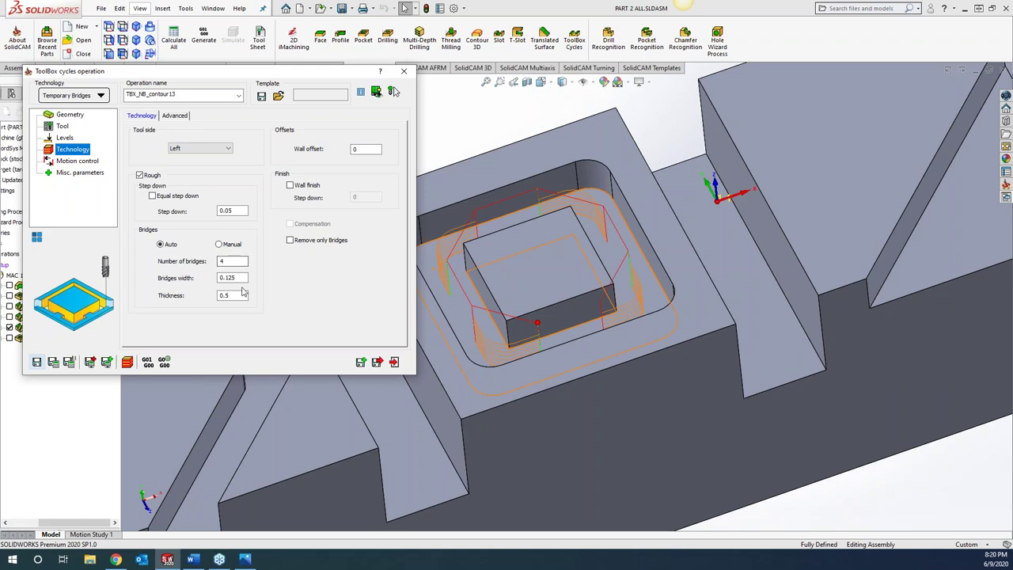
Step: Set the bridge thickness to 0.1, and save and calculate the operation again
drag(240, 296, 182, 298)
text(.1)
click(53, 363)
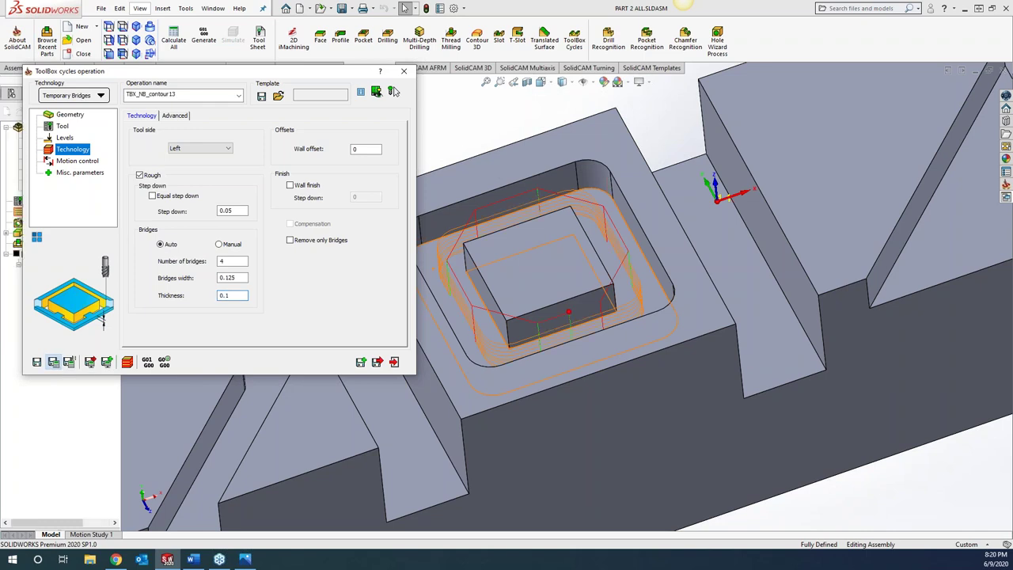
Step: Rerun the SolidVerify simulation of the bridges operation and inspect the thin bridges around the island up close
click(394, 362)
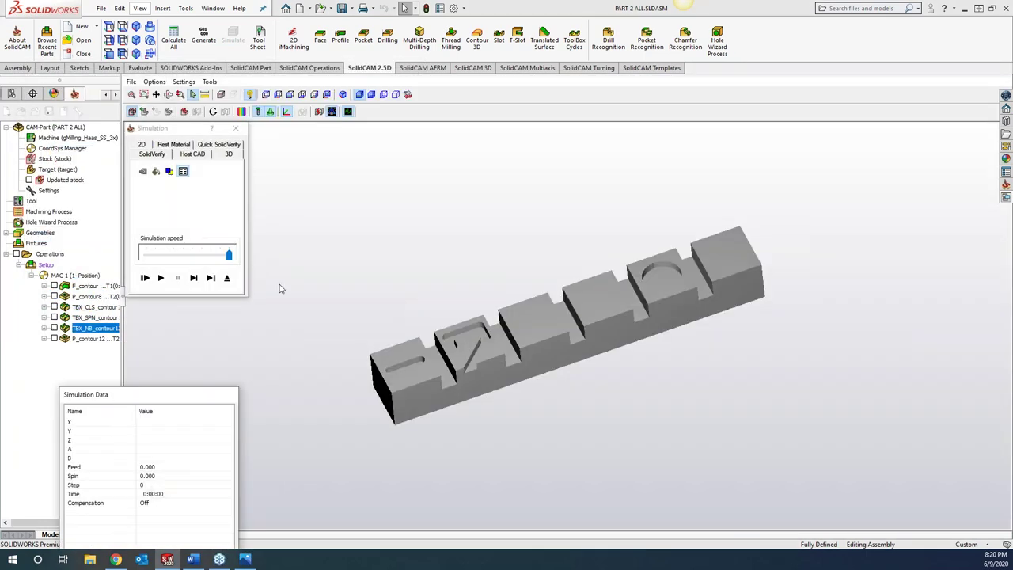
click(160, 277)
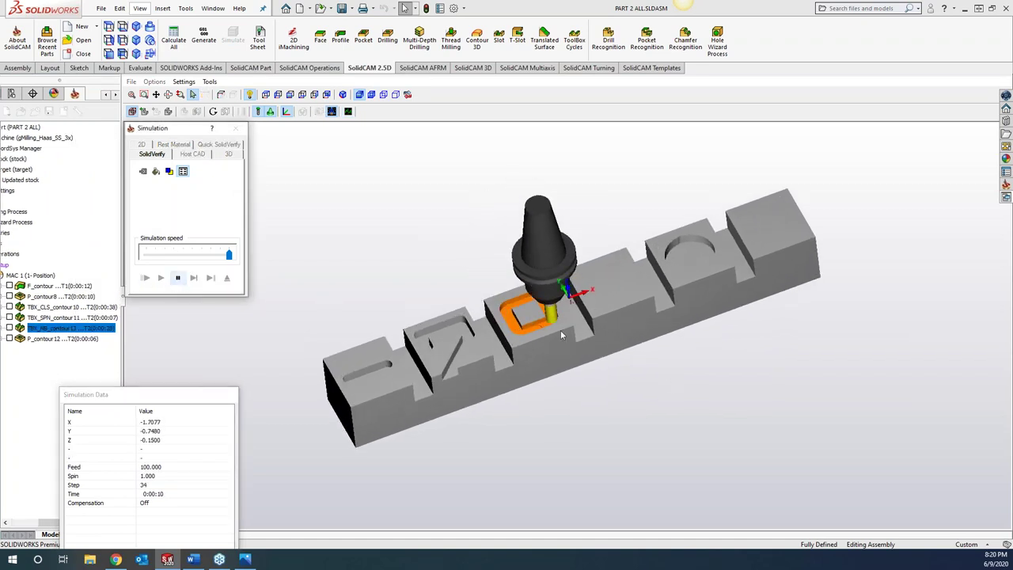
scroll(472, 297, down, 3)
scroll(579, 315, down, 2)
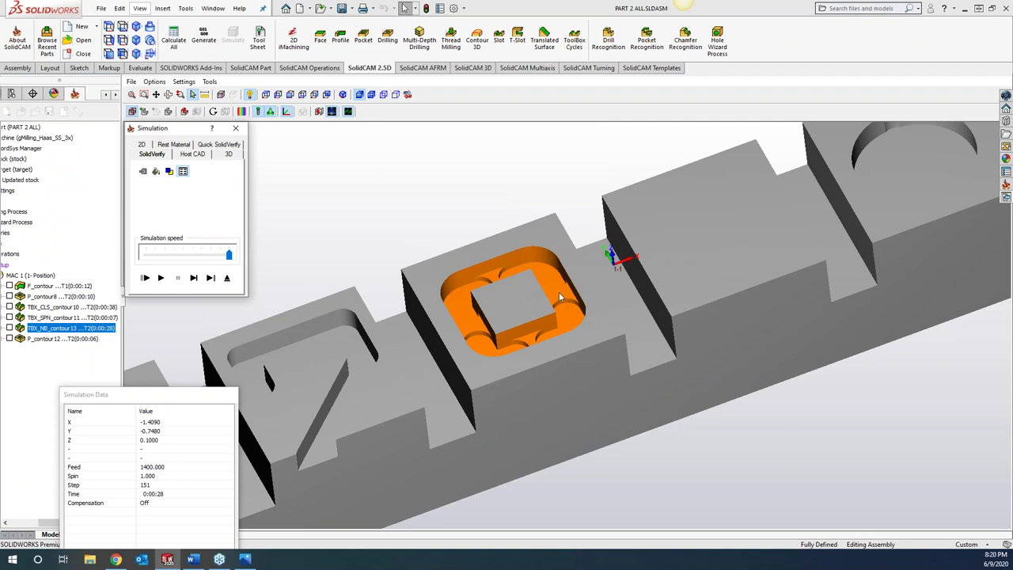
middle_drag(558, 292, 579, 338)
scroll(578, 333, up, 3)
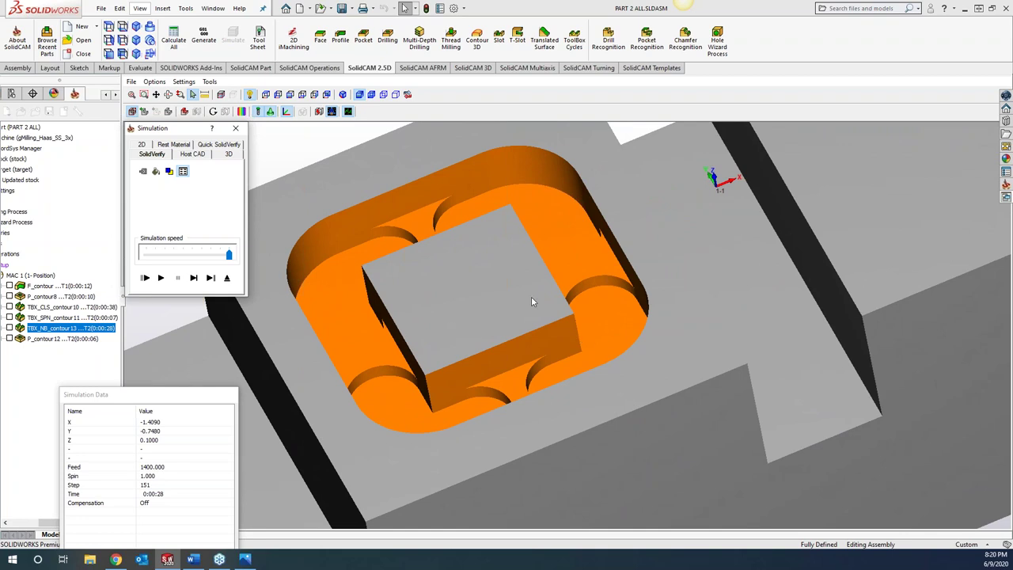
Step: Compare the machined stock with the target model in the simulation, and close the simulation
click(241, 111)
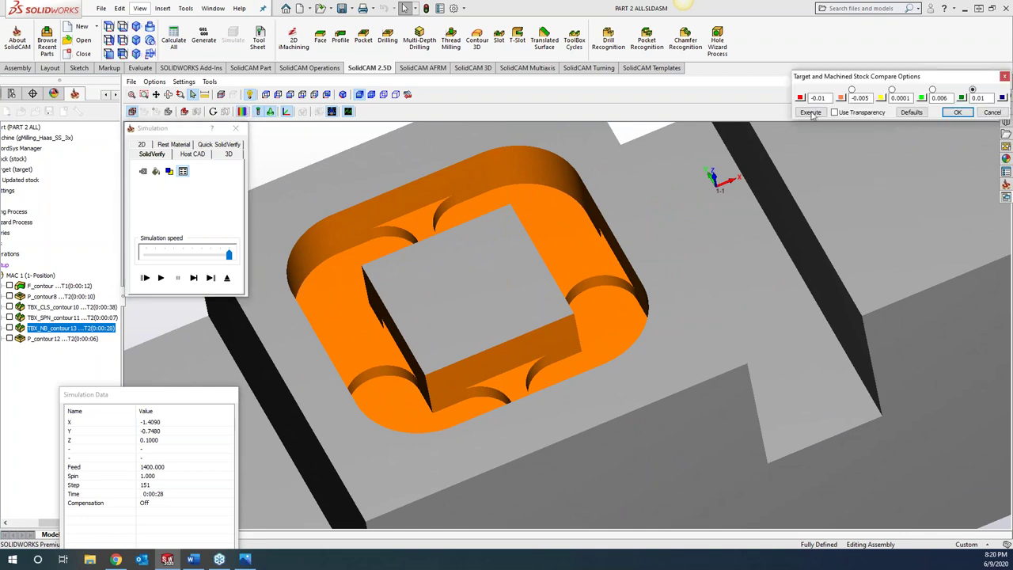
click(811, 111)
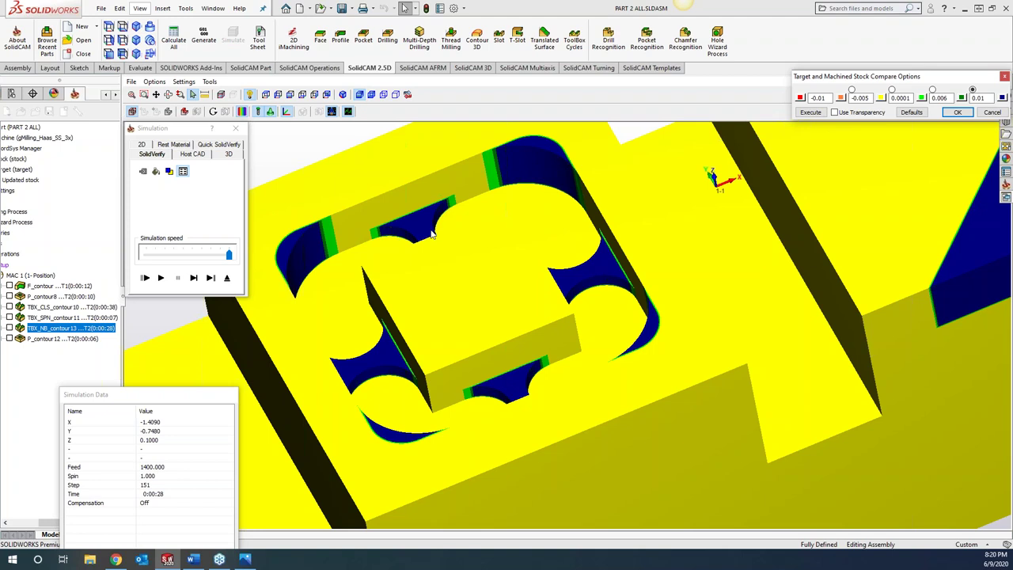
click(235, 127)
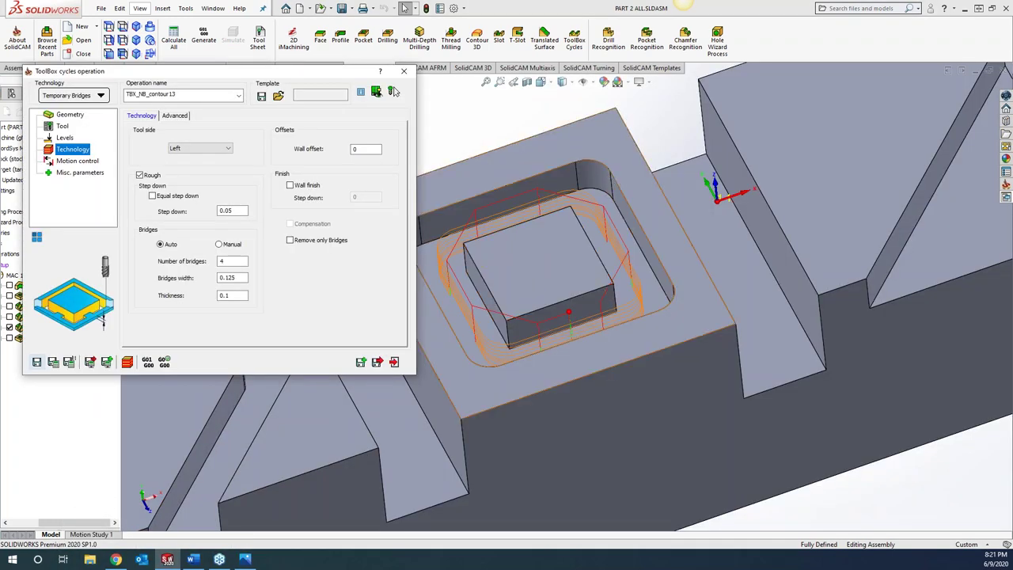
Step: Position two bridges manually on the island's opposite side edges, at about 37% and 88%, and save and calculate the operation
click(219, 245)
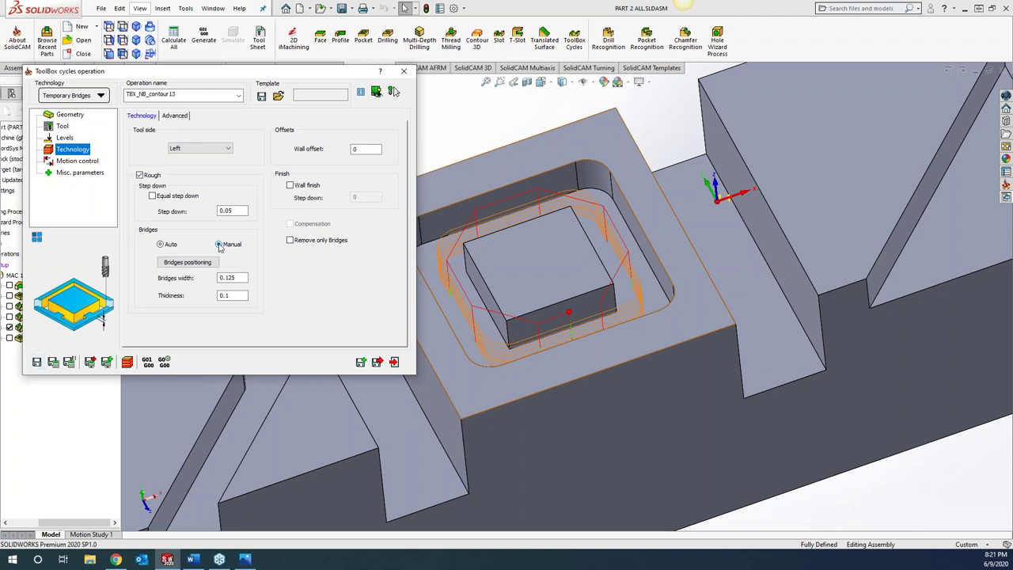
click(188, 262)
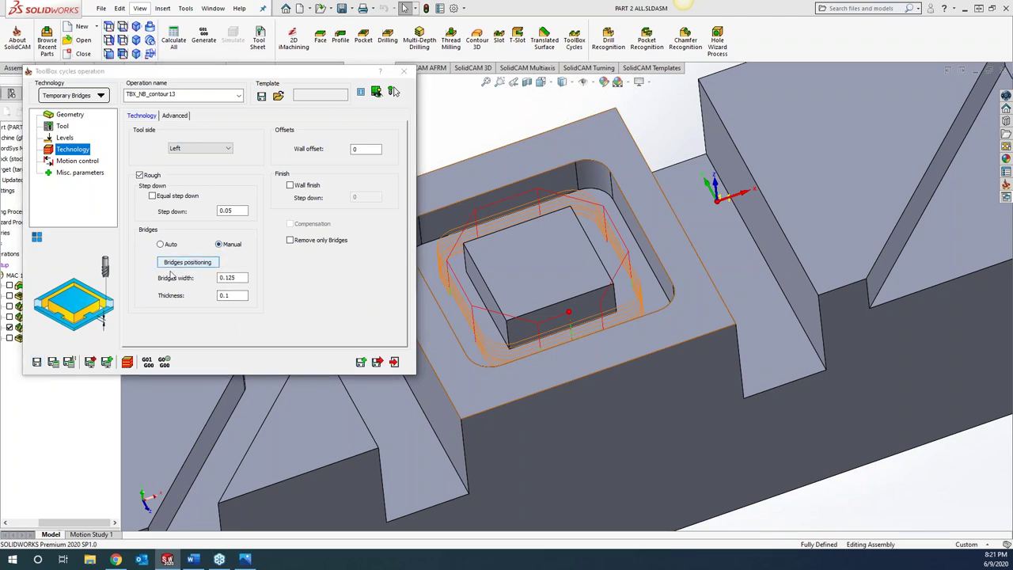
click(486, 289)
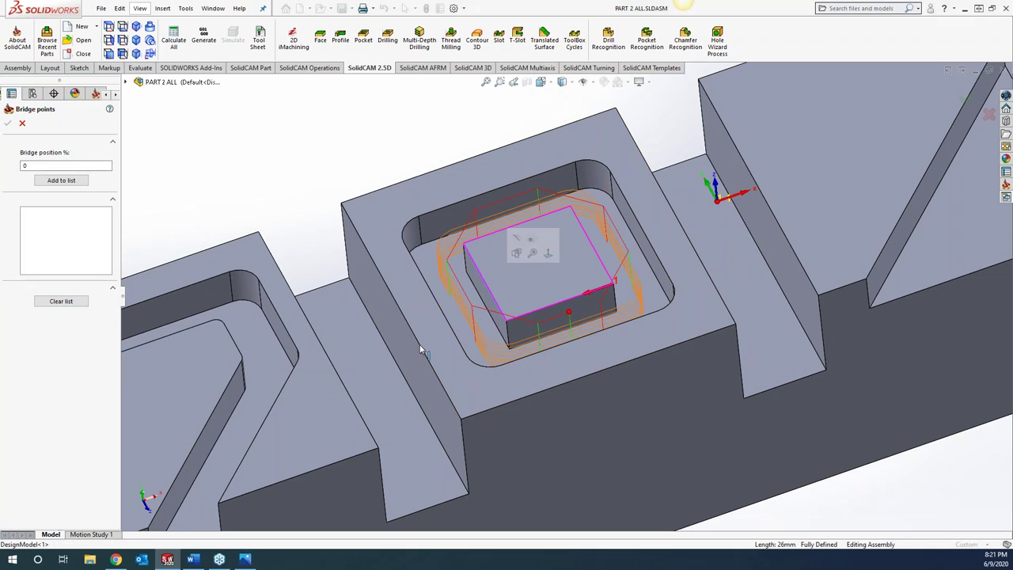
click(592, 252)
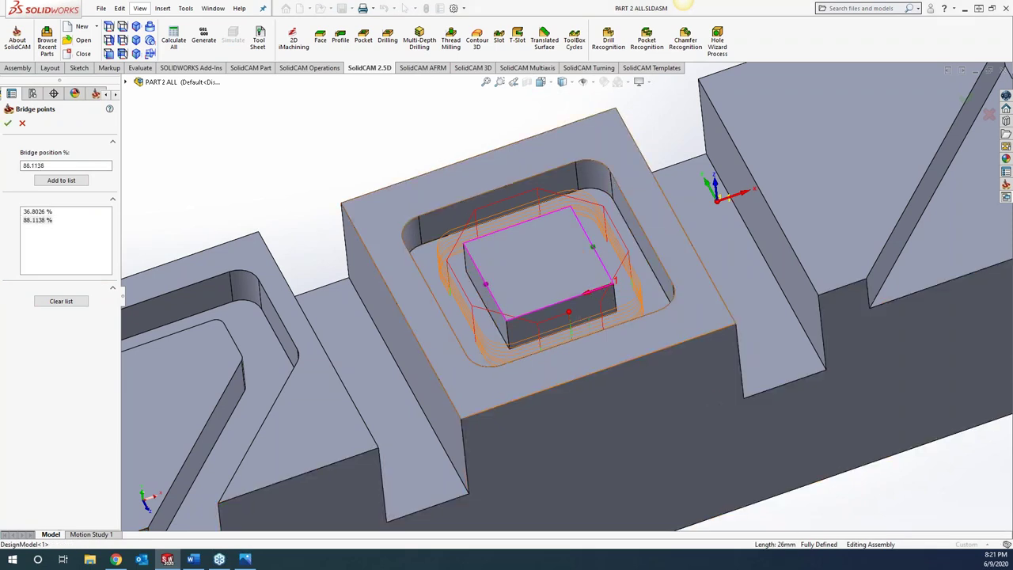
click(8, 122)
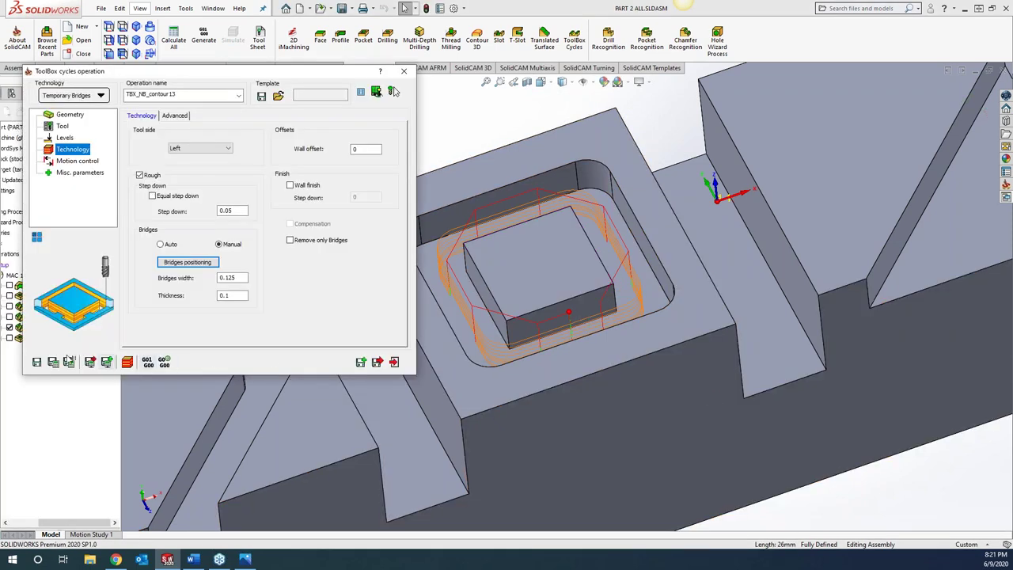
click(56, 363)
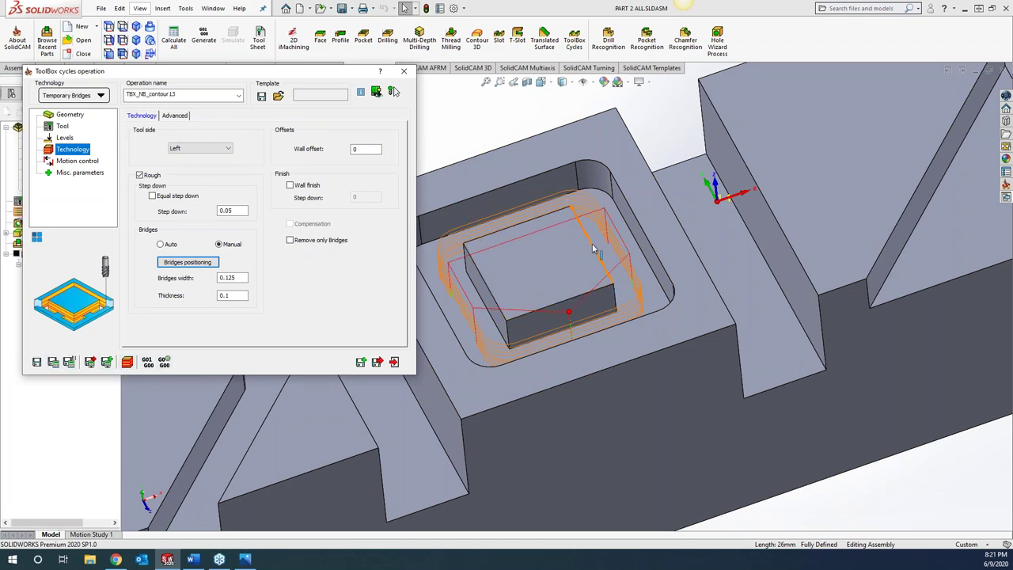
Step: Sketch two points on the island's top face at the midpoints of its opposite side edges, and exit the sketch
right_click(522, 278)
key(Escape)
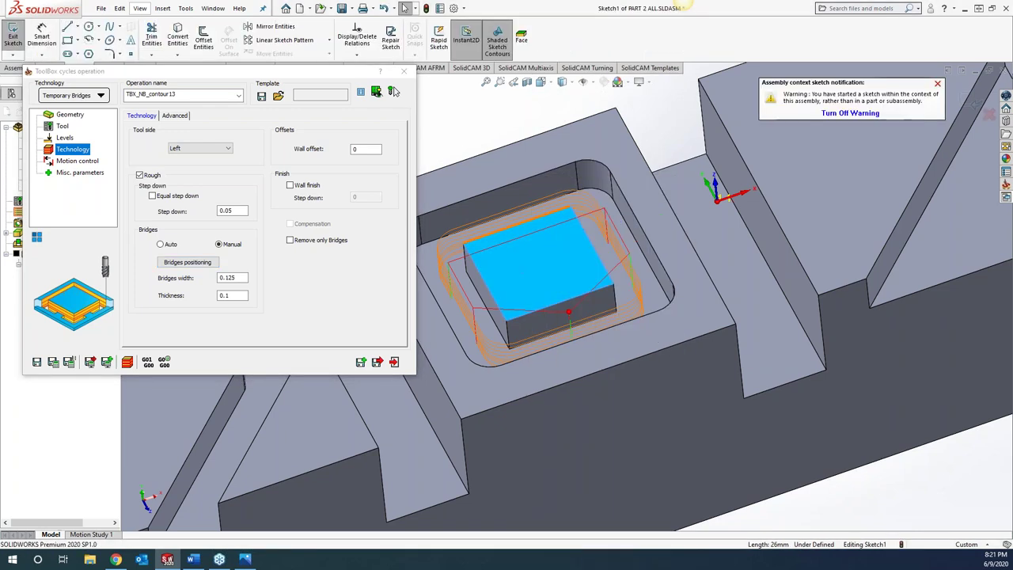
click(129, 54)
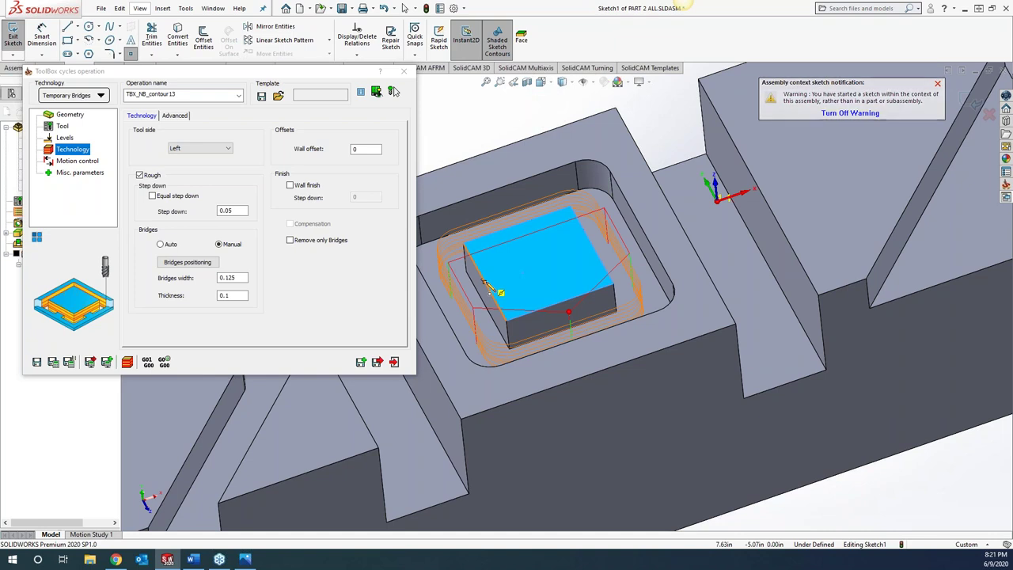
click(483, 277)
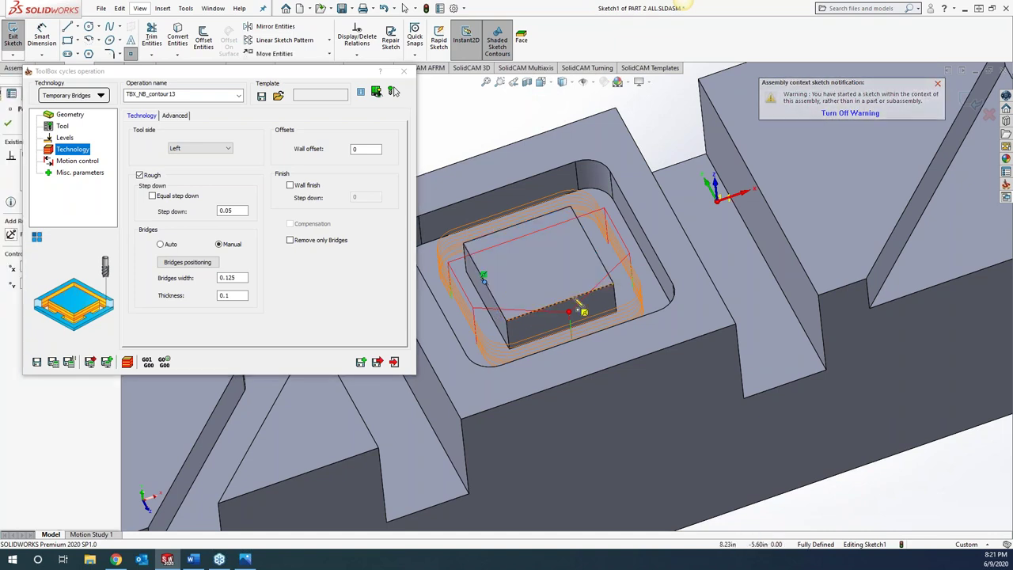
click(591, 240)
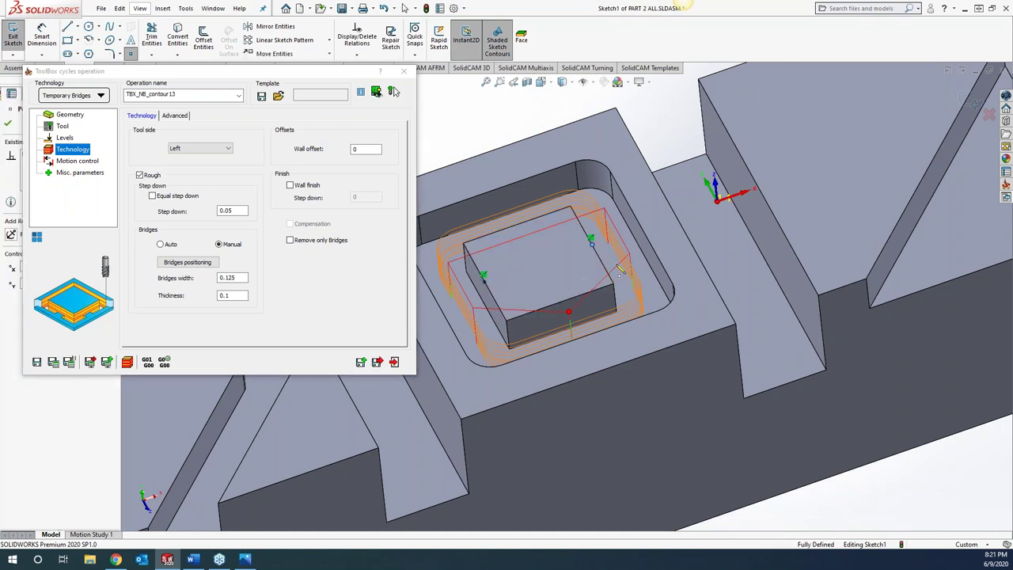
click(188, 263)
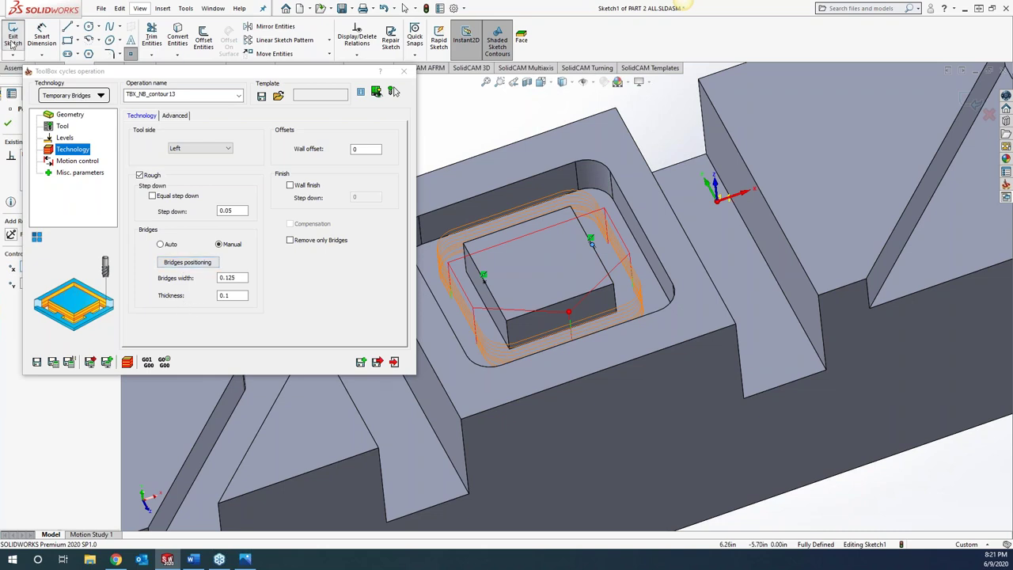
Step: Delete all existing bridge positions and place two new ones at the sketched midpoints, the first at 37.5%
click(187, 263)
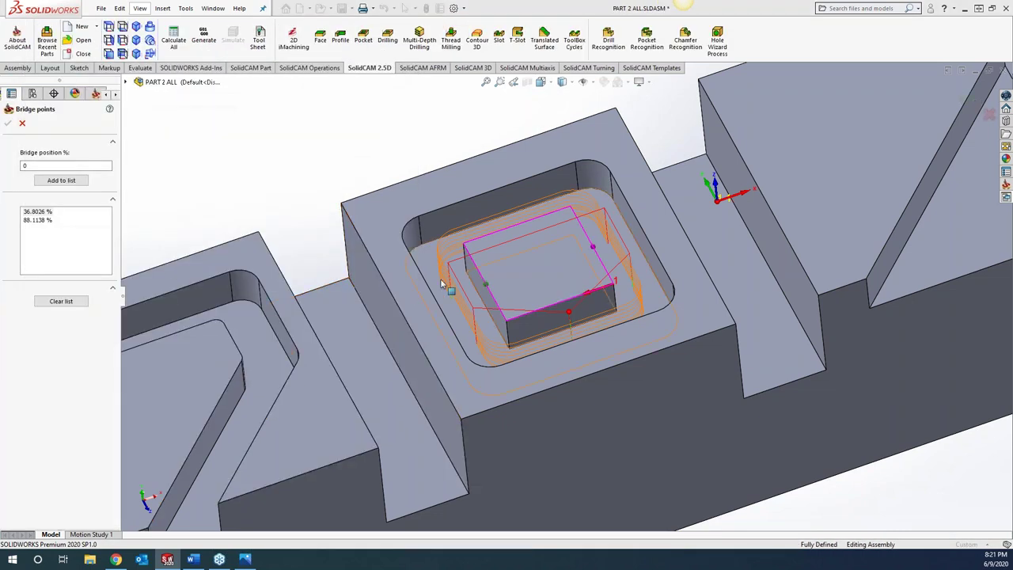
right_click(37, 223)
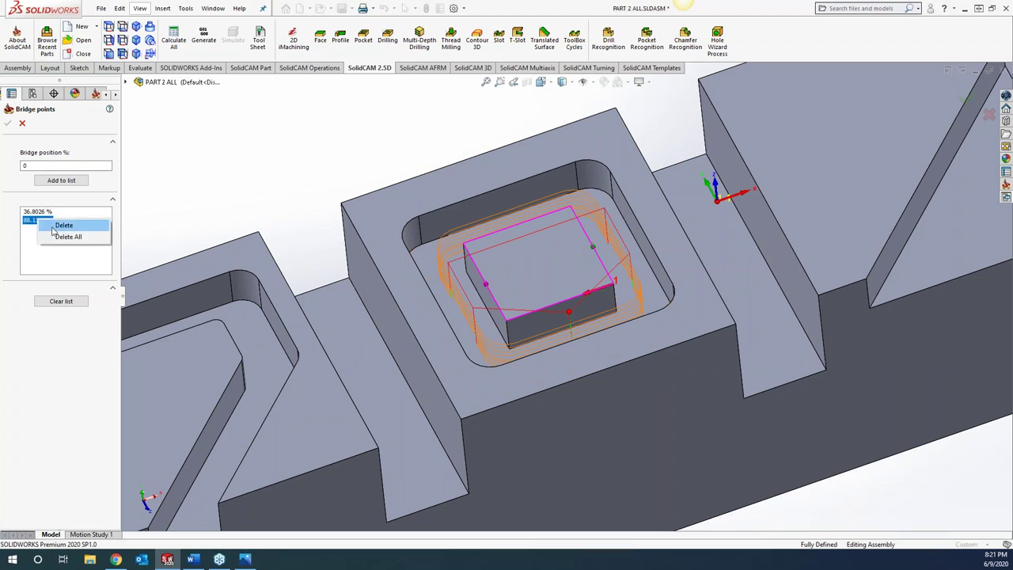
click(57, 237)
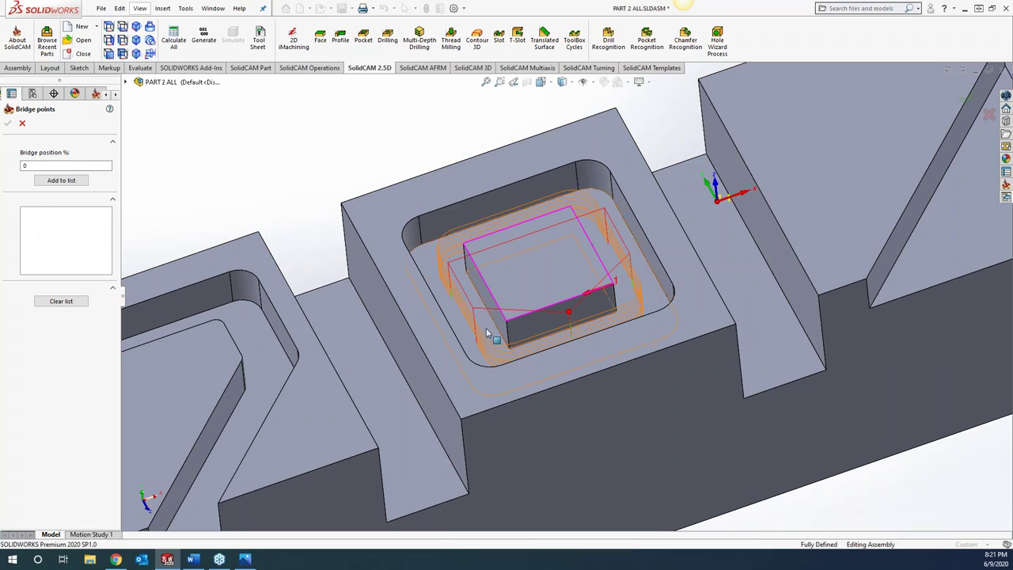
click(484, 287)
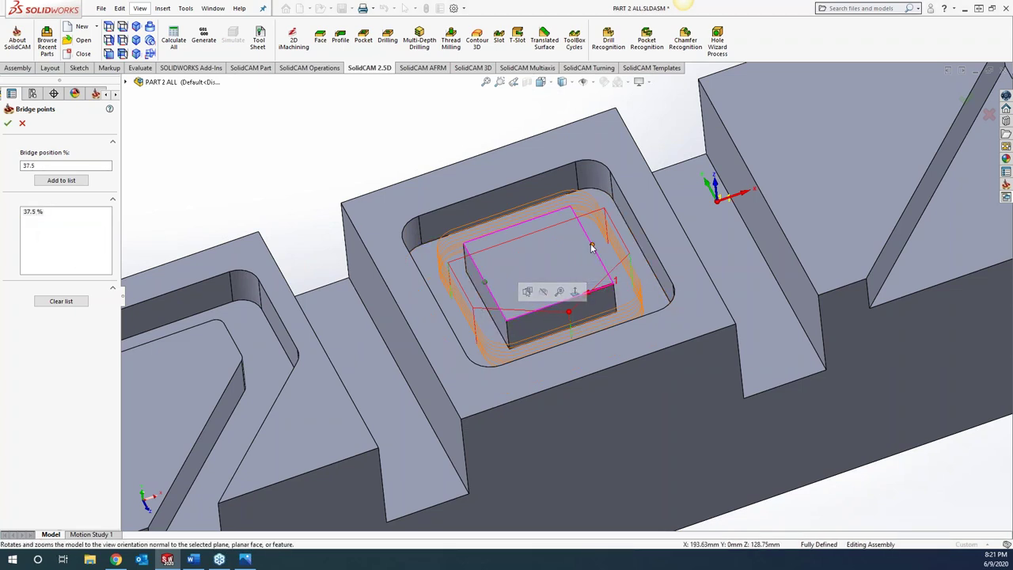
click(8, 123)
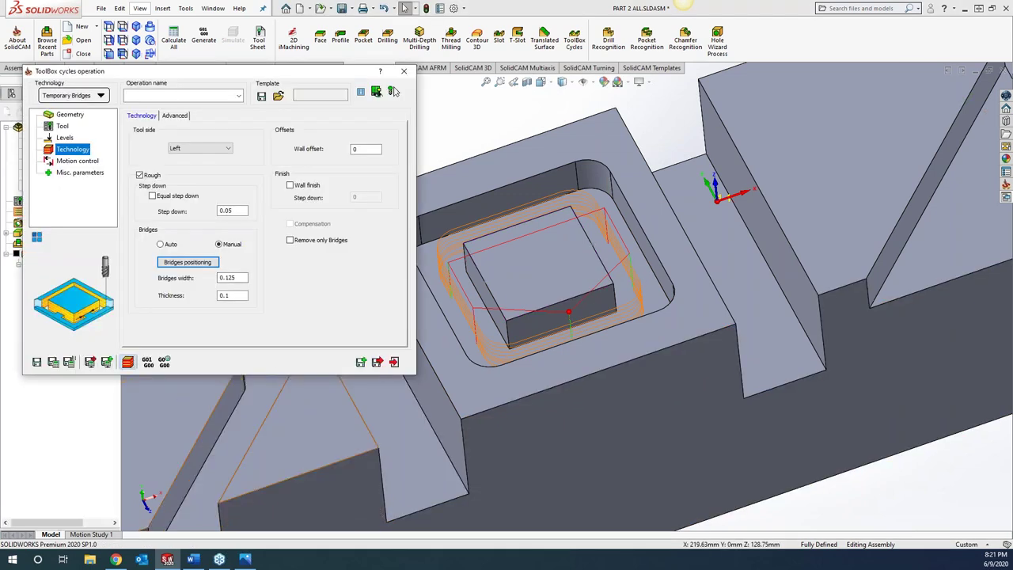
Step: Run the SolidVerify simulation of the repositioned bridges, inspect them around the island up close, and close the simulation
click(128, 361)
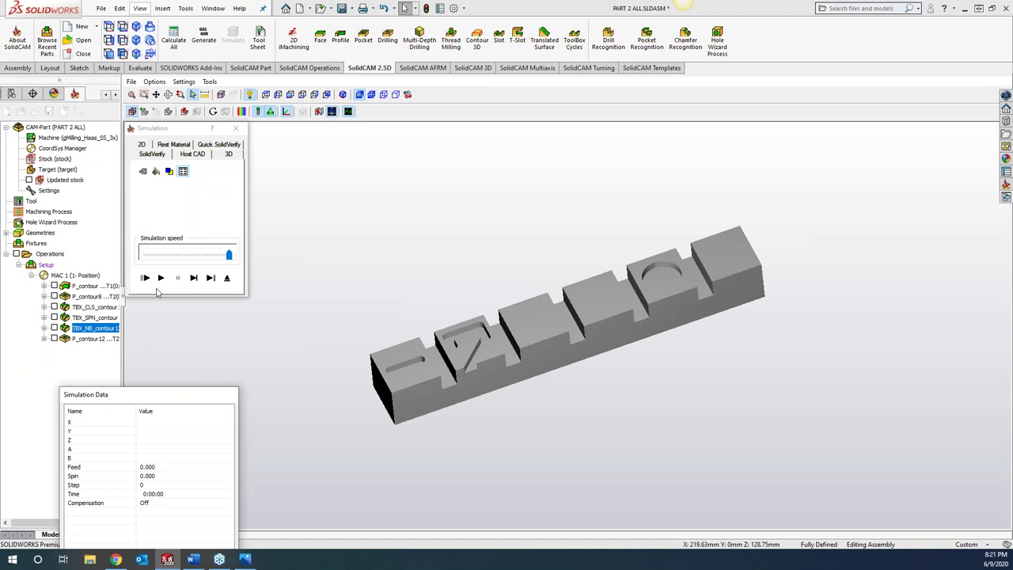
click(161, 278)
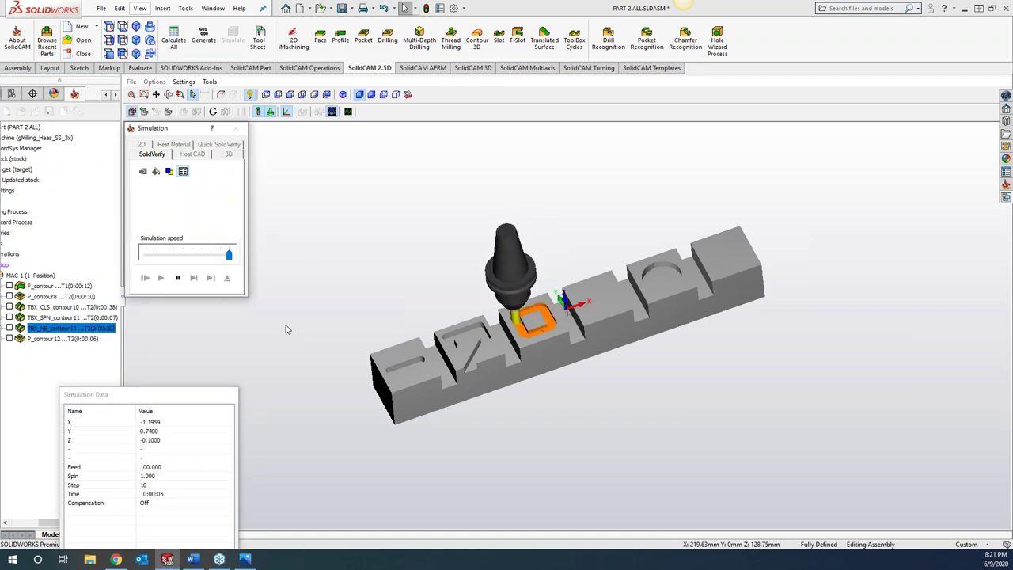
scroll(519, 320, up, 5)
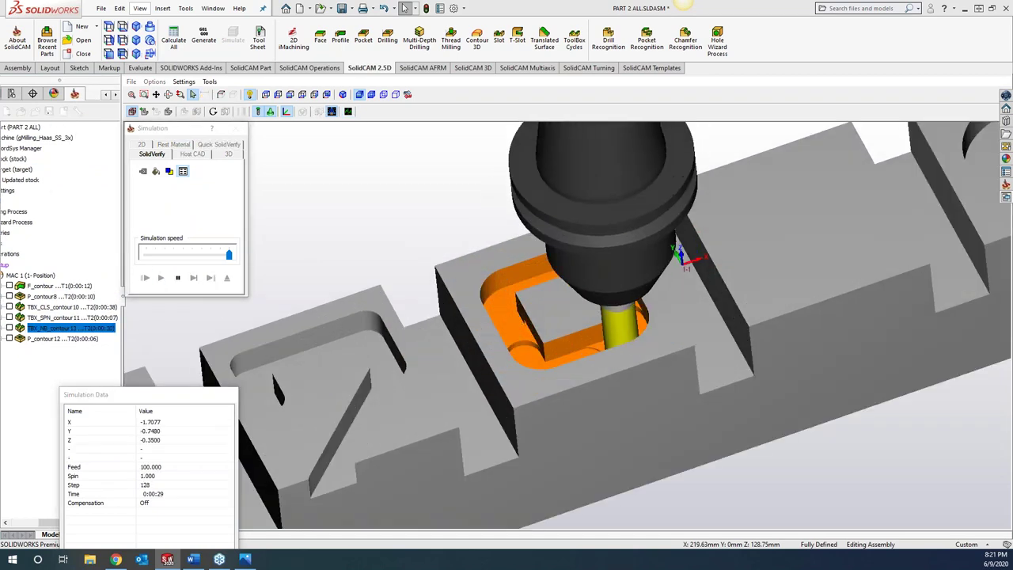
scroll(519, 320, up, 5)
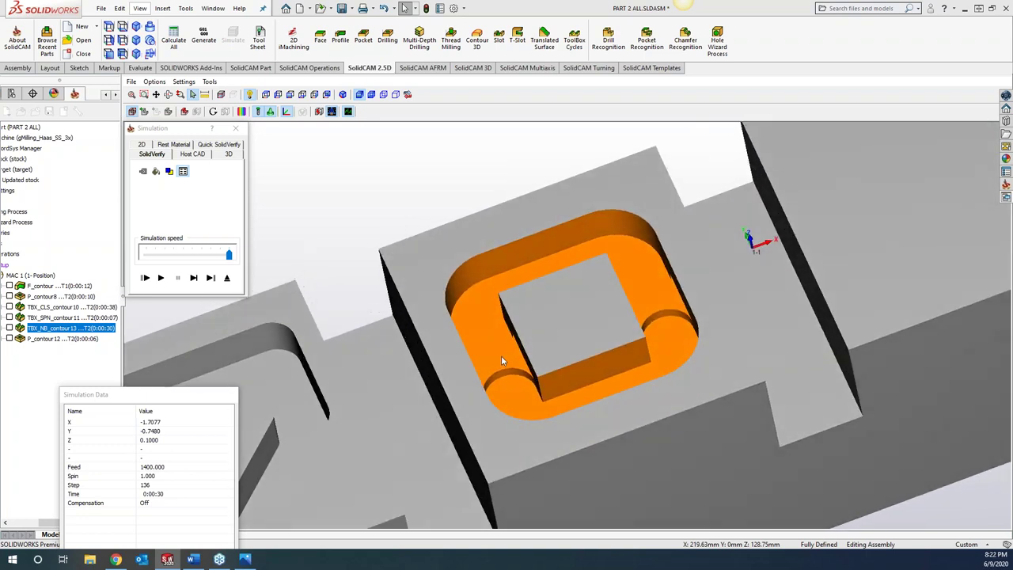
middle_drag(501, 361, 656, 293)
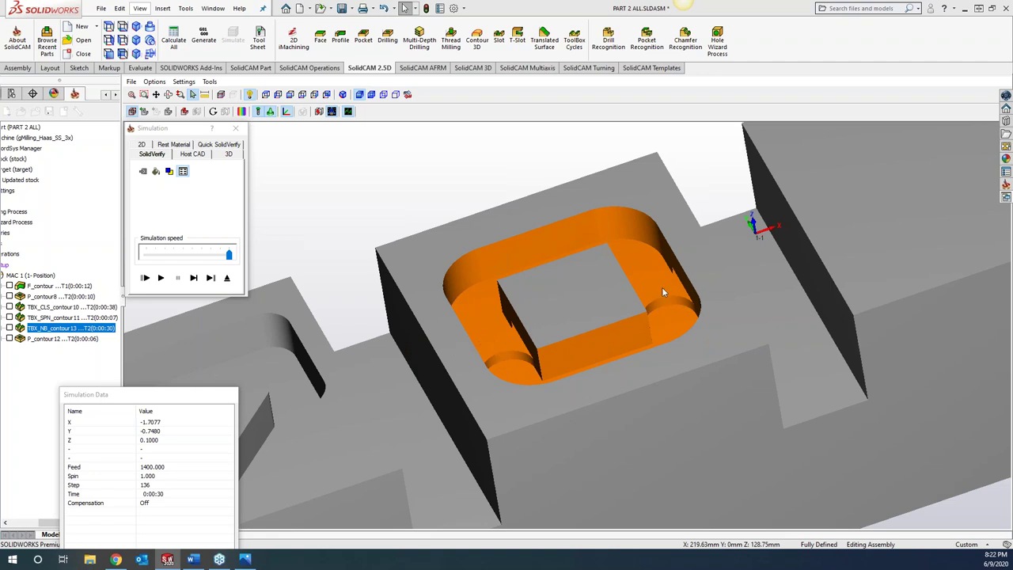
click(235, 128)
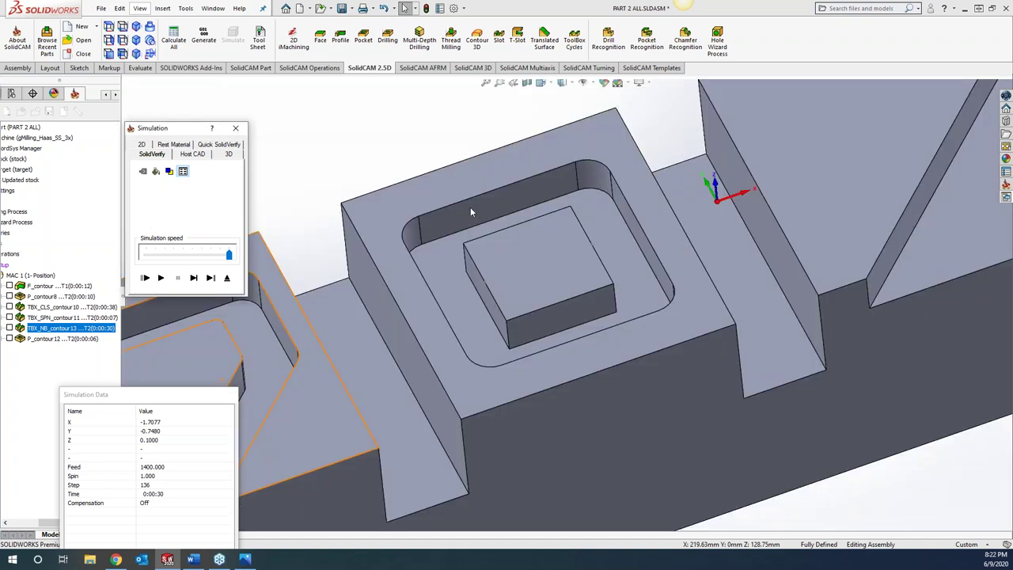
Step: Set the bridge thickness to 0.5, and save and calculate the operation
drag(238, 297, 173, 302)
text(.)
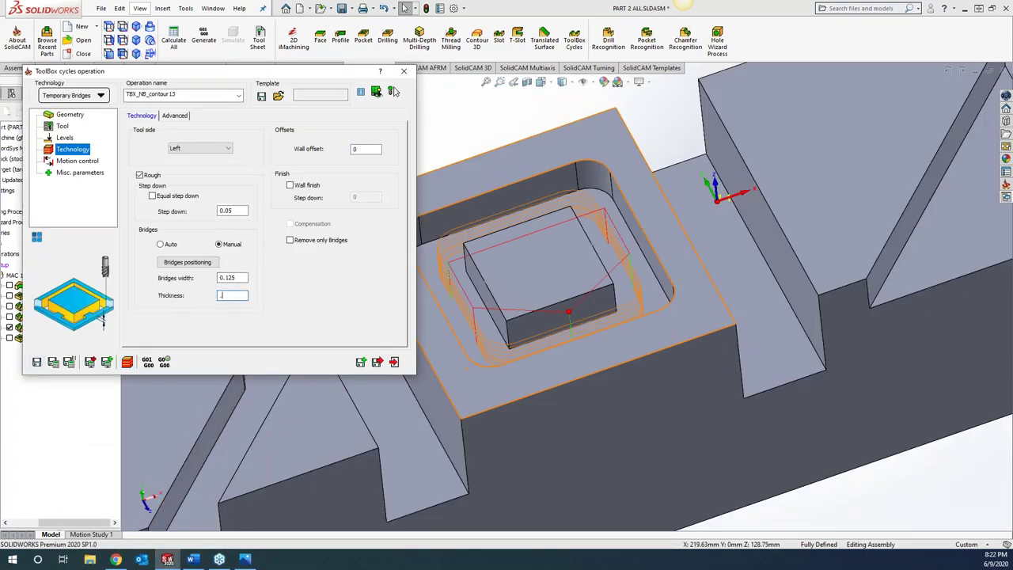
click(54, 362)
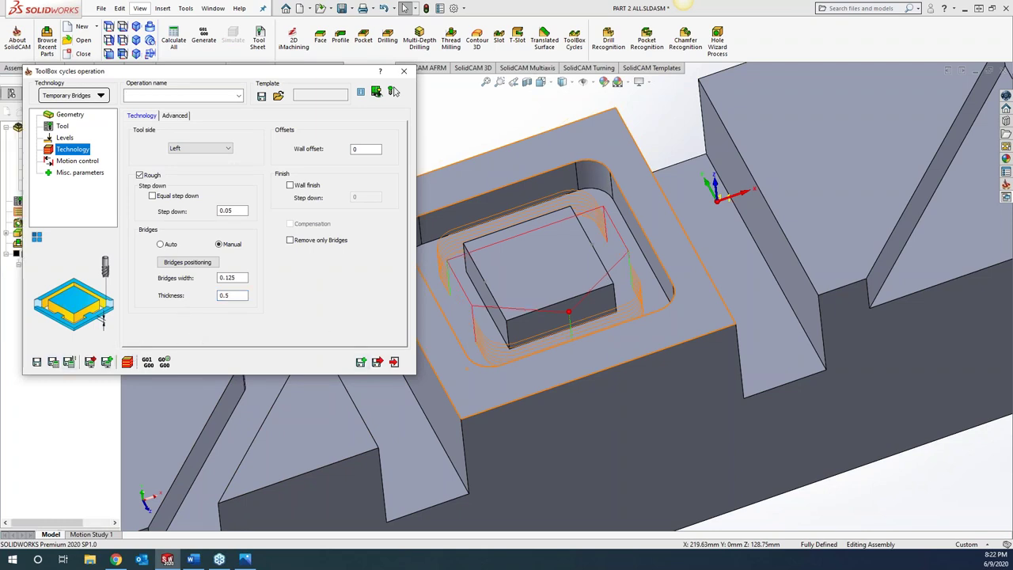
Step: Simulate the 0.5-thick bridges in SolidVerify, inspect the two bridges beside the island, and close the simulation
click(128, 361)
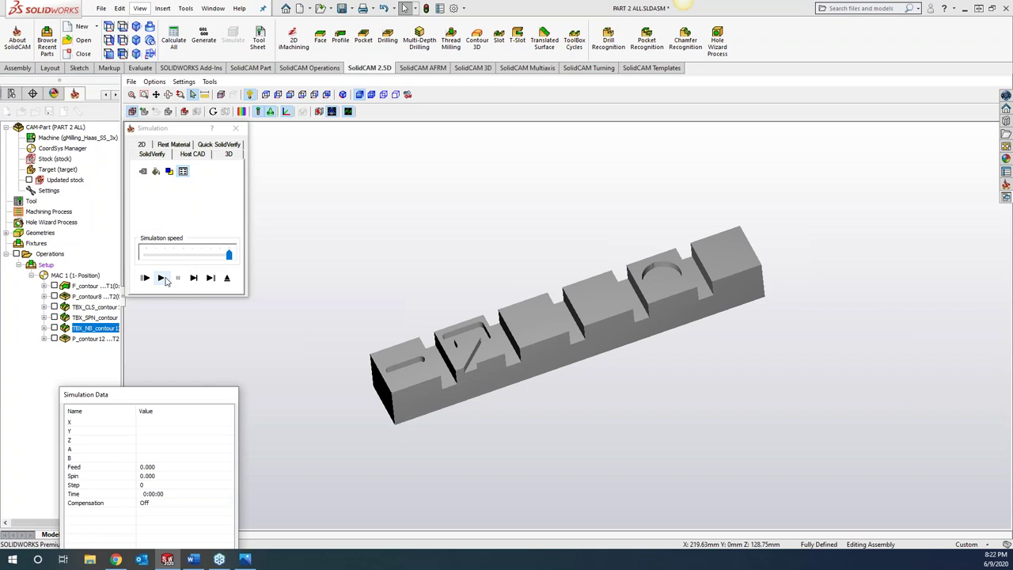
click(162, 279)
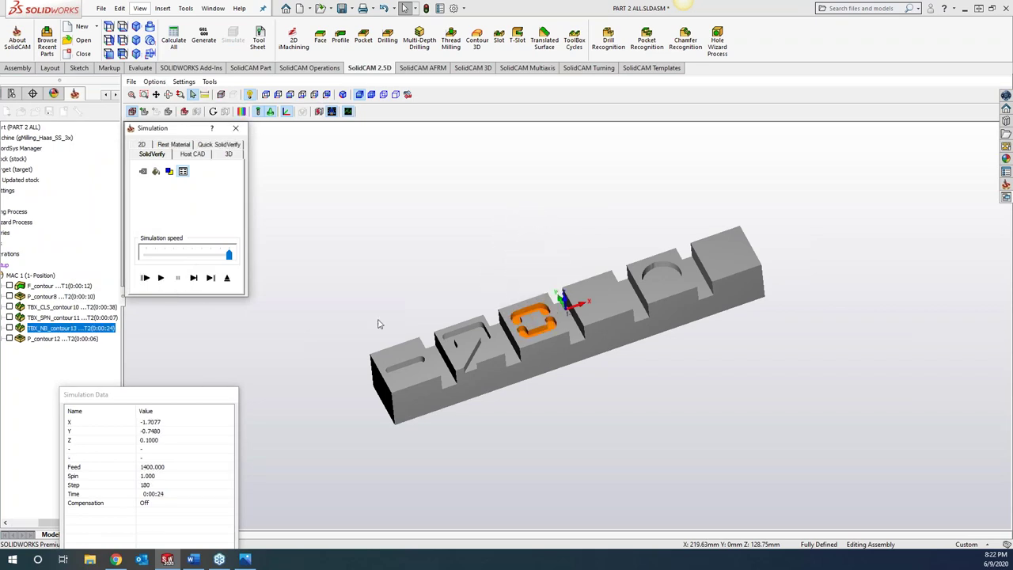
scroll(550, 353, up, 2)
scroll(513, 297, up, 4)
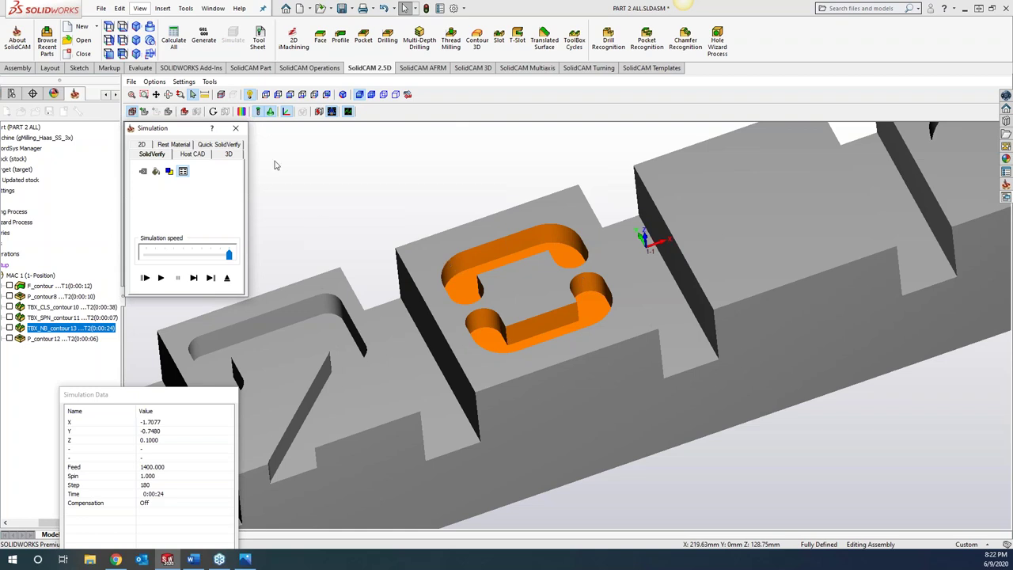
click(235, 127)
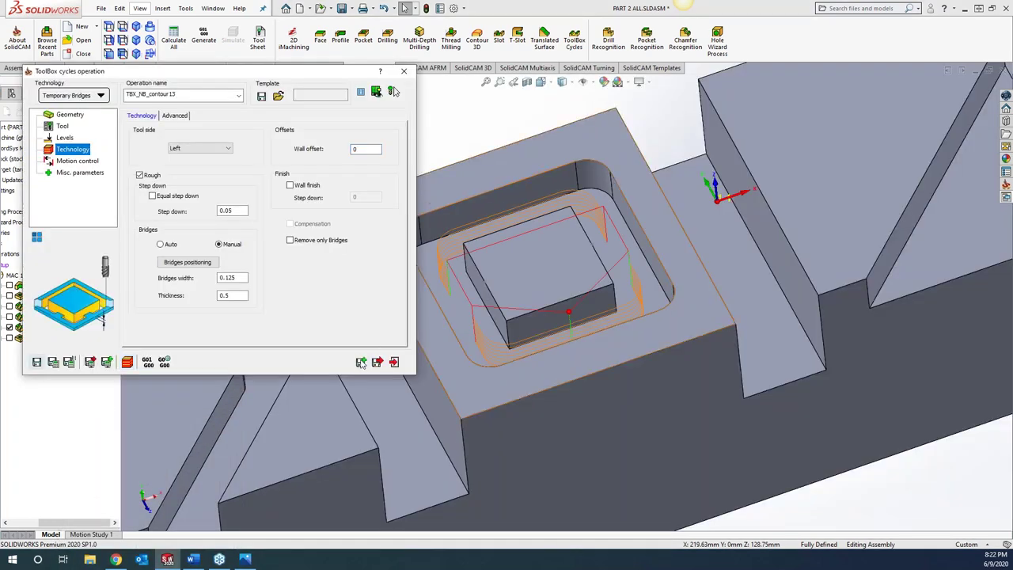
Step: Save and copy the bridges operation, enable Remove only Bridges in the copy, and save and calculate it
click(361, 361)
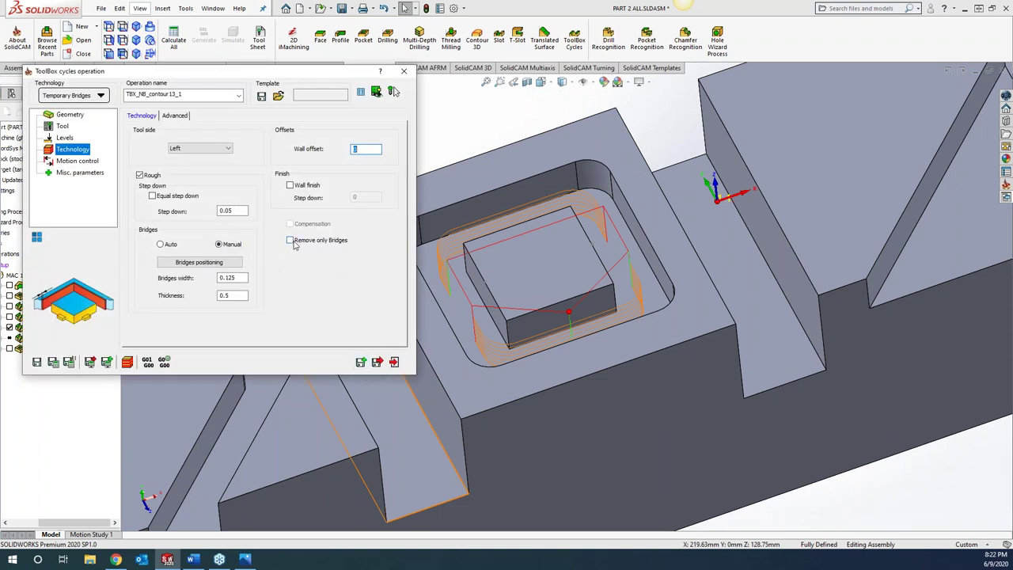
click(305, 245)
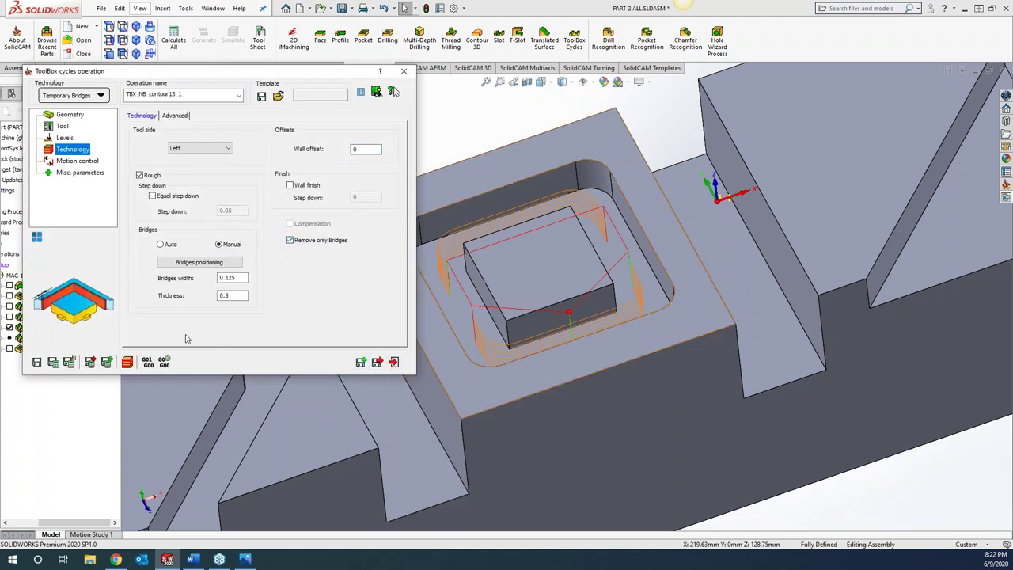
click(54, 363)
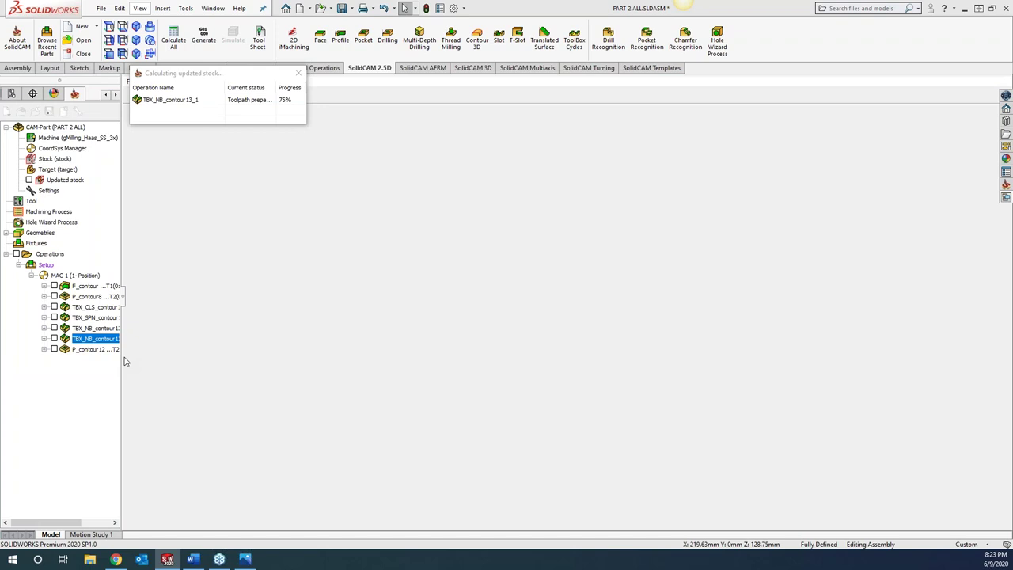
Step: Simulate the bridge removal in SolidVerify, replay it at a reduced simulation speed, and close the simulation
scroll(567, 298, up, 10)
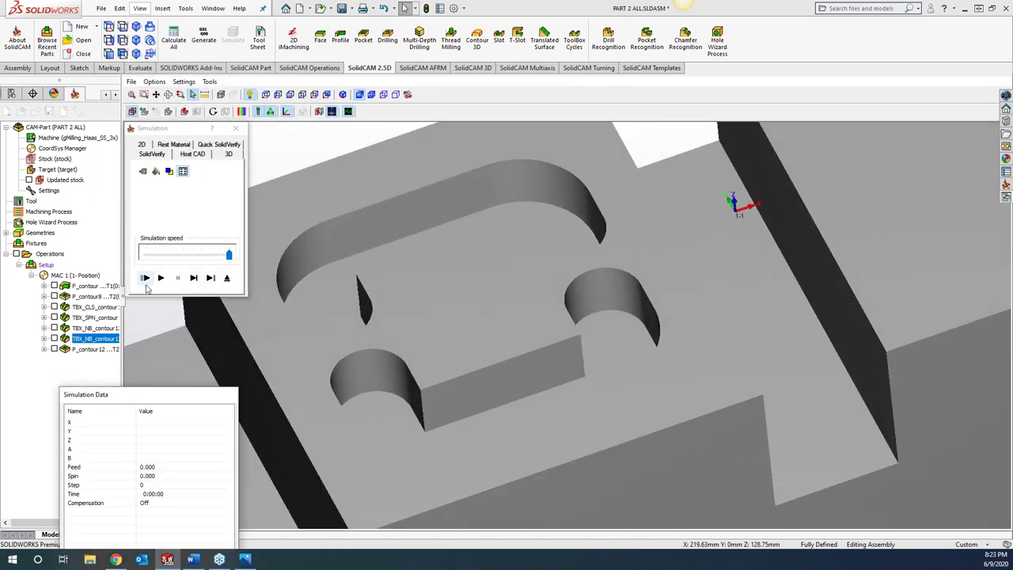
click(161, 279)
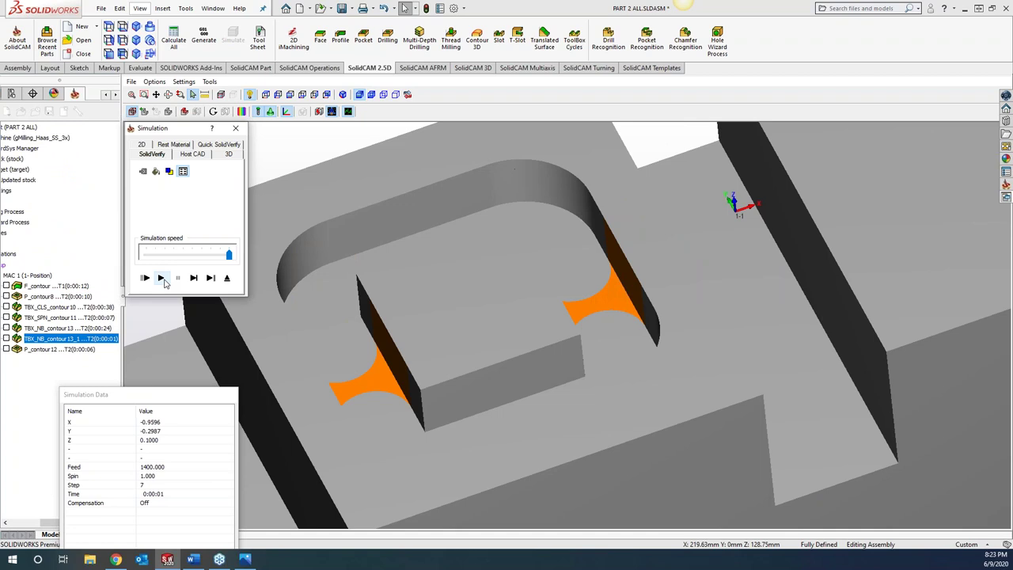
drag(228, 254, 154, 254)
click(161, 279)
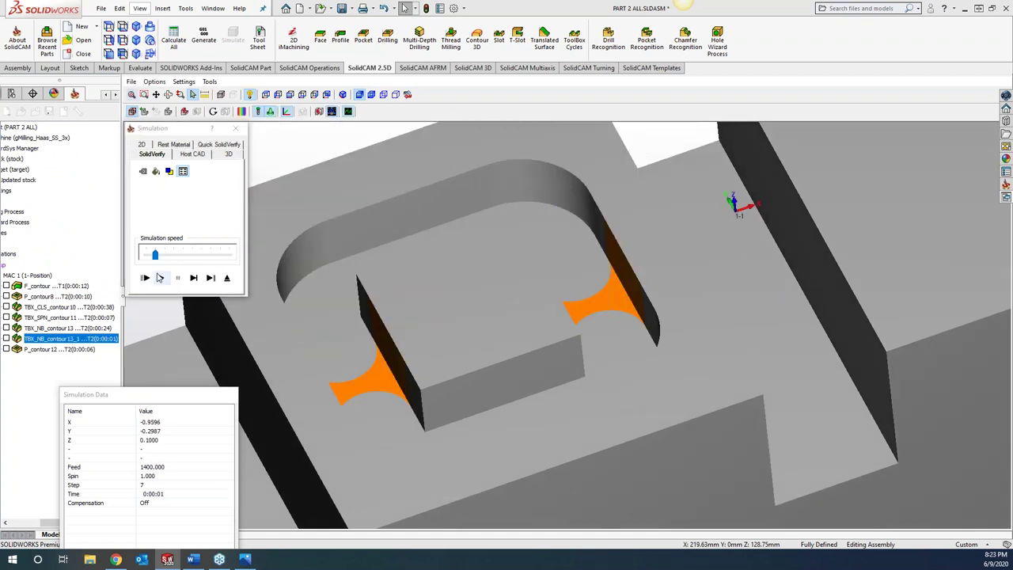
click(235, 128)
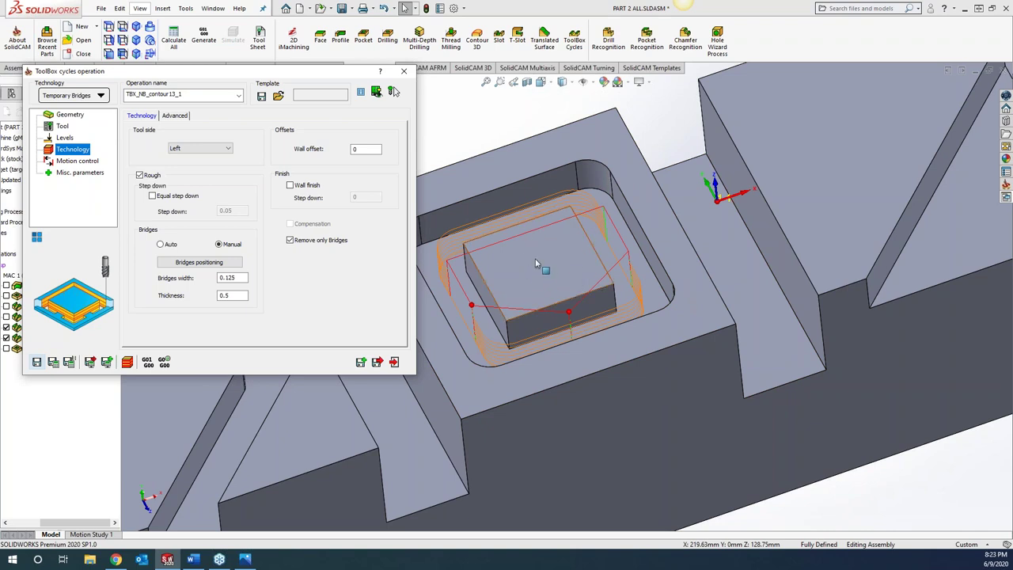
Step: Close the bridge removal operation and hide the toolpaths of both Temporary Bridges operations
click(405, 73)
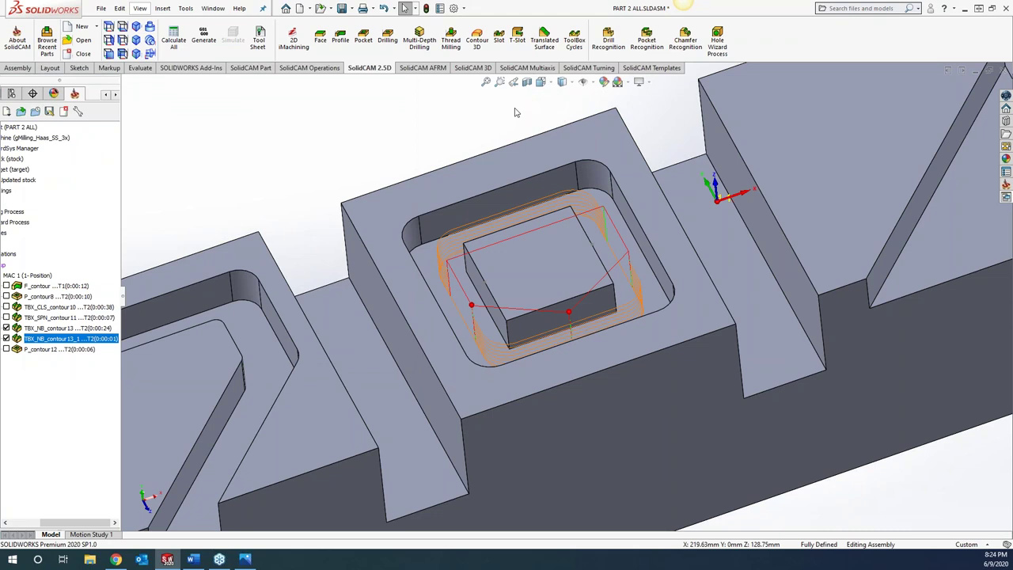
click(6, 328)
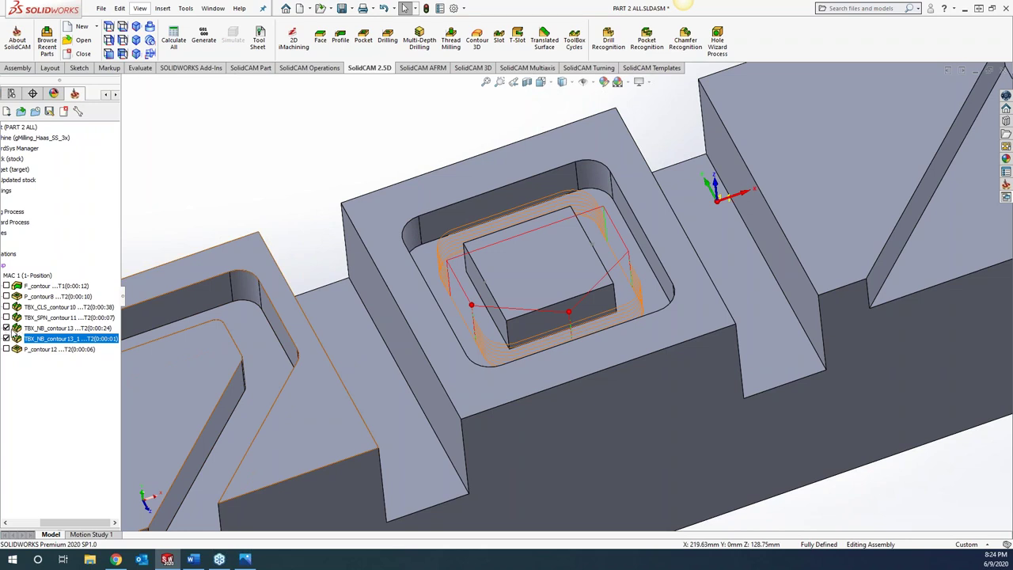
click(7, 327)
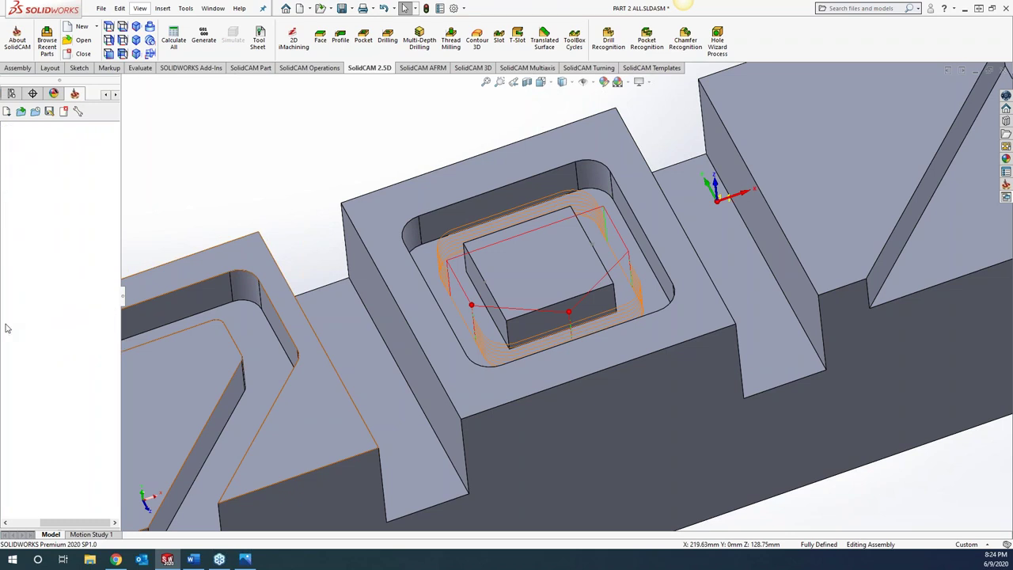
click(7, 339)
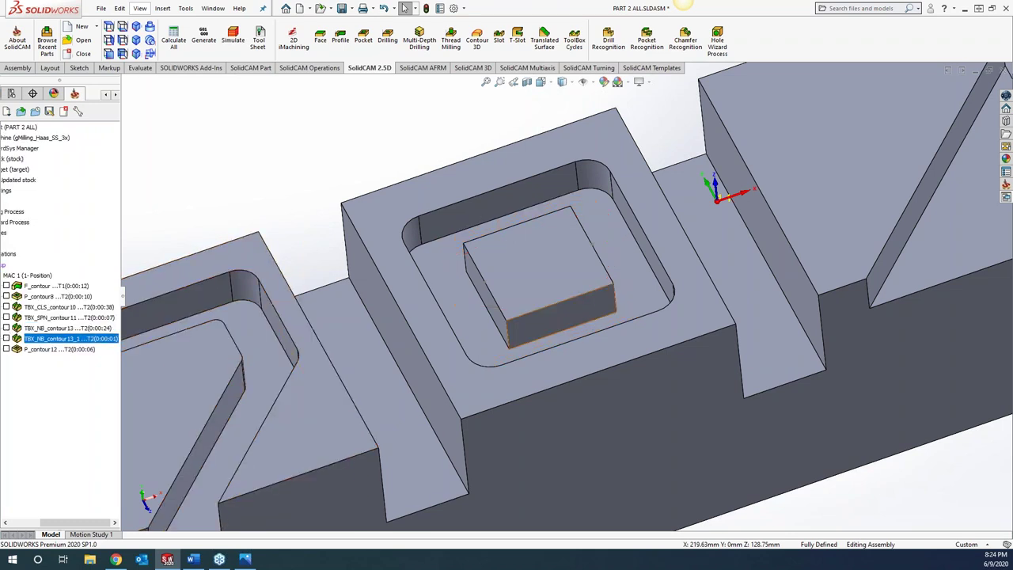
Step: Start a sketch on the square island's top face and trace three of its edges with line segments, leaving a gap in each edge
right_click(530, 272)
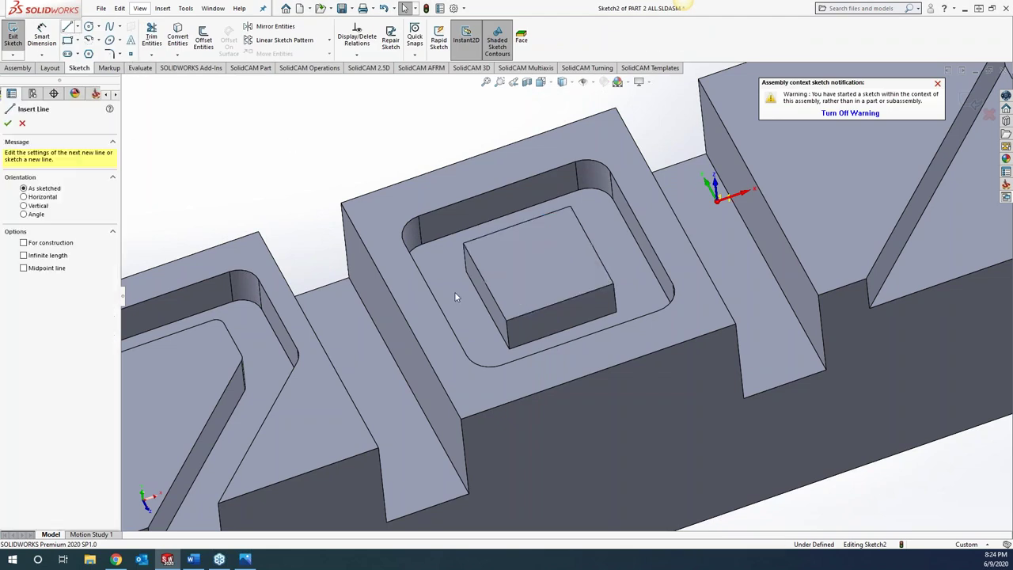
click(465, 246)
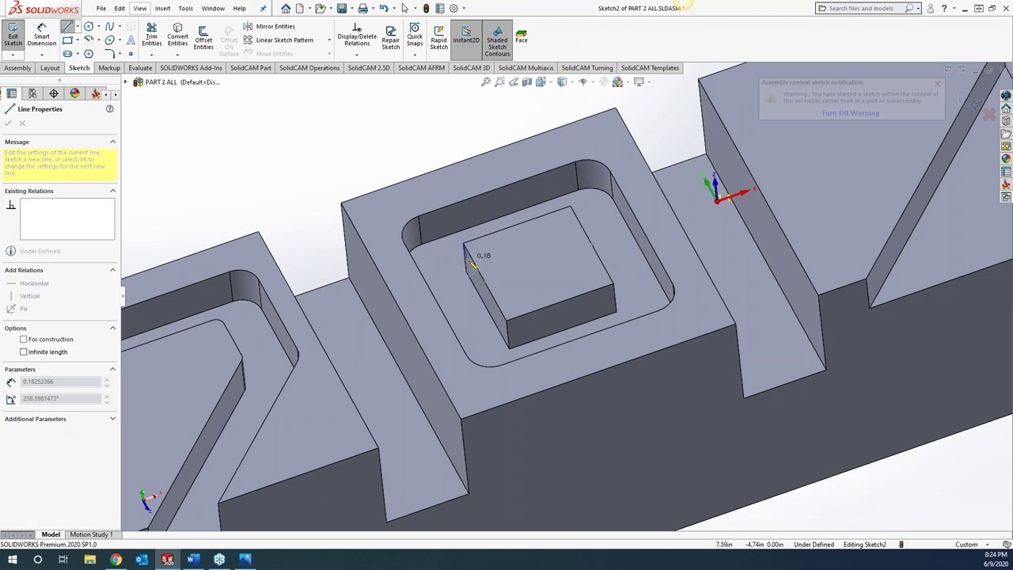
key(Escape)
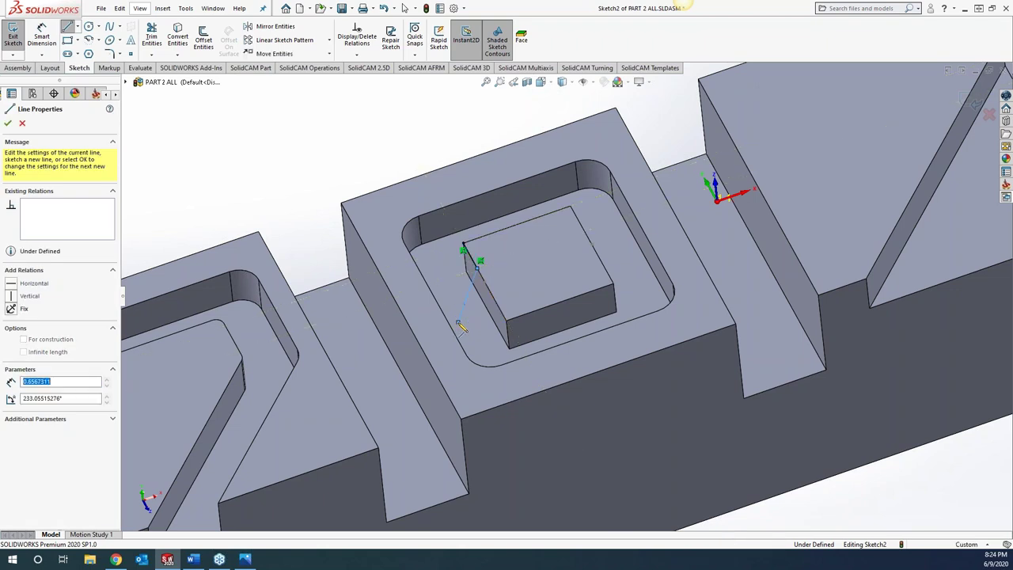
click(499, 306)
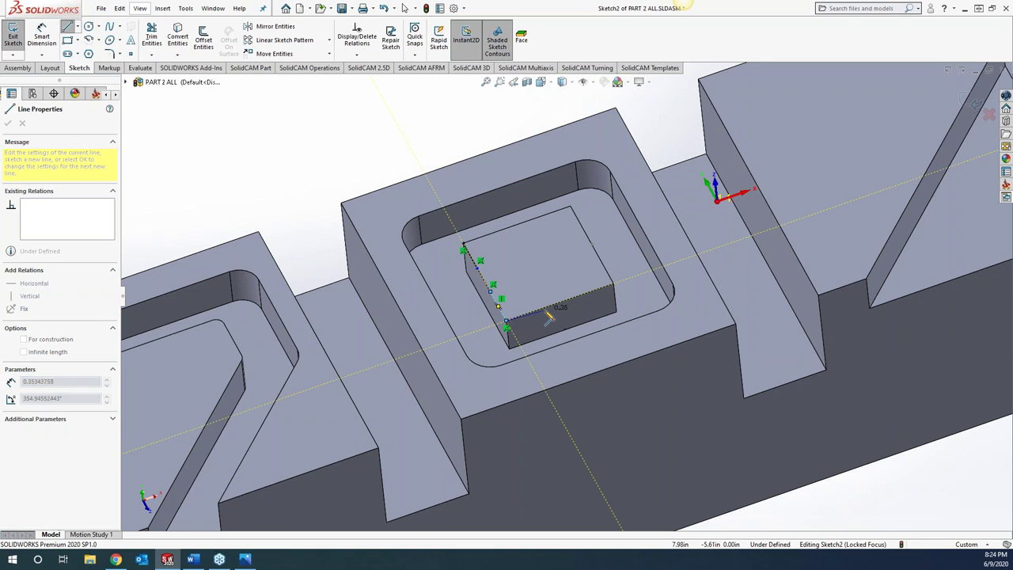
key(Escape)
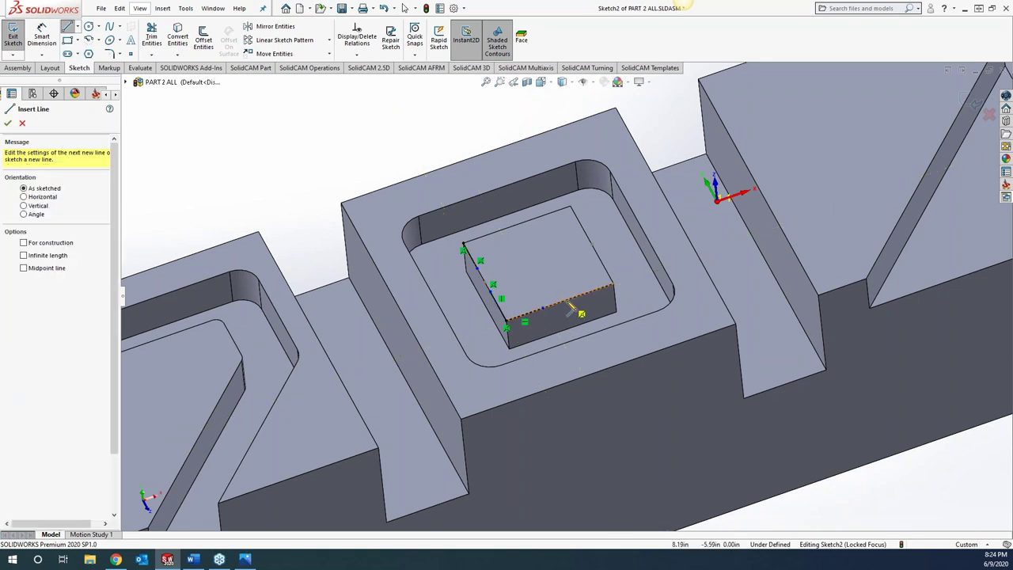
click(562, 304)
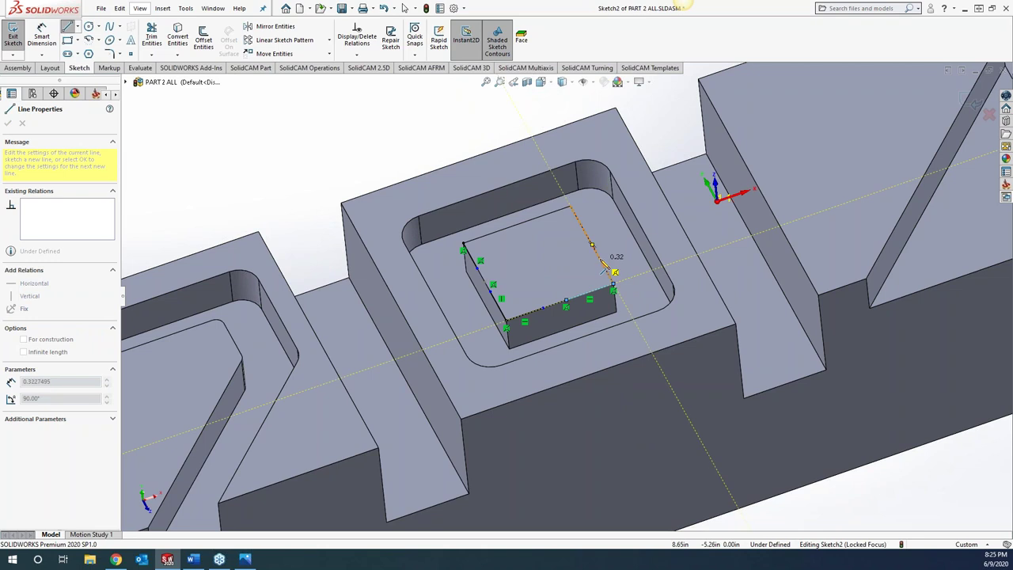
double_click(601, 257)
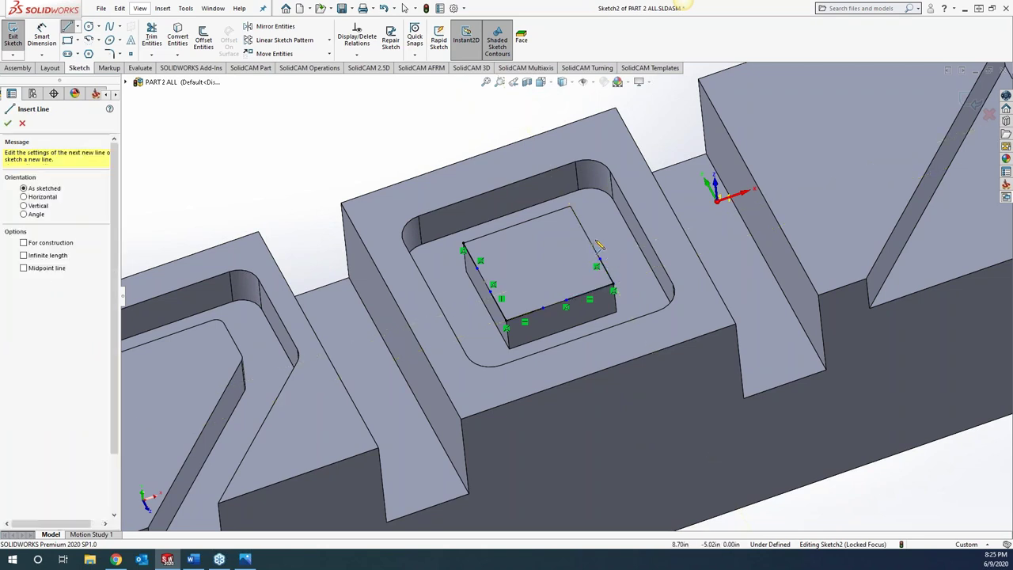
Step: Complete the gapped outline through the back corner and along the island's back edge to the starting corner, and exit the sketch
click(571, 209)
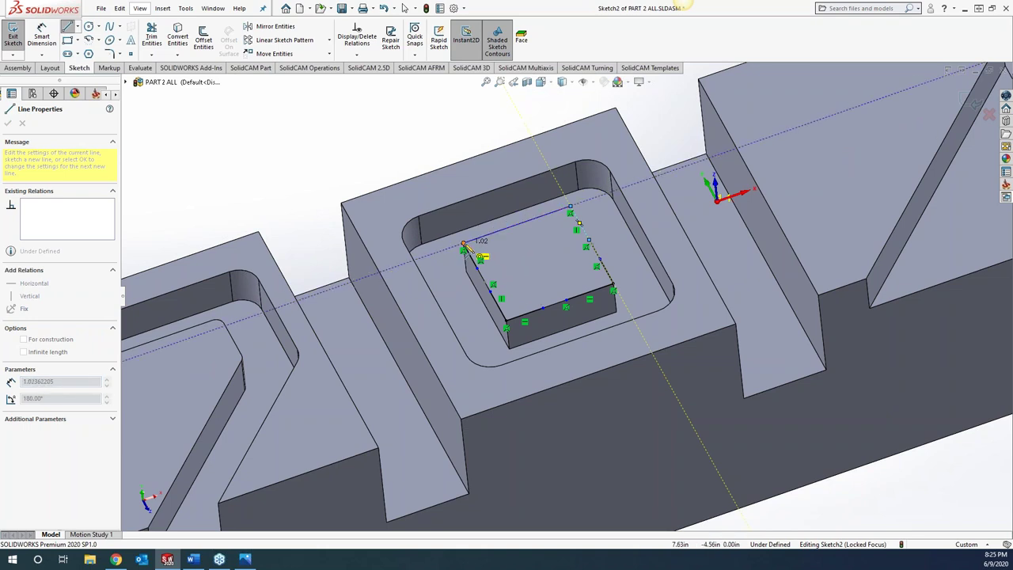
click(463, 243)
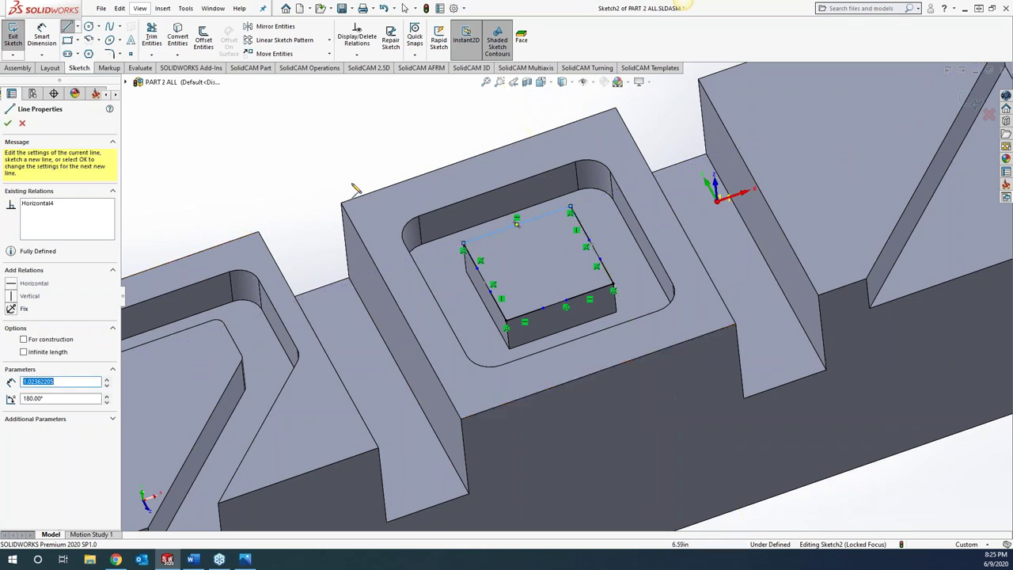
double_click(485, 272)
click(22, 123)
key(d)
click(443, 222)
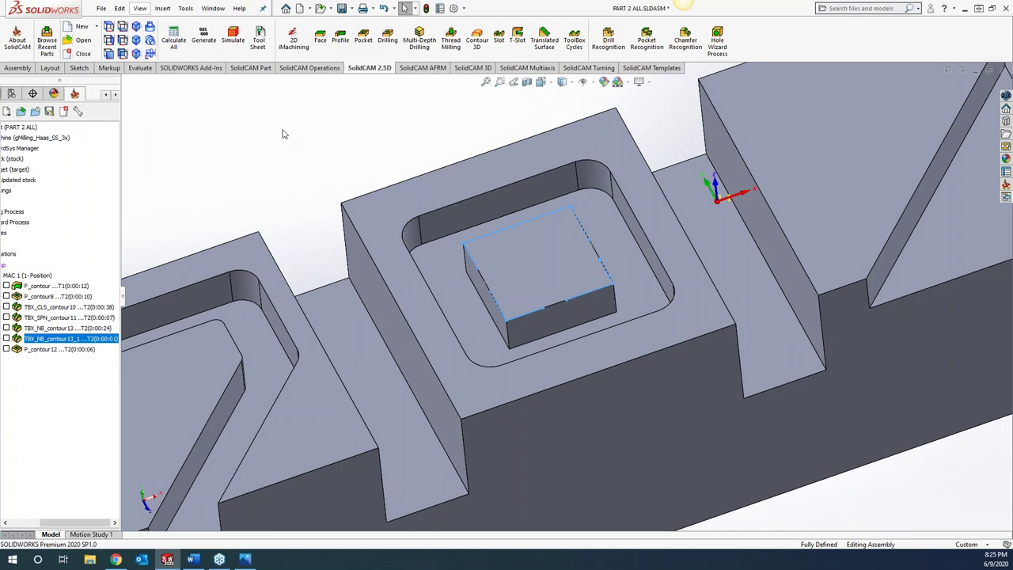
key(Left)
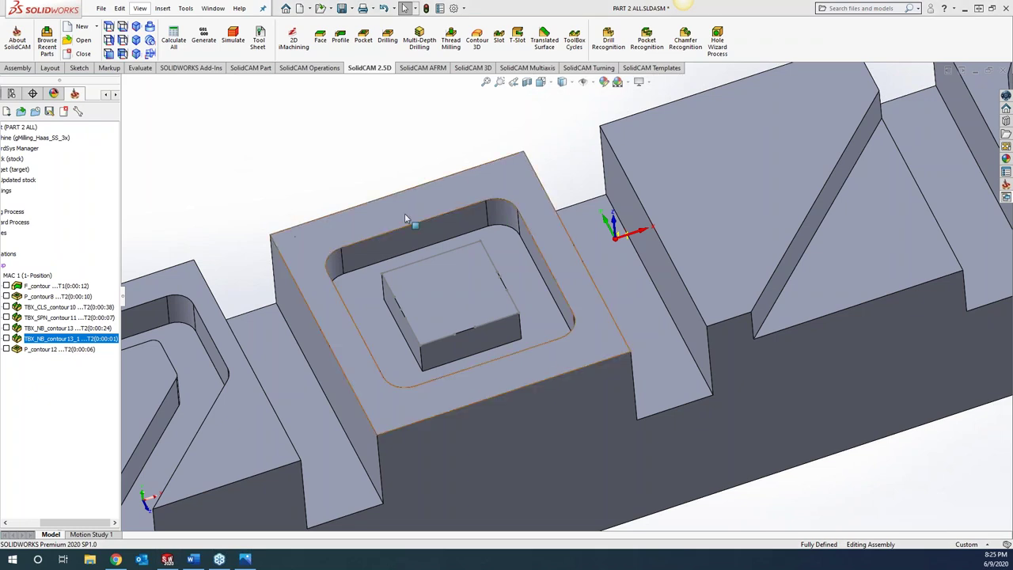
Step: Add a ToolBox Simple Corner operation and define its geometry as a chain along the bottom edge of the diagonal wall
middle_drag(301, 174, 328, 235)
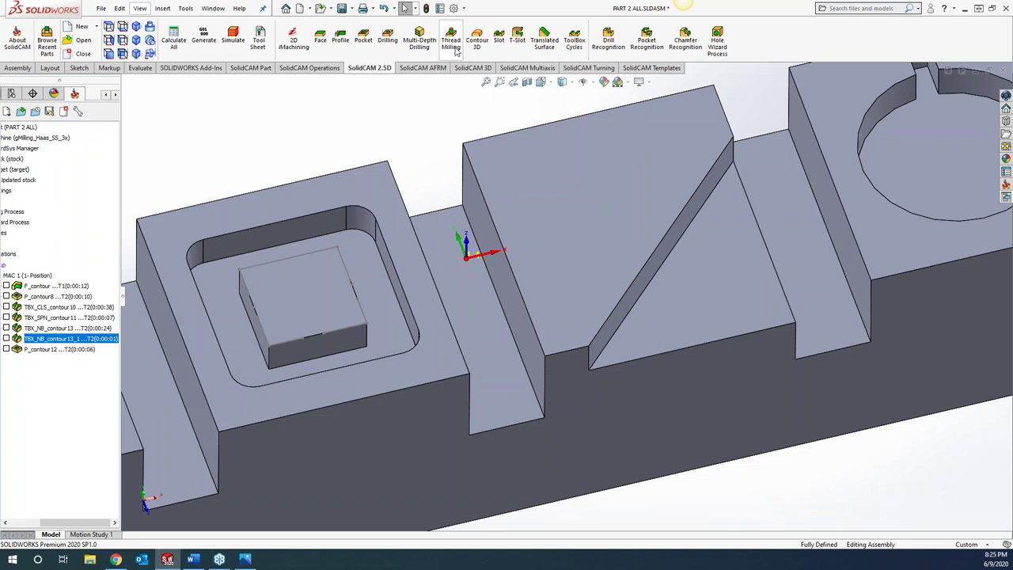
click(578, 43)
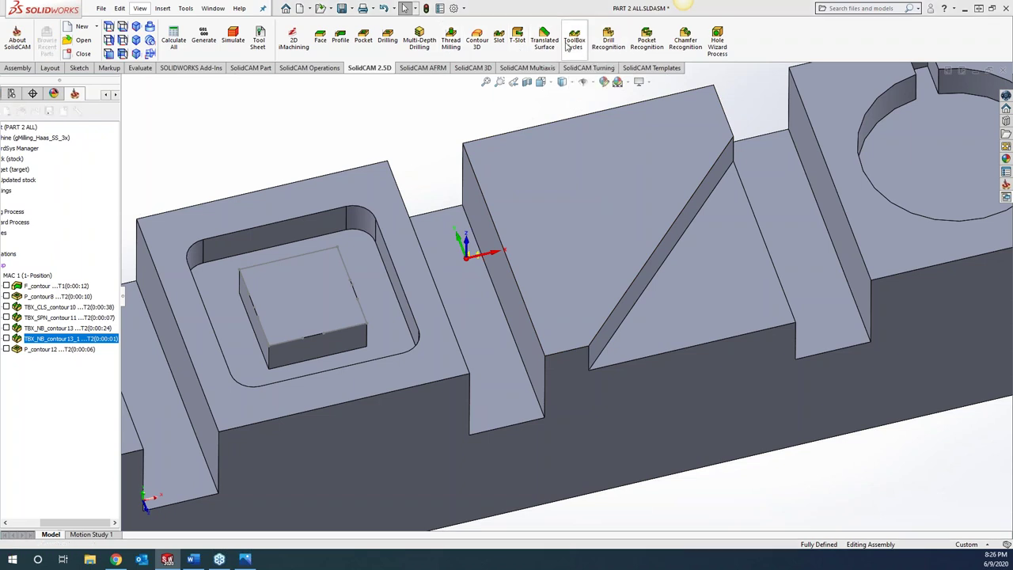
click(99, 96)
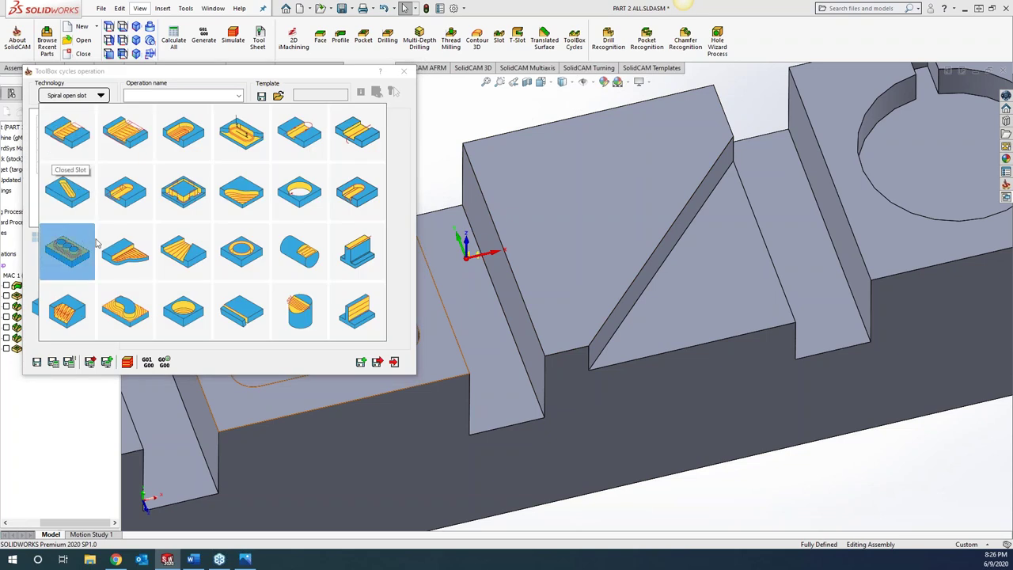
click(243, 199)
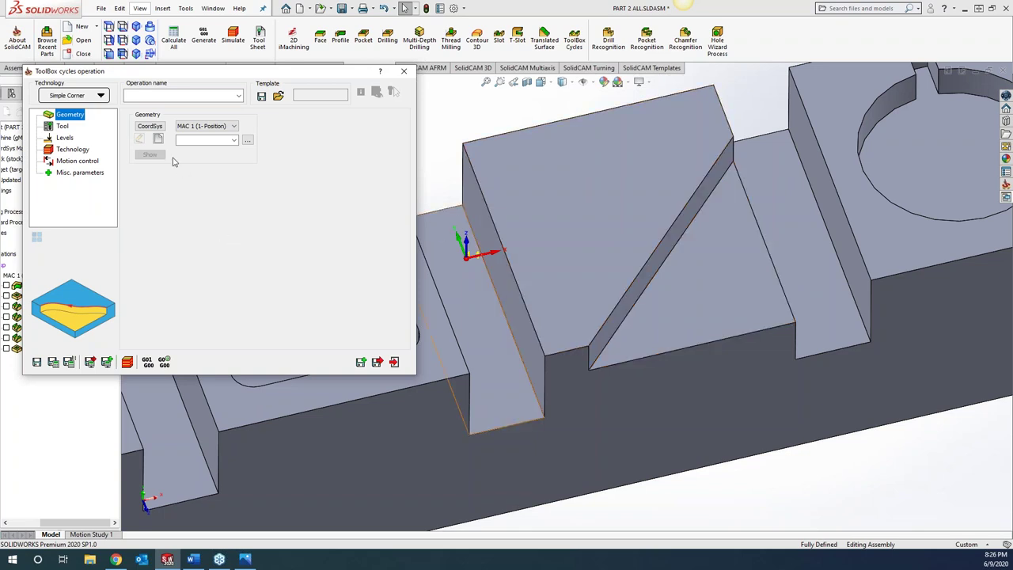
click(158, 138)
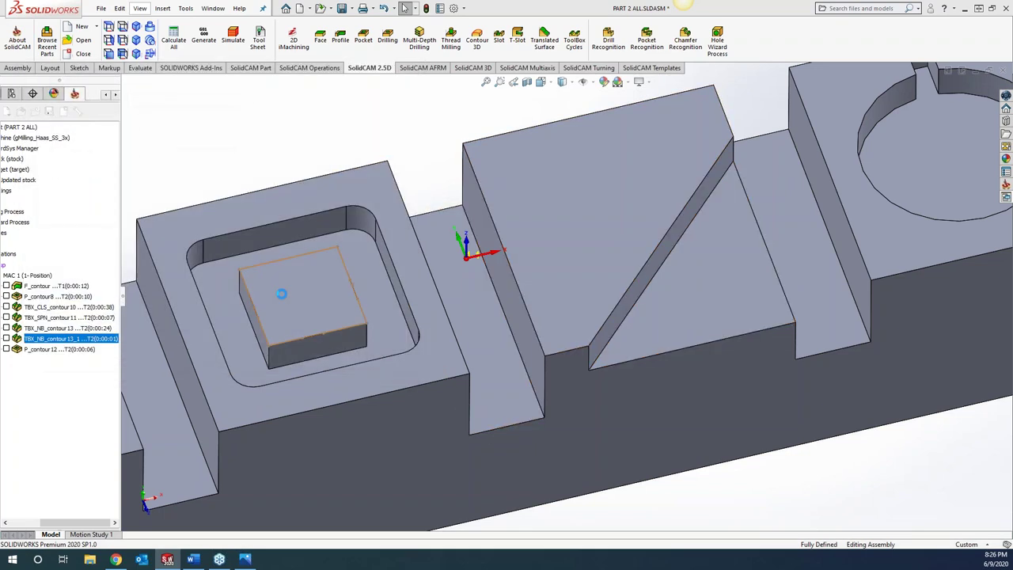
click(720, 266)
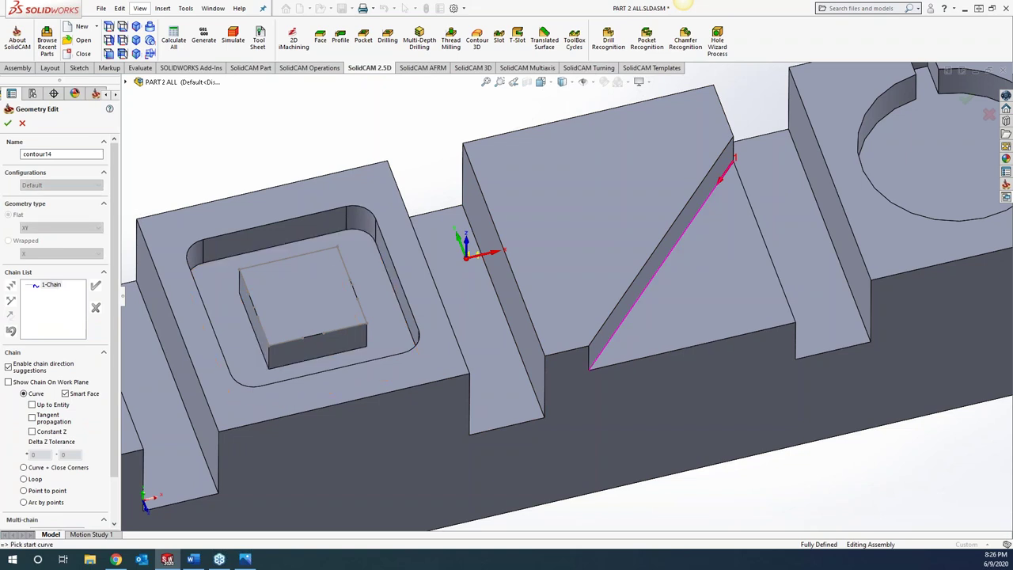
click(7, 123)
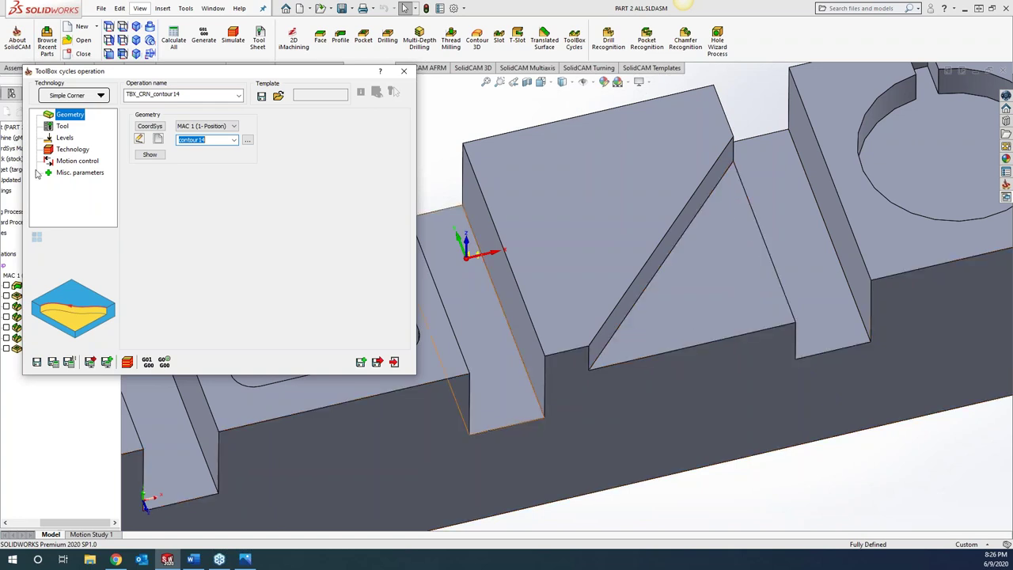
Step: Assign tool 2 from the tool table to the Simple Corner operation
click(63, 126)
click(204, 279)
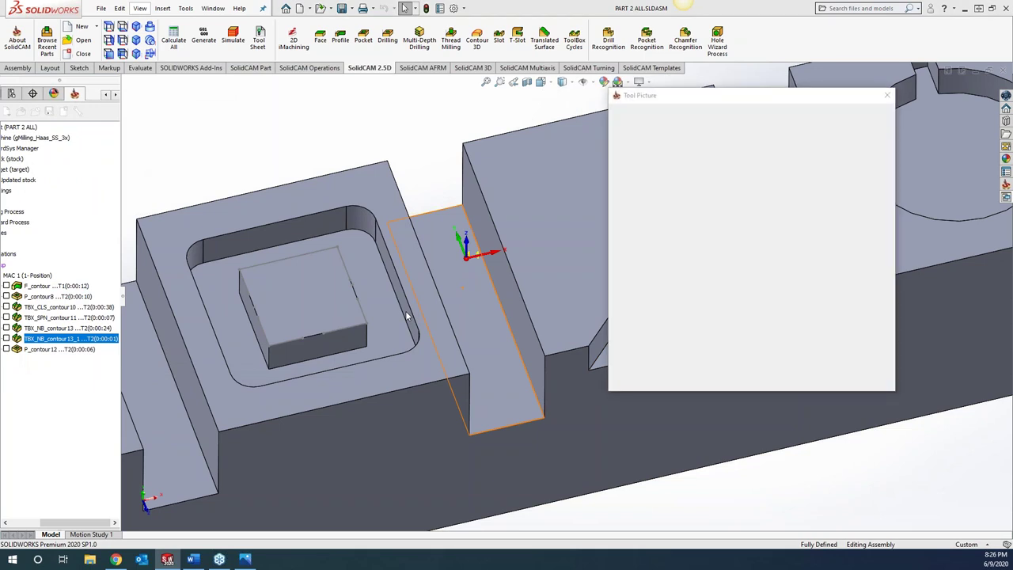
click(71, 140)
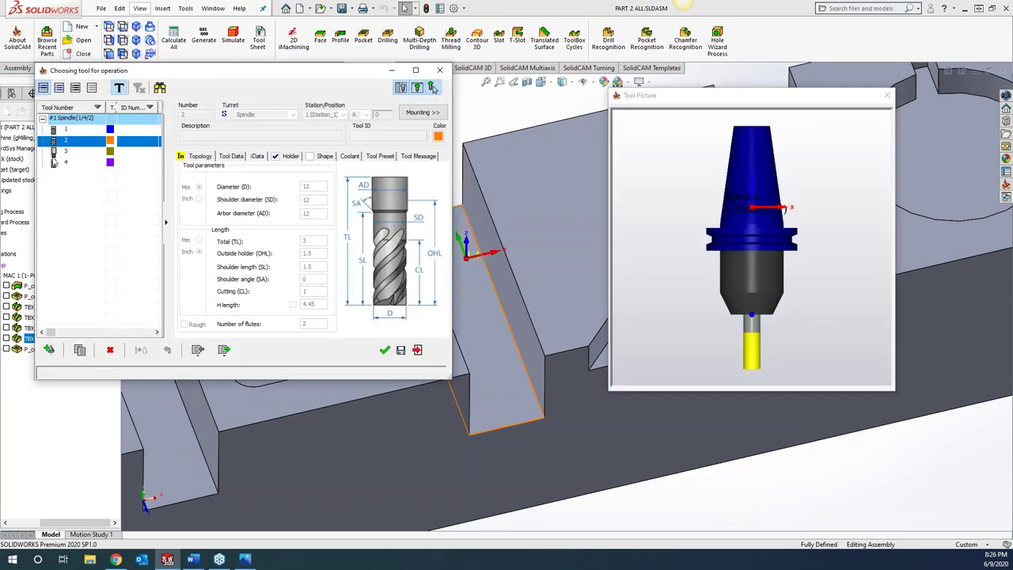
click(385, 351)
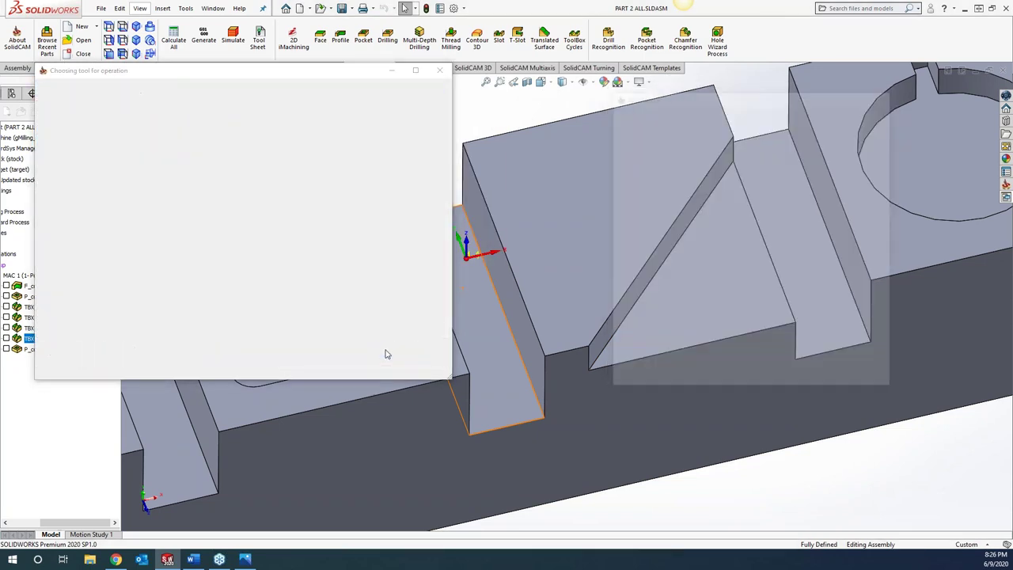
Step: Define the milling depth from the triangular floor and the upper level from the top face beside the diagonal wall
click(65, 138)
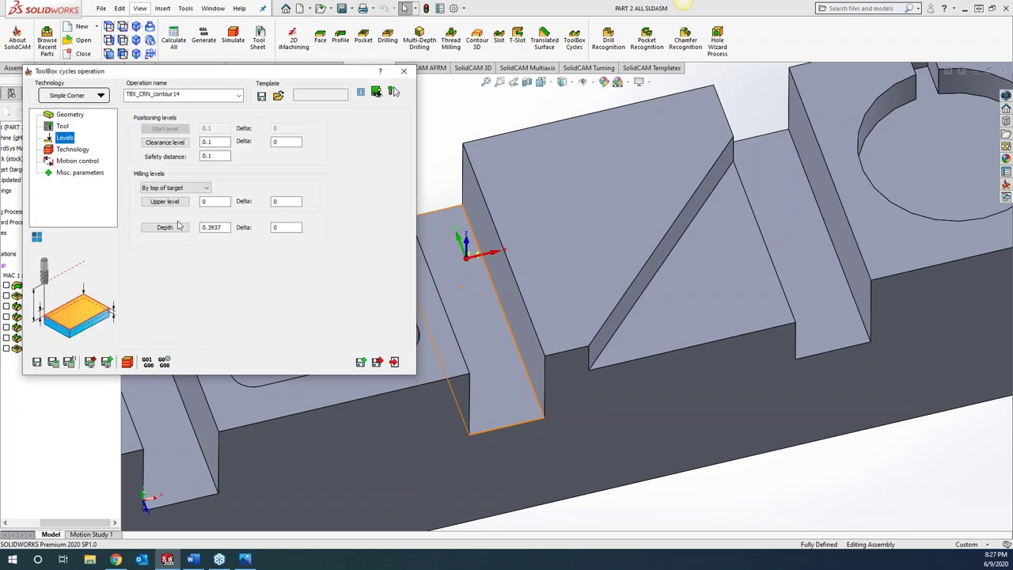
click(164, 227)
click(647, 321)
click(165, 202)
click(553, 229)
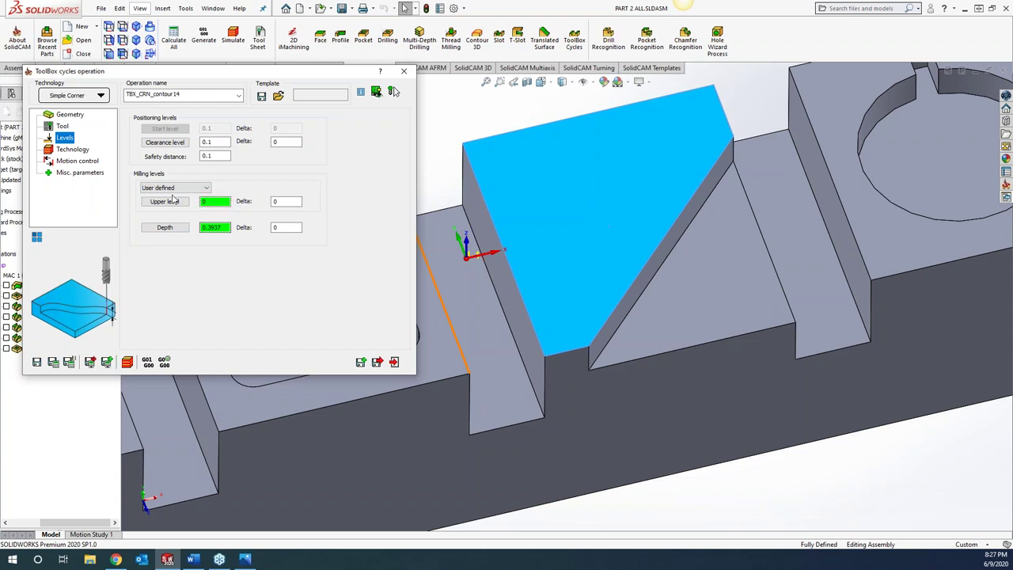
Step: Set the step over to 0.1 with Zigzag linking and sorting by Slices, and save and calculate the corner operation
click(71, 150)
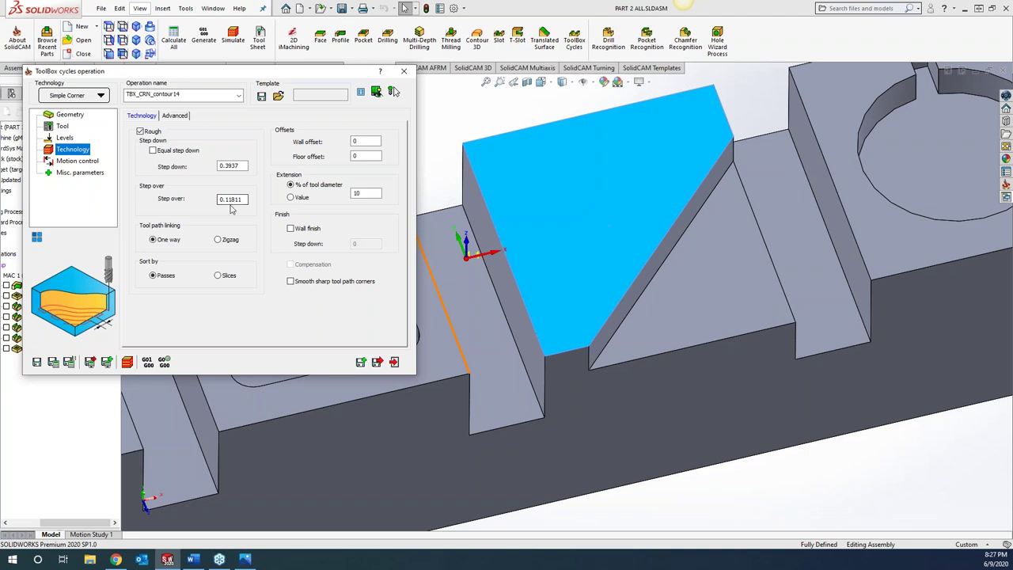
drag(229, 198, 274, 190)
text(0.1)
click(218, 240)
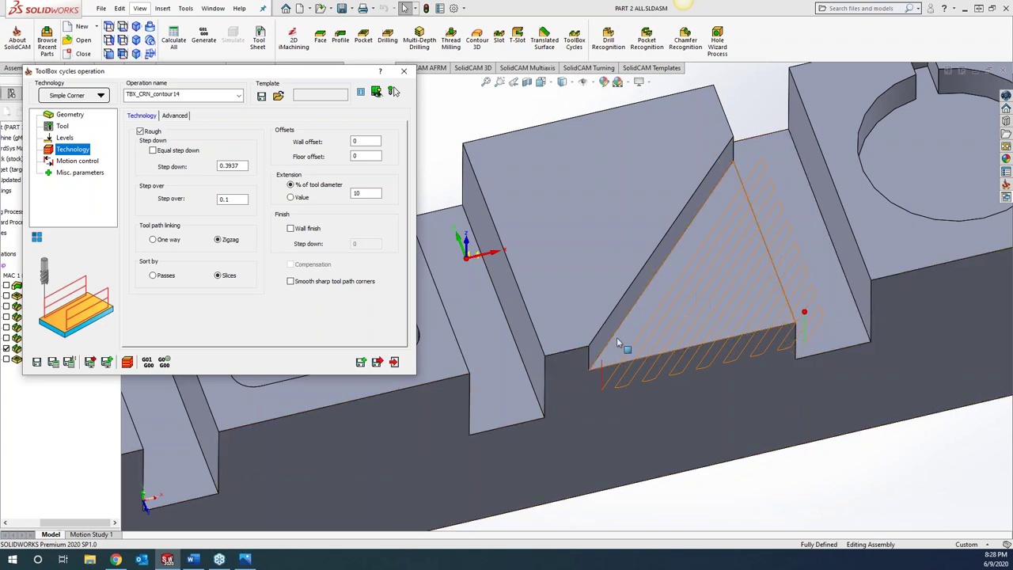
Step: Examine the corner toolpath from above and at an angle, checking its extension past the triangular pocket's open edges
click(612, 198)
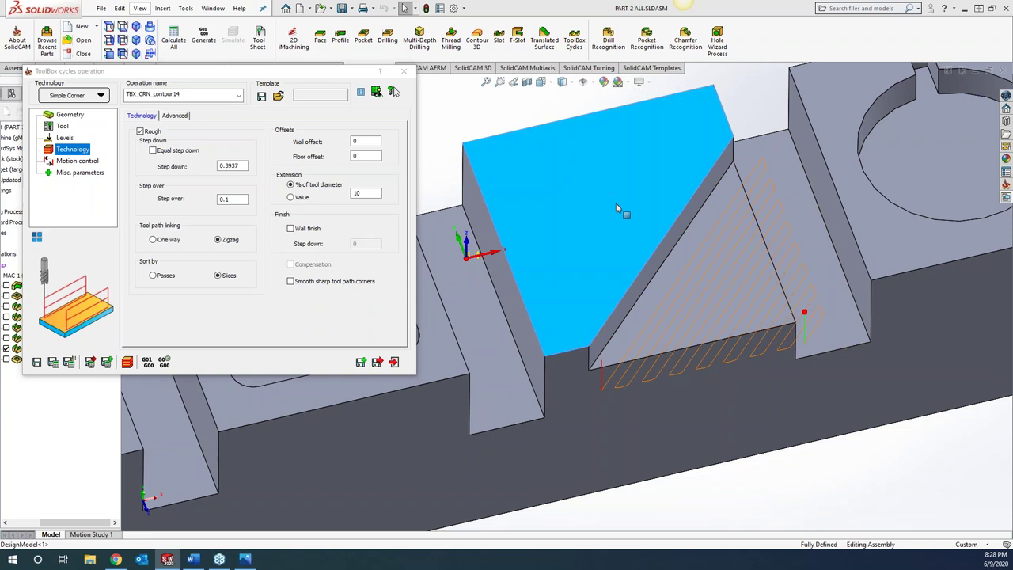
key(space)
key(ctrl+8)
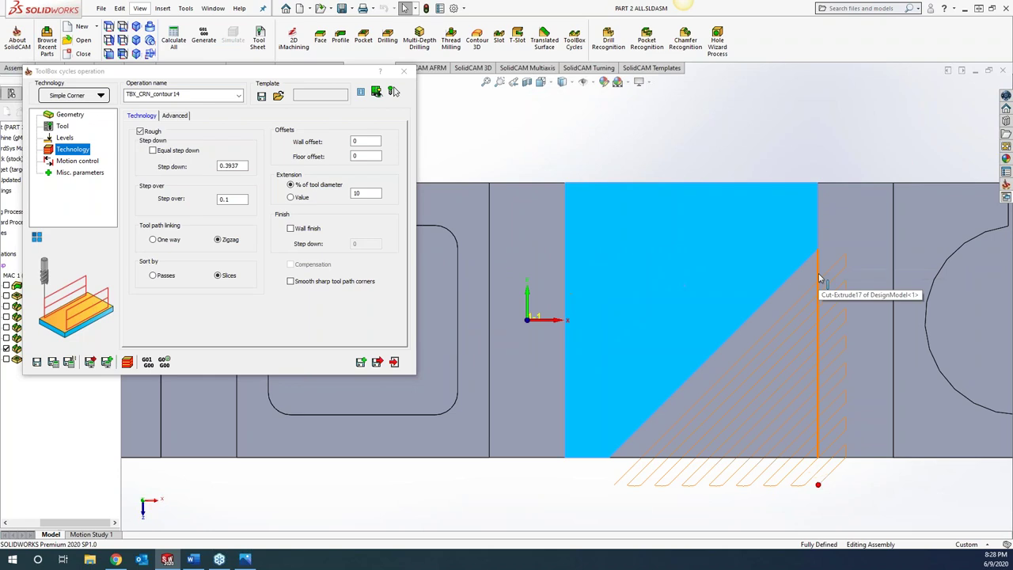
click(365, 193)
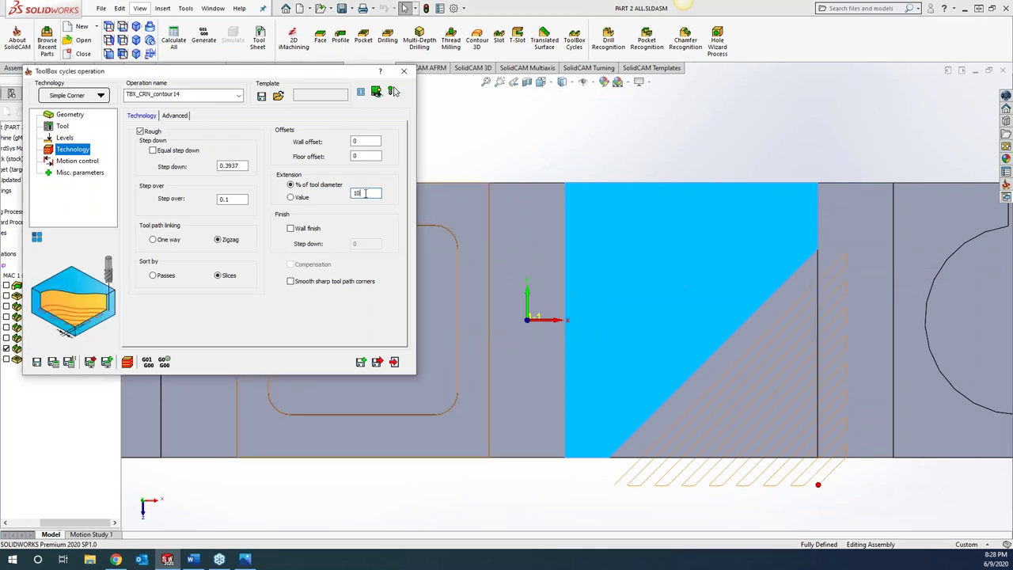
mouse_move(227, 276)
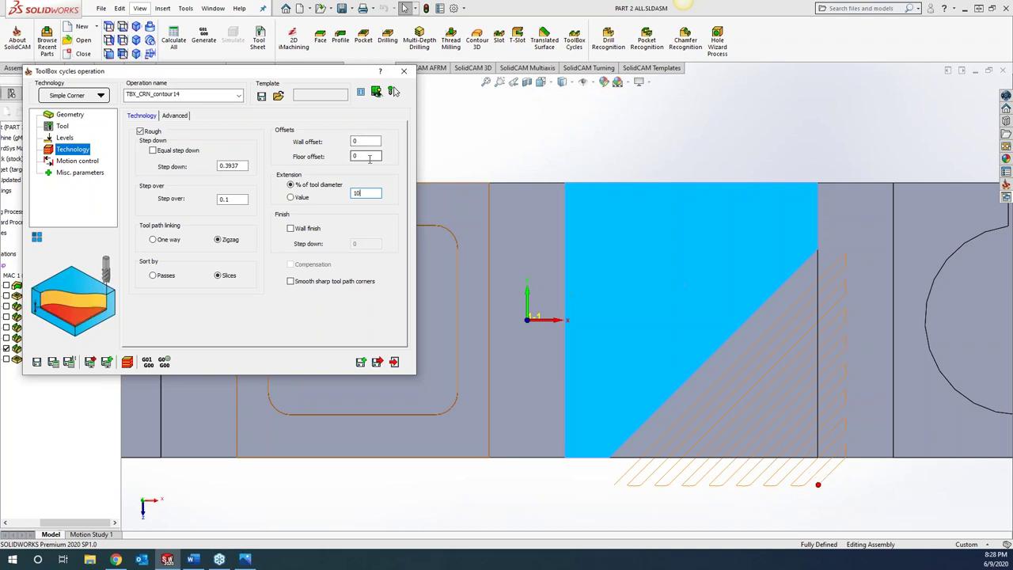
middle_drag(539, 154, 700, 433)
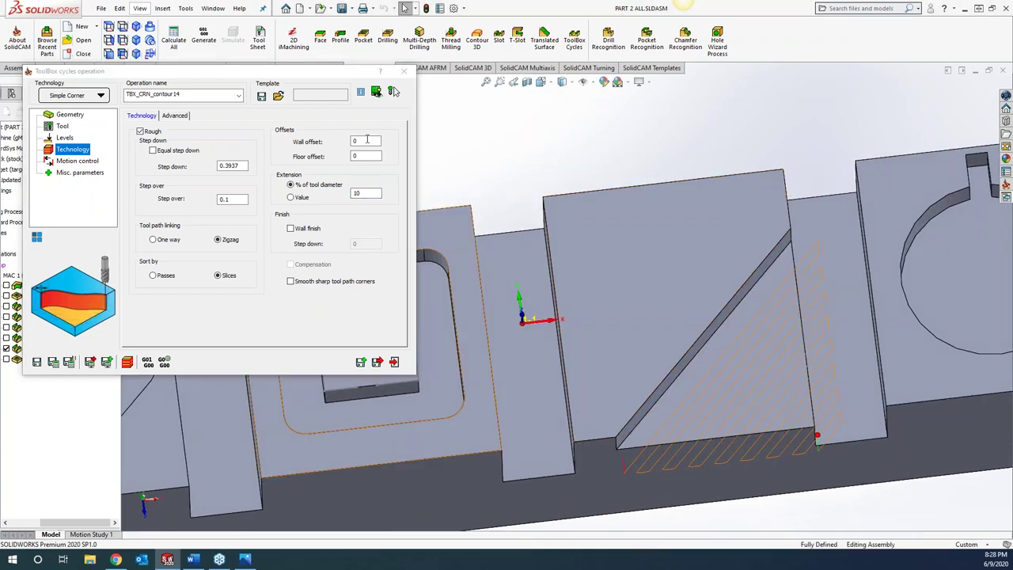
Step: Set the wall offset to 0.005 with no floor offset, and save and calculate the corner operation
click(366, 140)
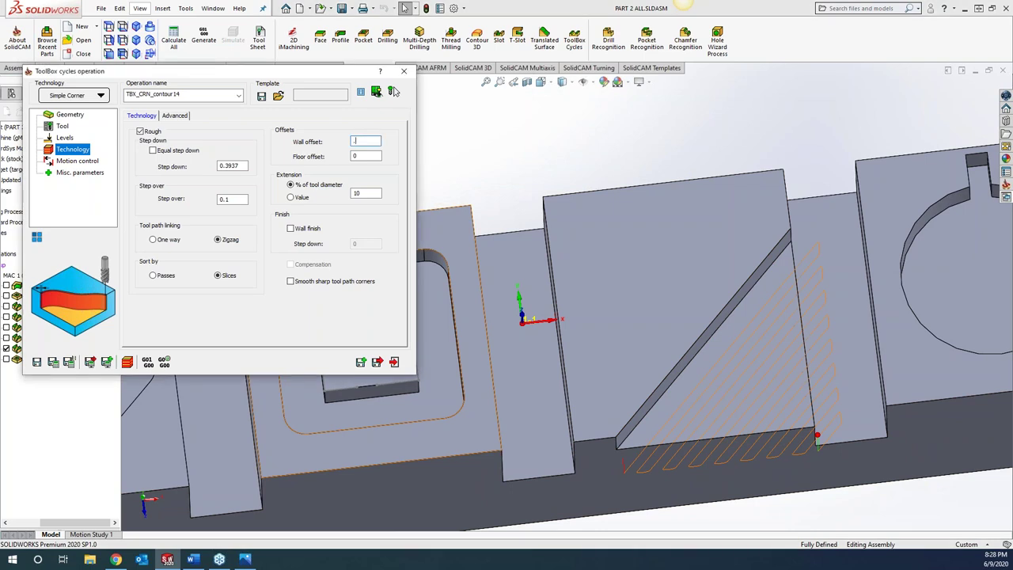
key(ctrl+a)
text(0.005)
click(349, 159)
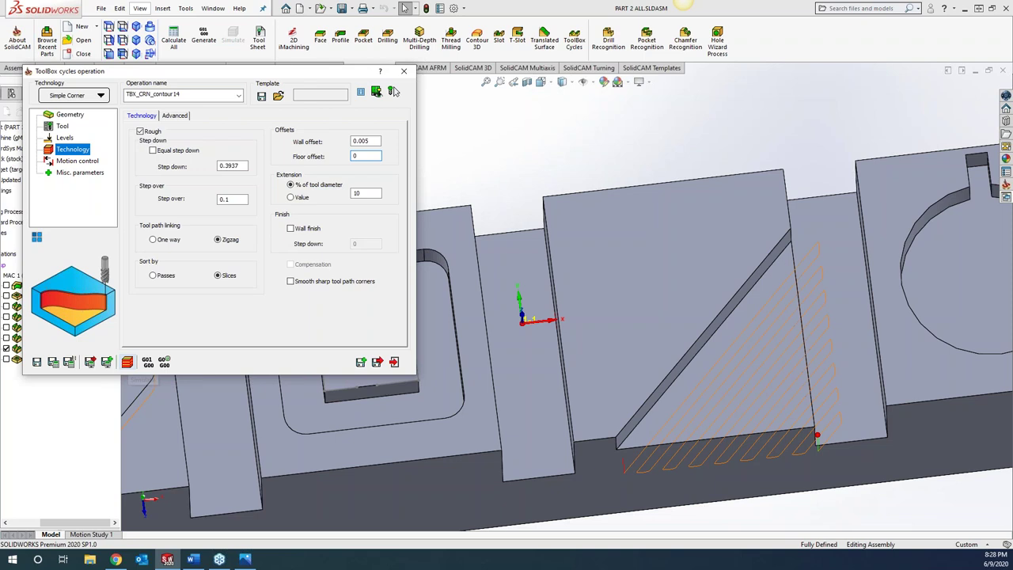
click(53, 362)
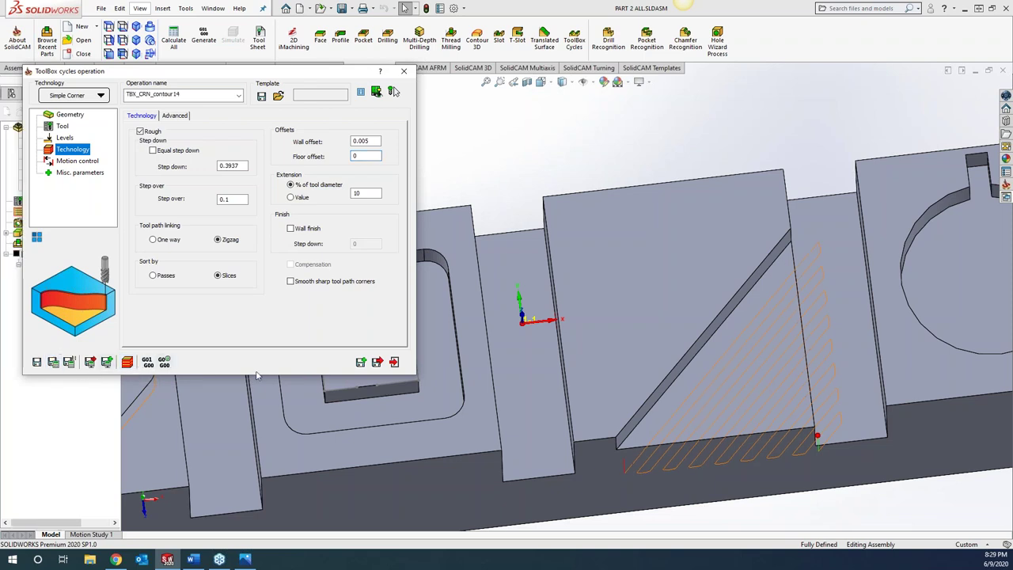
Step: Save and copy the corner operation, enable Wall finish in the copy, and save and calculate it
click(361, 361)
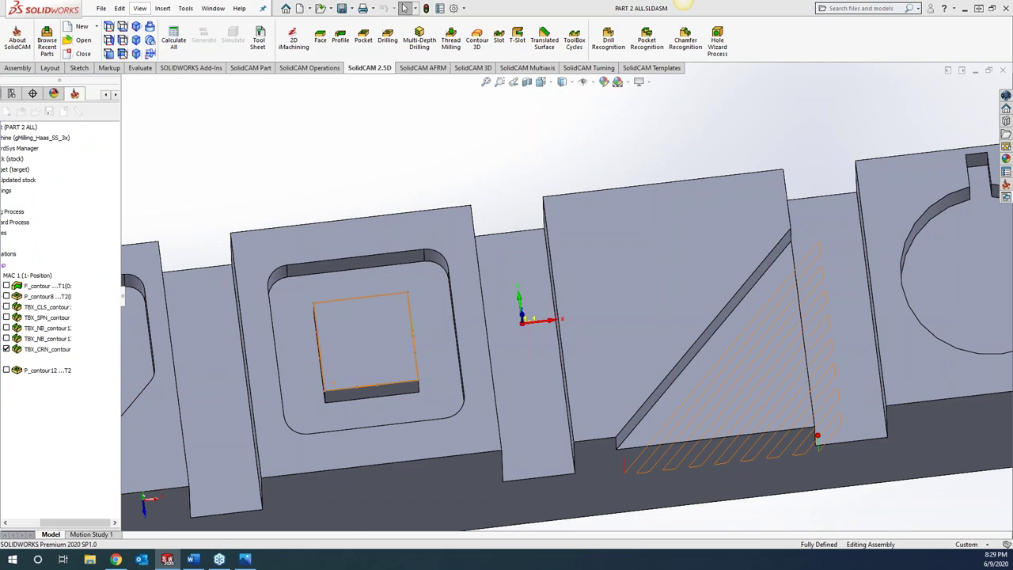
double_click(48, 349)
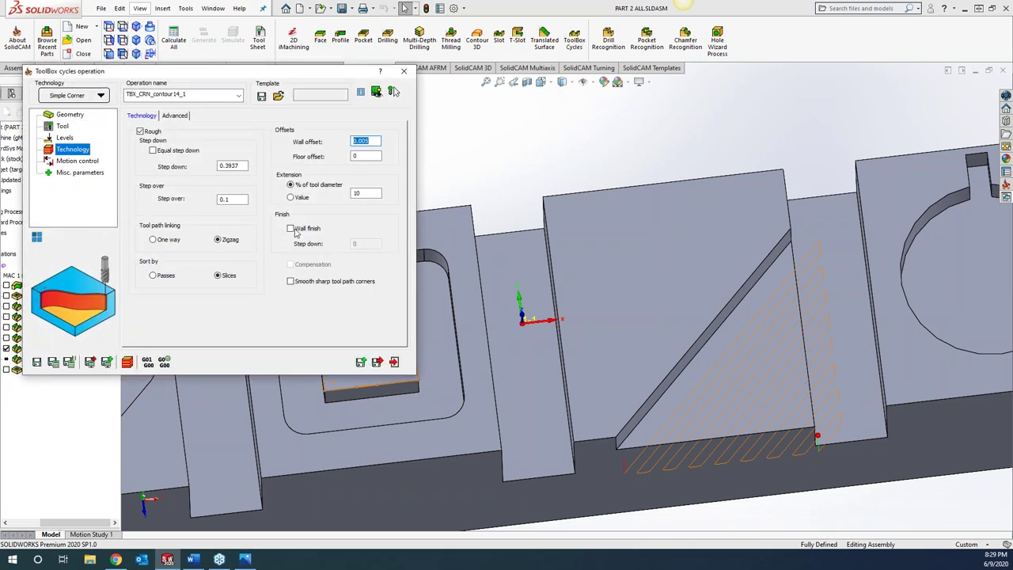
click(367, 247)
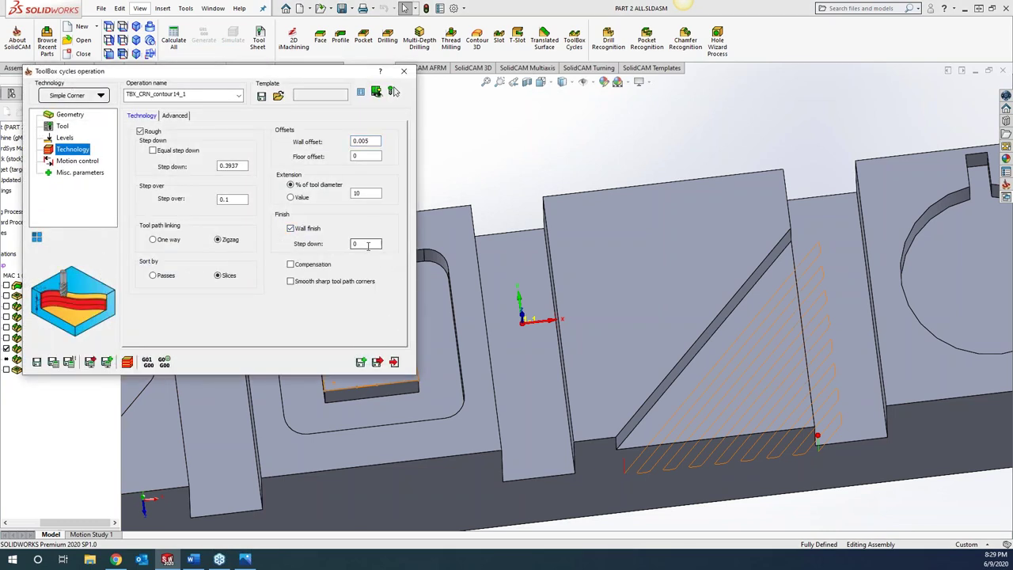
click(57, 365)
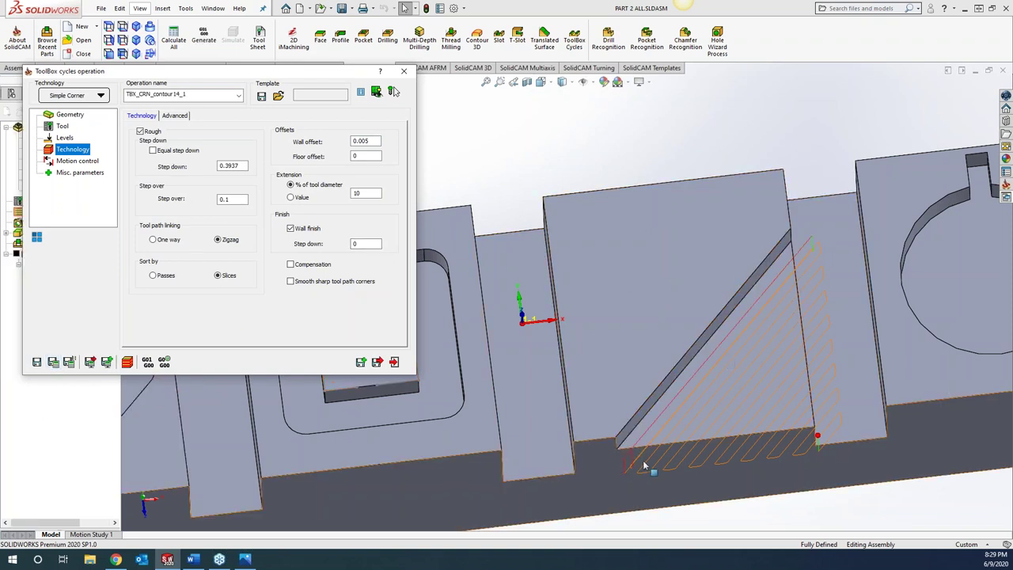
scroll(618, 440, down, 3)
scroll(616, 438, down, 2)
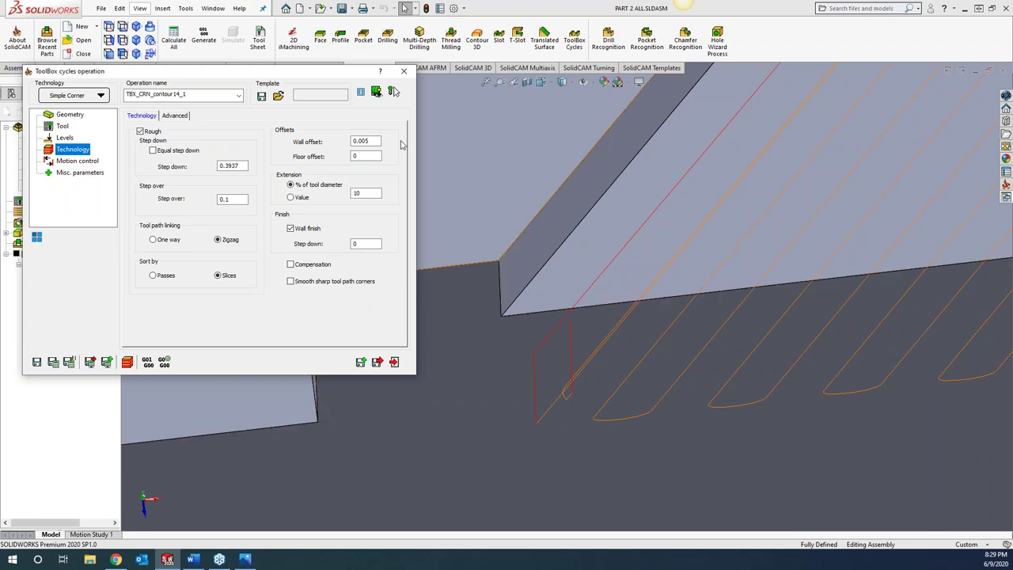
click(404, 70)
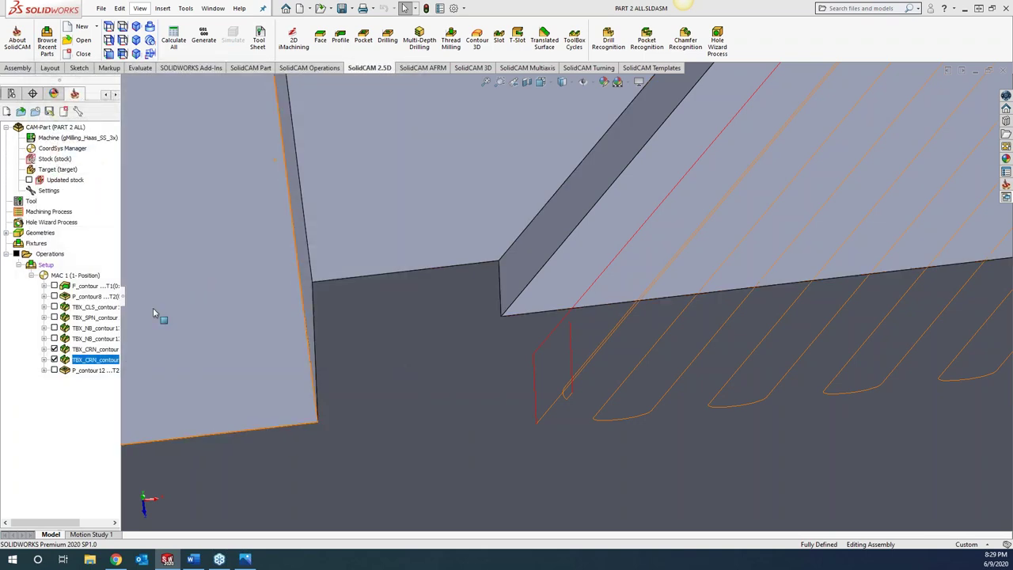
Step: Try smoothing the sharp tool path corners in the original corner operation and close it without saving
click(78, 350)
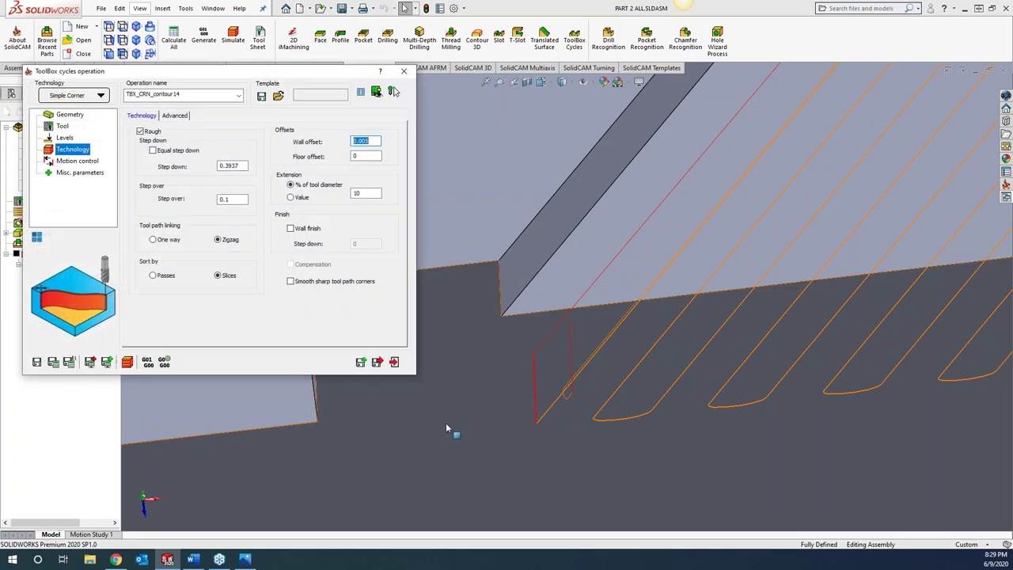
click(290, 281)
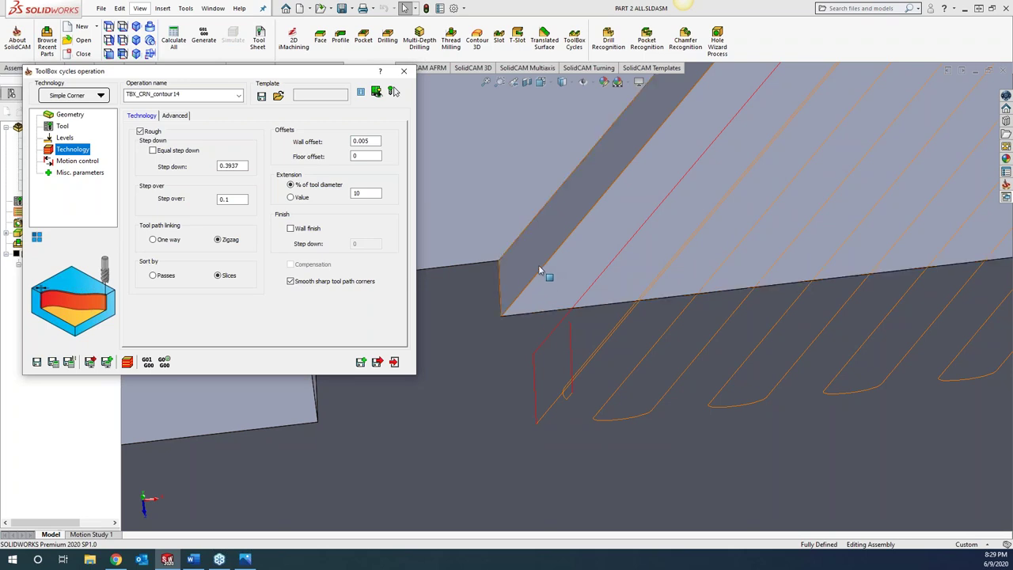
scroll(671, 214, up, 5)
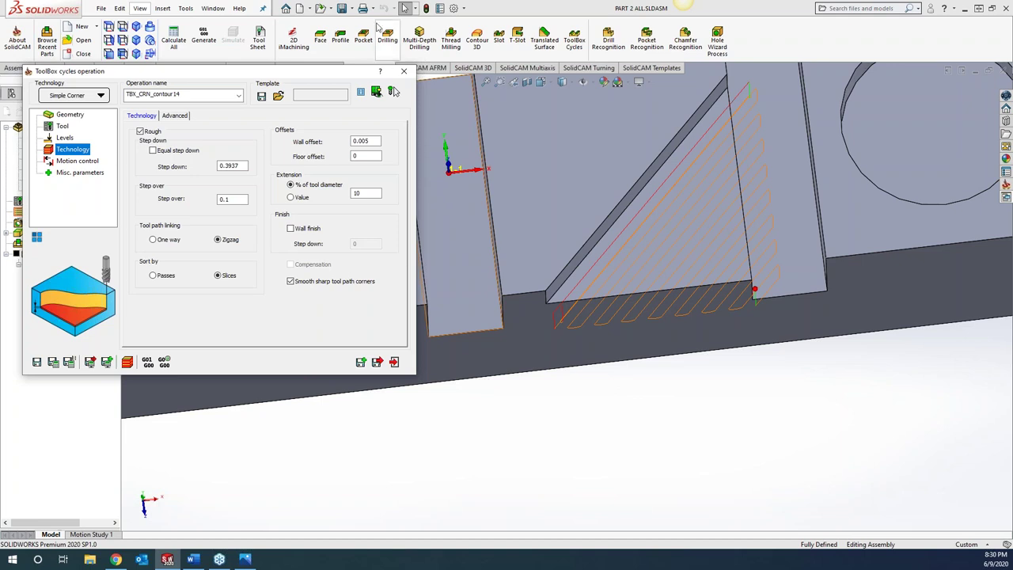
click(403, 73)
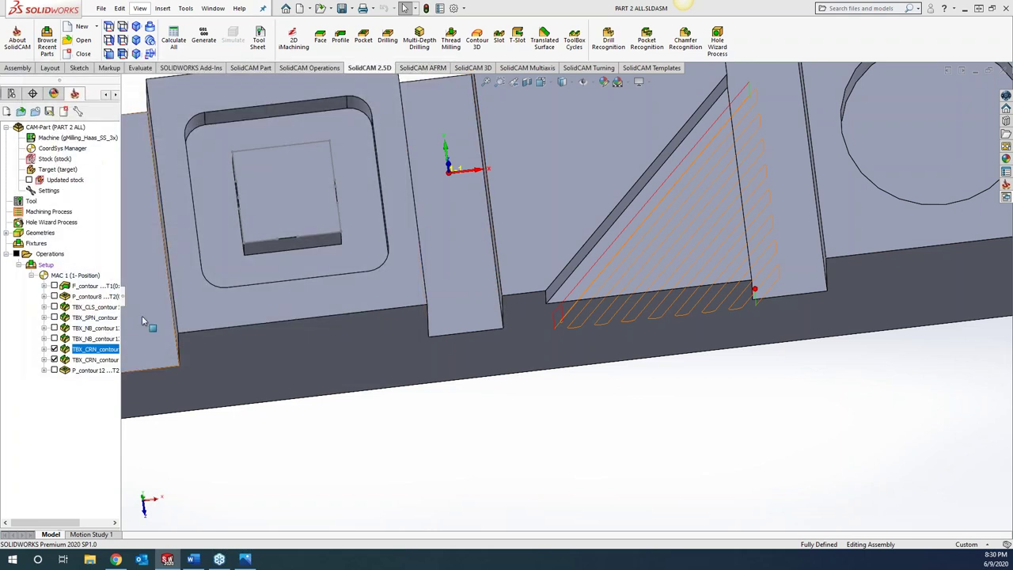
Step: Add a ToolBox cycles operation after the copied corner operation and set its technology to Broaching
click(79, 359)
key(f)
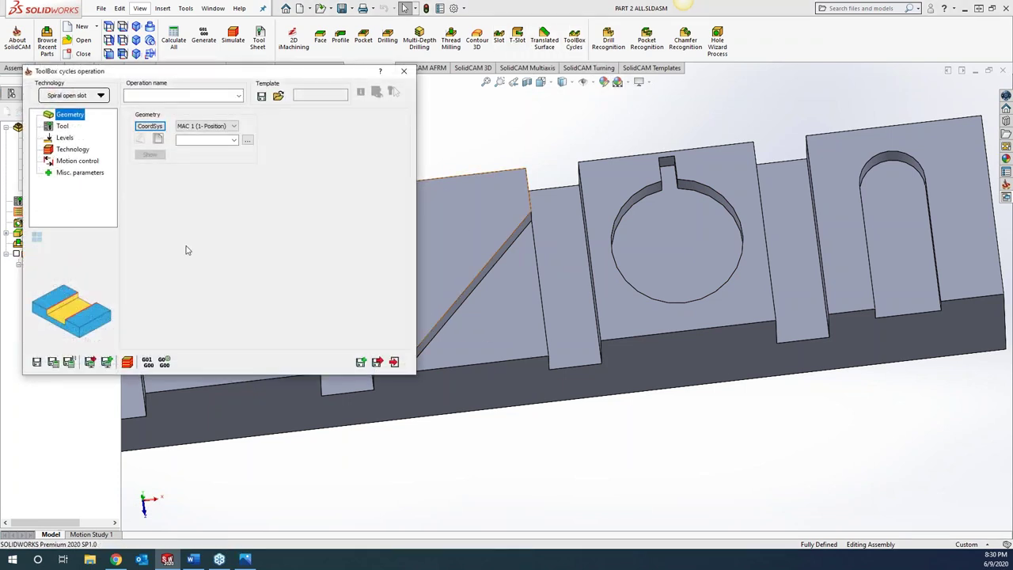
click(94, 98)
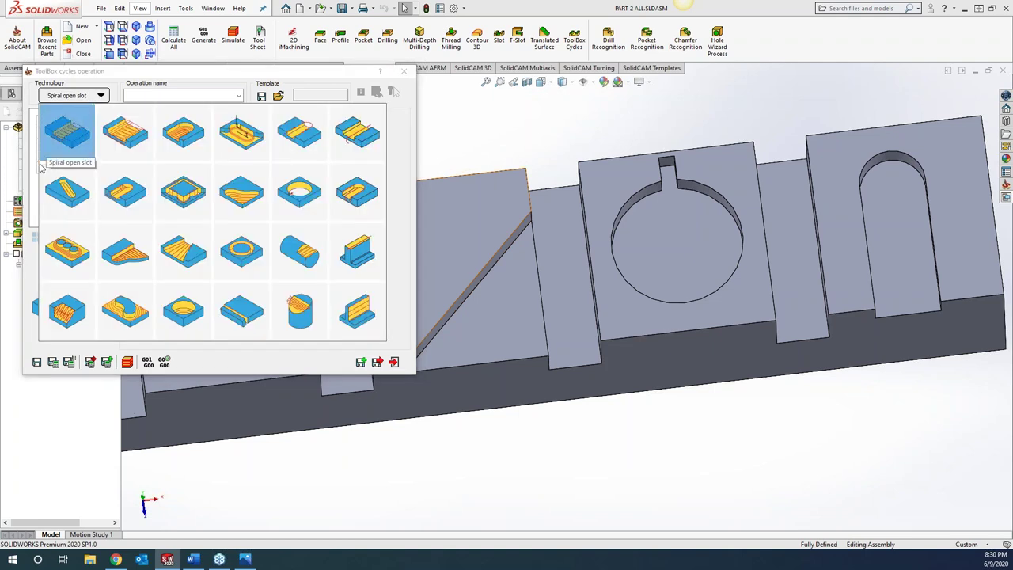
click(293, 207)
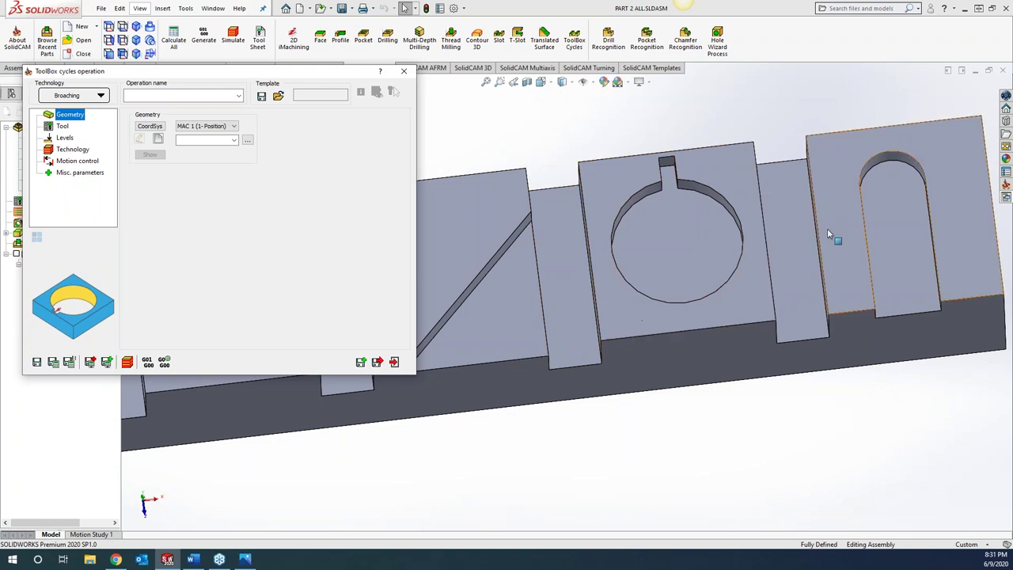
Step: Define the broaching geometry as a curve chain along the left edge of the keyway slot above the circular pocket
middle_drag(827, 228, 887, 241)
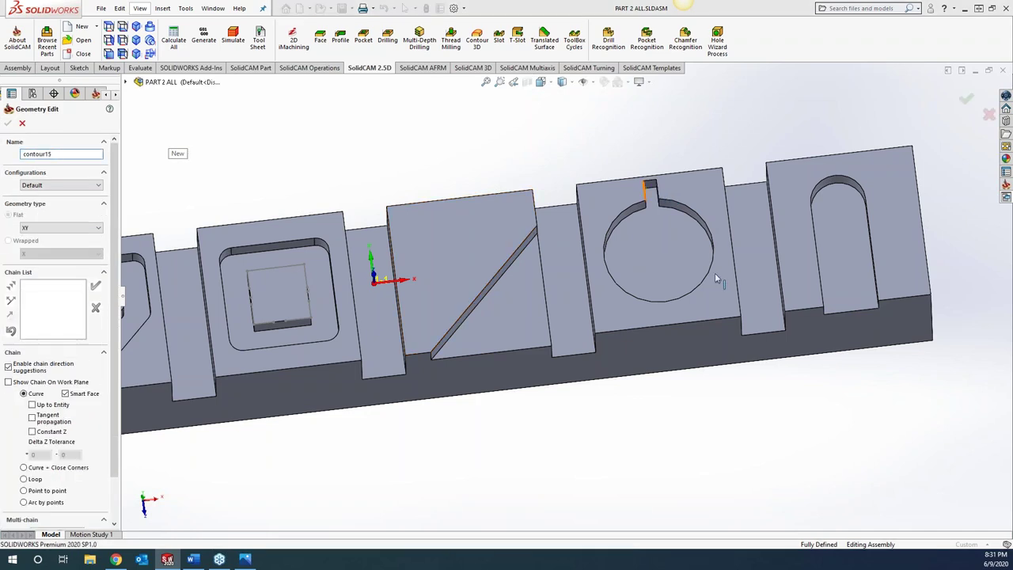
click(647, 196)
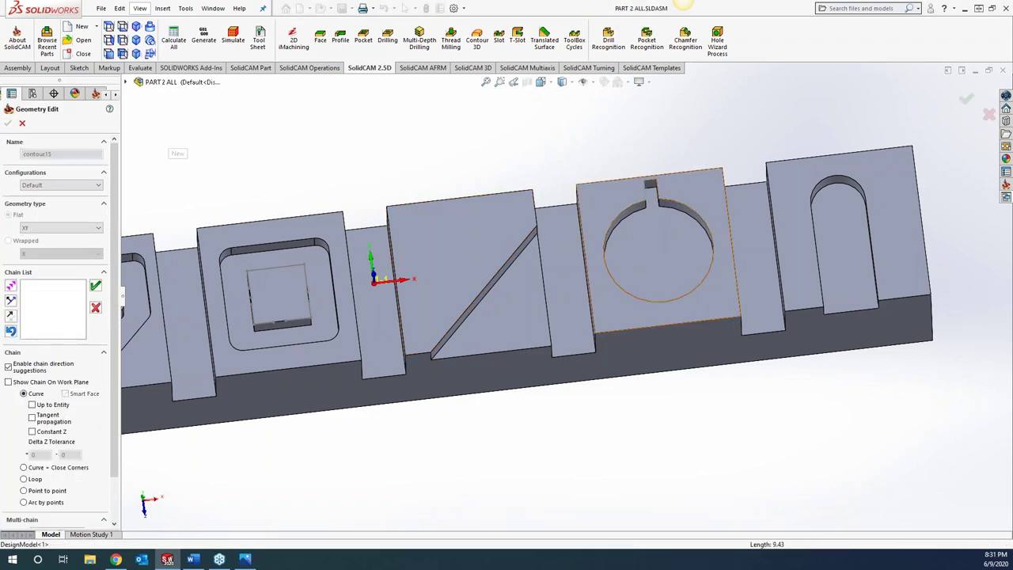
click(95, 285)
click(9, 124)
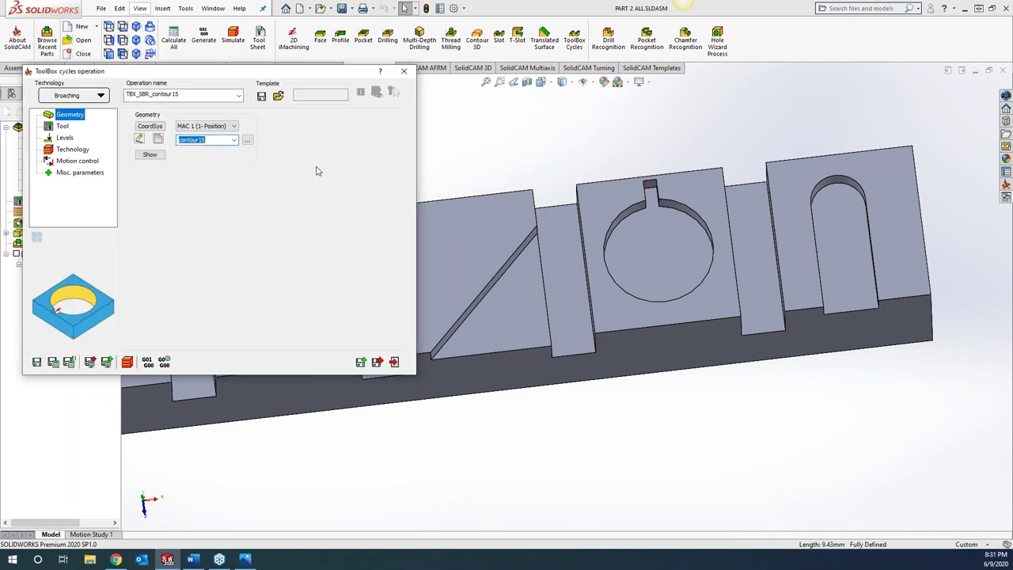
Step: Assign tool number 3, the 6 mm wide broaching tool, to the operation
click(62, 127)
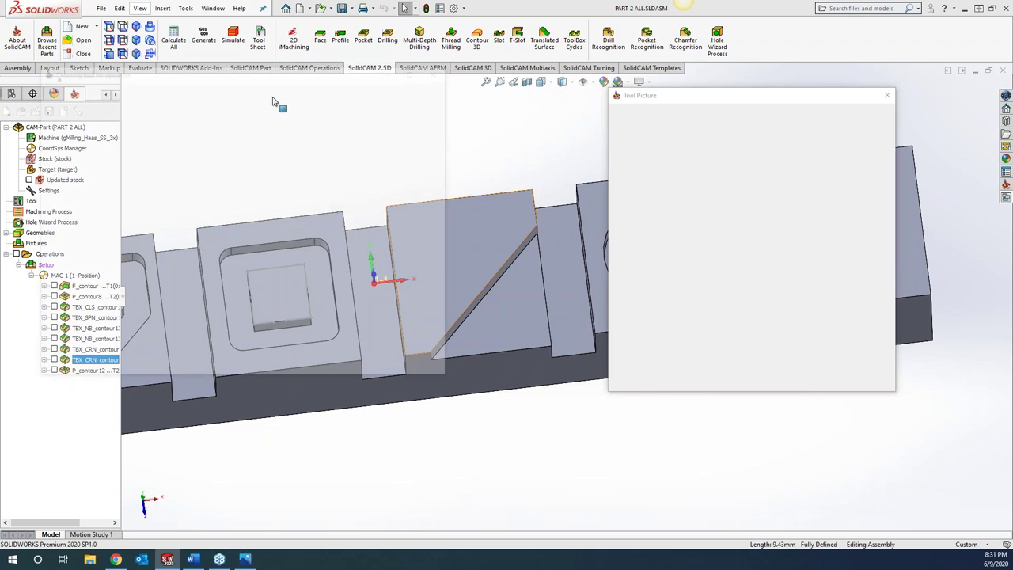
click(88, 154)
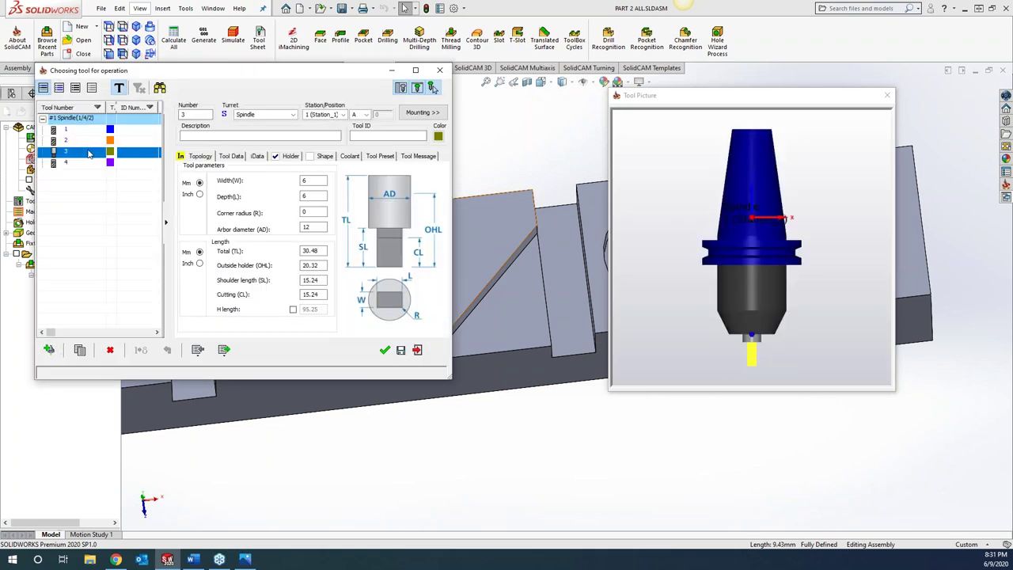
click(384, 349)
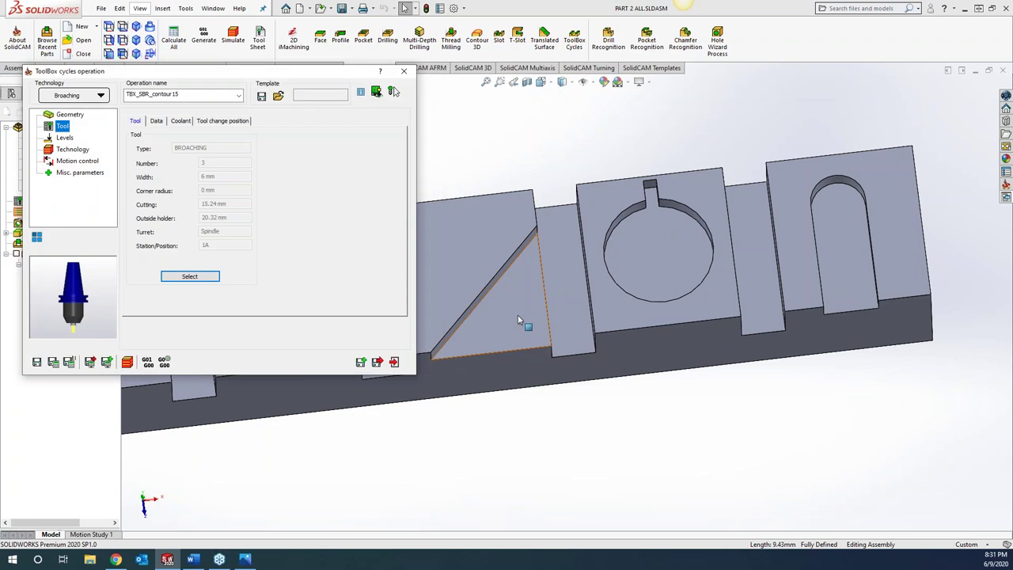
Step: Pick the upper level from the top face around the circular pocket and the depth from the pocket floor
click(65, 138)
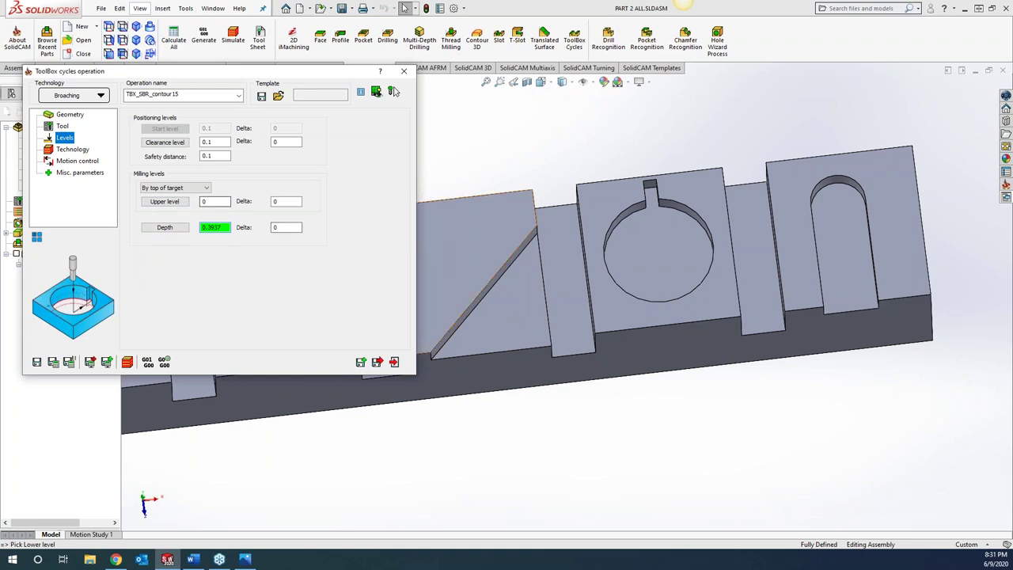
click(606, 217)
click(214, 201)
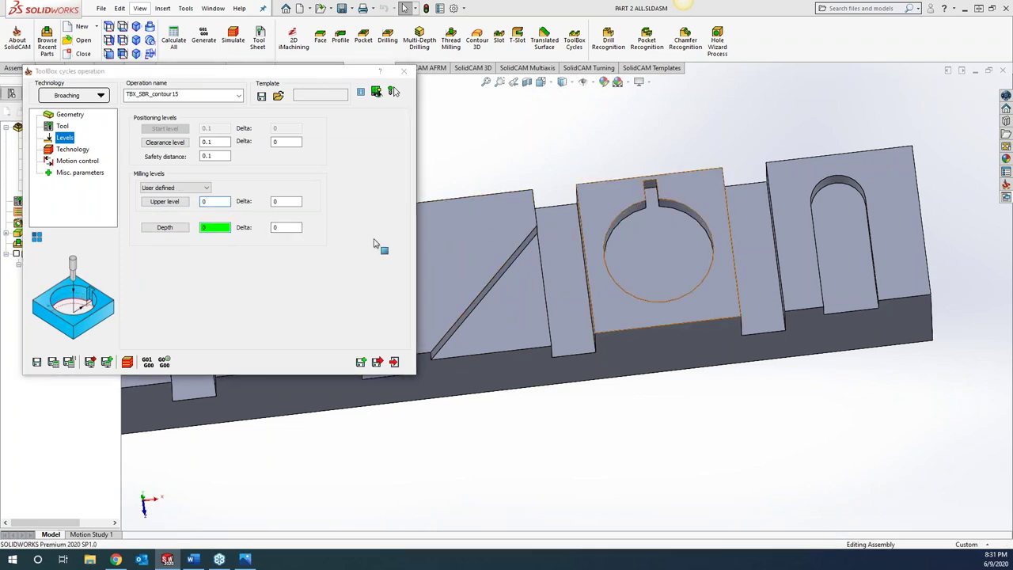
click(596, 223)
click(696, 238)
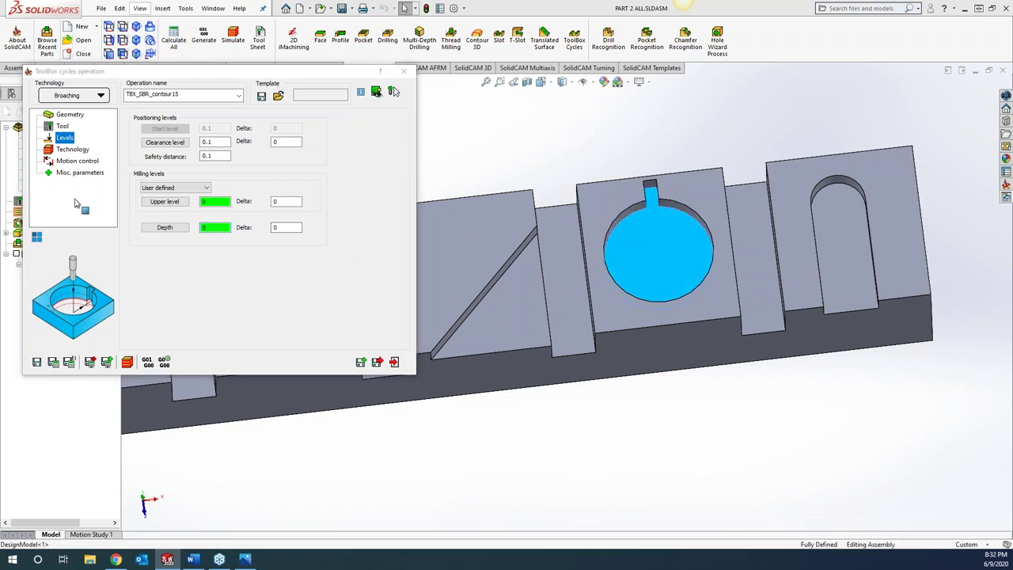
Step: Set the broaching step over to 0.01 with the tool side kept at Left, and save and calculate the operation
click(72, 149)
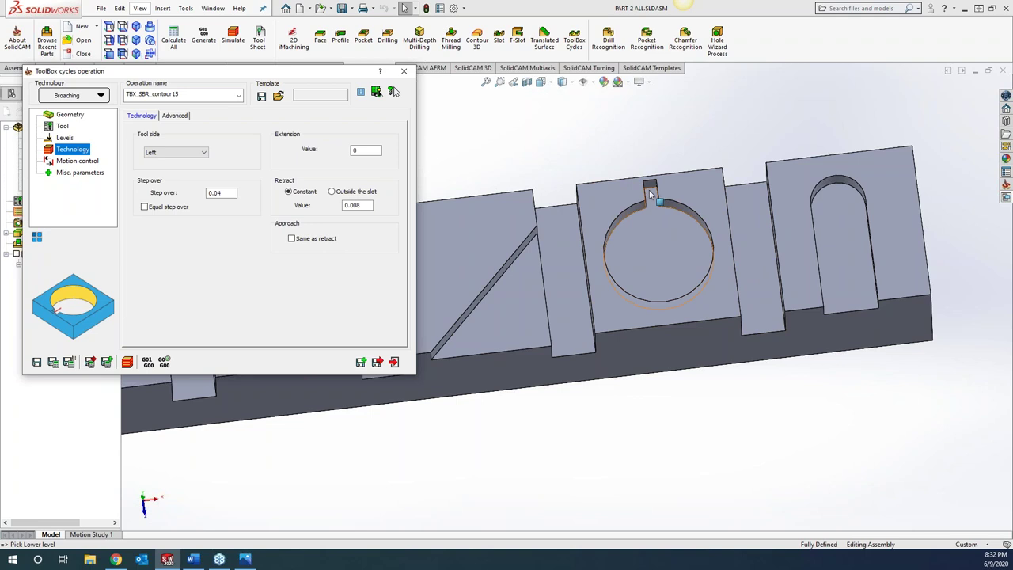
mouse_move(180, 161)
click(180, 156)
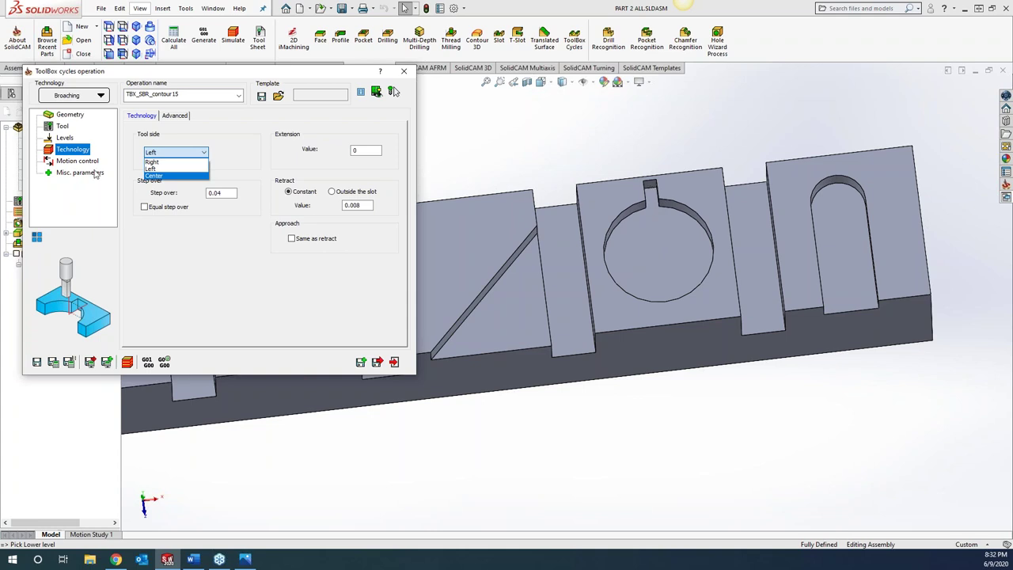
click(261, 162)
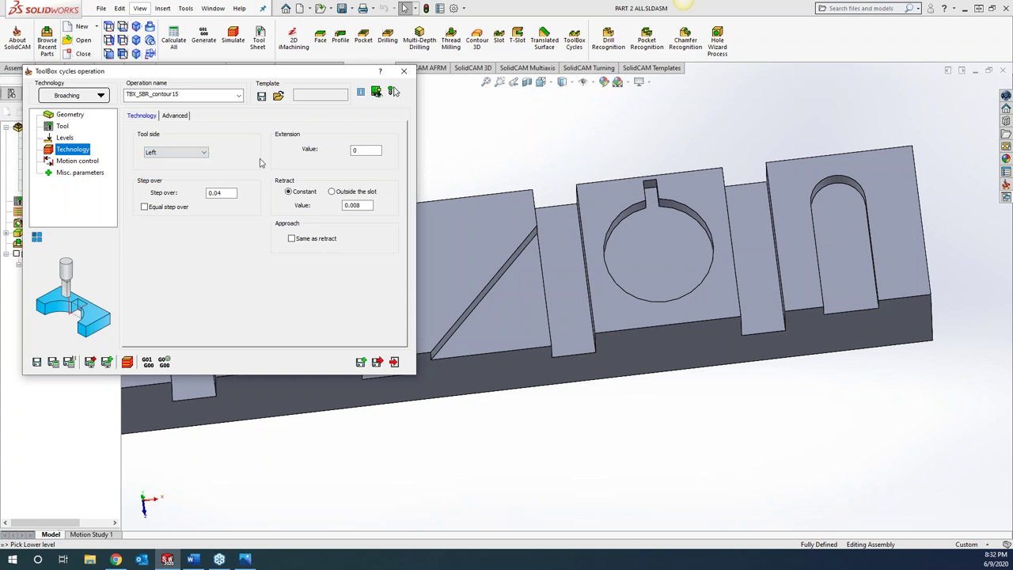
click(224, 195)
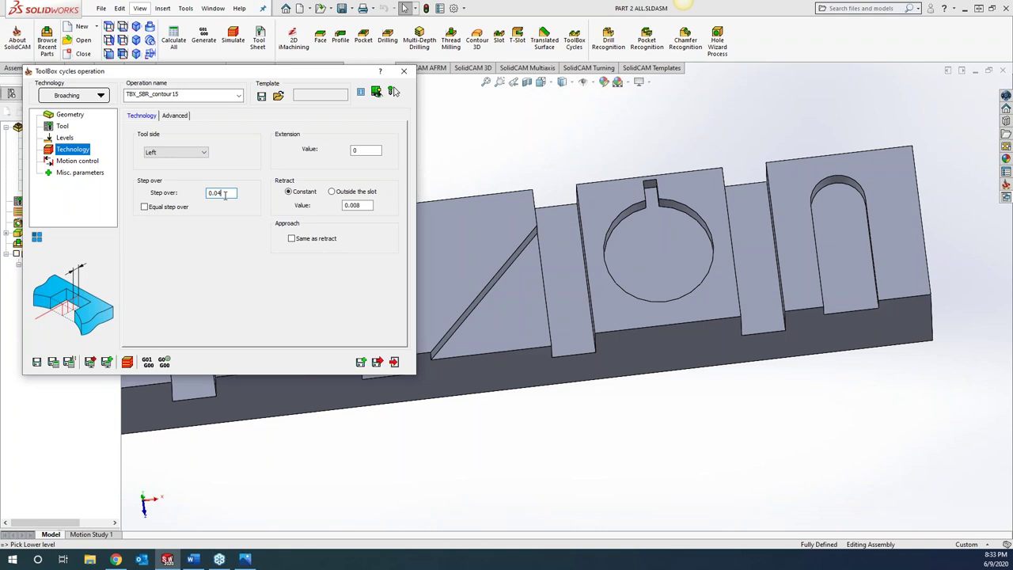
key(shift+Left)
text(1)
click(53, 361)
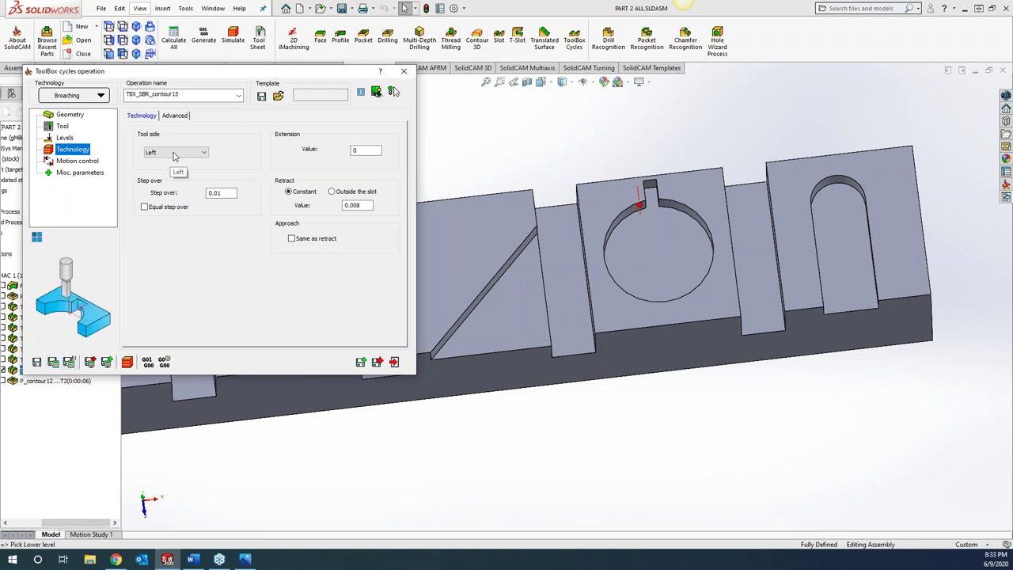
Step: Change the broaching tool side to Right and save and calculate the operation again
click(174, 155)
click(169, 164)
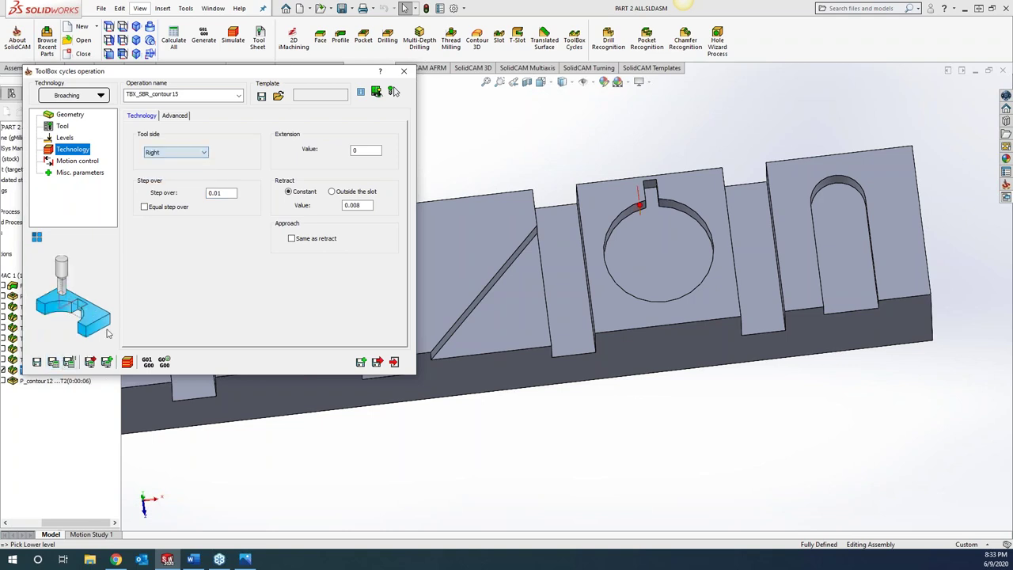
click(53, 361)
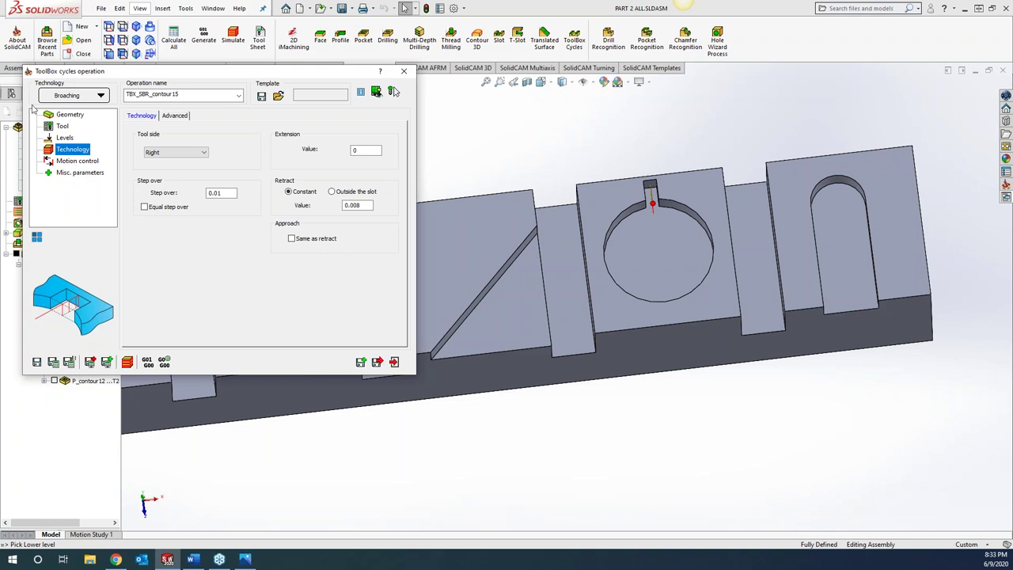
click(395, 92)
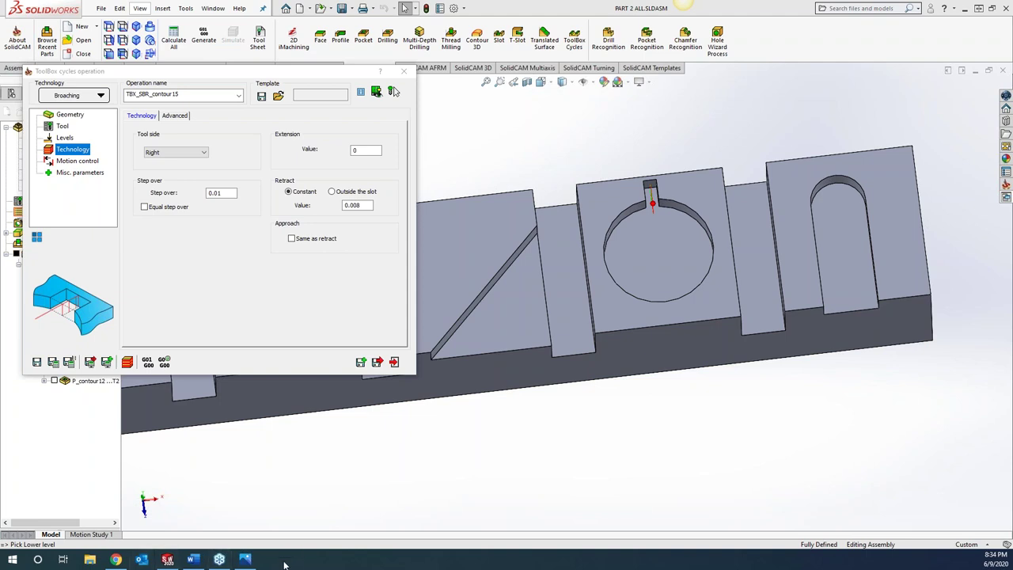
Step: Switch to Chrome and search Google in a new tab for cnc mill broaching
click(115, 559)
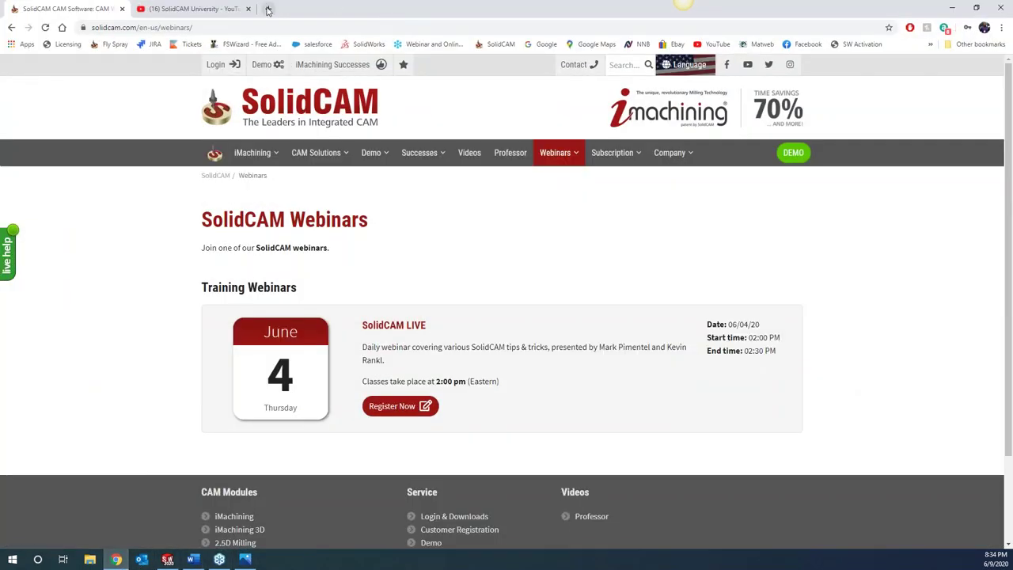
click(268, 9)
click(472, 219)
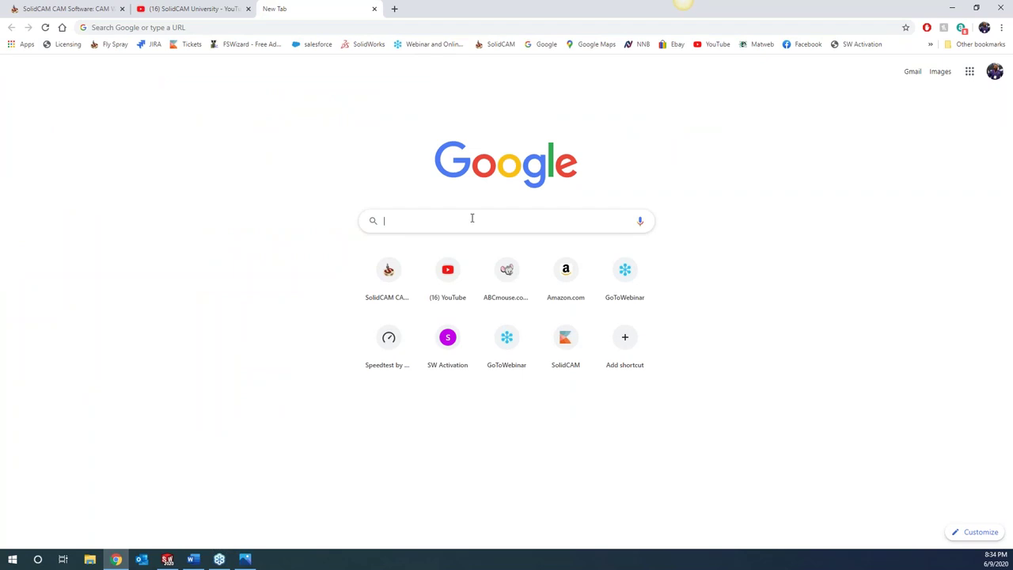
text(cnc mill broach)
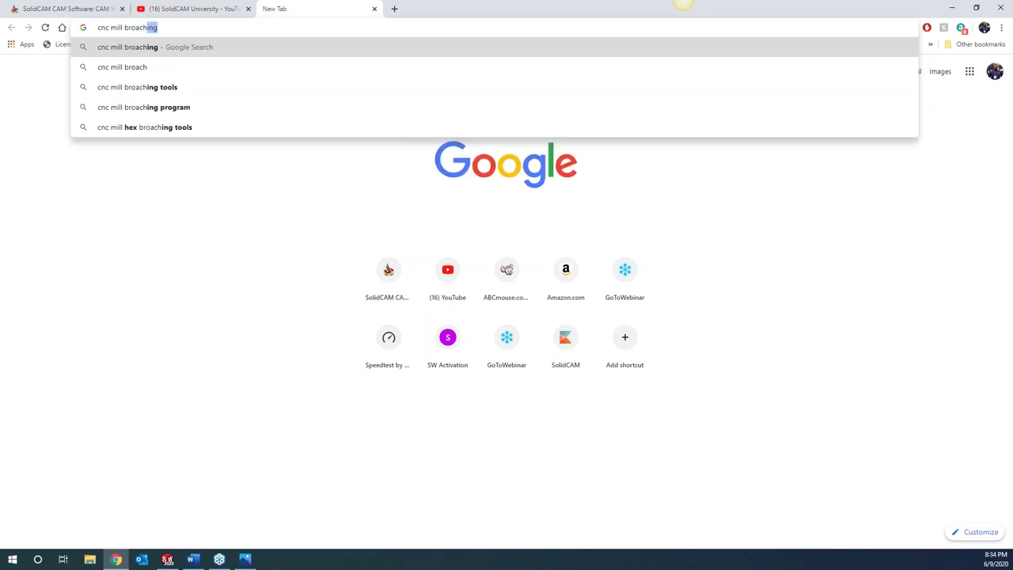
key(Return)
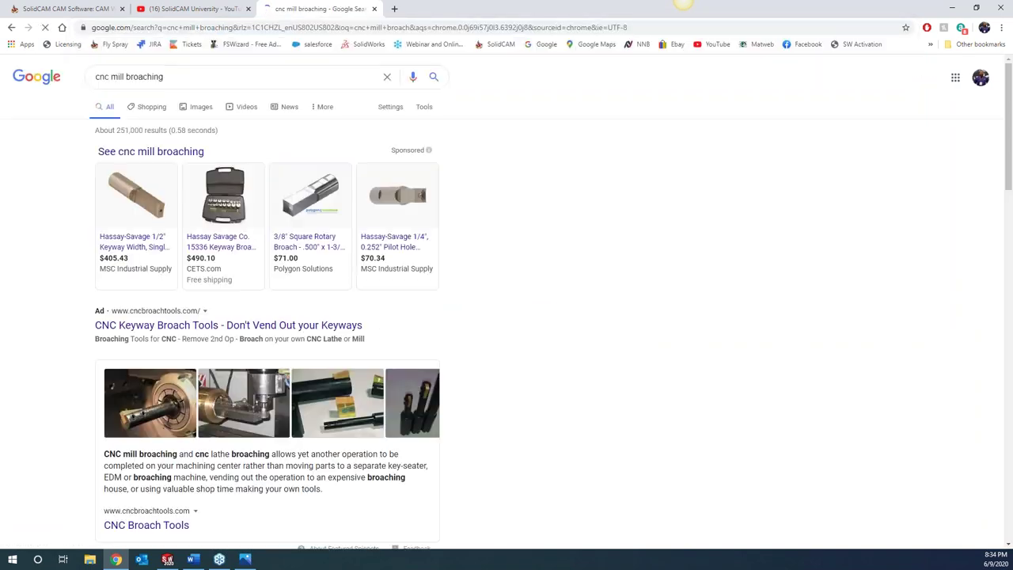
mouse_move(141, 202)
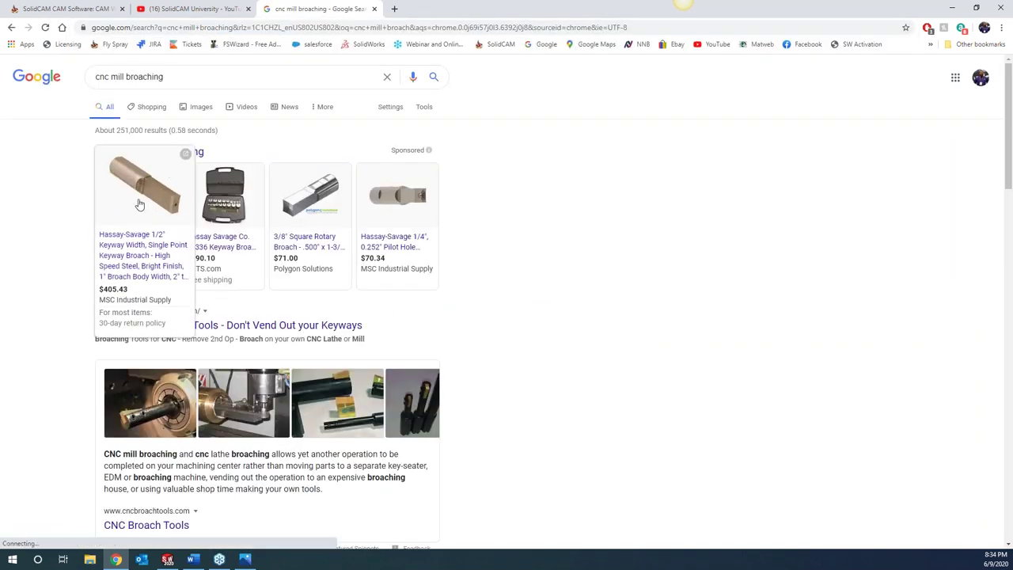
Step: Show the image results for cnc mill broaching and open the product page of the Hassay-Savage 1/4" square broach
click(196, 108)
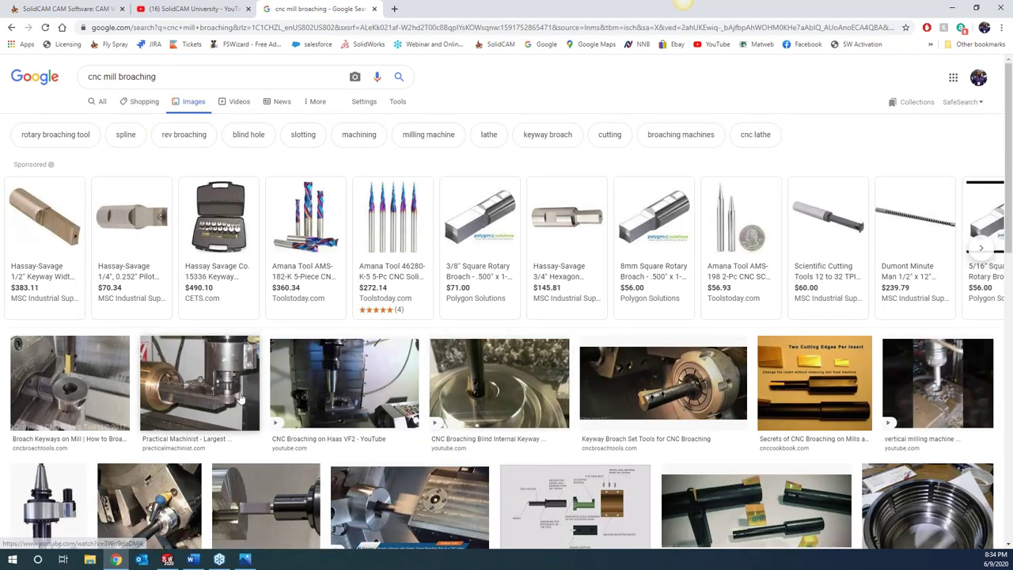
mouse_move(154, 212)
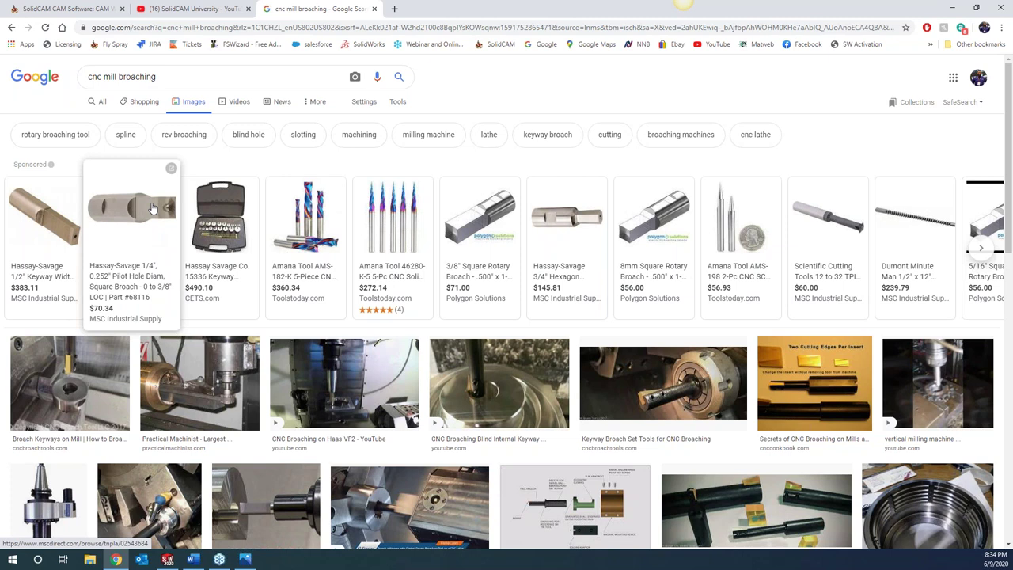
click(154, 207)
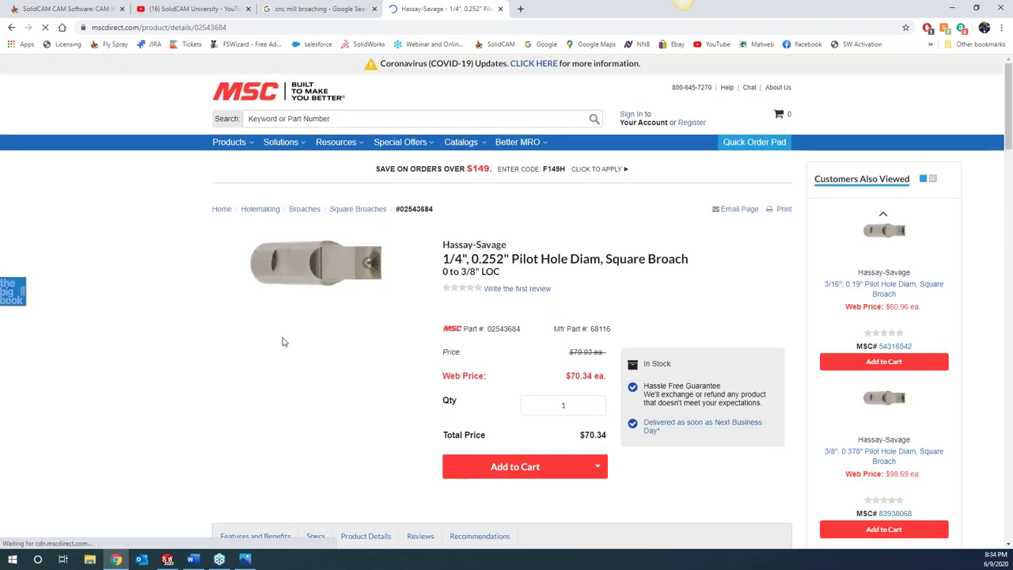
Step: Return to the broaching image results, browse them, and open the product page of the Hassay-Savage 1/2" keyway width broach
key(ctrl+shift+Tab)
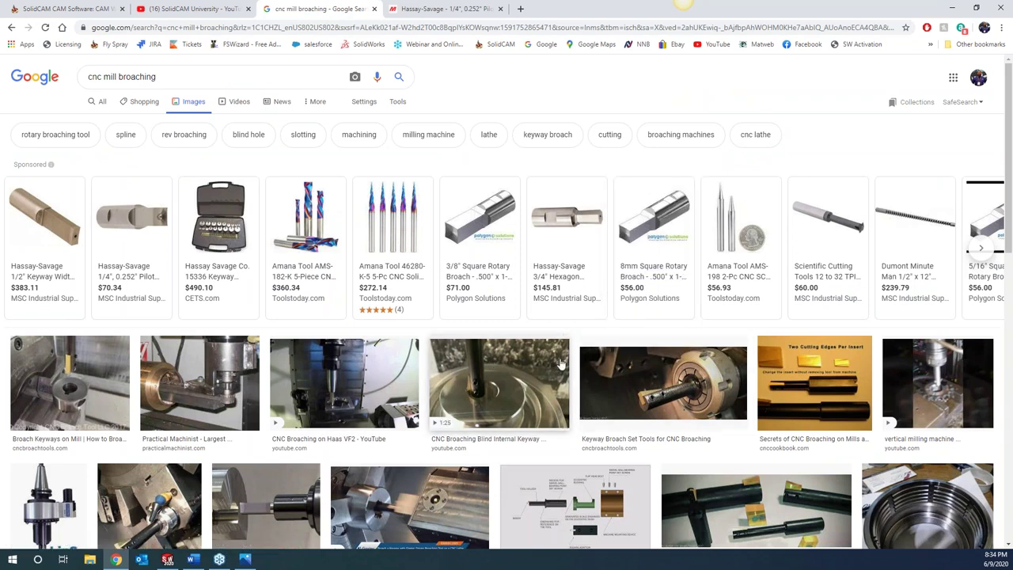
scroll(490, 340, down, 2)
scroll(469, 340, down, 2)
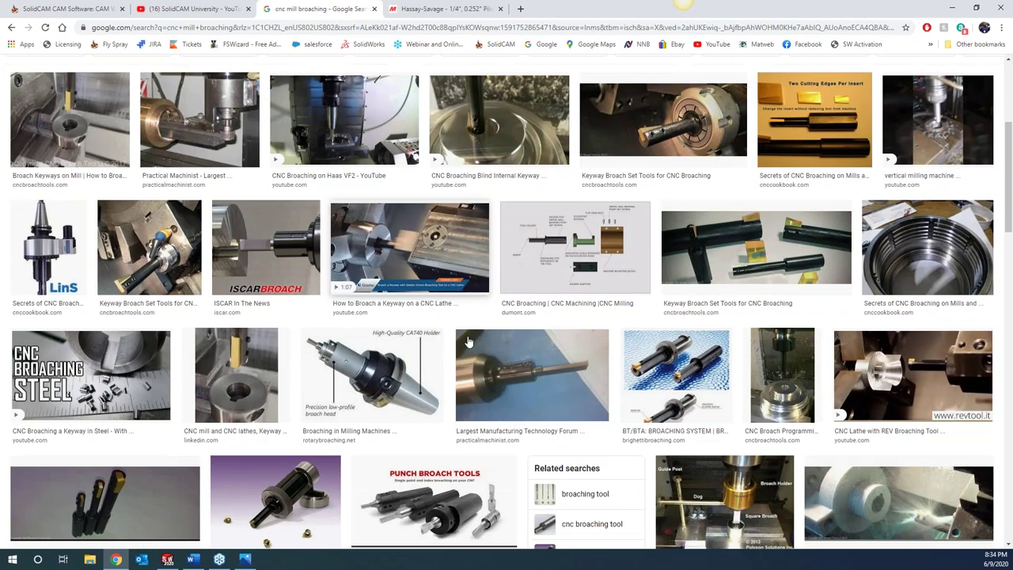
scroll(406, 317, up, 4)
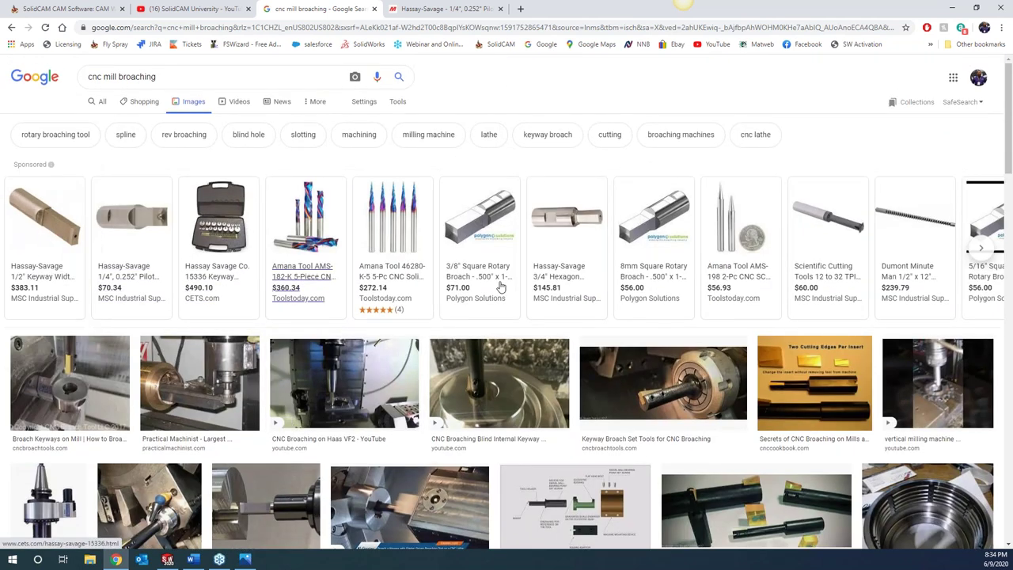
click(36, 275)
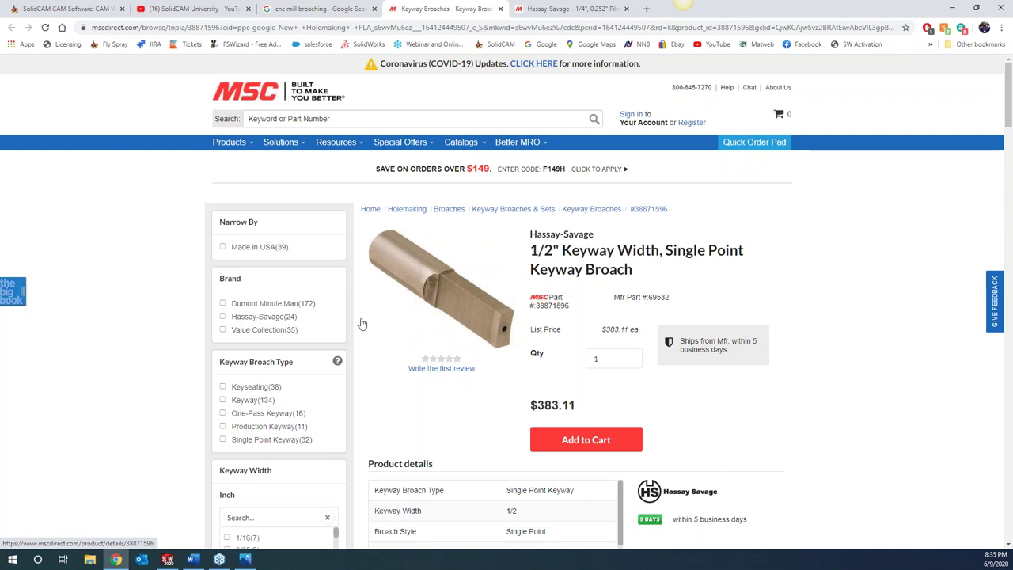
Step: Switch back to SOLIDWORKS and examine the calculated broaching toolpath at the keyway of the circular pocket
click(955, 9)
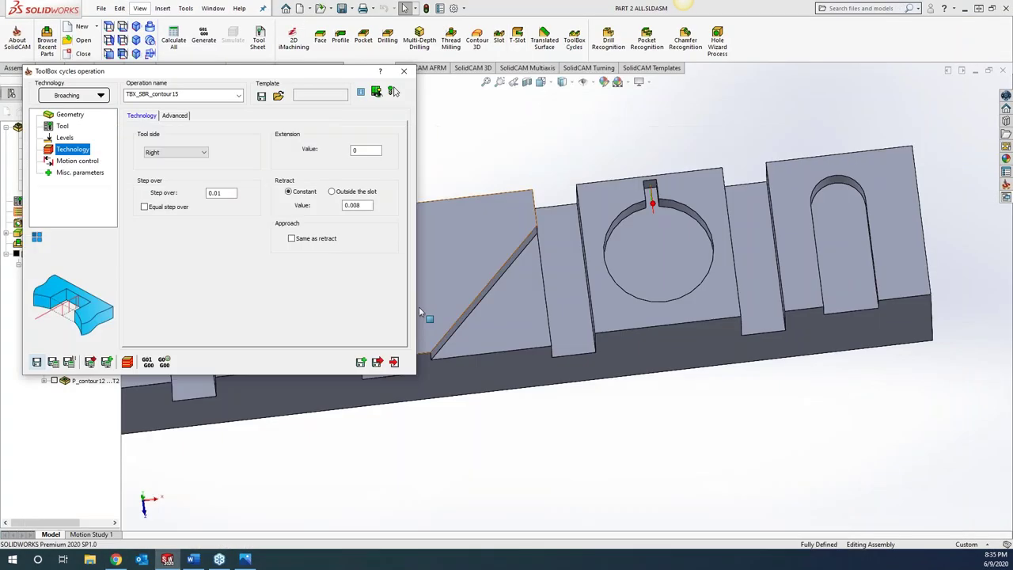
click(231, 193)
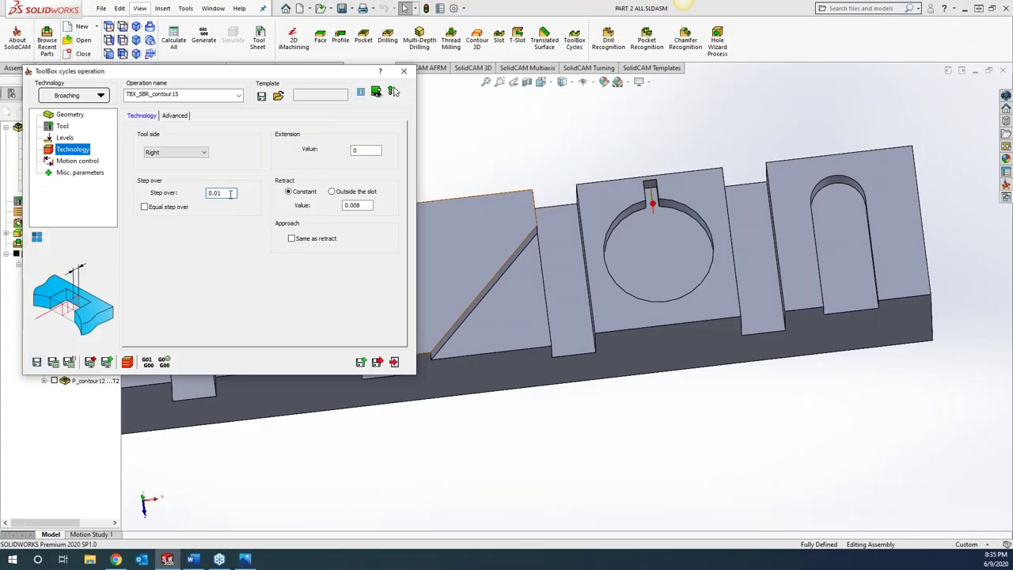
middle_drag(485, 290, 565, 293)
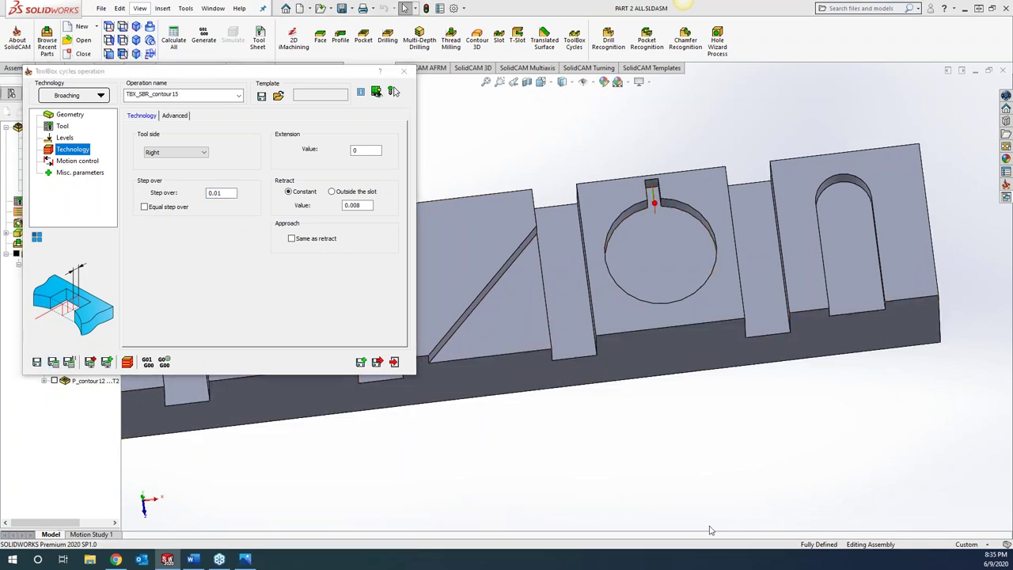
middle_drag(652, 239, 645, 410)
scroll(645, 410, down, 10)
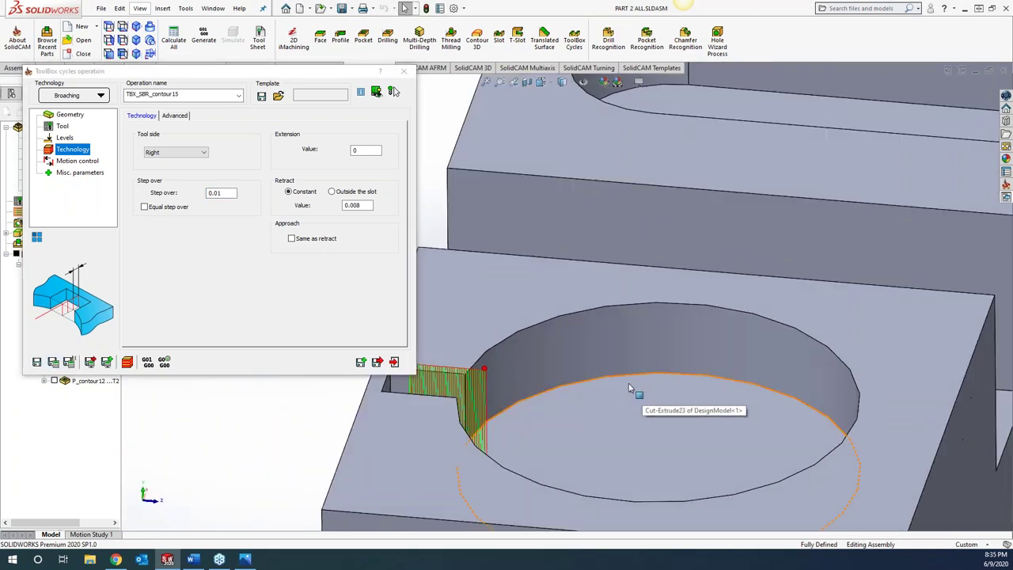
scroll(599, 377, down, 8)
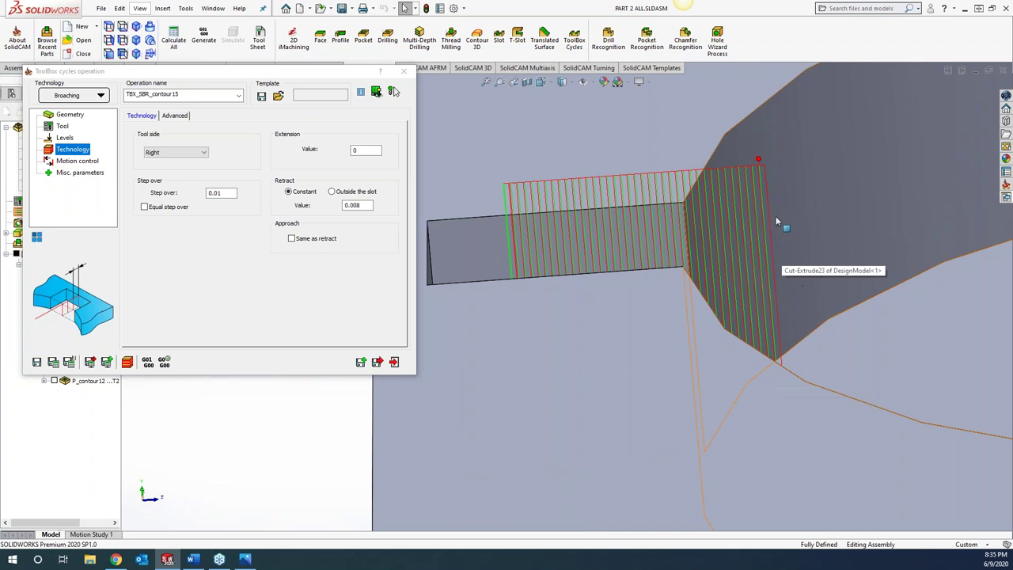
mouse_move(821, 226)
middle_down()
mouse_move(791, 242)
mouse_move(767, 333)
middle_up()
Step: Set the broaching retract to Outside the slot with a value of 0.2 and open the operation's simulation
double_click(367, 205)
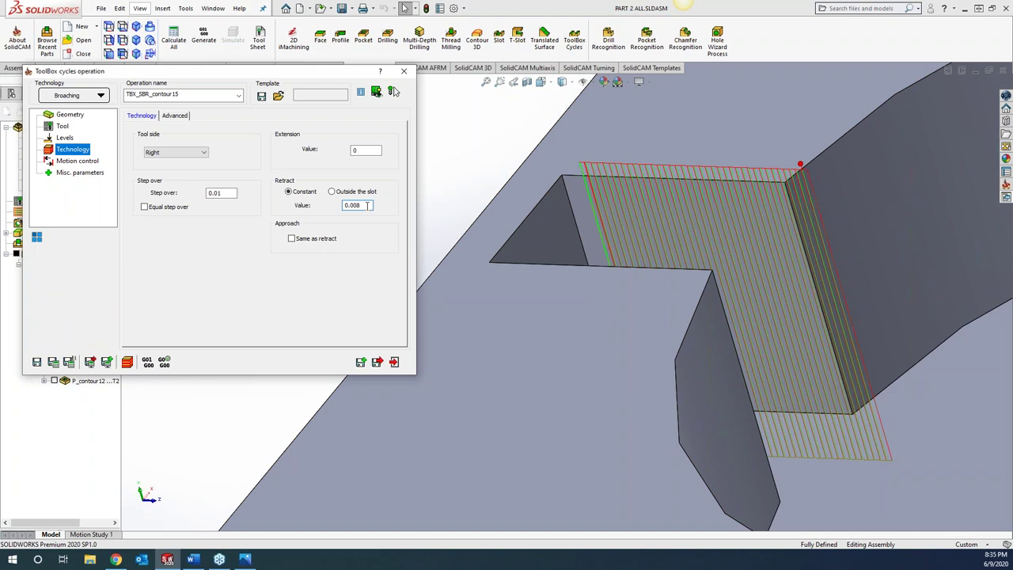
mouse_move(333, 196)
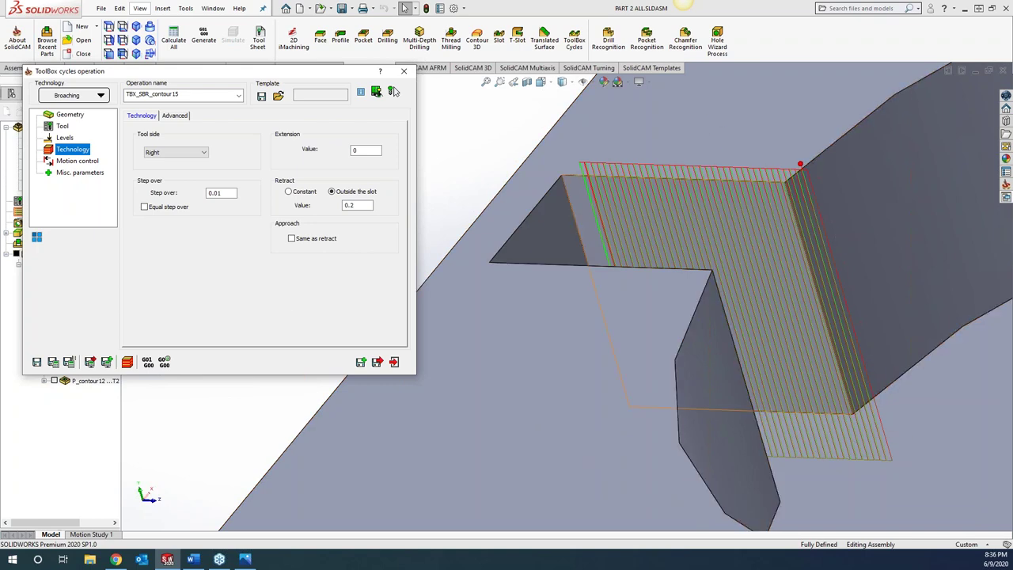
click(130, 363)
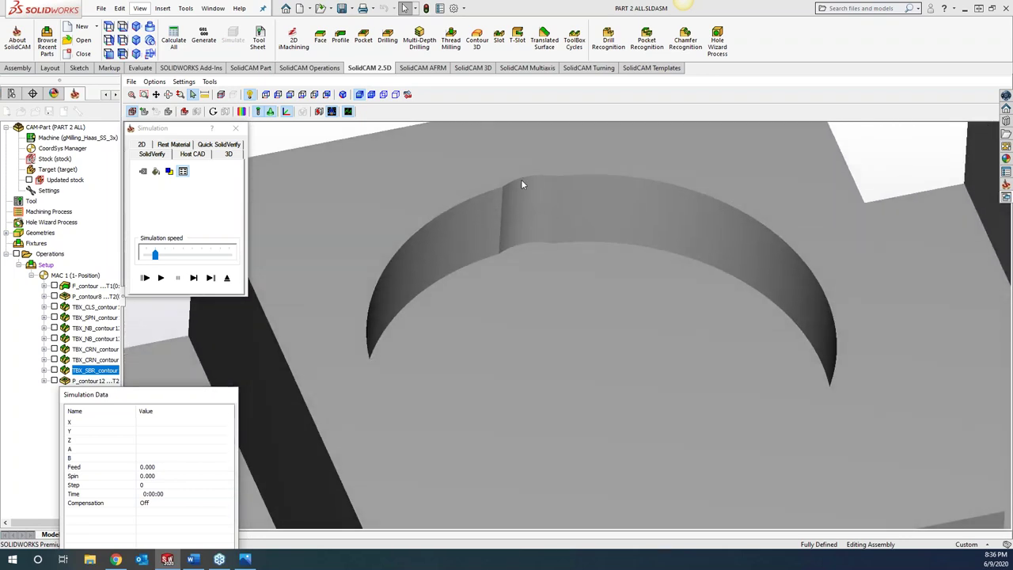
Step: Hide the tool holder and advance the SolidVerify simulation move by move to examine the broaching passes in the keyway
click(193, 278)
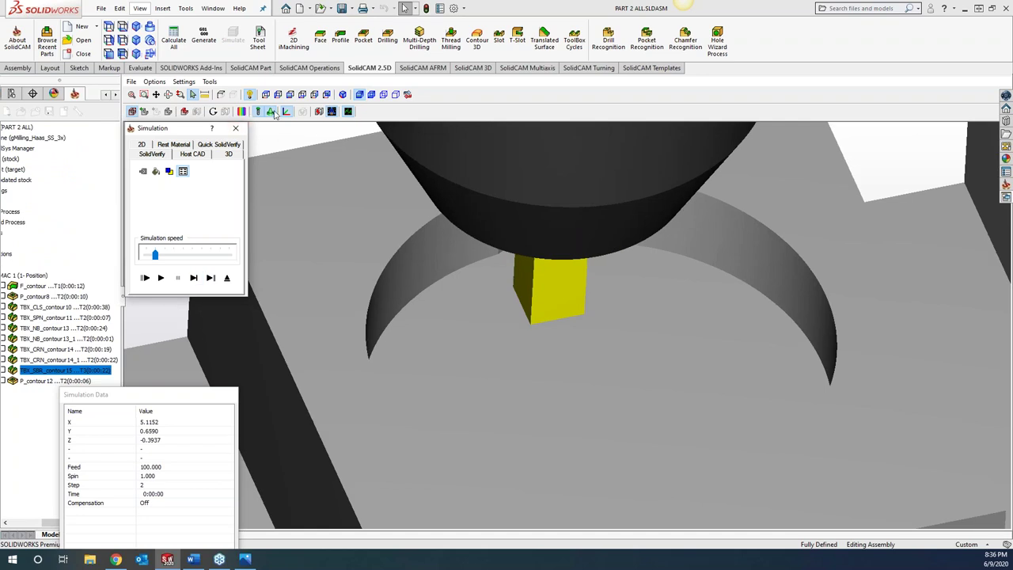
click(271, 111)
scroll(513, 304, up, 3)
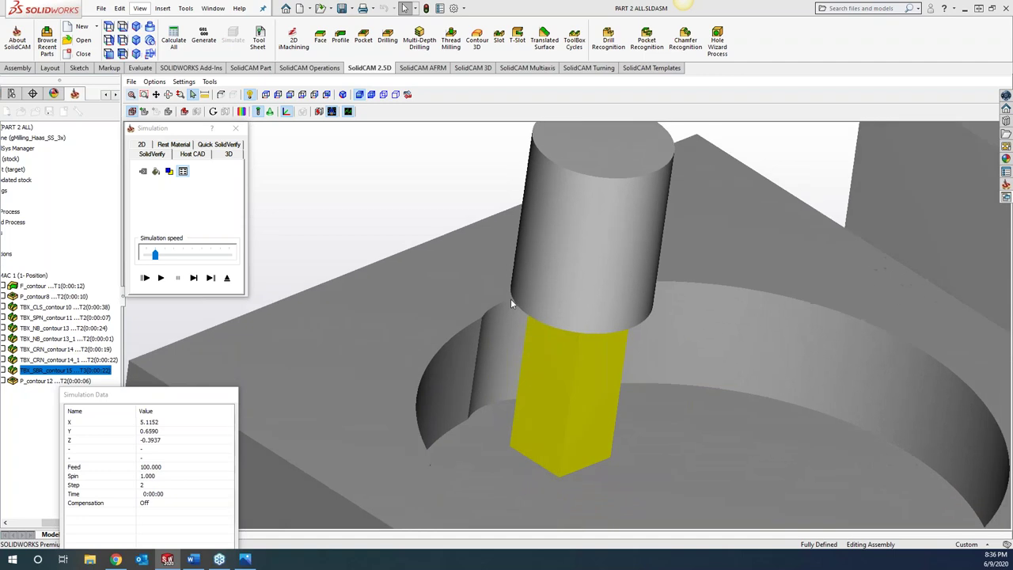
click(193, 278)
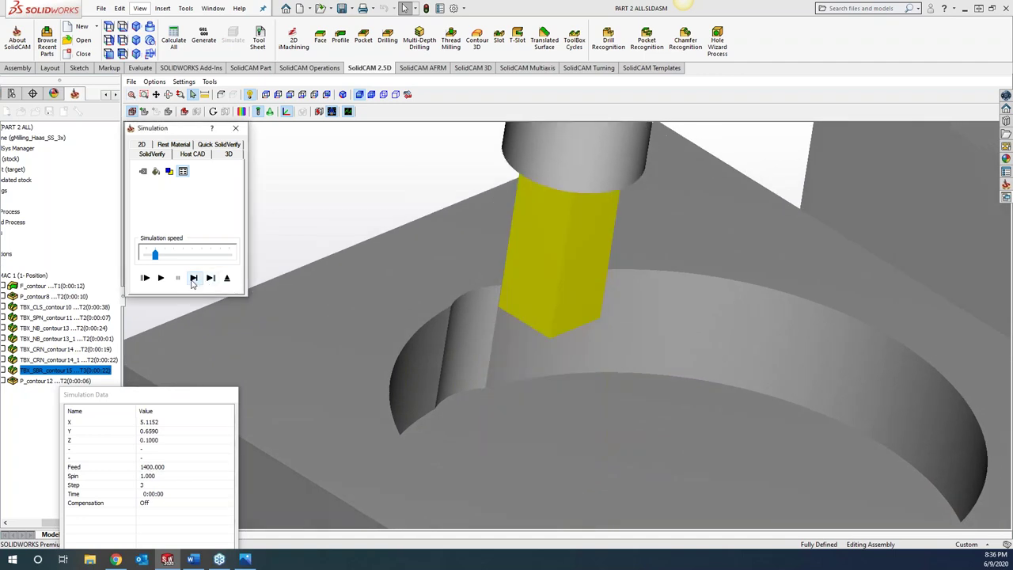
click(193, 277)
click(193, 278)
click(193, 278)
click(194, 278)
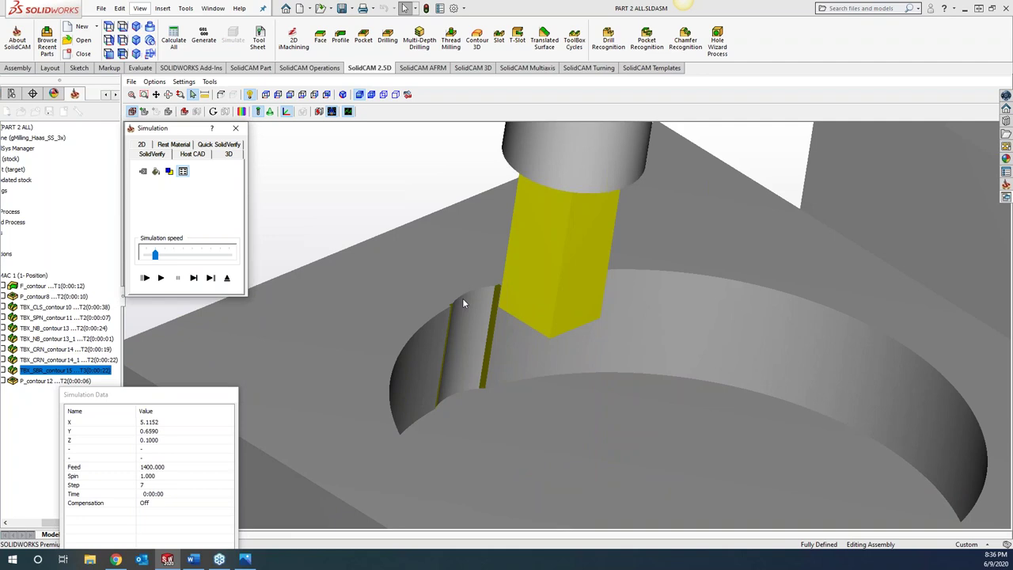
click(194, 277)
click(193, 277)
click(193, 278)
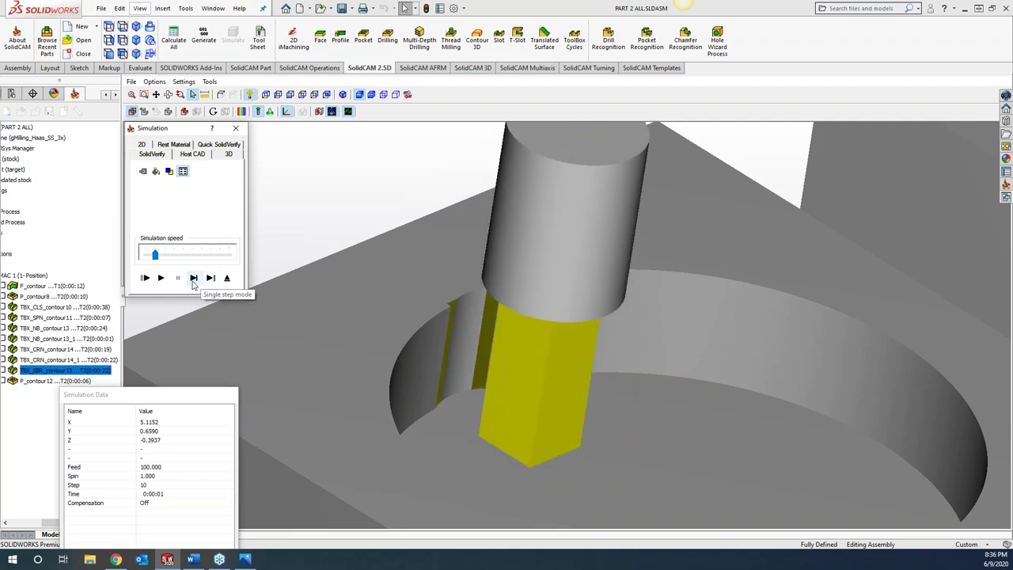
click(193, 278)
click(193, 277)
click(193, 277)
click(194, 278)
click(193, 278)
click(193, 278)
click(193, 278)
click(193, 278)
click(193, 277)
click(194, 278)
click(193, 278)
click(193, 278)
click(193, 278)
click(193, 278)
click(193, 278)
click(193, 277)
click(193, 278)
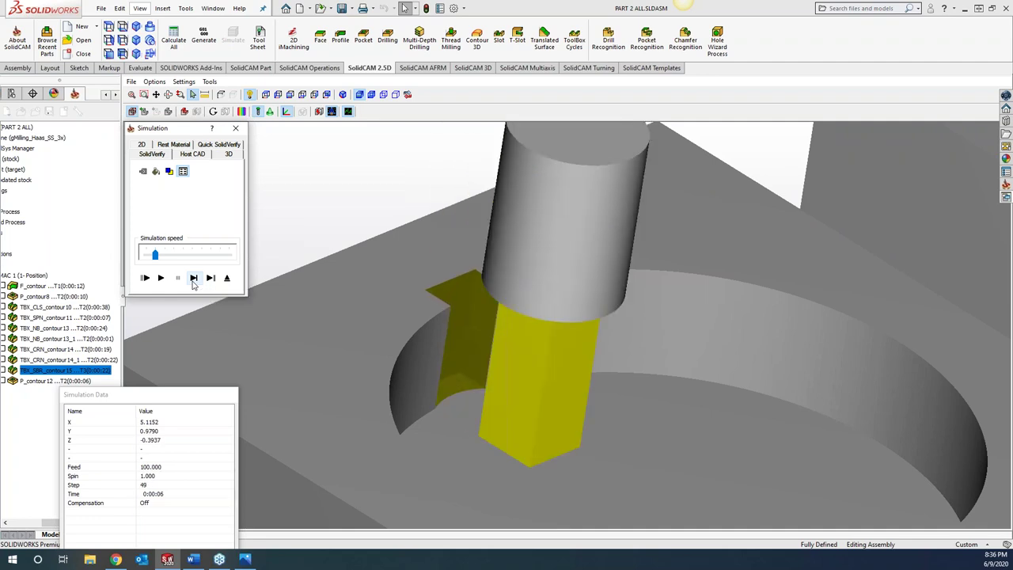
click(193, 278)
click(194, 278)
click(193, 278)
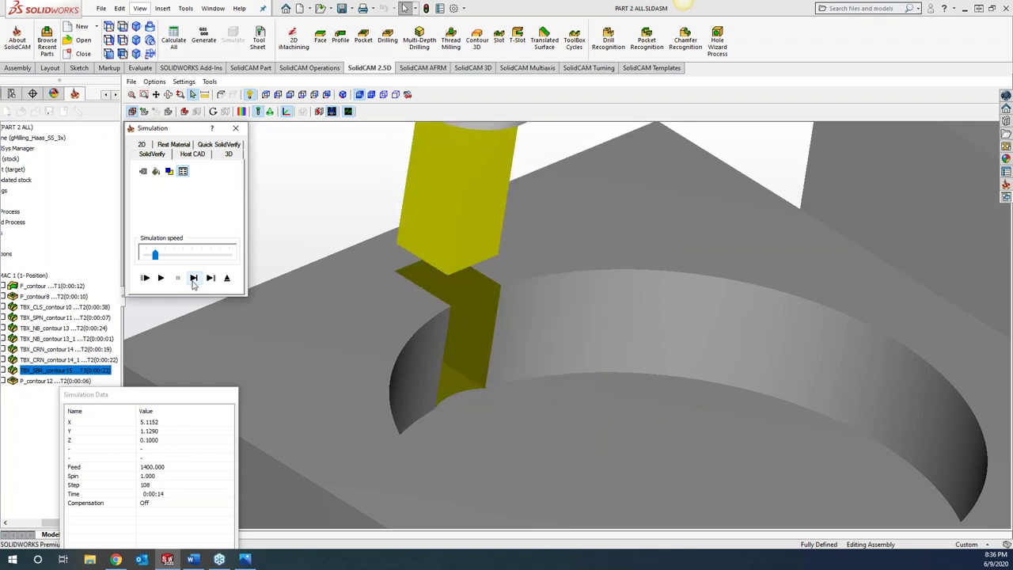
click(193, 278)
click(194, 278)
click(193, 278)
click(193, 278)
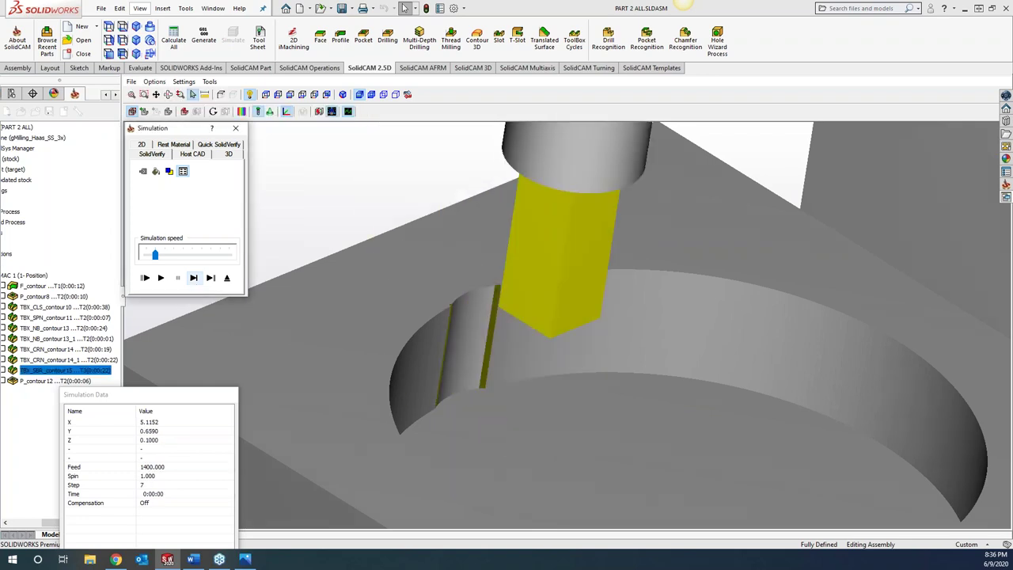
Step: Play the broaching simulation to its end, close it, and inspect the retract moves on the model
click(160, 278)
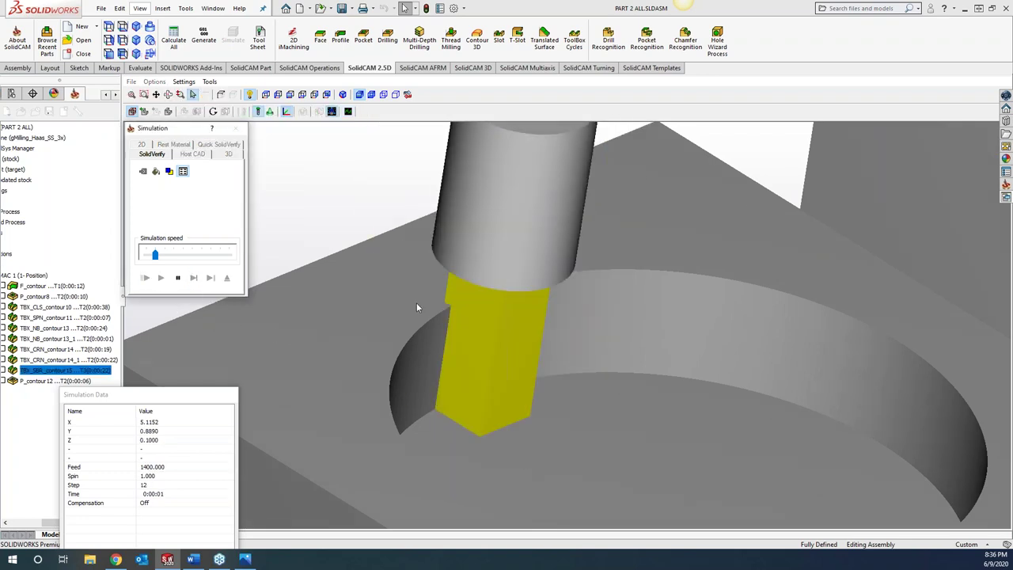
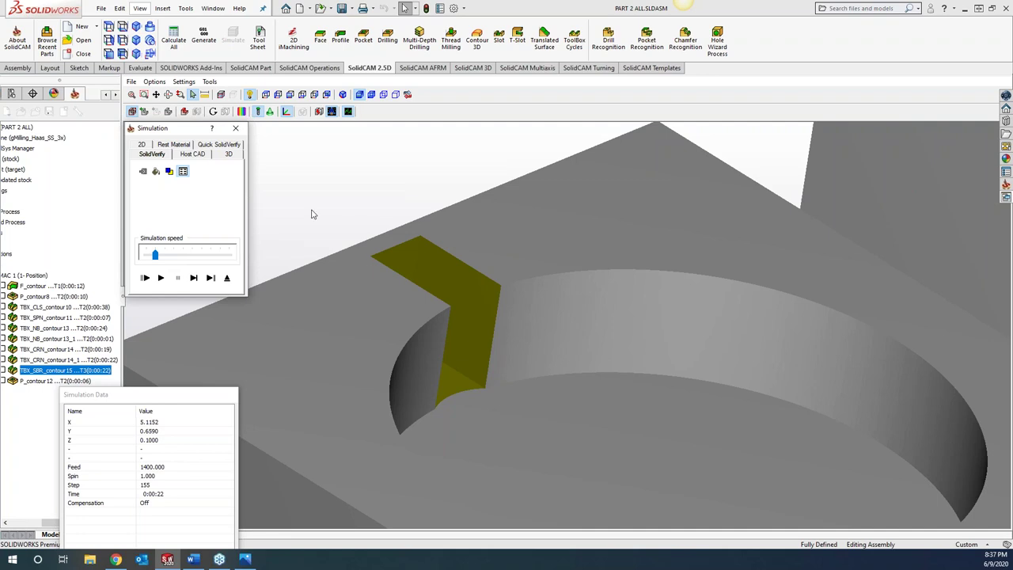
click(241, 135)
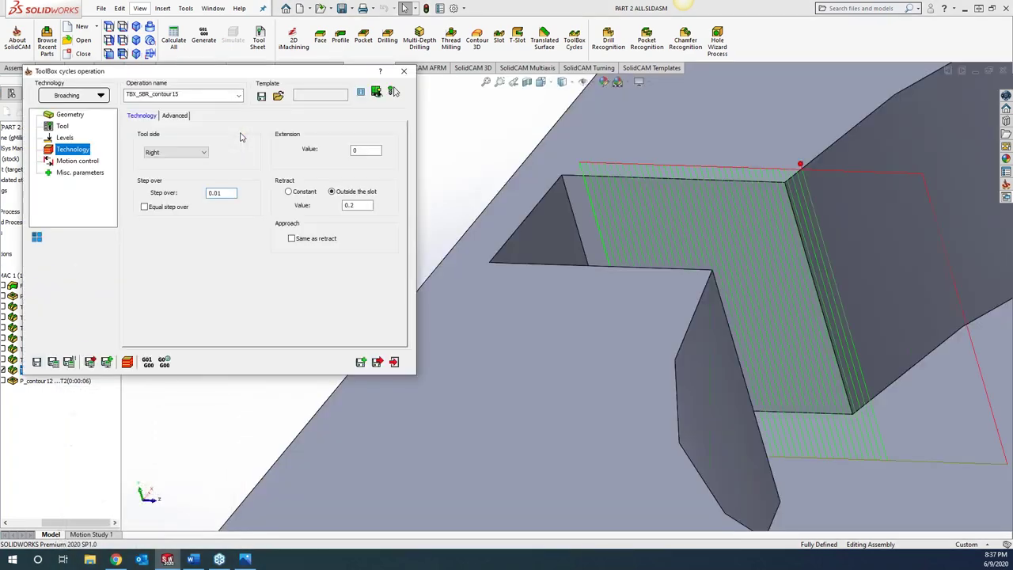
scroll(692, 369, up, 10)
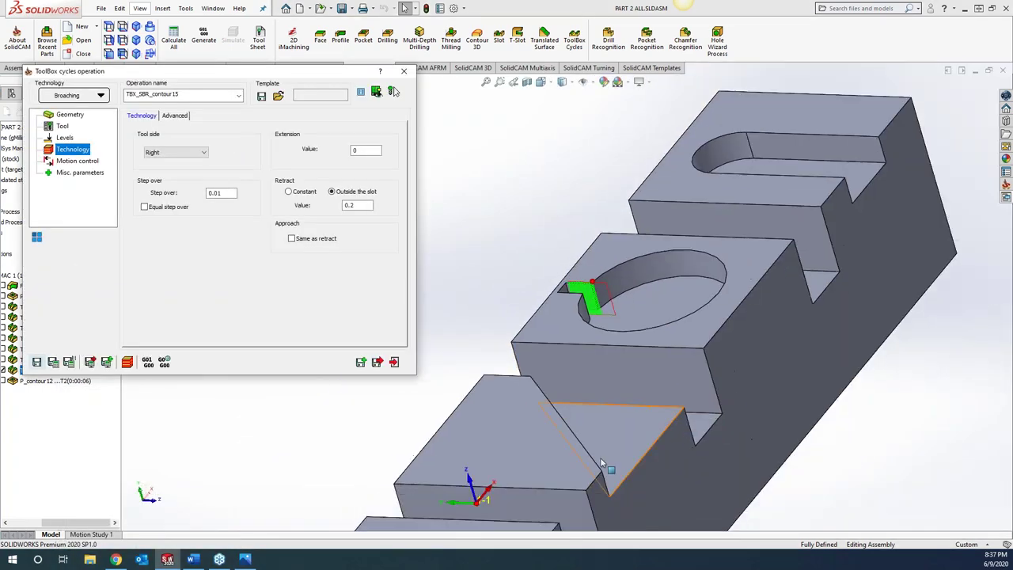
scroll(575, 312, down, 8)
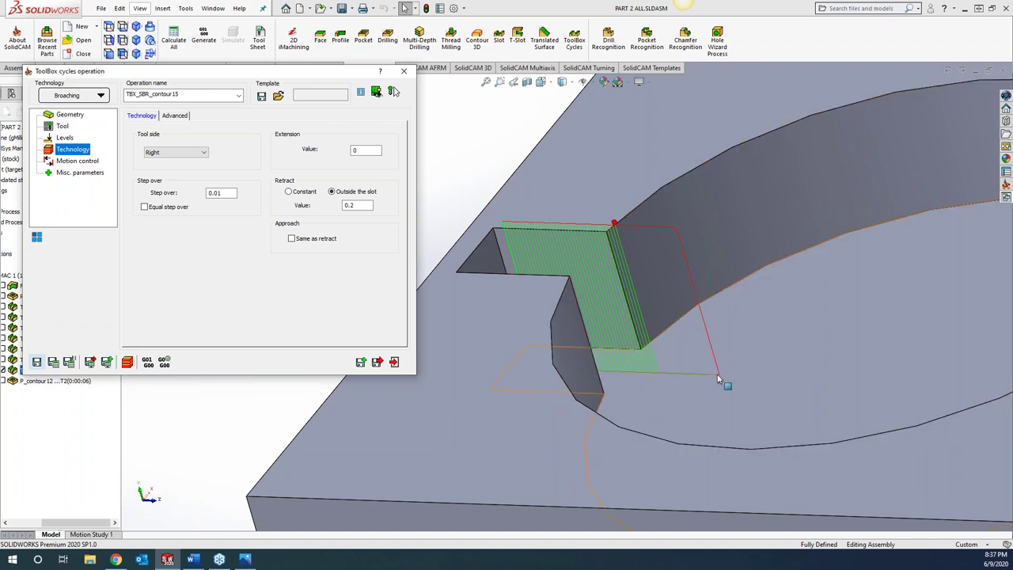
Step: Try a Constant retract with a value of 0.008 for the broaching operation
double_click(360, 205)
text(0.008)
click(288, 192)
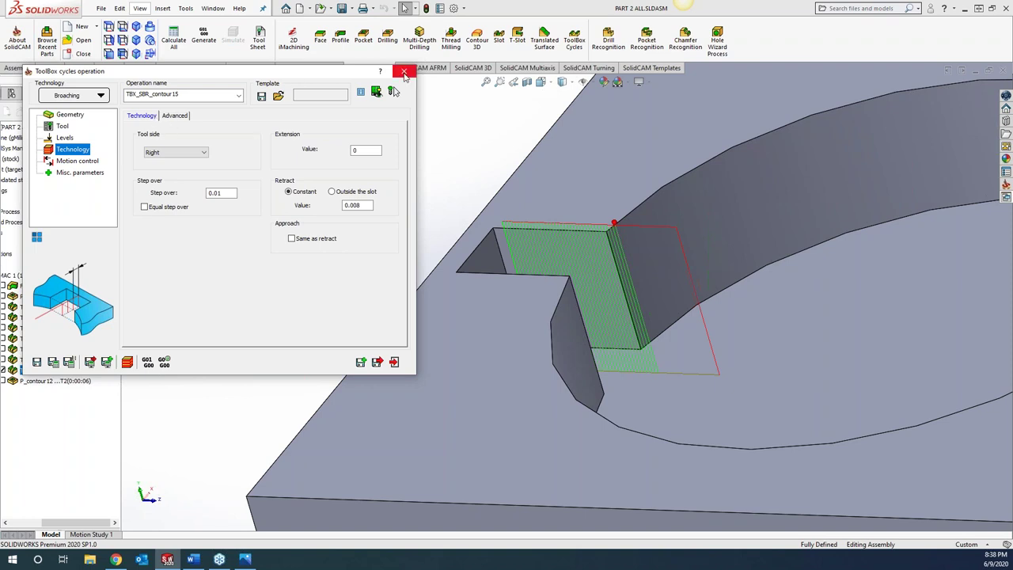
Step: Close the broaching operation without saving the changes
click(404, 72)
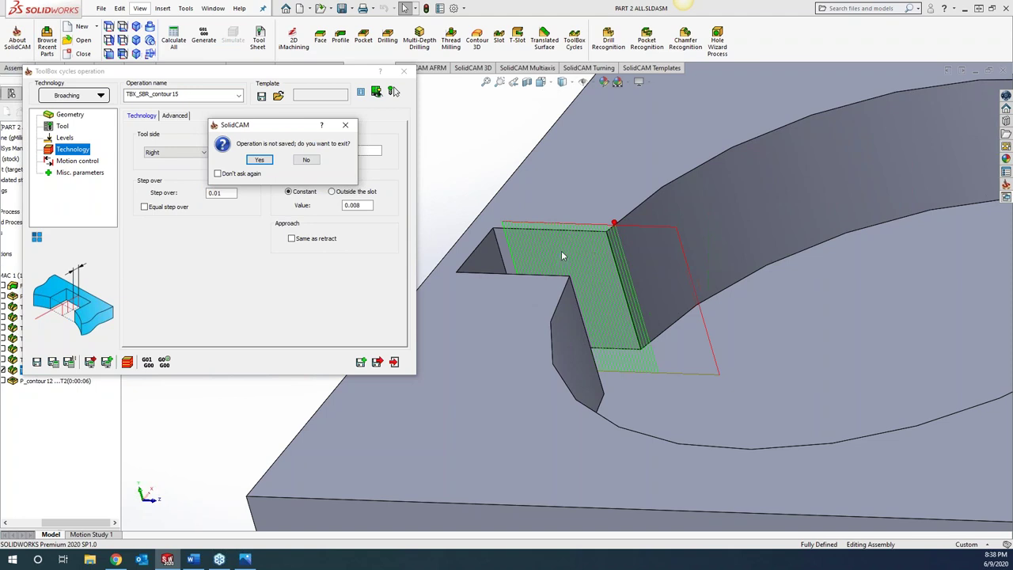
click(345, 125)
scroll(607, 262, up, 5)
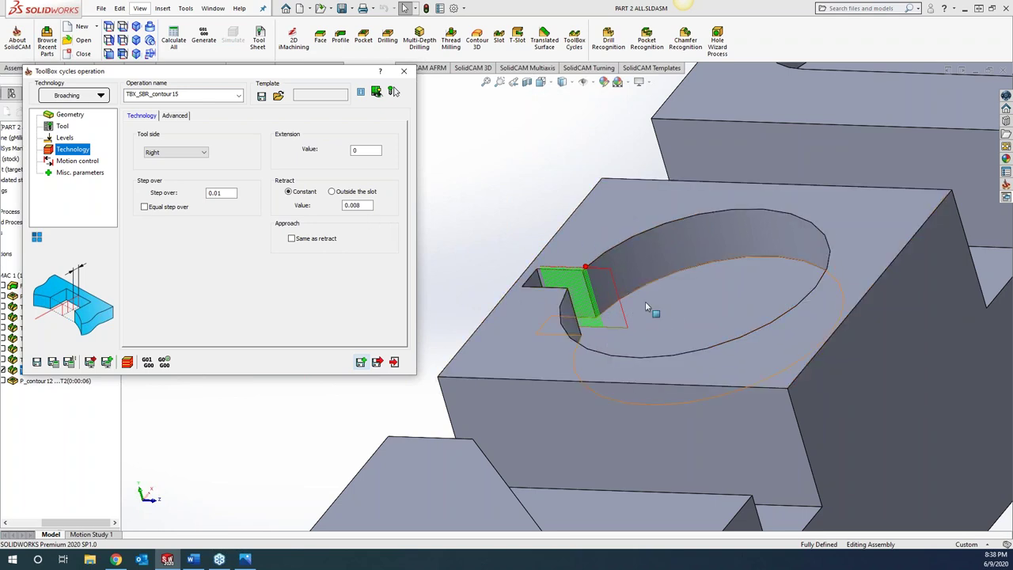
click(403, 71)
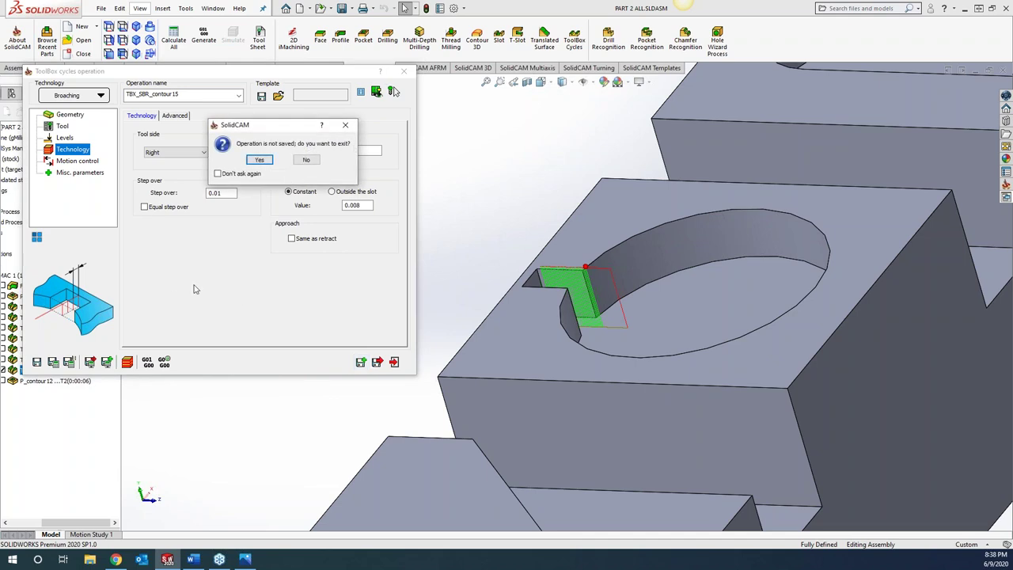
click(259, 160)
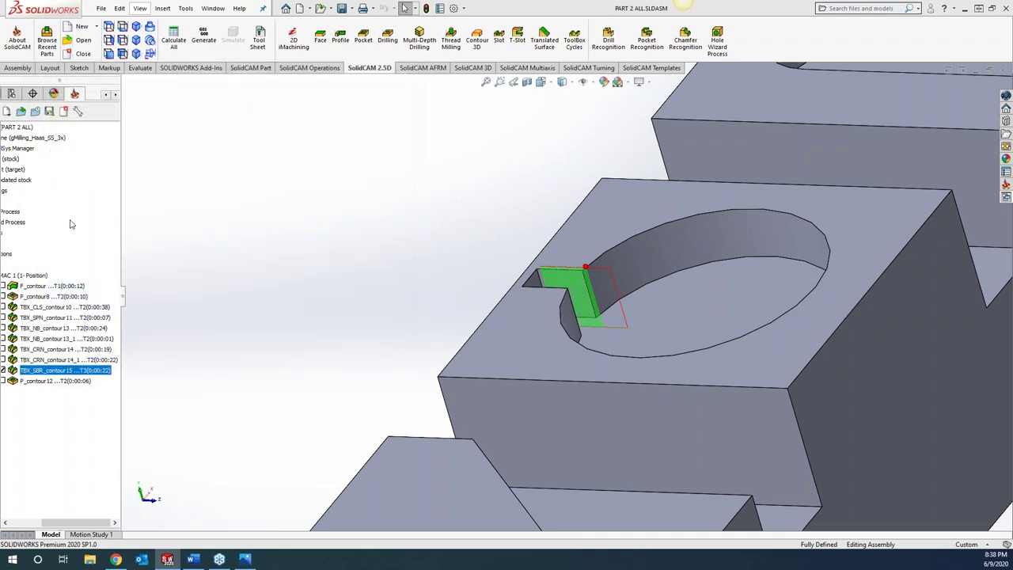
Step: Widen the CAM tree, open the P_contour8 pocket operation, and save it as a copy
drag(122, 273, 205, 266)
click(103, 297)
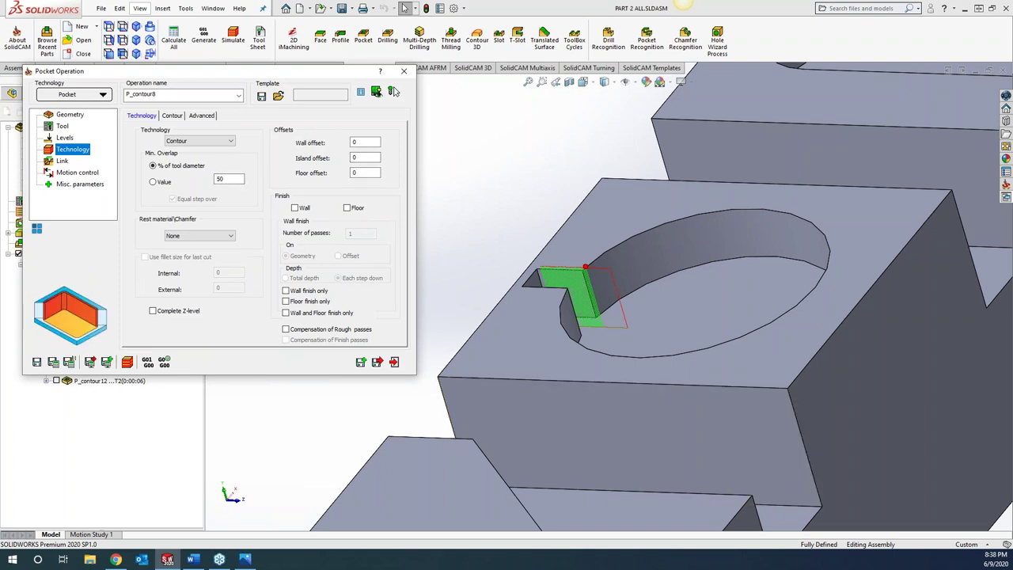
click(360, 363)
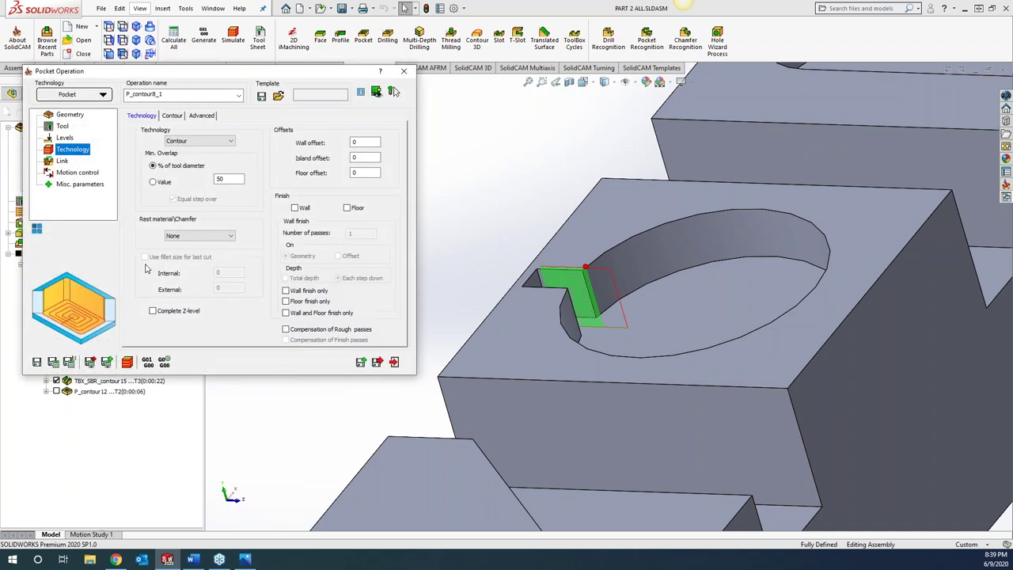
Step: Assign a new end mill with a 3 mm diameter to the copied pocket operation, then save and calculate it
click(61, 128)
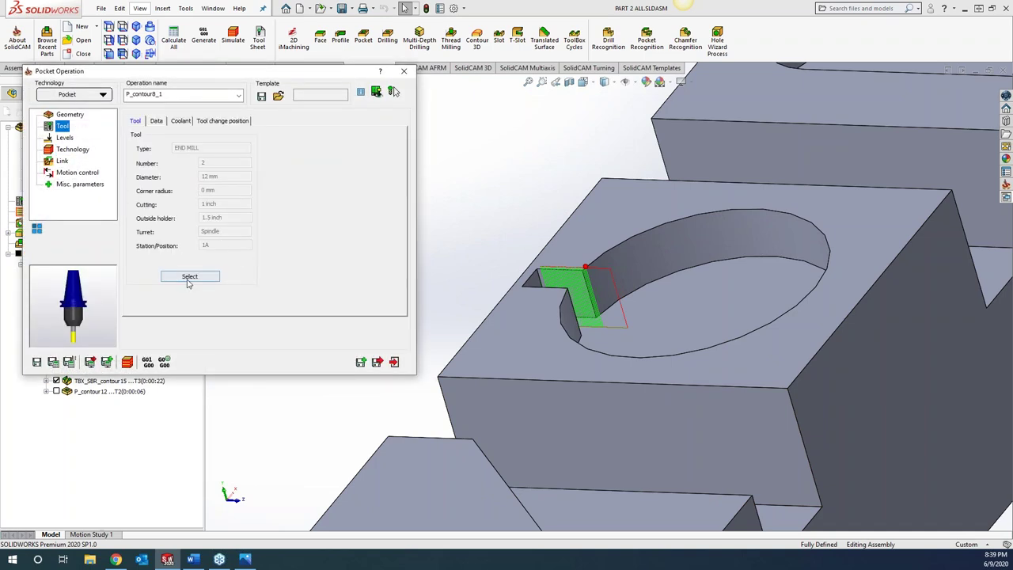
click(250, 278)
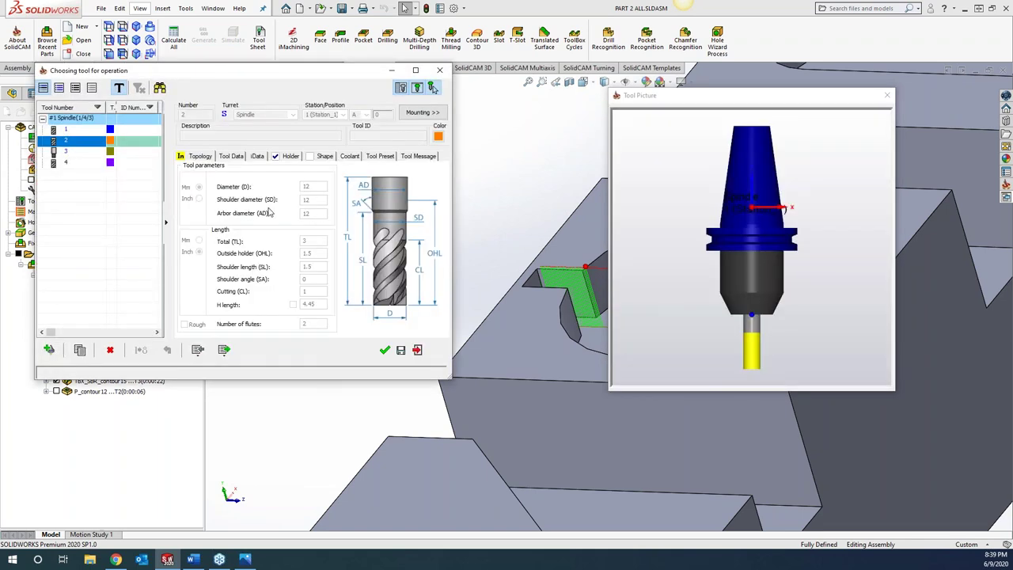
click(48, 349)
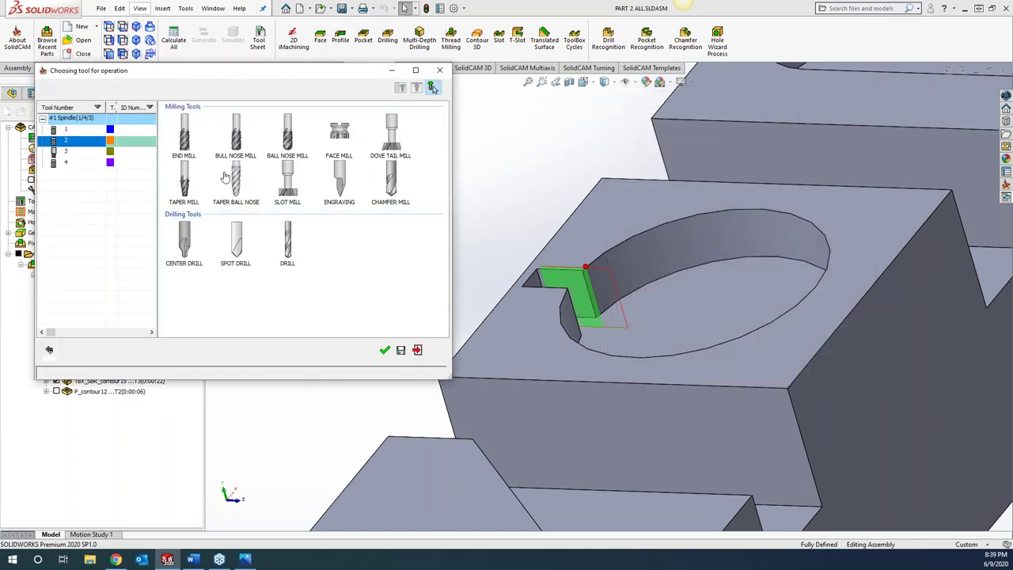
double_click(184, 141)
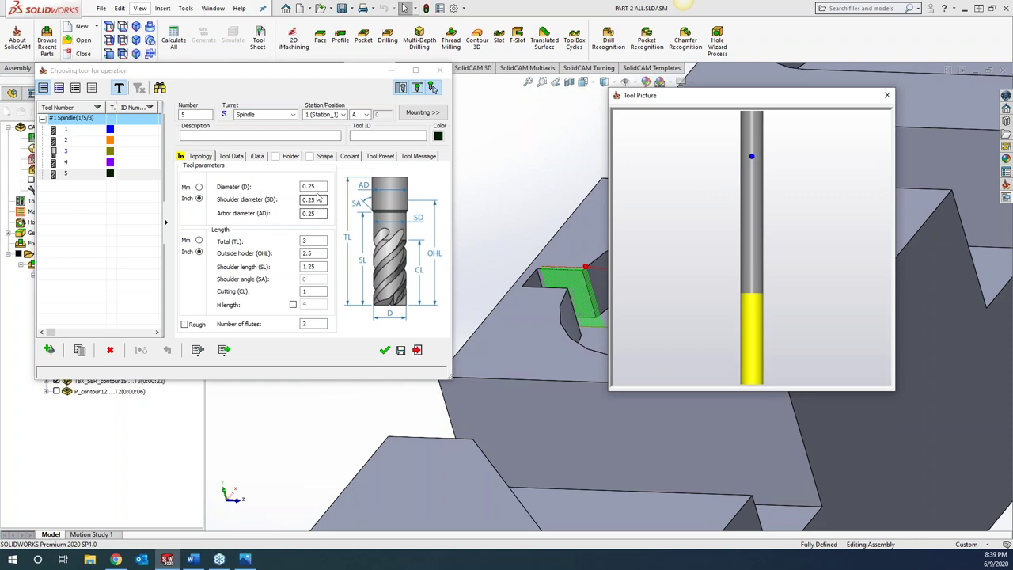
click(199, 187)
click(262, 185)
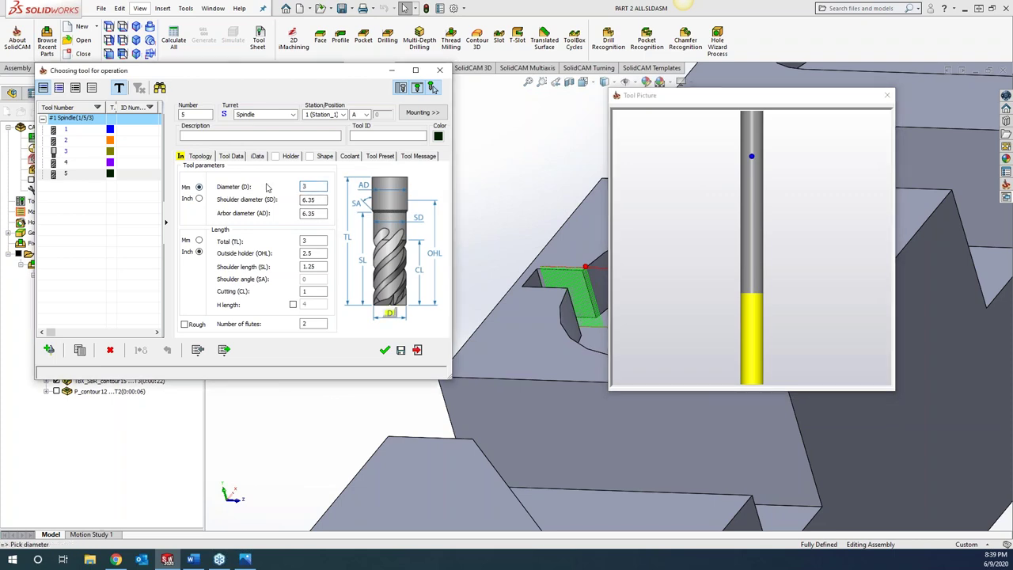
click(384, 350)
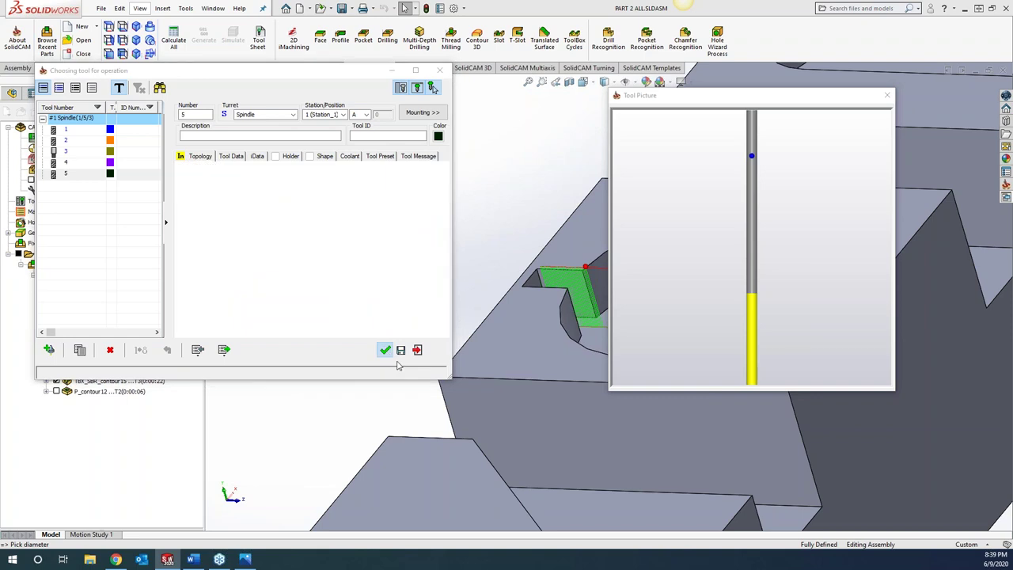
click(55, 363)
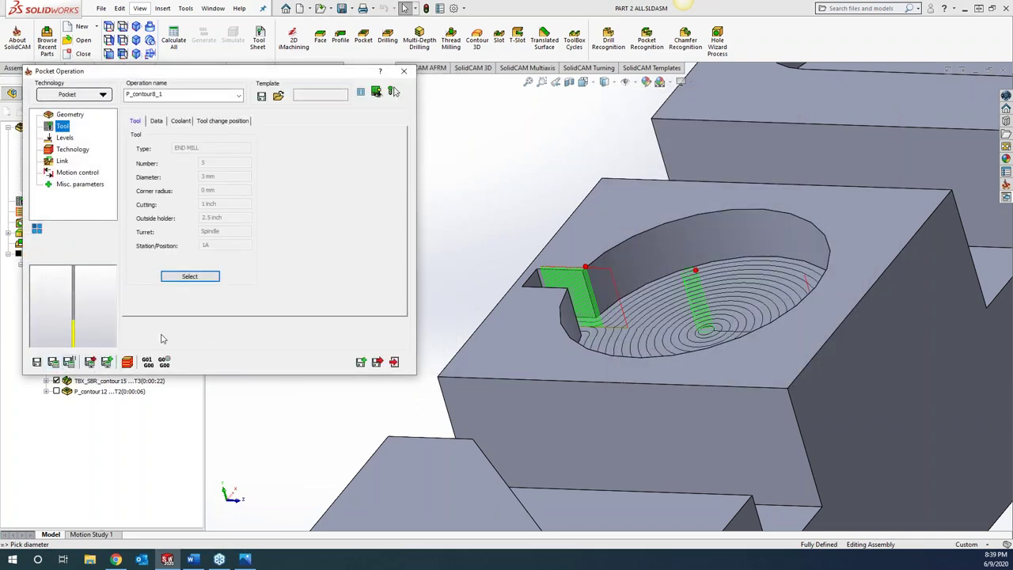
Step: Set the pocket operation to rest machining with tool 2, the 12 mm end mill, as the previous tool, then save and calculate
click(73, 150)
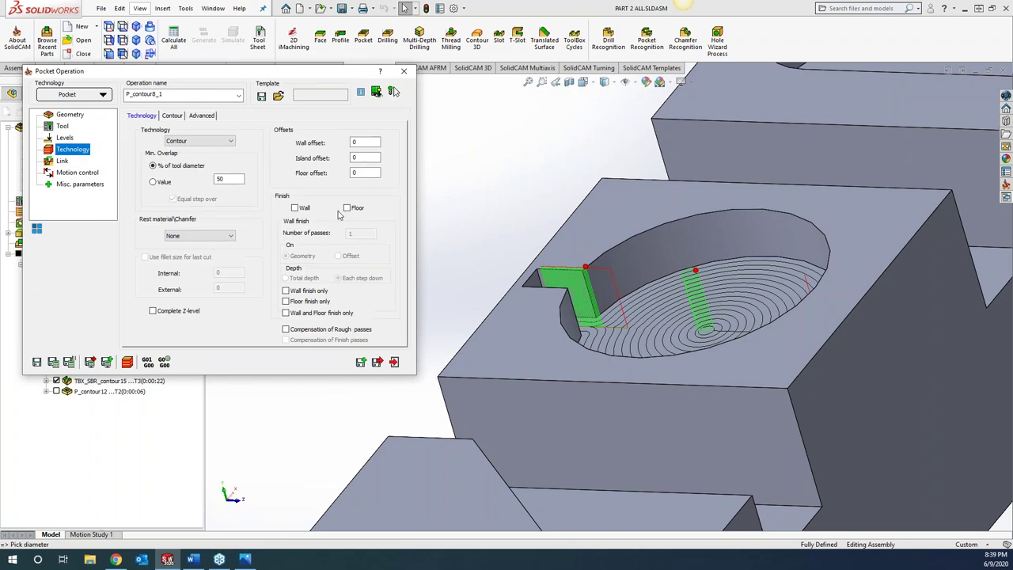
click(207, 236)
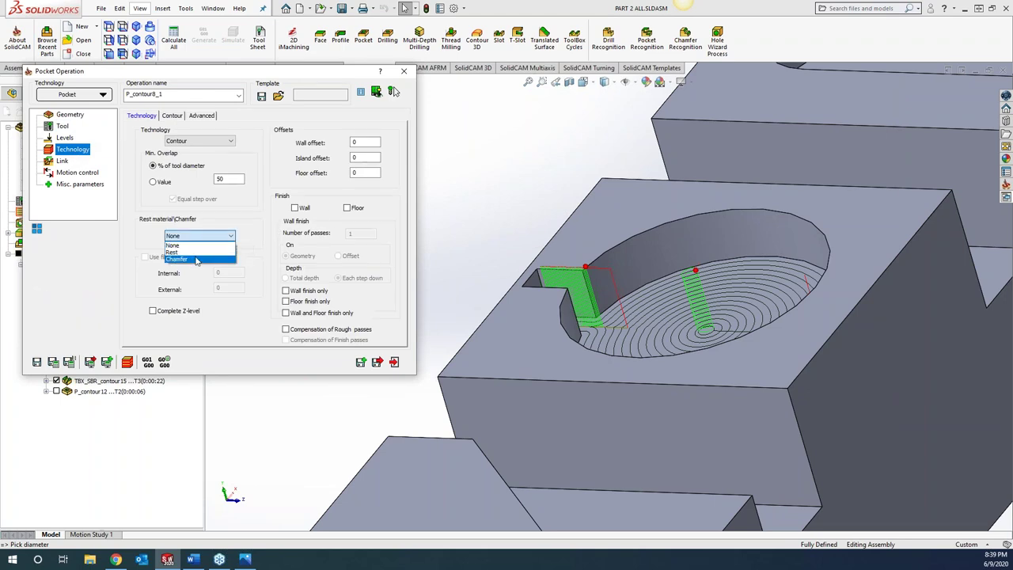
click(196, 252)
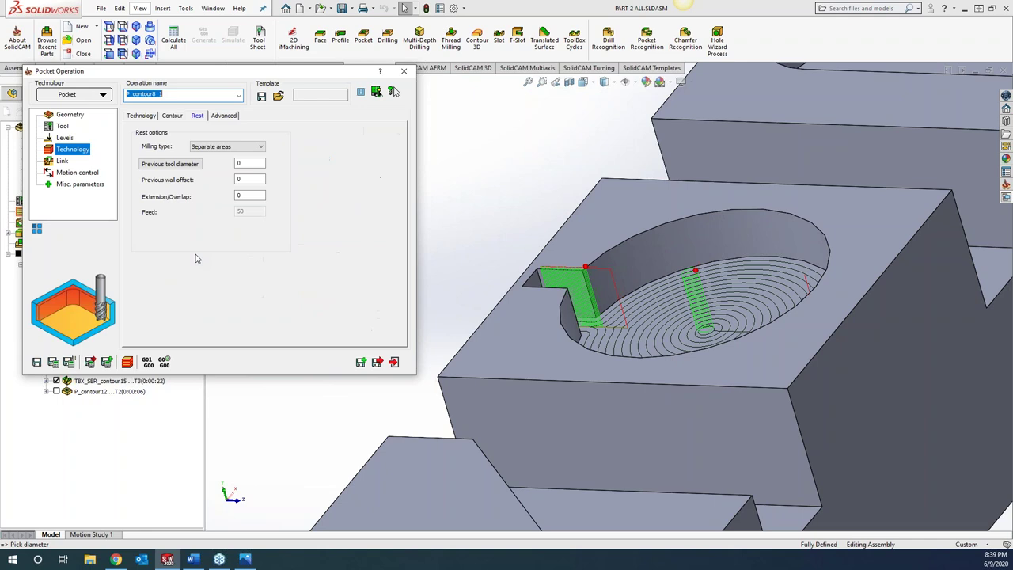
click(258, 164)
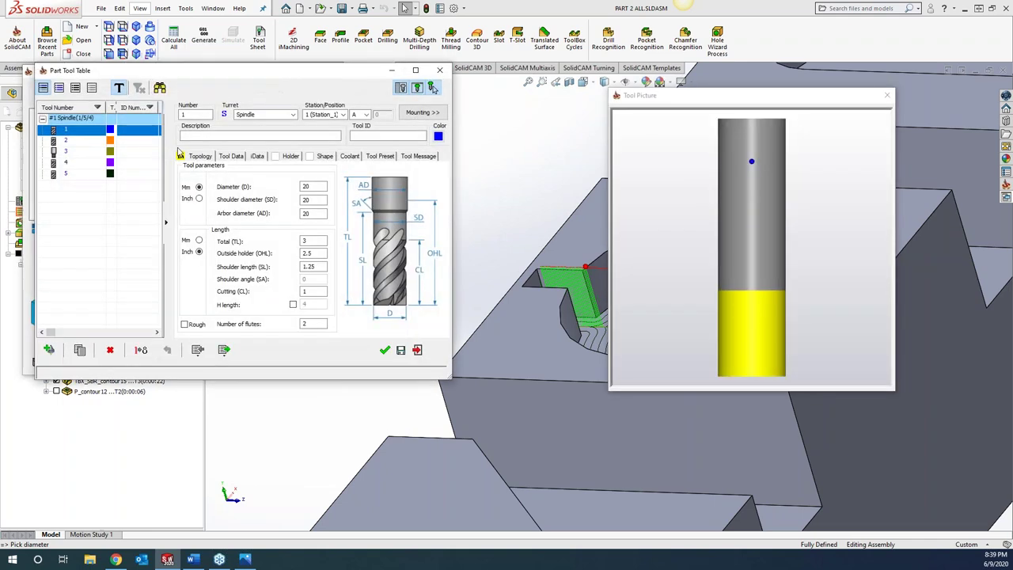
click(85, 143)
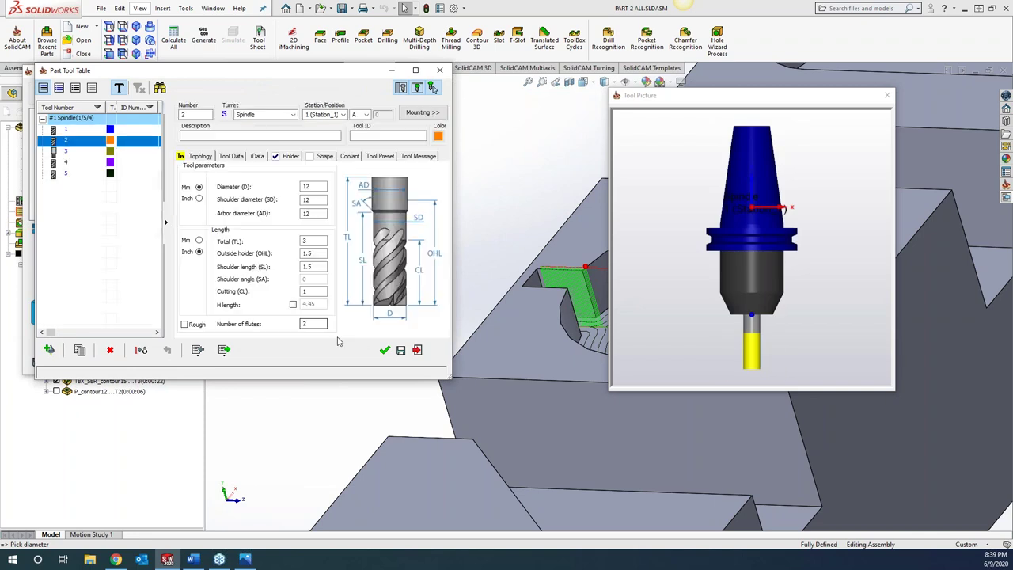
click(384, 349)
click(53, 362)
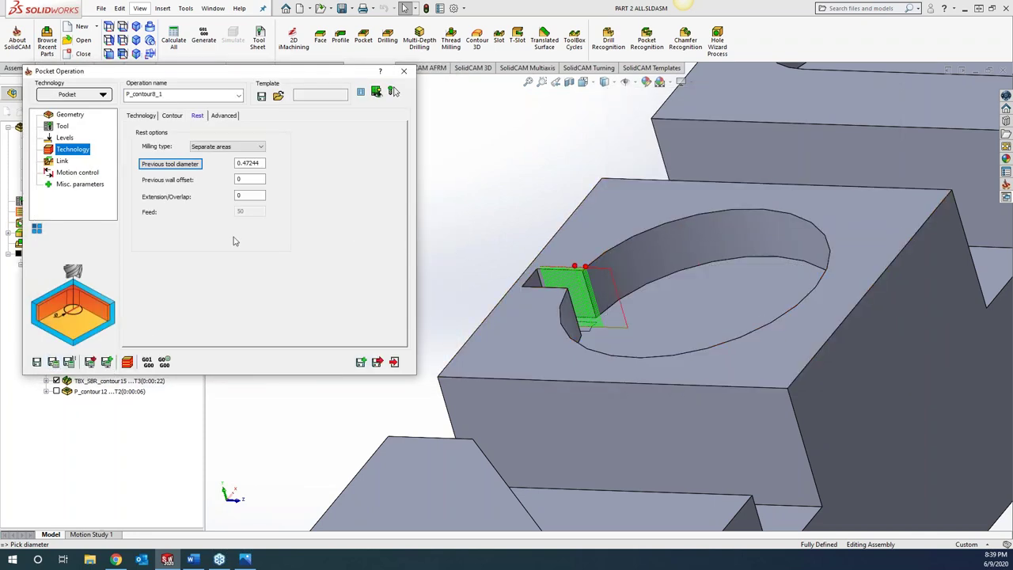
Step: Simulate the rest-machining operation in SolidVerify, compare the machined keyway corners with the target model, and close the simulation and operation
click(127, 363)
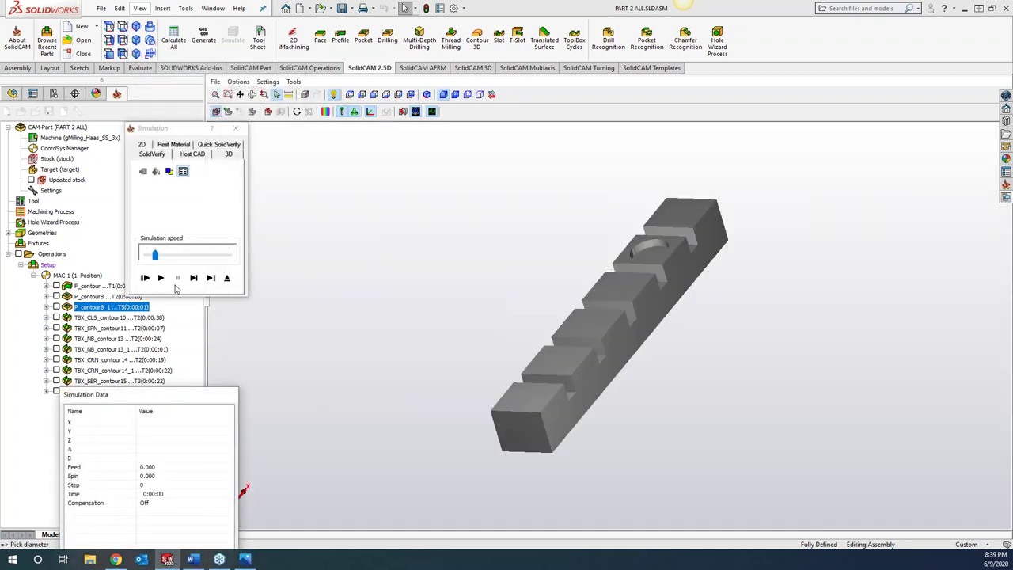
scroll(606, 261, up, 5)
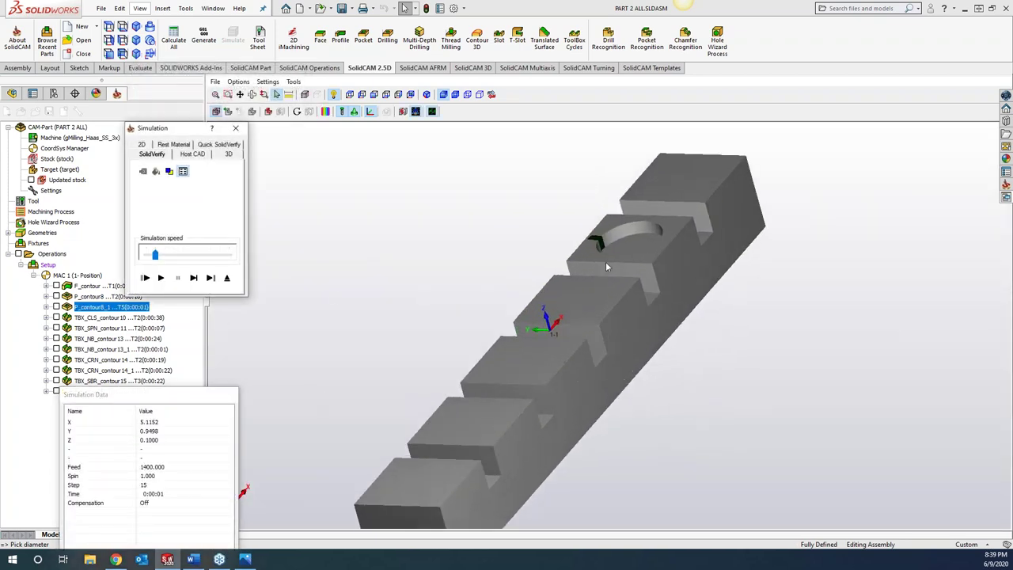
scroll(605, 255, up, 8)
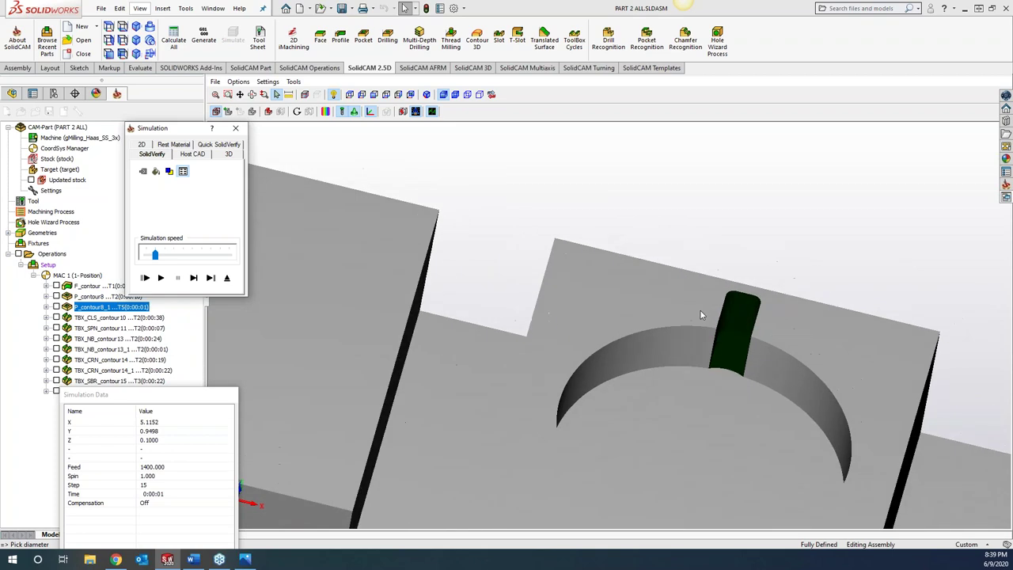
middle_drag(643, 339, 577, 289)
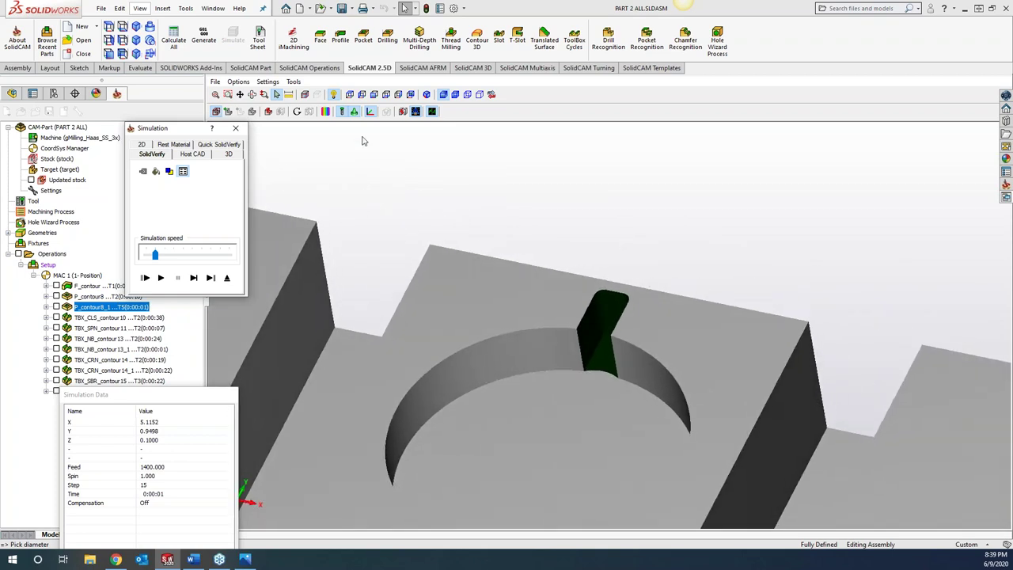
click(325, 111)
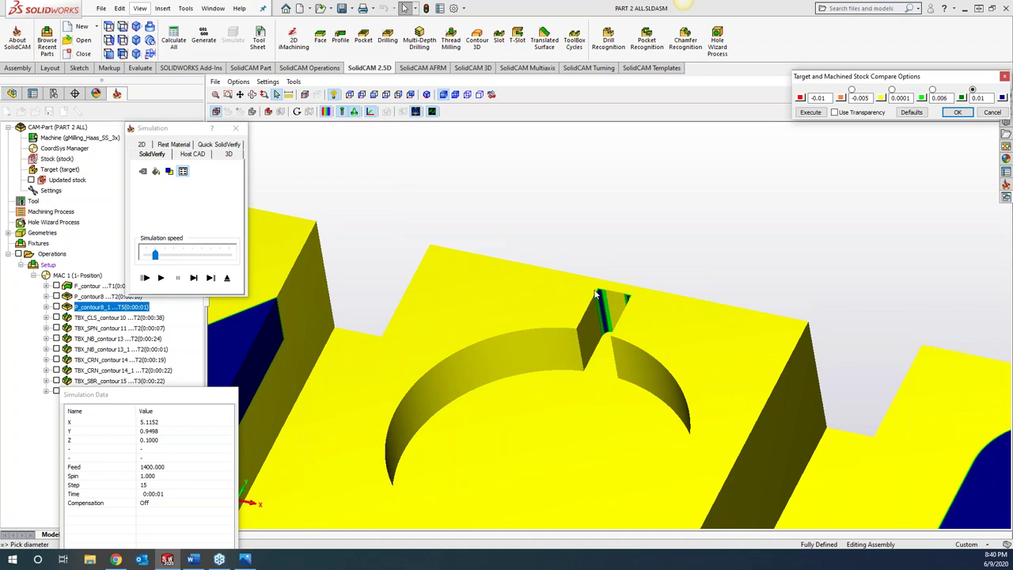
click(235, 128)
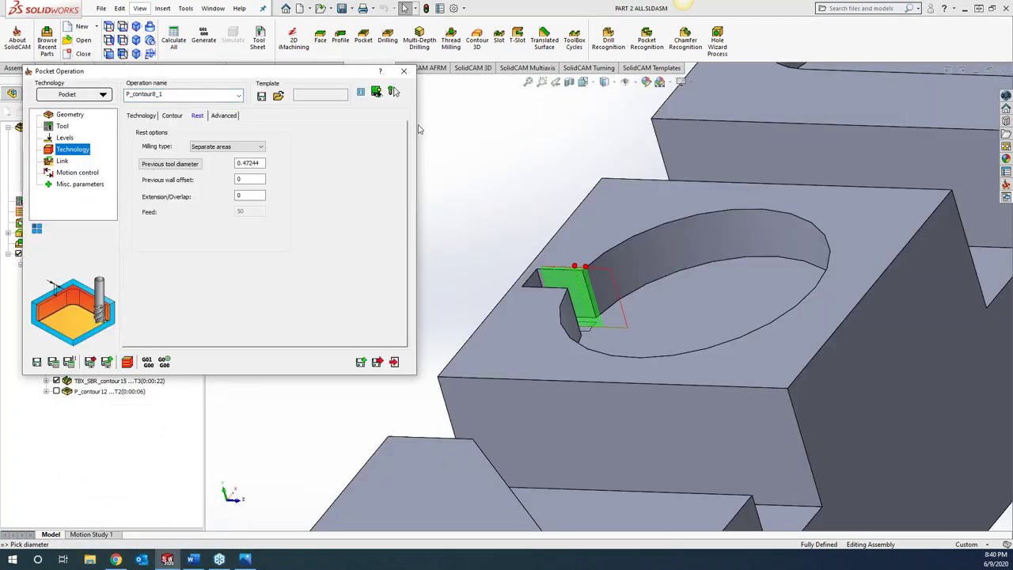
click(404, 70)
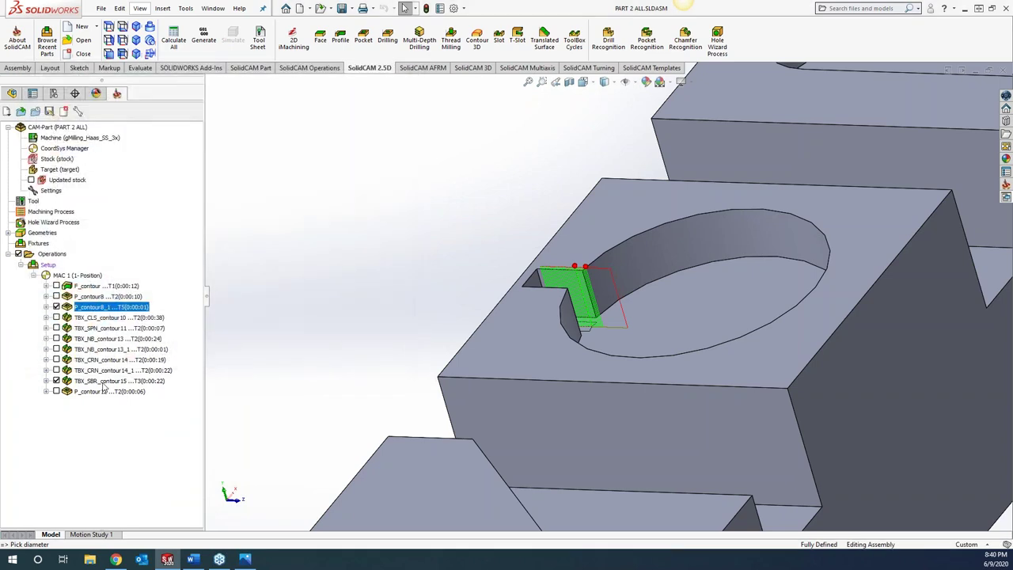
Step: Open the TBX_SBR_contour15 broaching operation and sketch a line about 2 mm long on the block's top face along the keyway's side edge
click(105, 381)
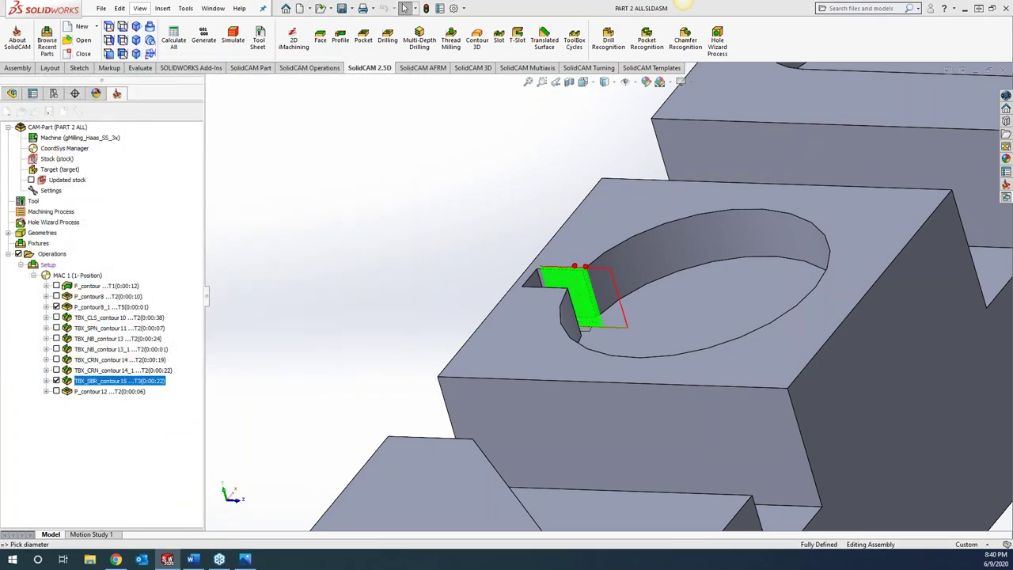
click(53, 115)
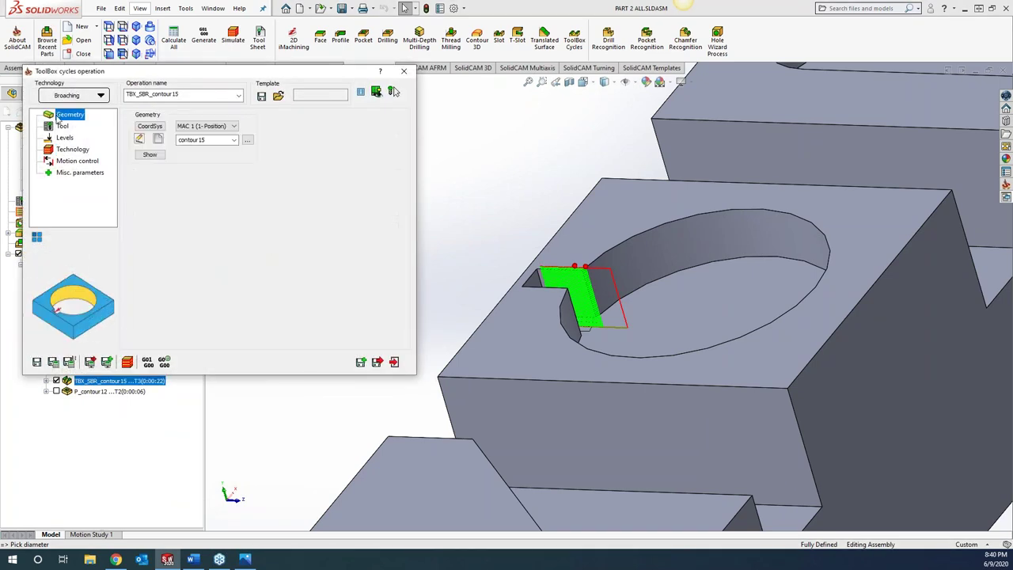
right_click(523, 348)
click(543, 216)
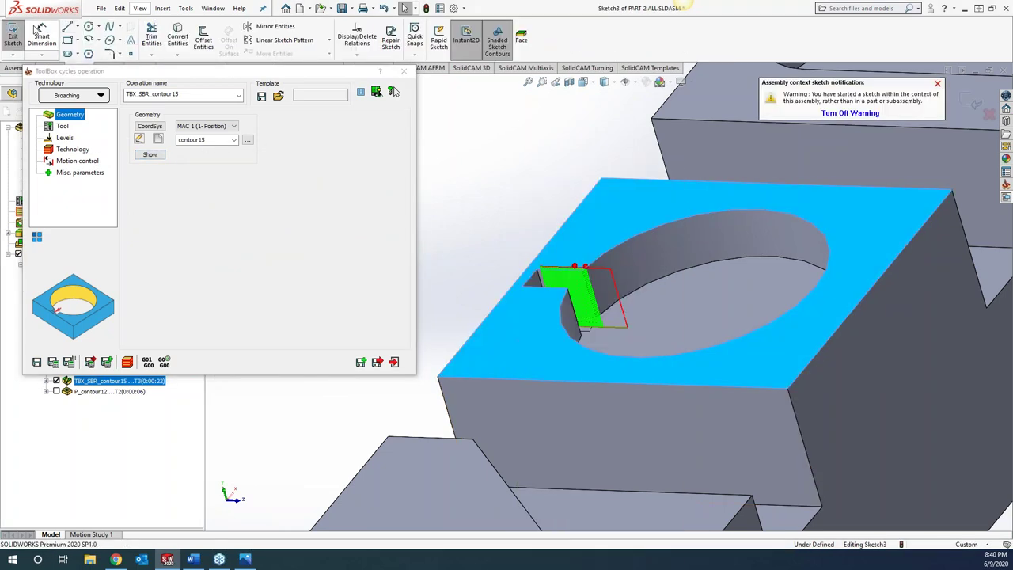
click(524, 283)
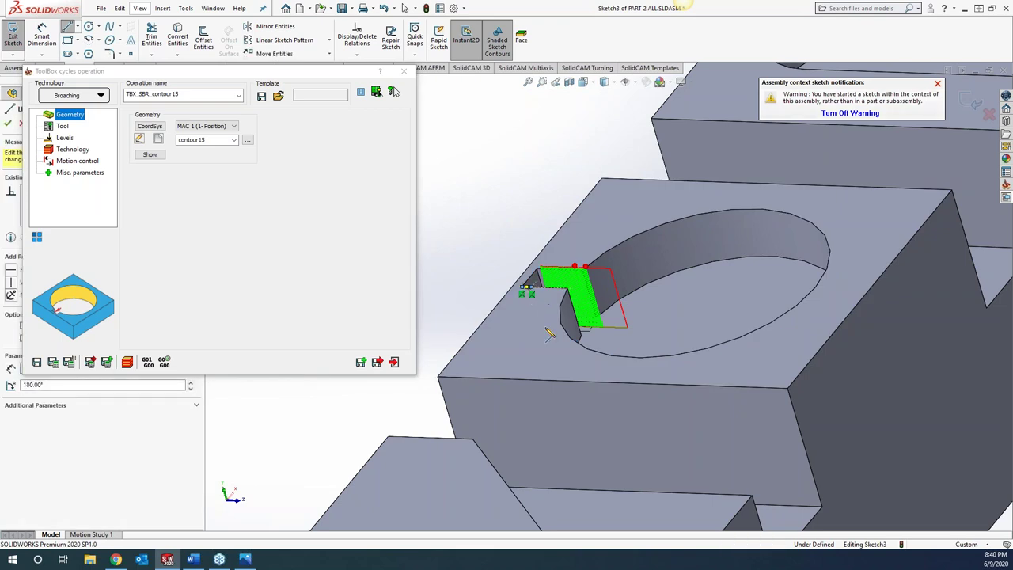
key(Escape)
scroll(493, 343, up, 3)
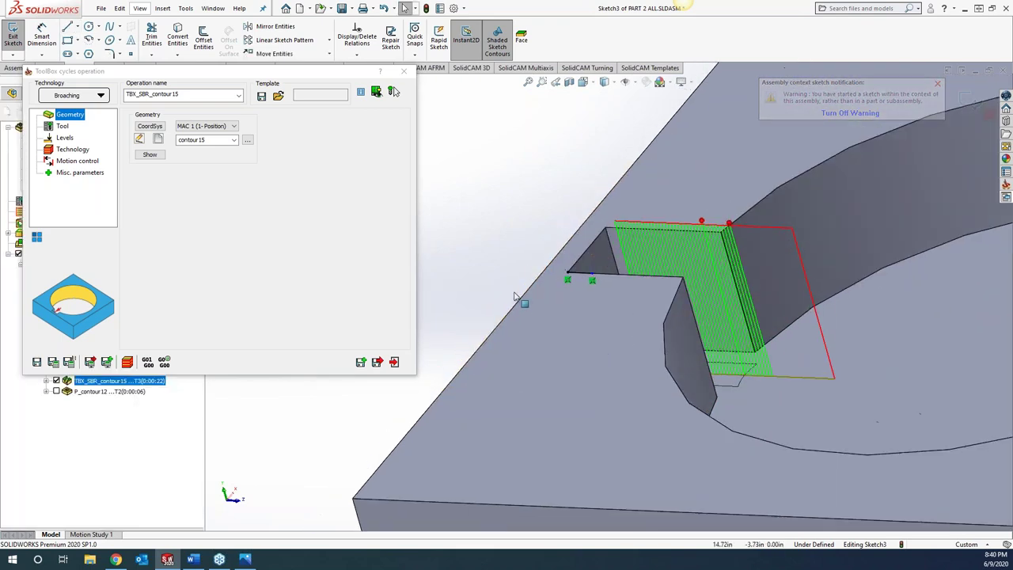
click(393, 92)
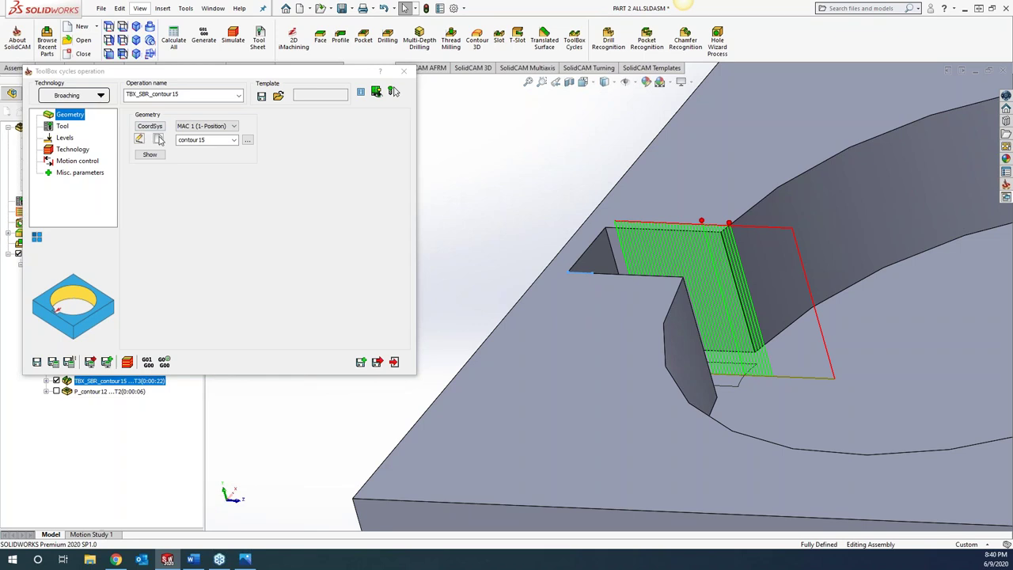
Step: Define a new geometry chain for the broaching operation from the short sketched line, then save and calculate
click(586, 274)
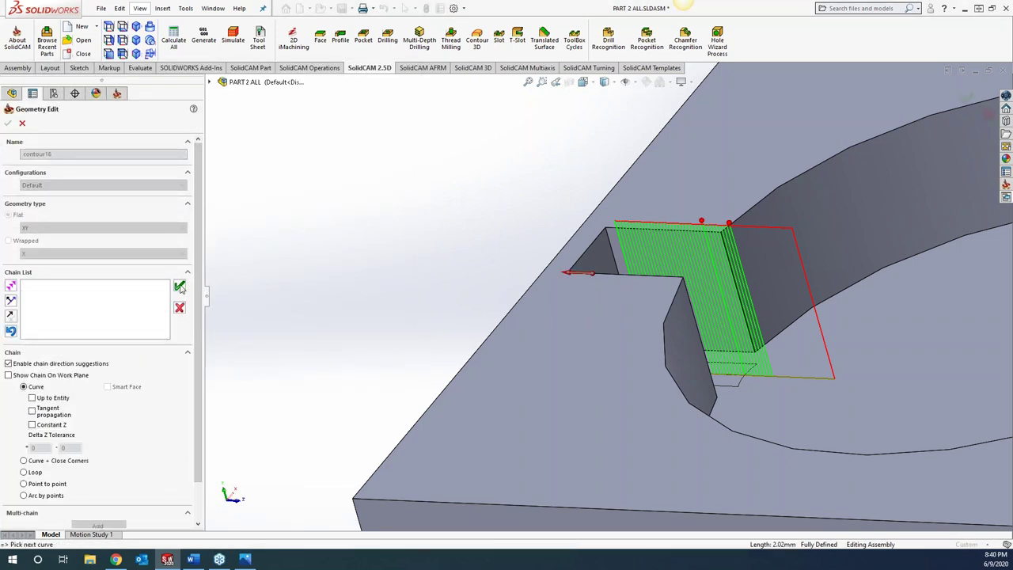
click(180, 285)
click(7, 122)
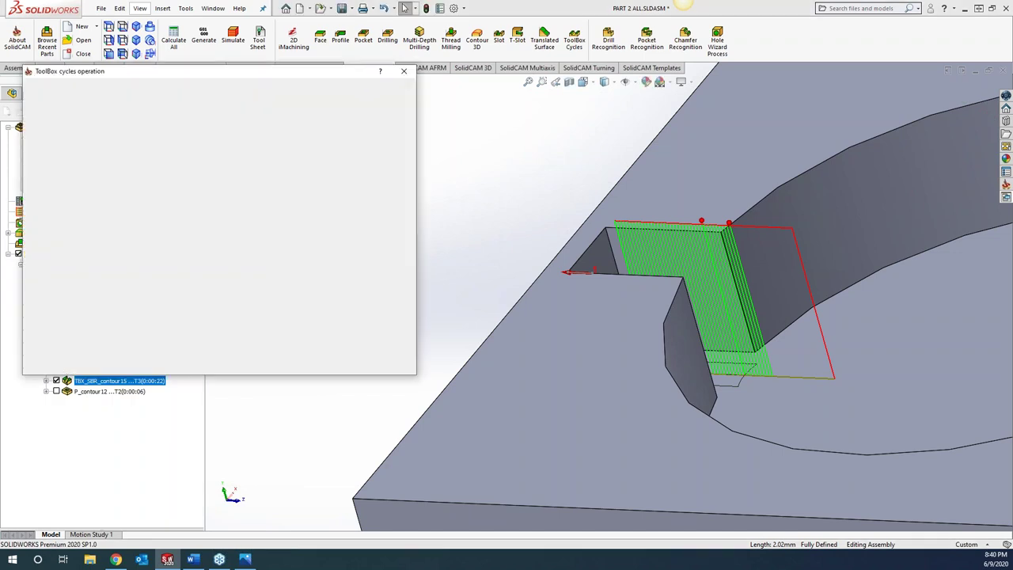
click(52, 362)
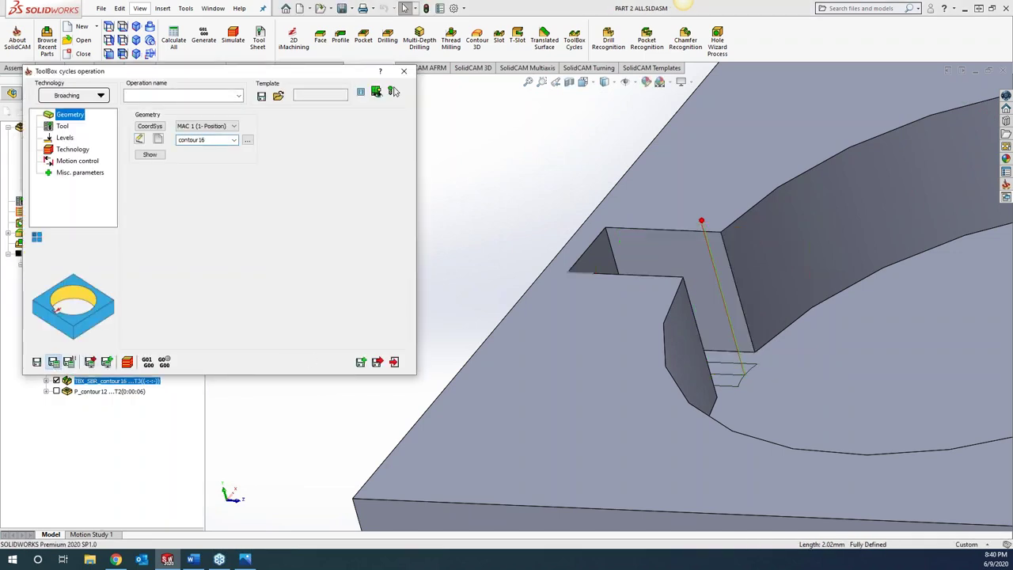
Step: Set the broaching depth to 0.3937 from the pocket floor, save and calculate, and inspect the toolpath in the keyway corner
click(65, 138)
click(204, 227)
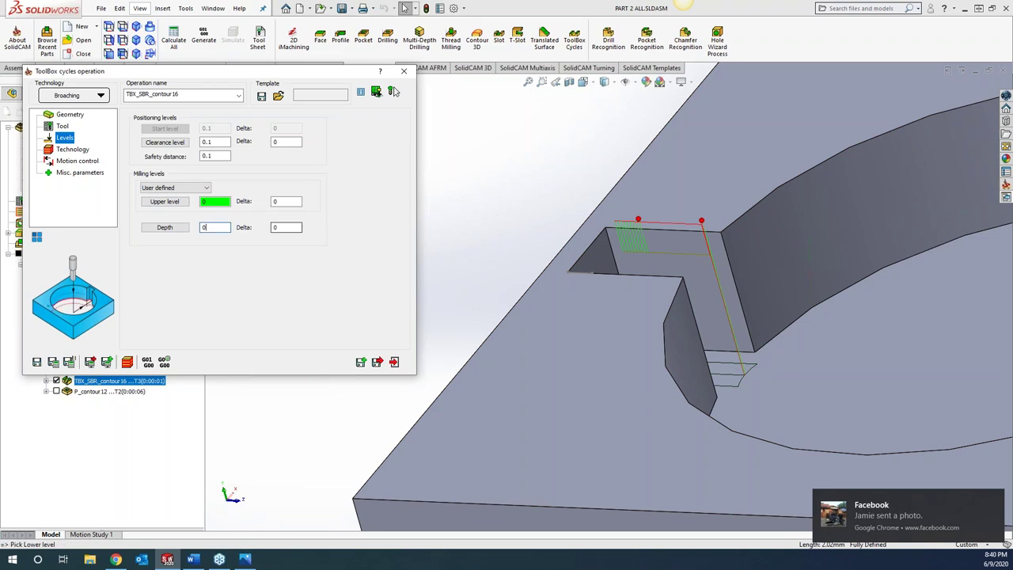
click(839, 400)
click(52, 361)
scroll(783, 381, down, 6)
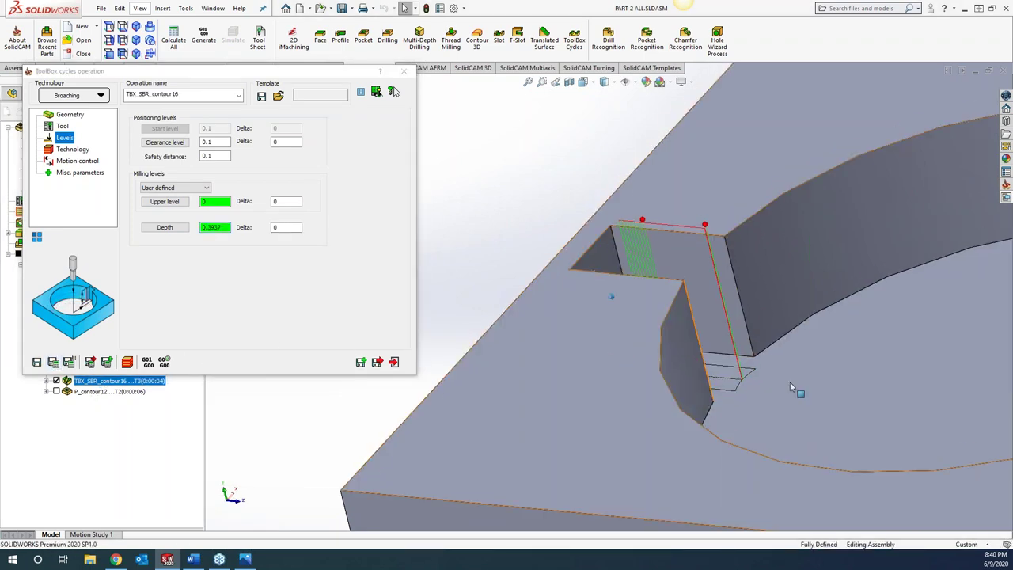
middle_drag(754, 383, 721, 231)
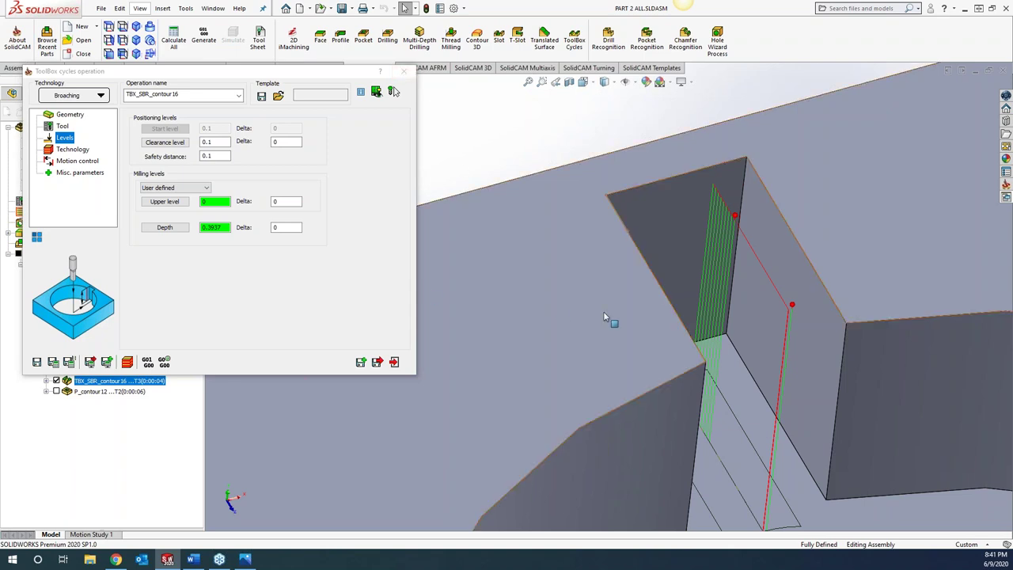
Step: Simulate the broaching operation in SolidVerify one step at a time, hide the tool holder to inspect the keyway corner, and close the simulation
click(129, 363)
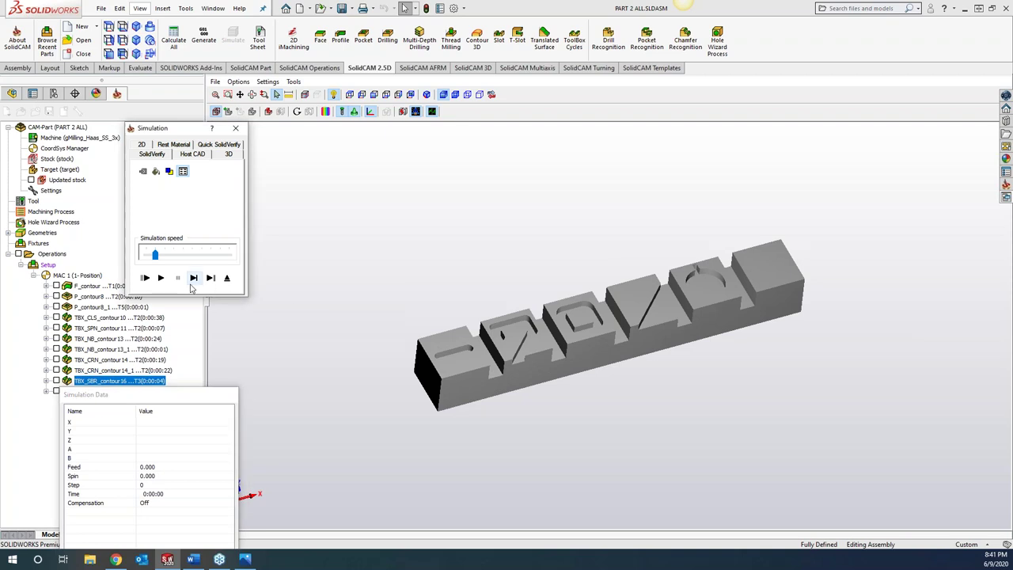
click(193, 280)
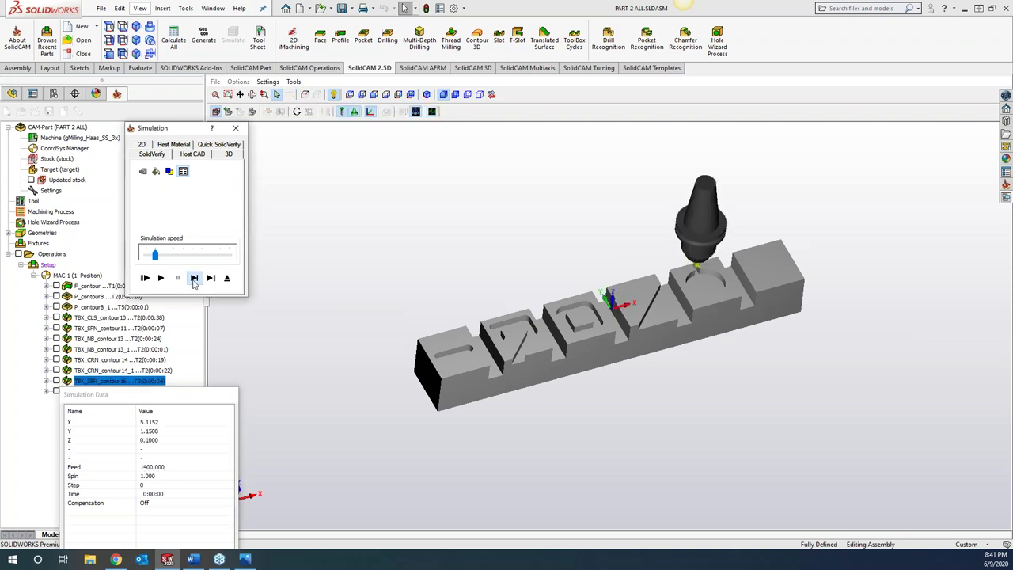
scroll(554, 320, up, 10)
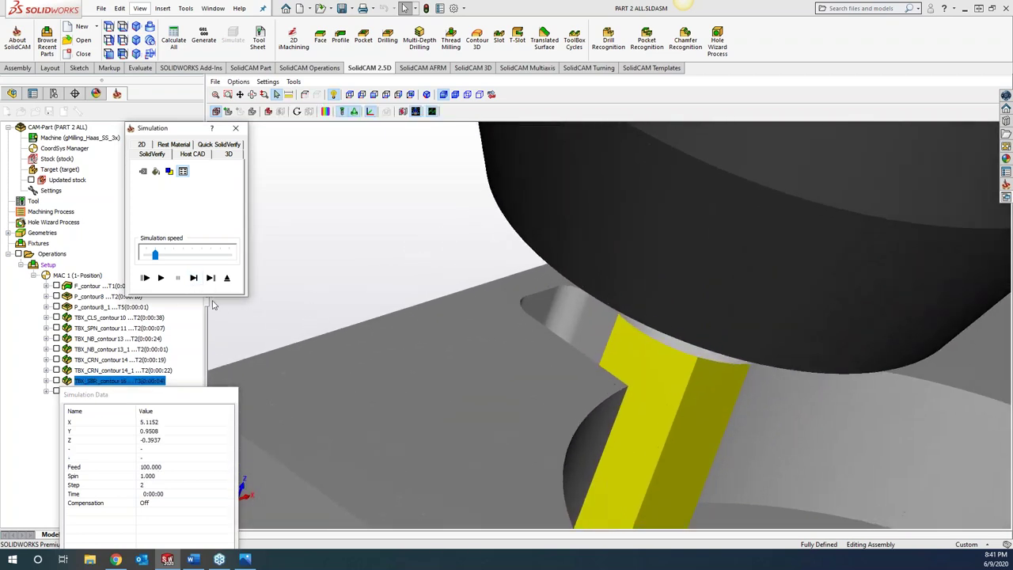
click(193, 278)
click(193, 277)
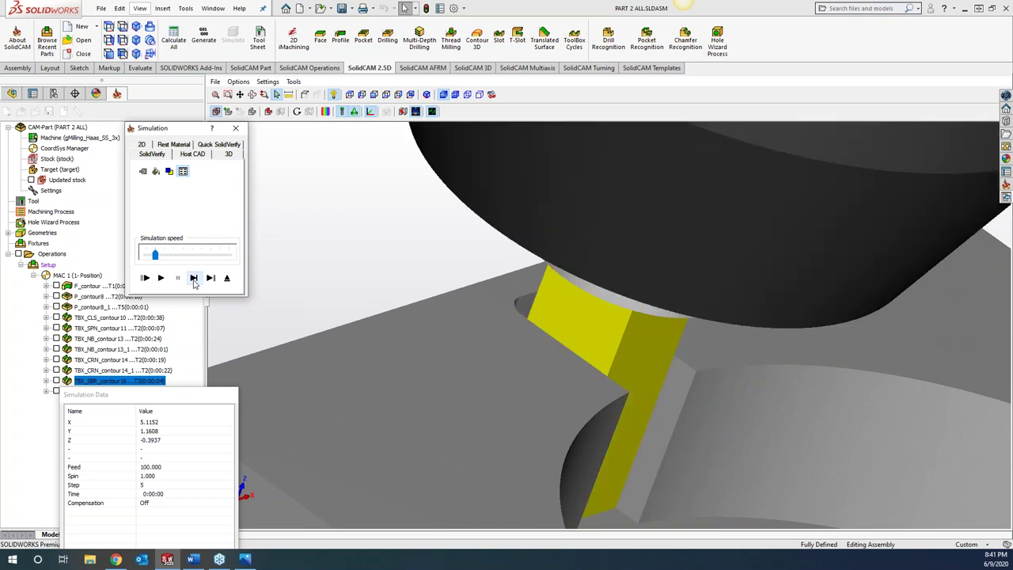
click(193, 278)
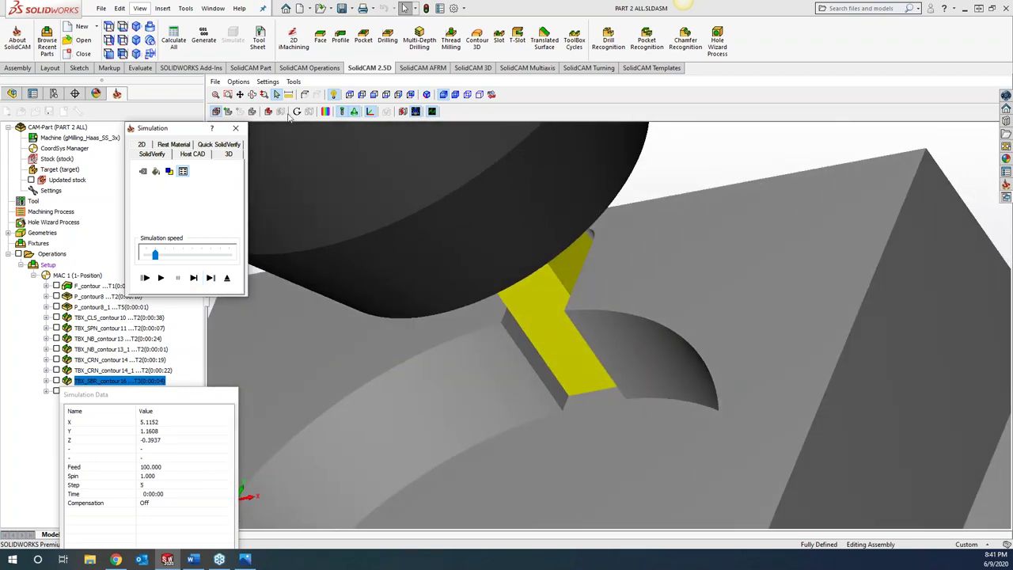
click(353, 112)
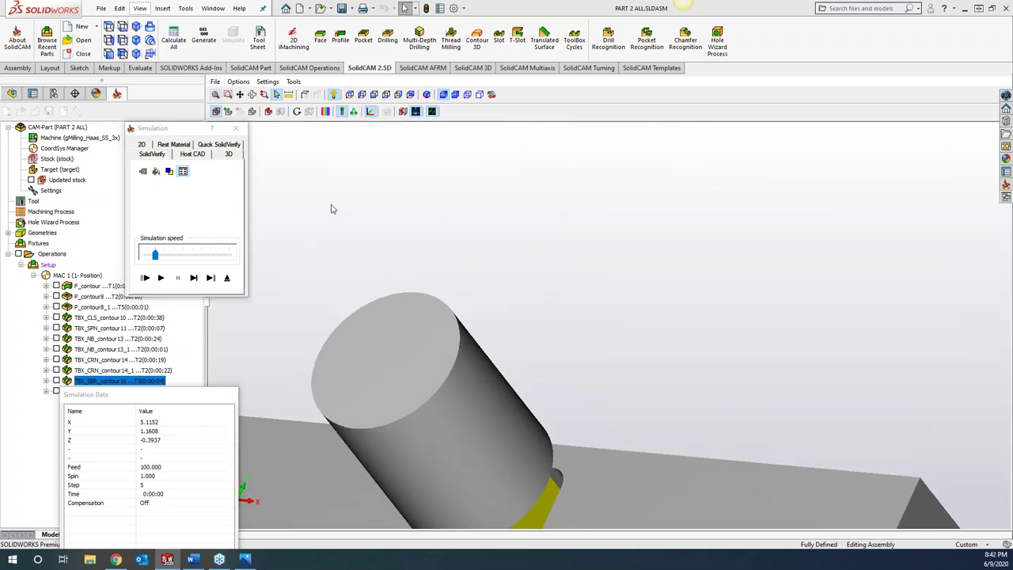
click(235, 128)
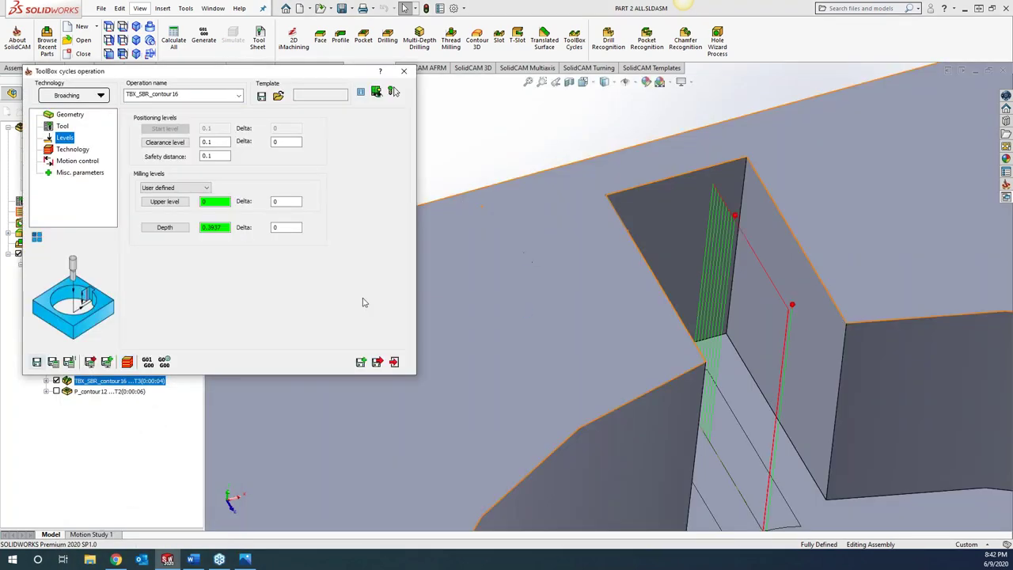
Step: Edit the sketch at the keyway corner, dimension the short line's length as 0.025 in, and exit the sketch
right_click(616, 212)
click(637, 191)
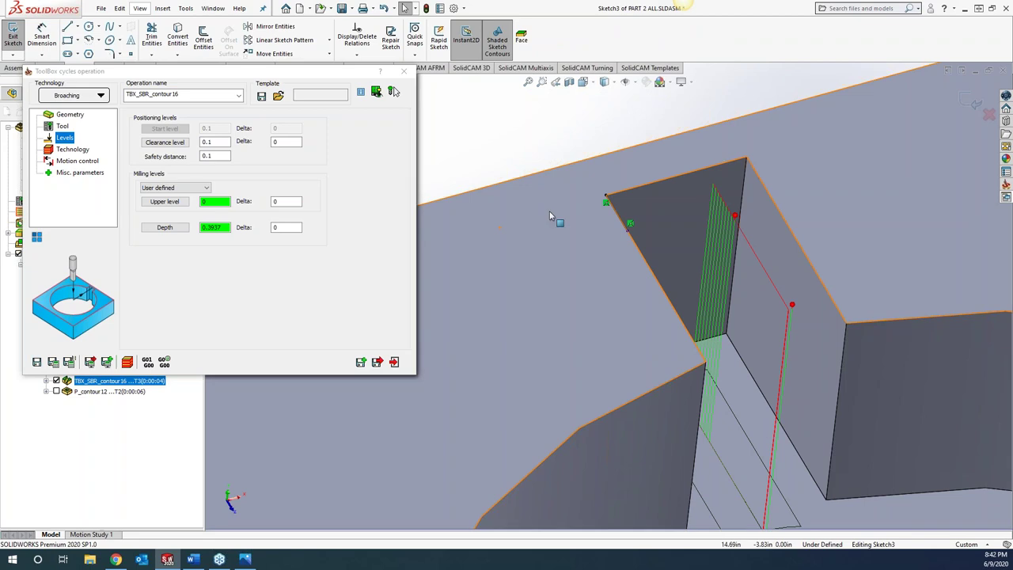
click(603, 222)
click(479, 264)
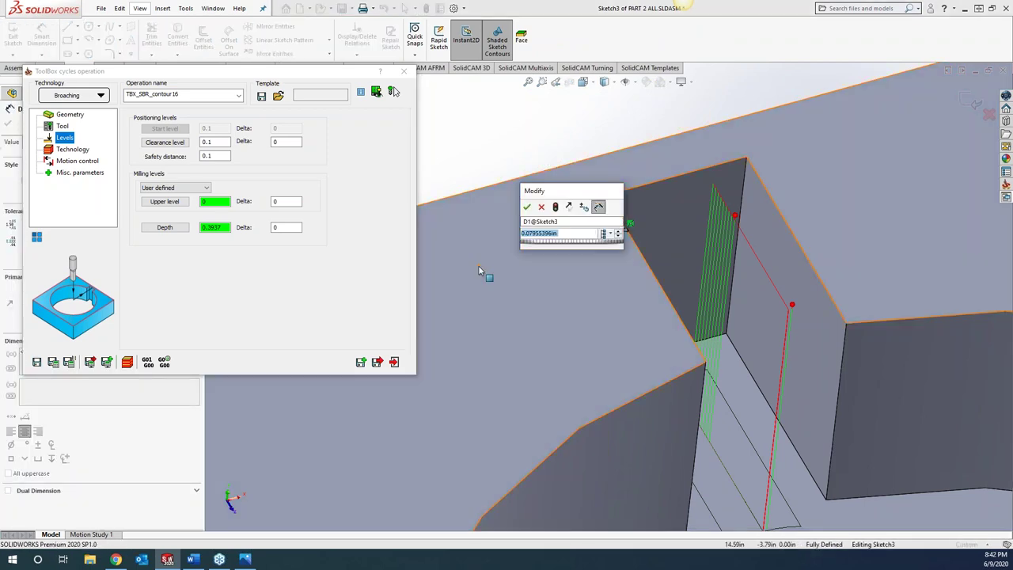
text(.025)
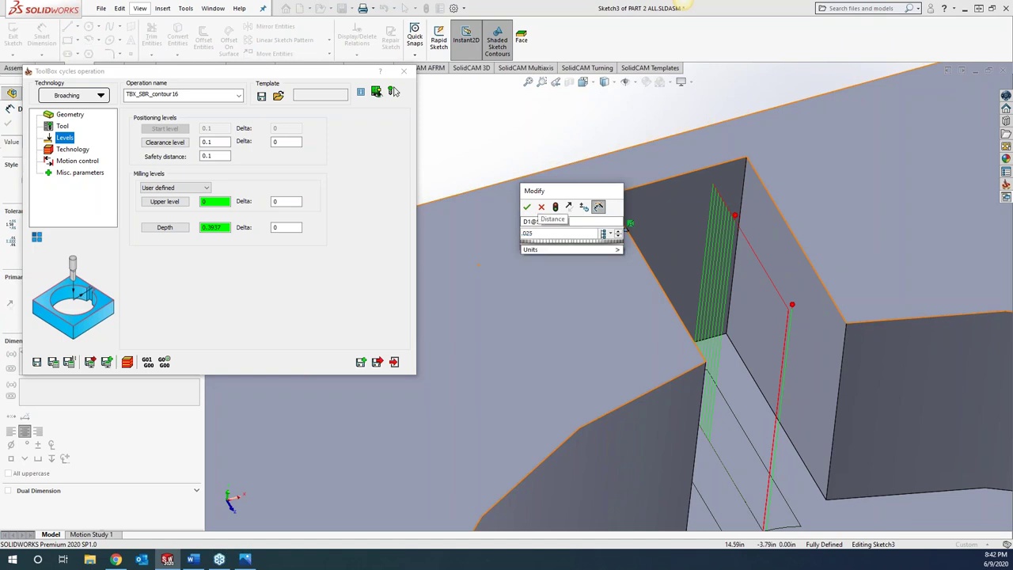
click(527, 207)
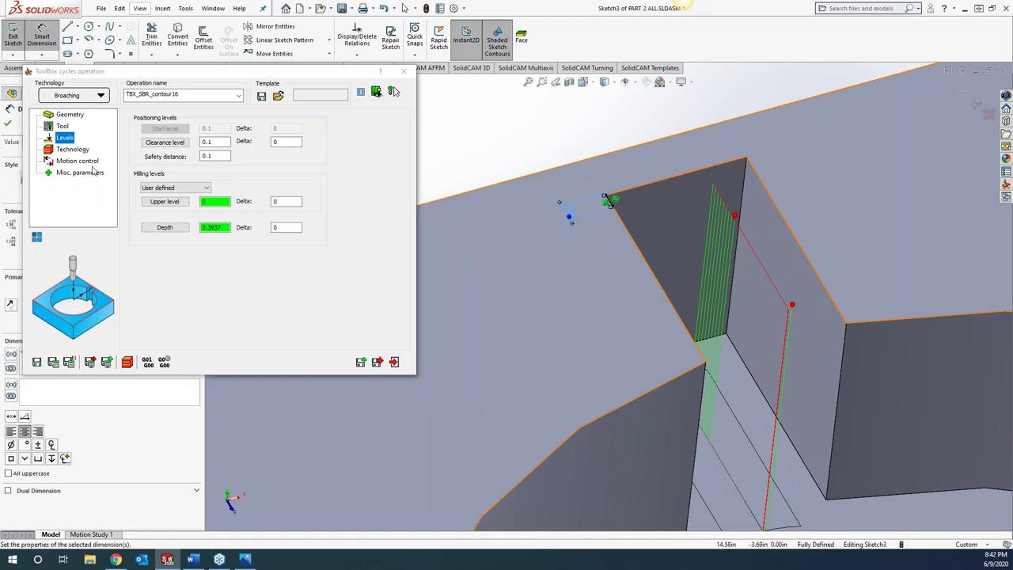
click(21, 34)
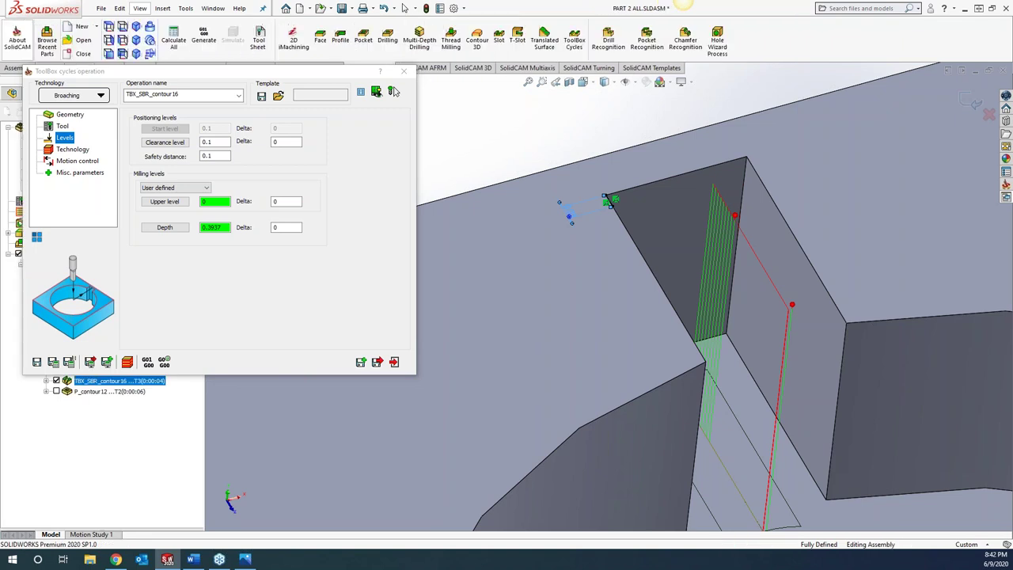
Step: Define a new geometry for the broaching operation with one chain along the shortened sketch line
click(68, 115)
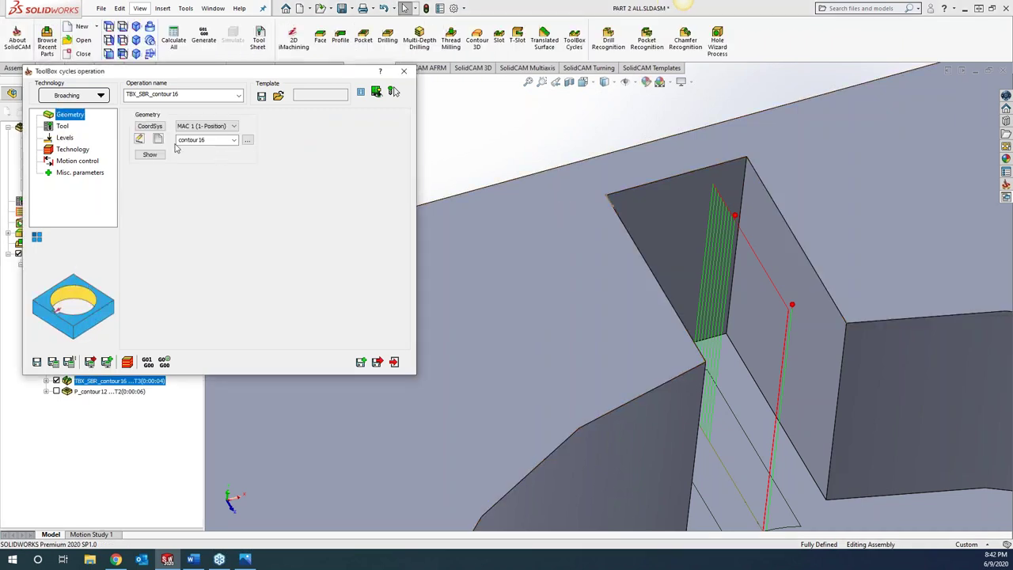
click(158, 141)
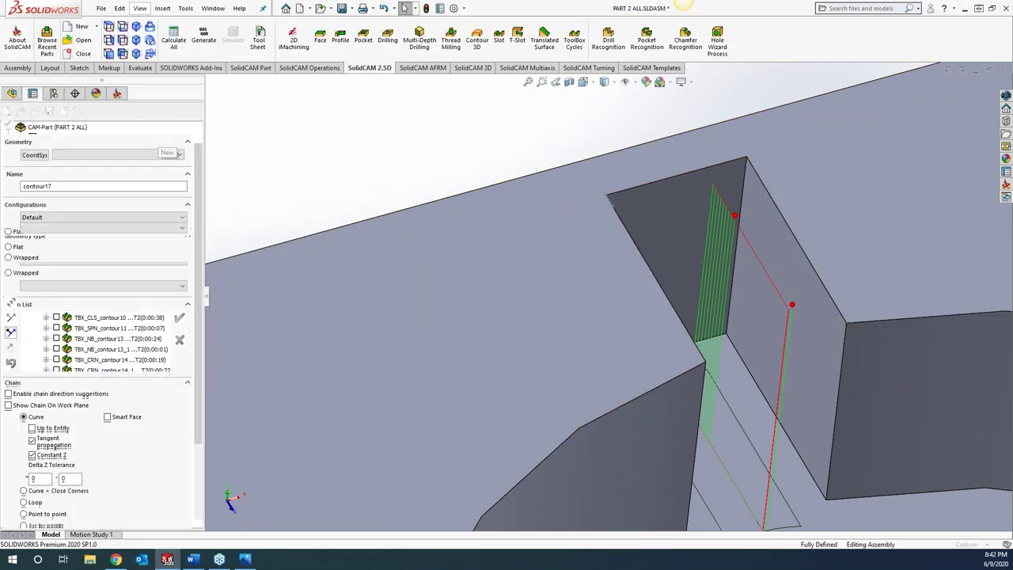
click(610, 207)
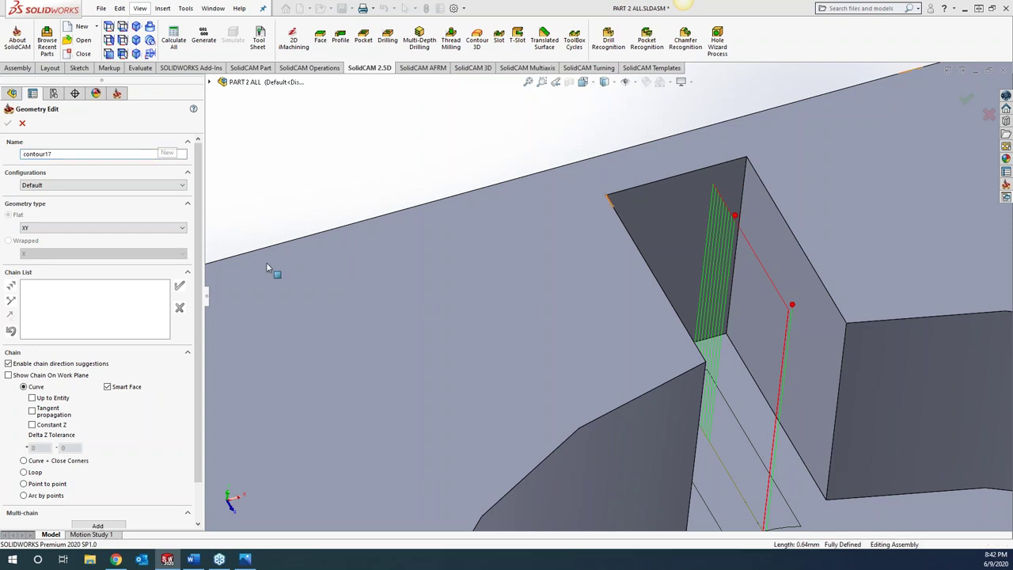
click(179, 286)
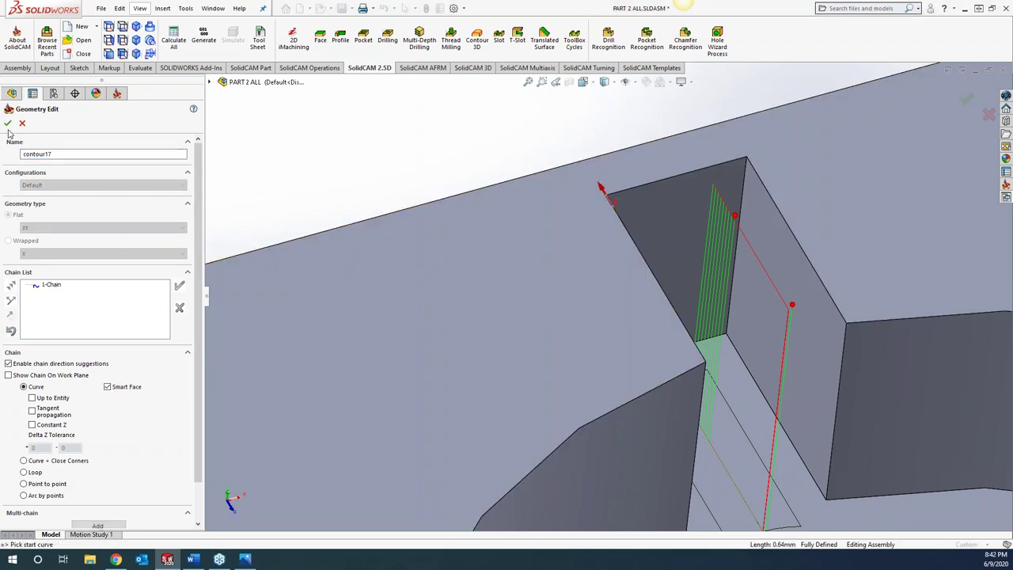
click(7, 123)
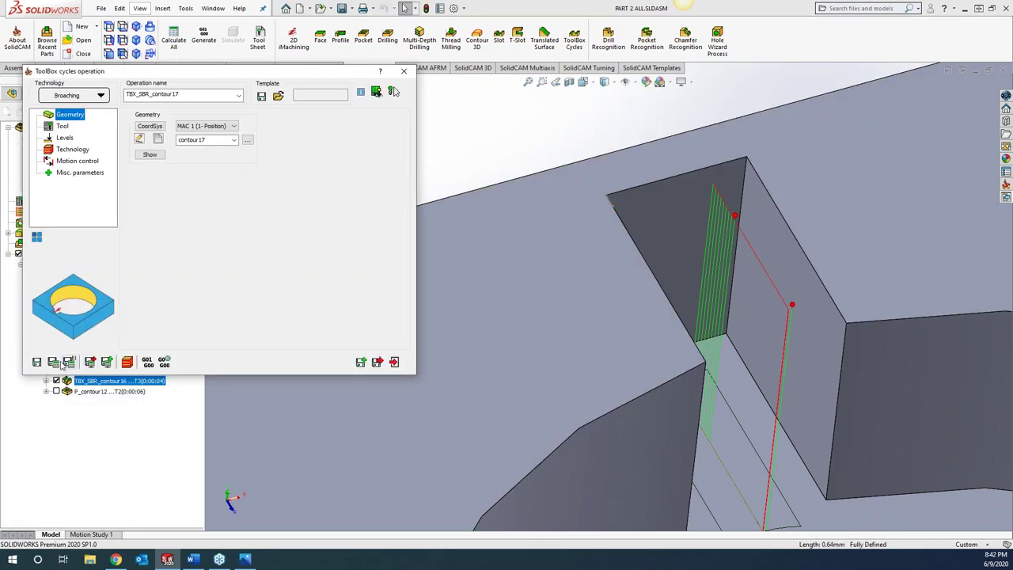
Step: Set the broaching depth to 0.3937 from the pocket floor, and save and calculate the operation
click(64, 137)
click(215, 227)
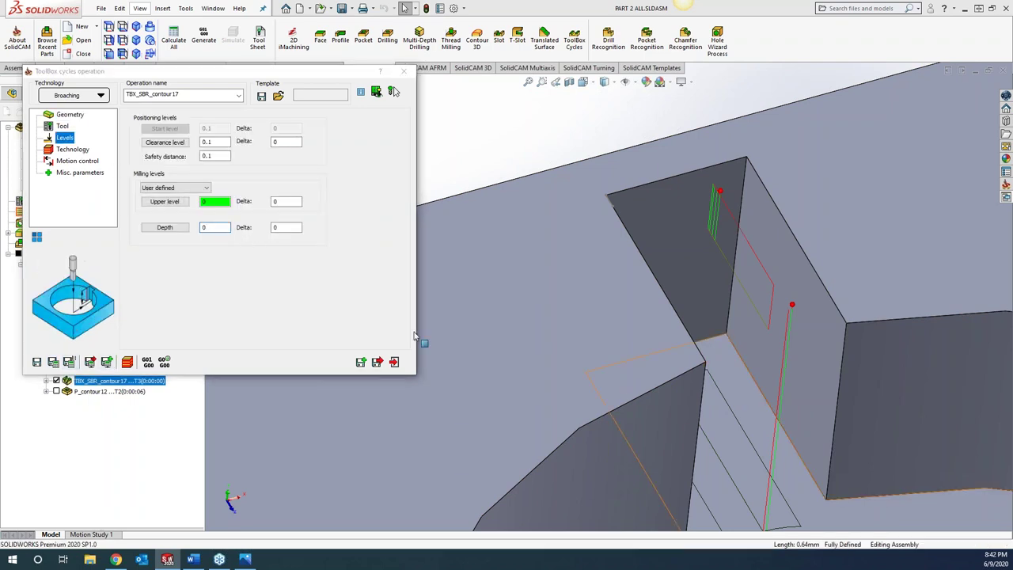
click(730, 375)
click(53, 361)
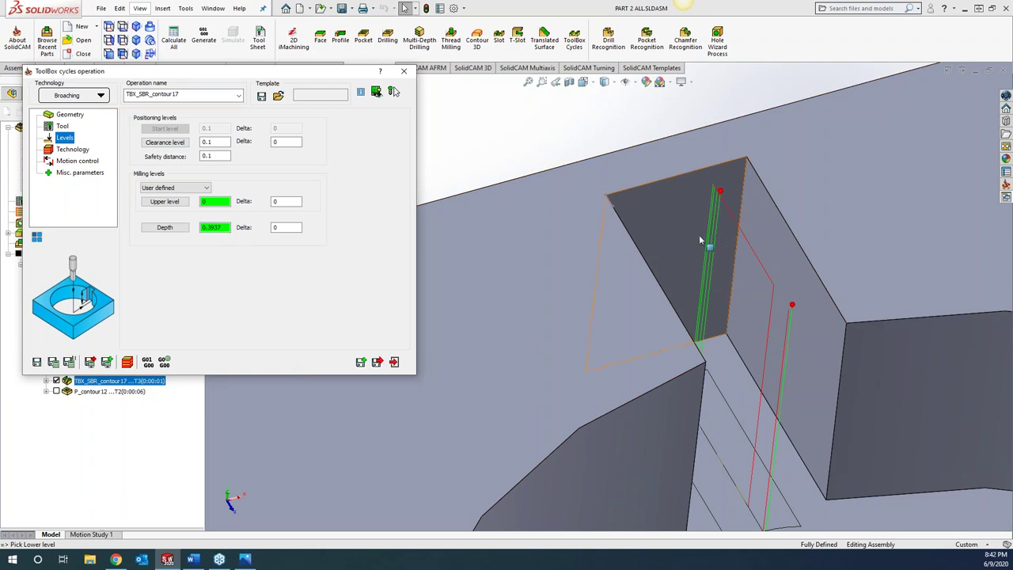
Step: Simulate the recalculated broaching in SolidVerify with the holder hidden, step through the corner cuts, and close the simulation and operation
click(127, 361)
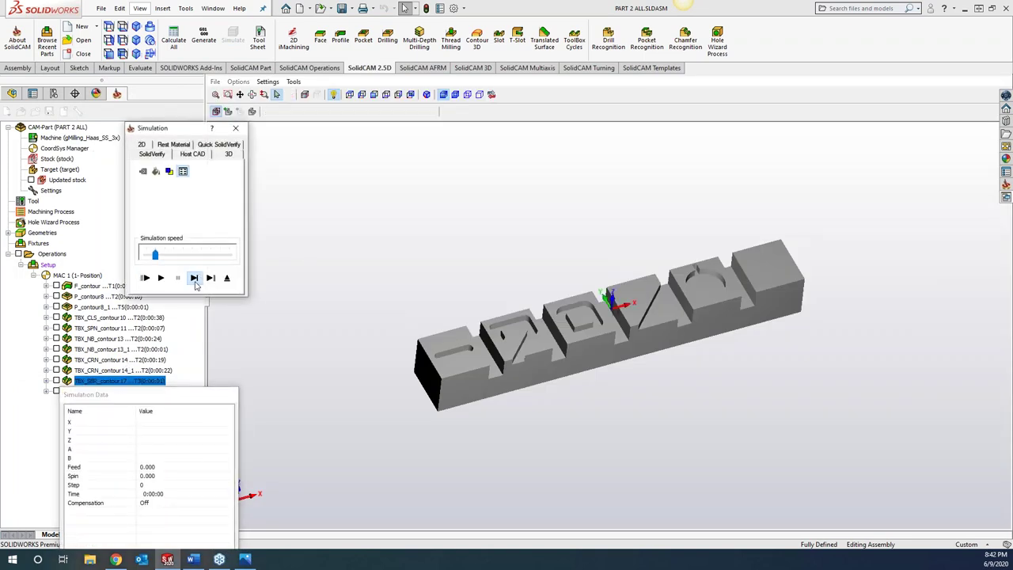
click(194, 278)
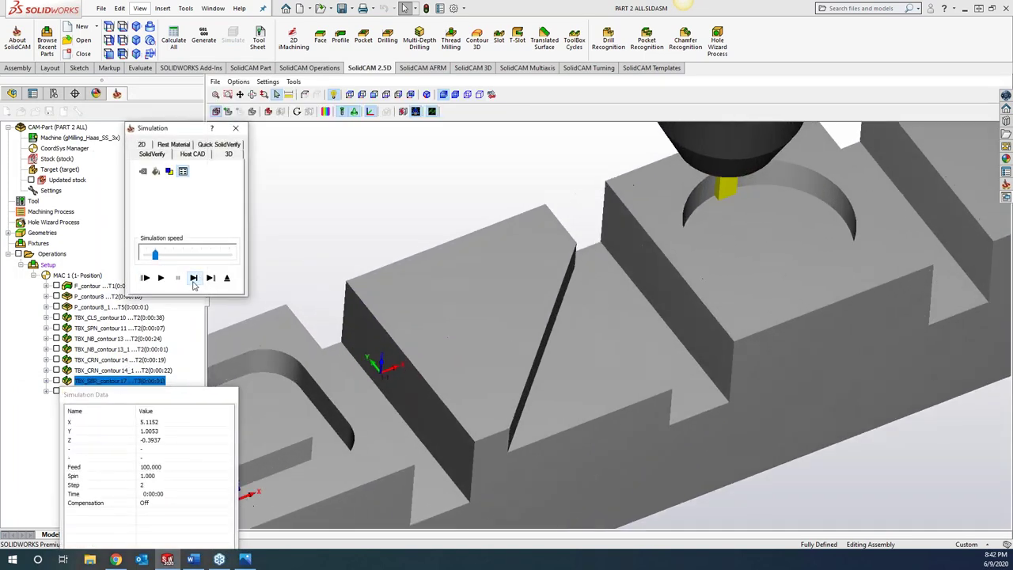
click(354, 111)
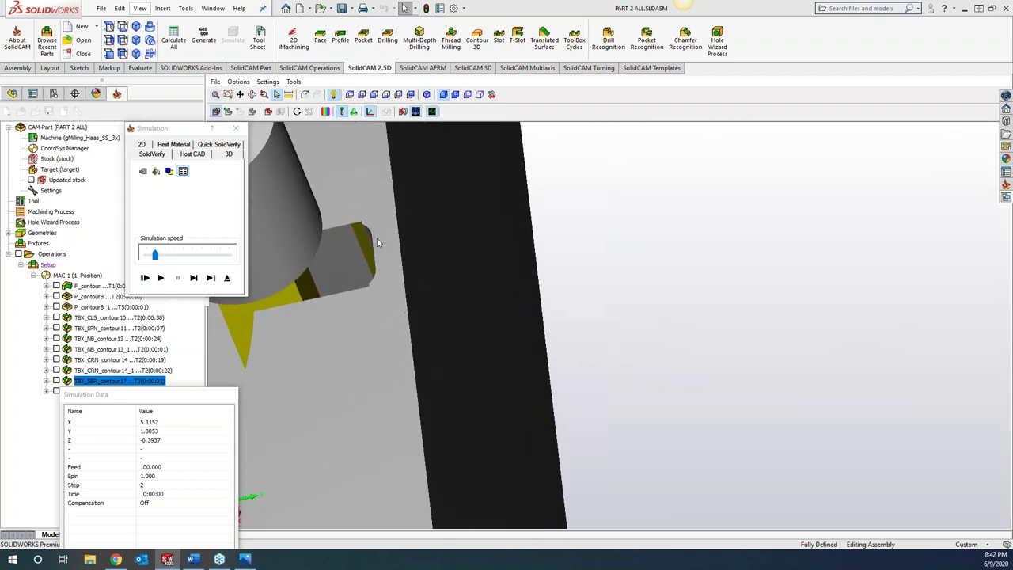
click(192, 277)
click(193, 278)
click(193, 278)
click(193, 278)
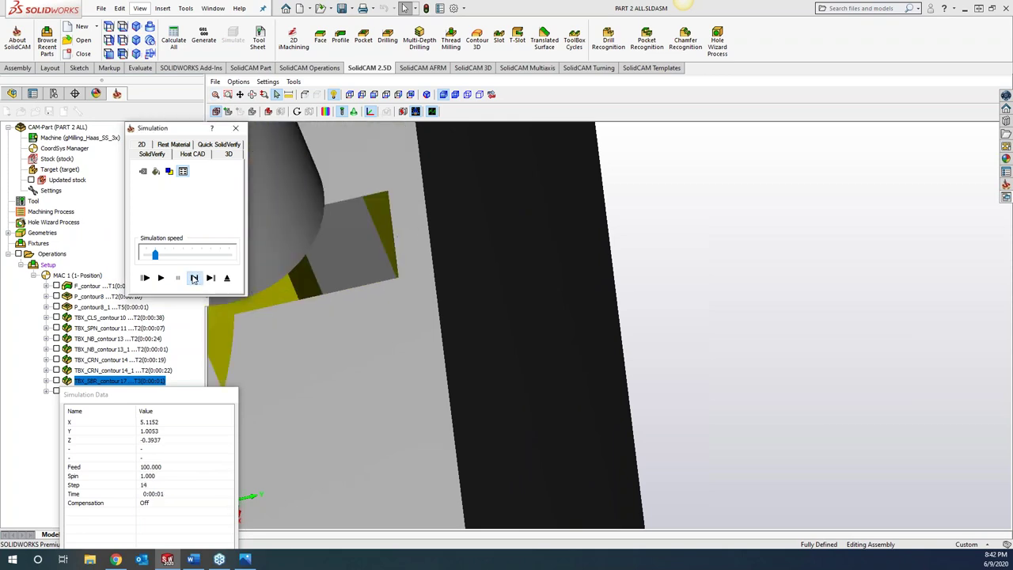
click(193, 278)
click(194, 278)
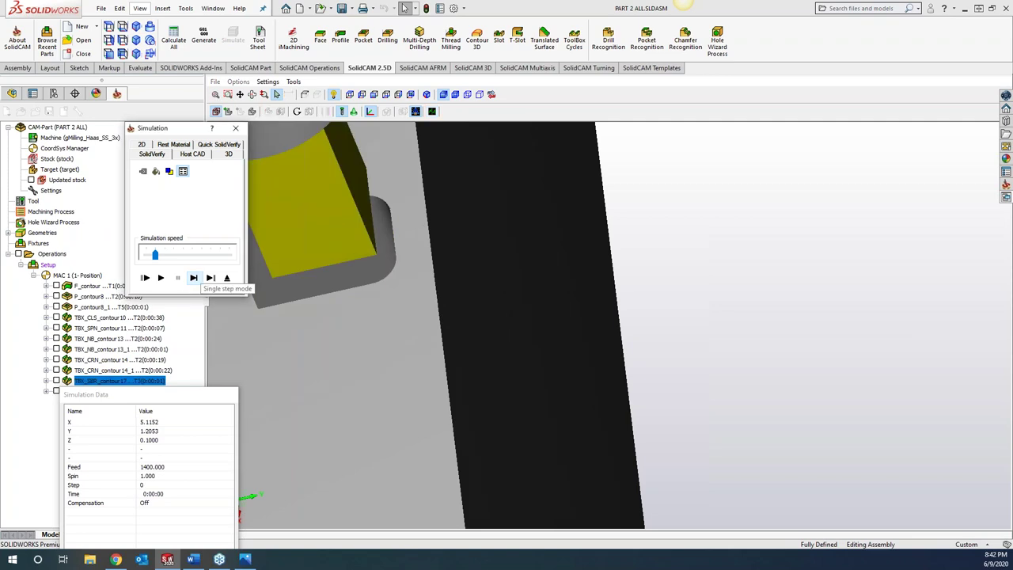
click(193, 278)
click(193, 278)
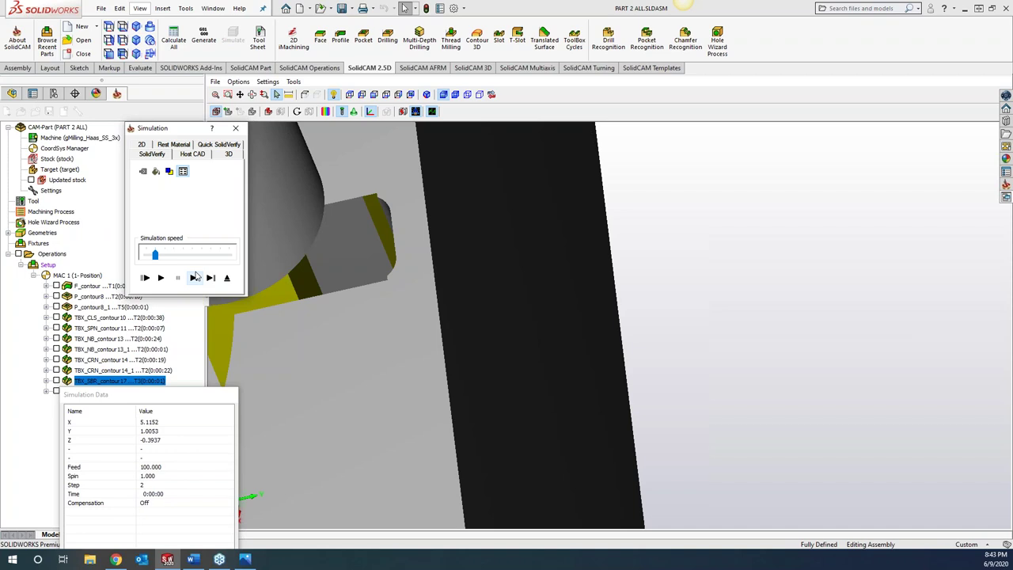
click(235, 128)
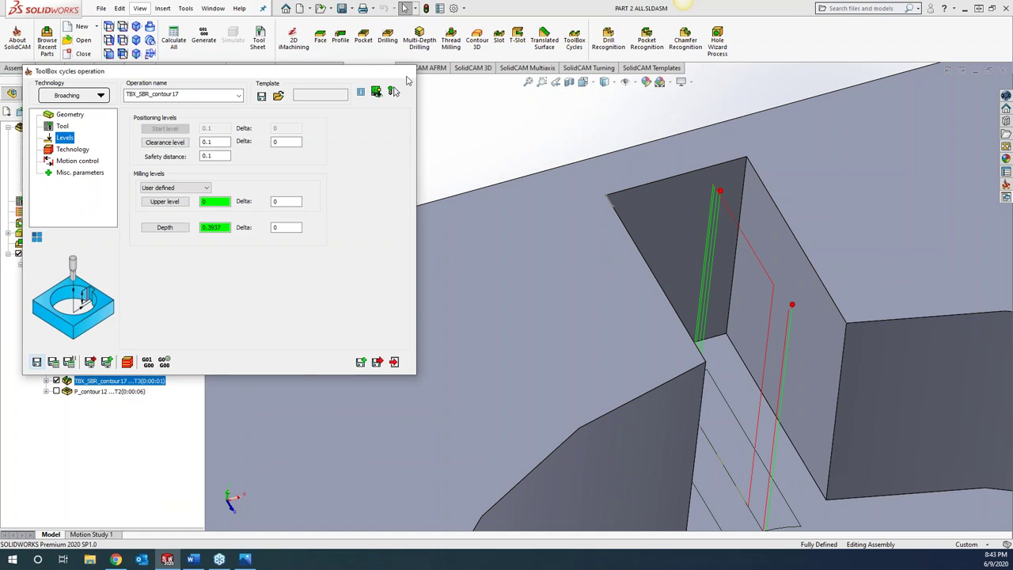
click(404, 72)
Step: Add a ToolBox cycles operation with the Roll into closed slot technology and define new geometry for it
scroll(510, 235, up, 5)
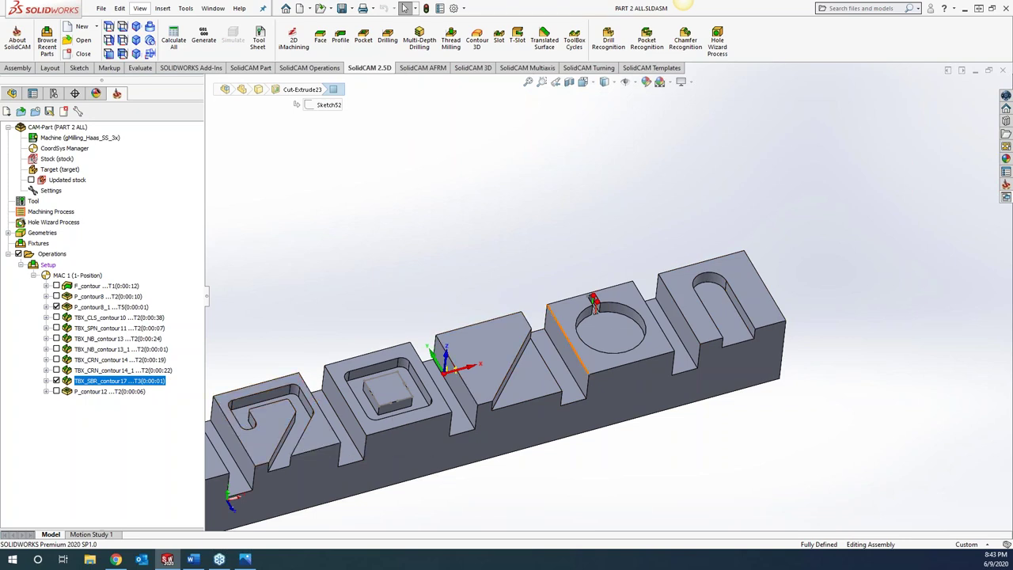
scroll(729, 329, up, 3)
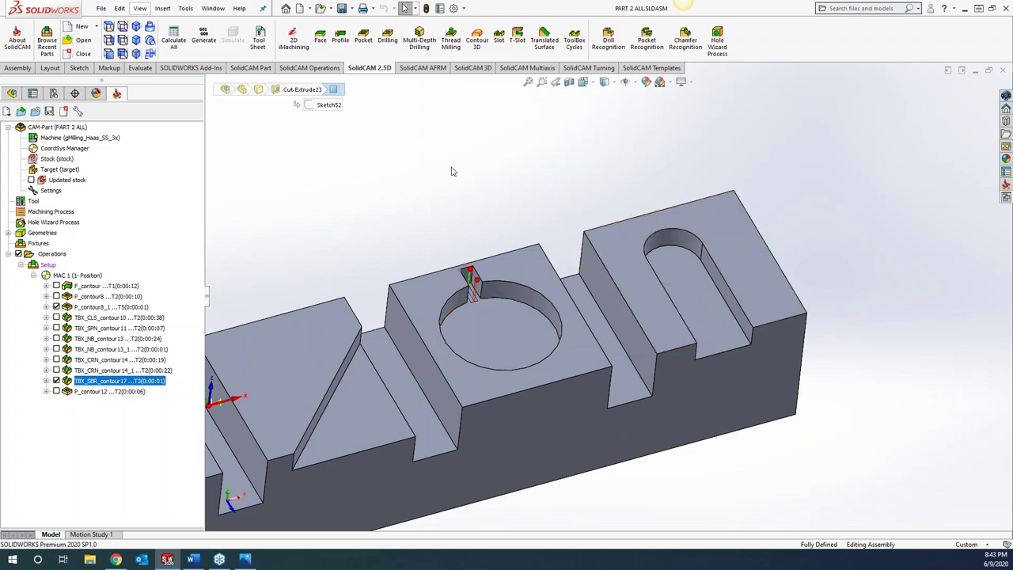
click(574, 48)
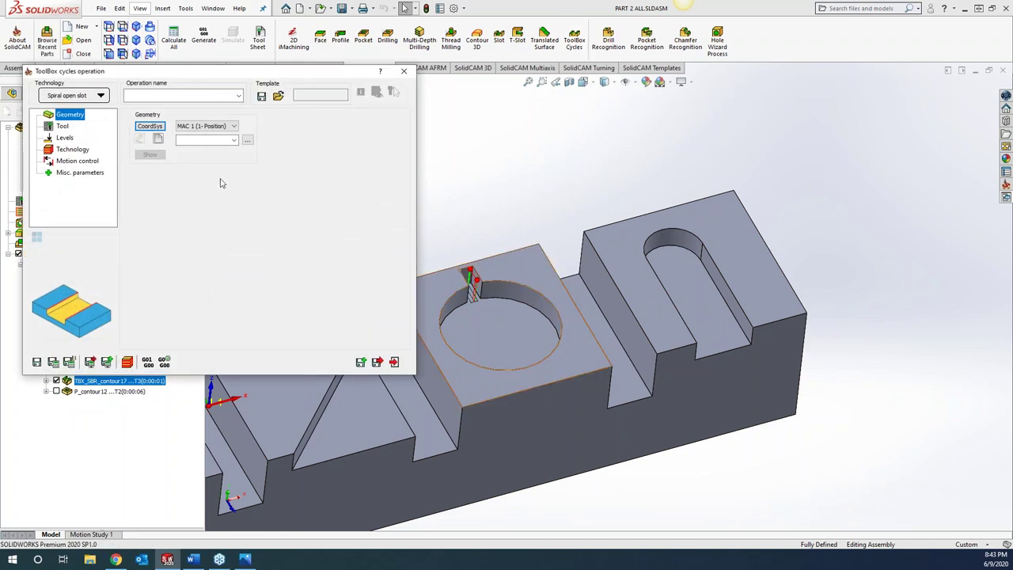
click(95, 96)
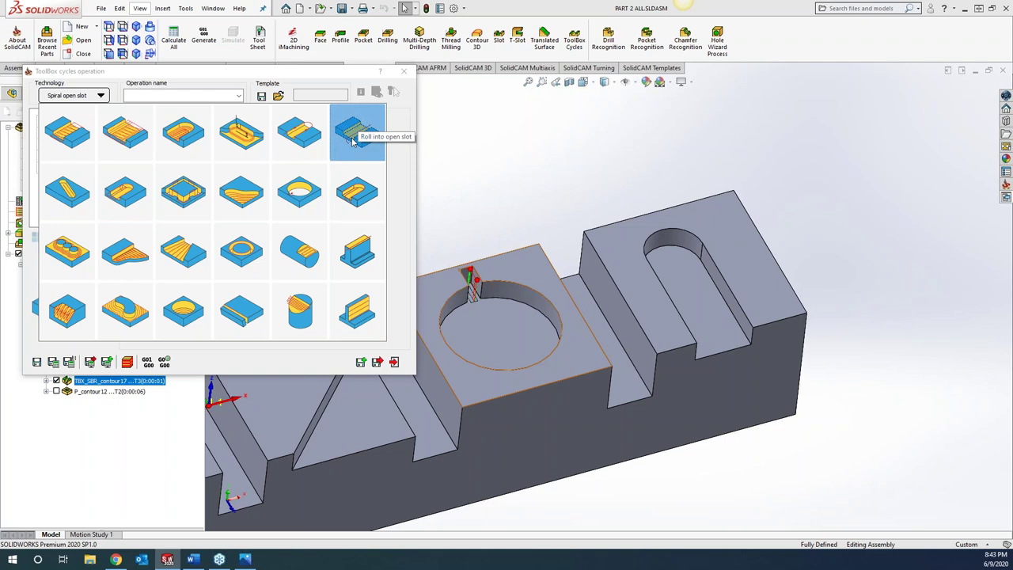
double_click(358, 199)
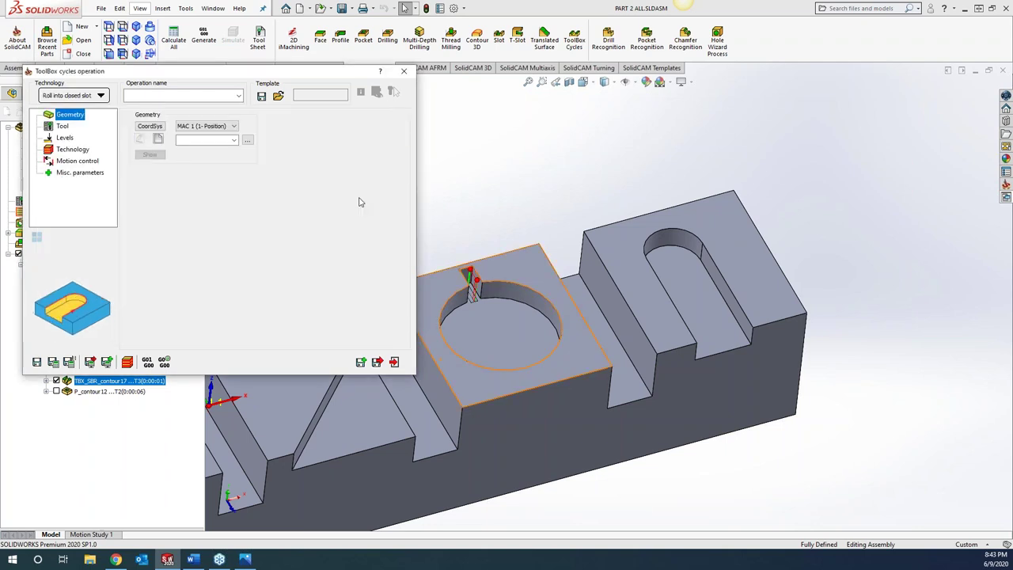
click(159, 139)
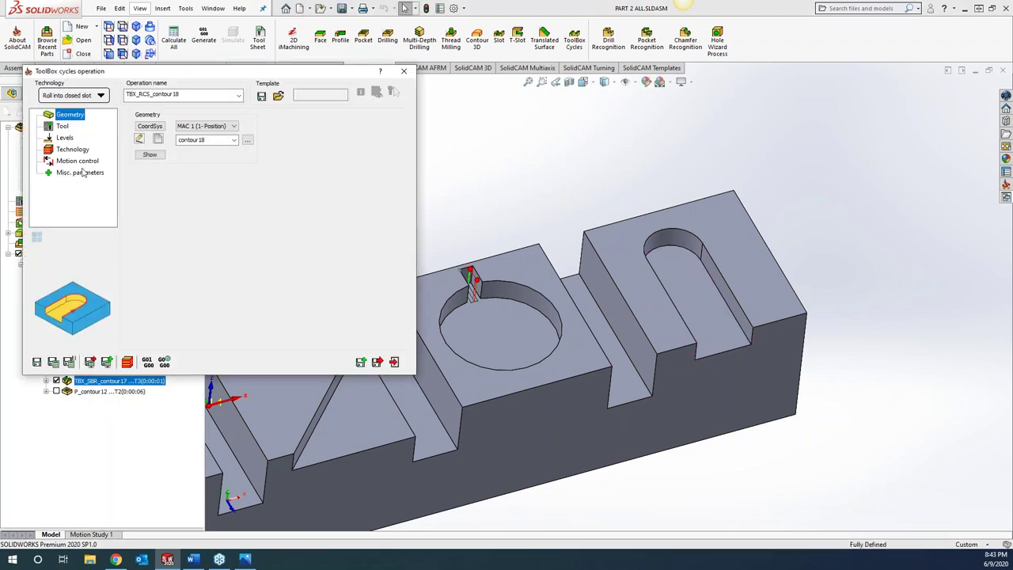
Step: Choose a tool from the tool table for the Roll into closed slot operation and open its level settings
click(65, 128)
click(194, 275)
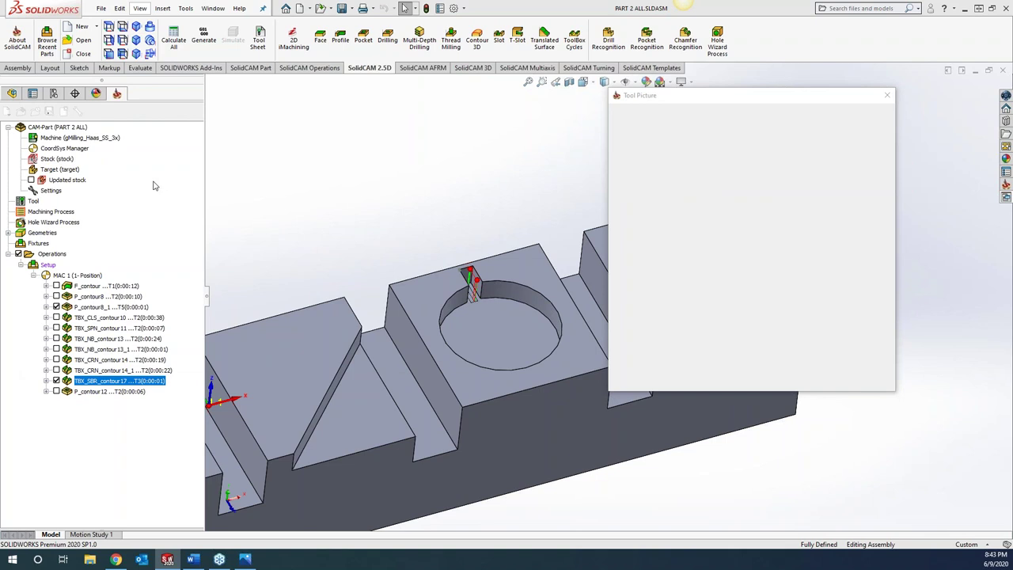
double_click(69, 143)
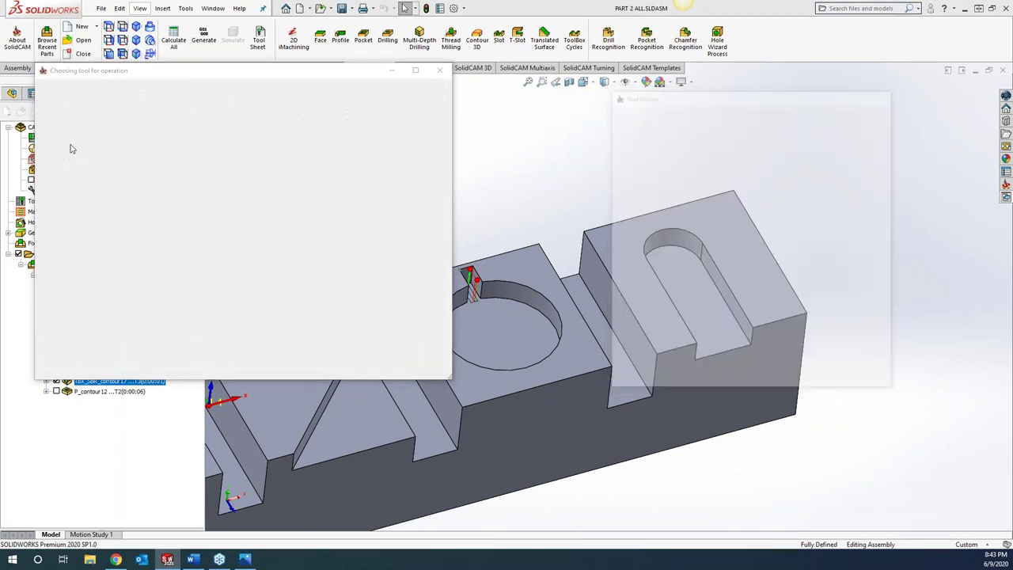
click(64, 138)
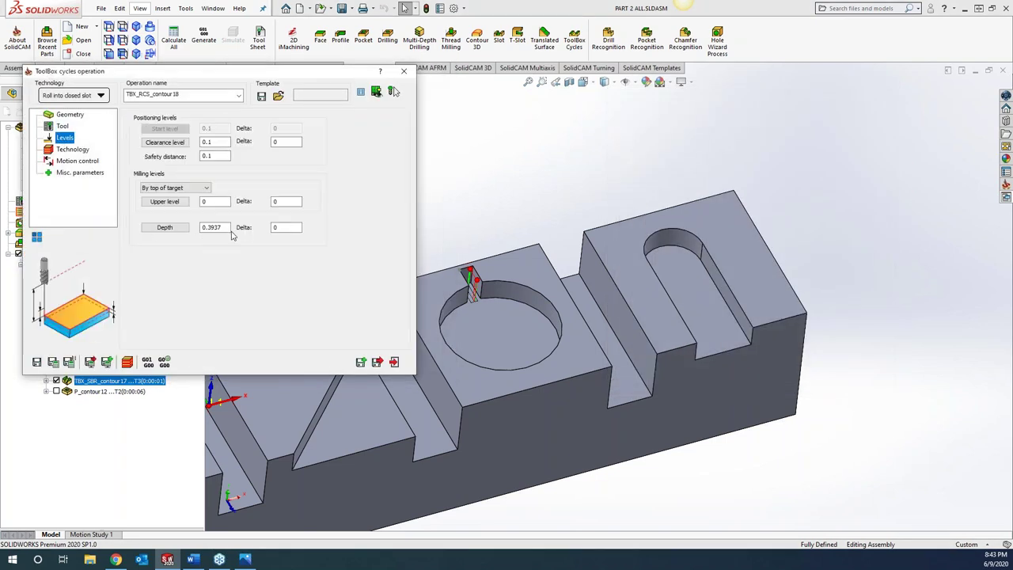
Step: Go through the upper level and approach distance settings of the Roll into closed slot operation, and save and calculate it
click(221, 203)
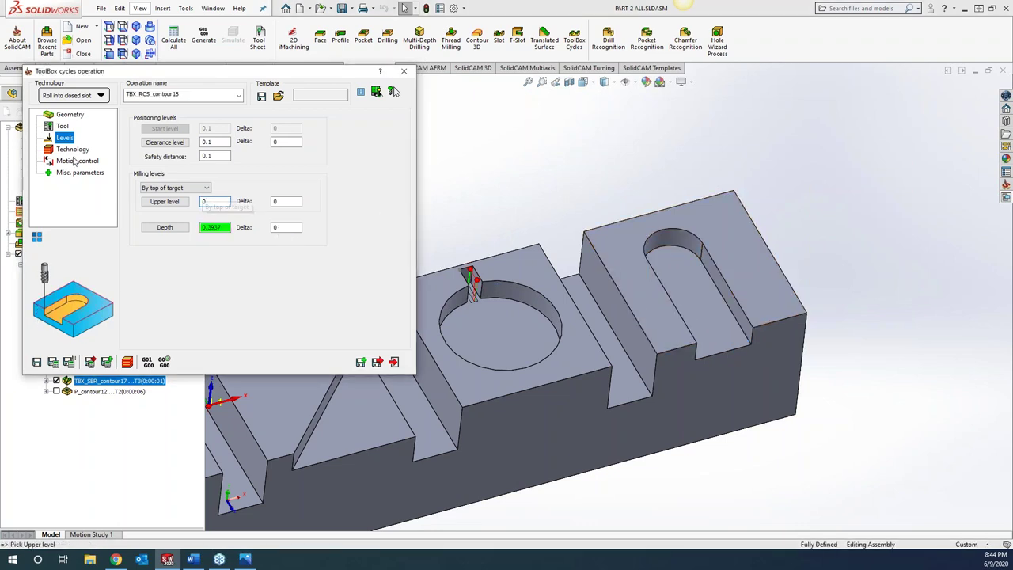
click(72, 151)
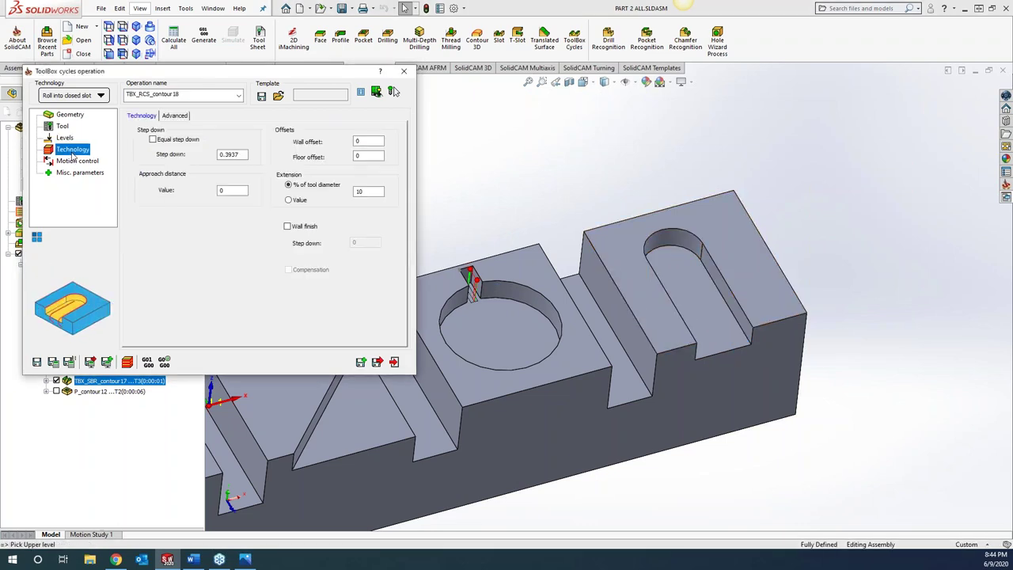
click(232, 191)
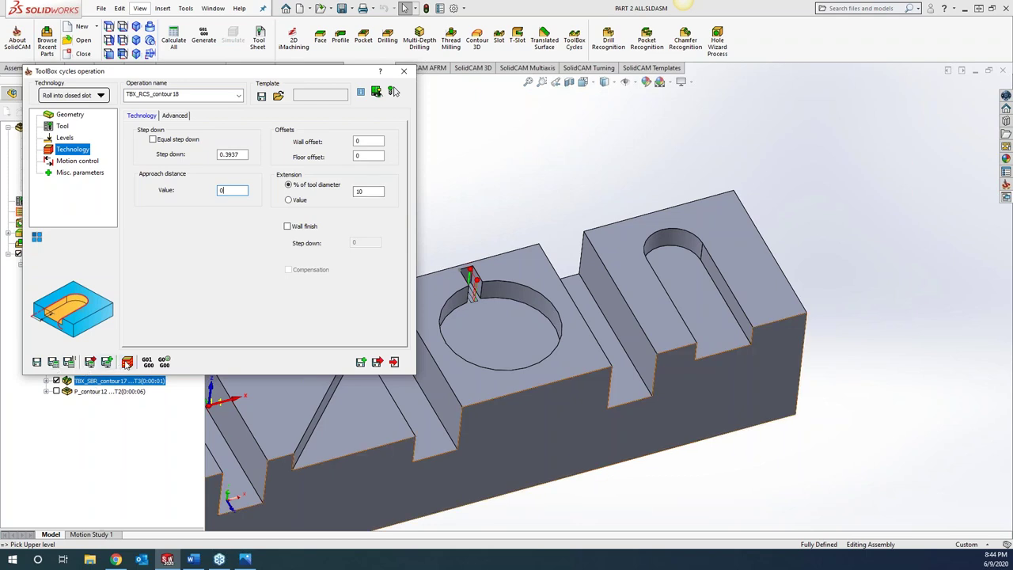
click(53, 362)
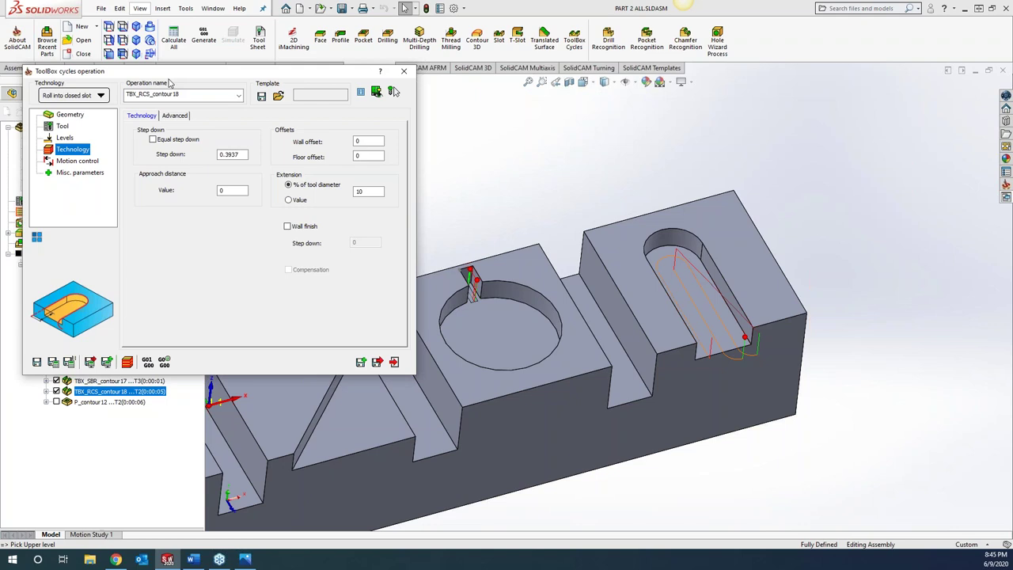
click(394, 92)
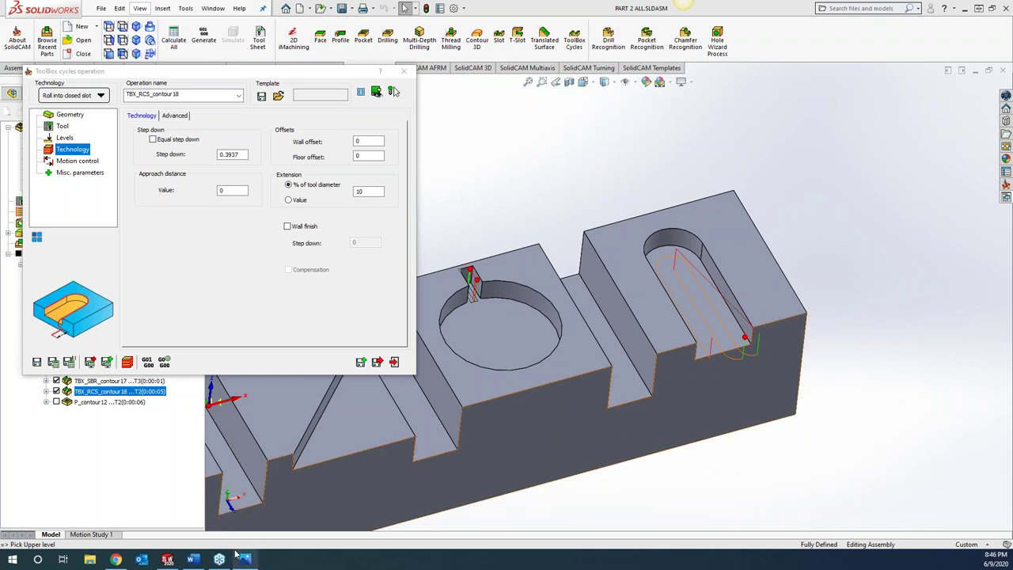
Step: Switch to Chrome to view the uploaded videos on the SolidCAM University YouTube channel, and return to SolidWorks
mouse_move(117, 560)
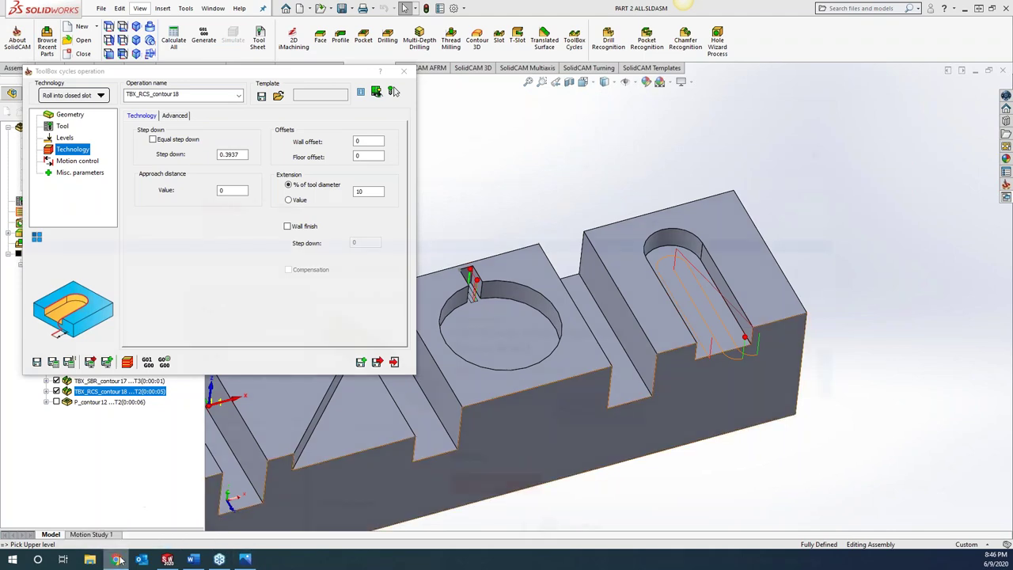
click(111, 513)
click(197, 9)
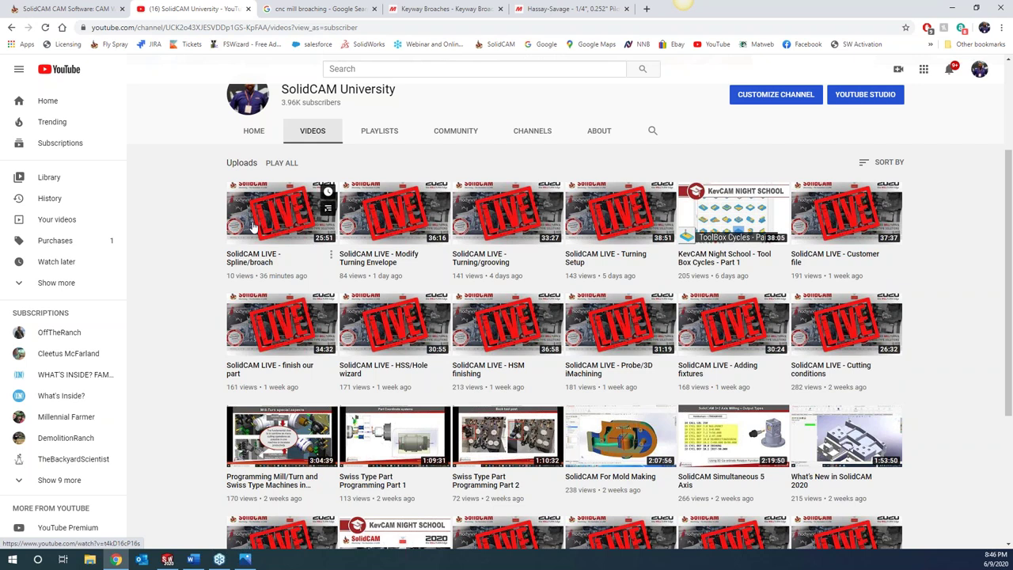
click(952, 9)
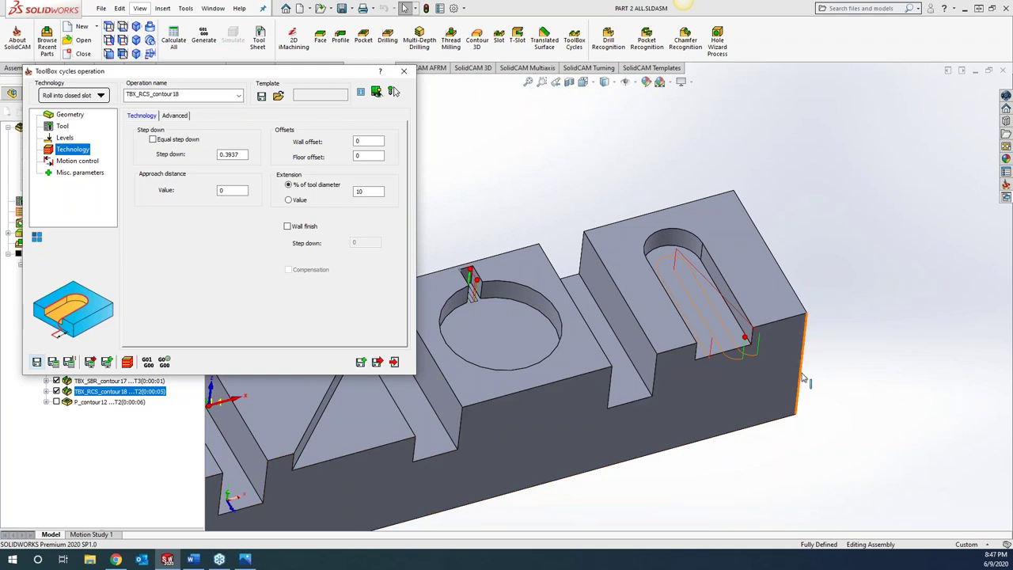
scroll(590, 393, up, 5)
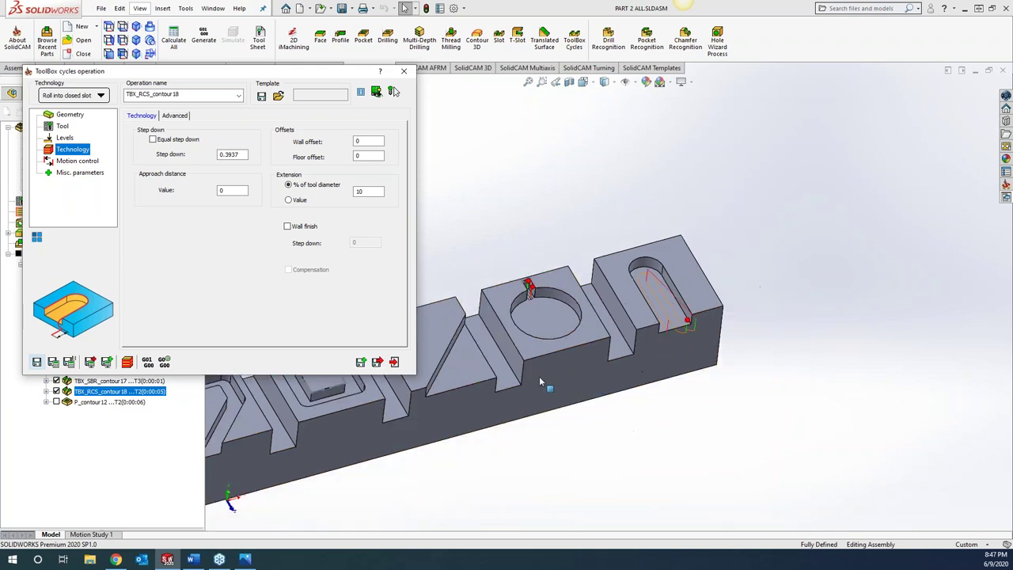
scroll(479, 357, up, 5)
scroll(493, 338, down, 4)
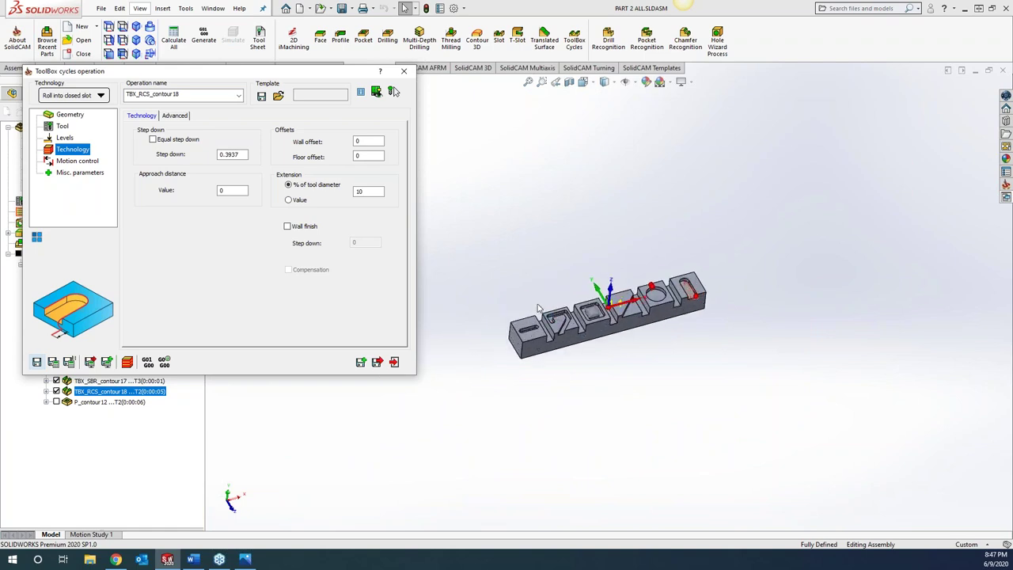